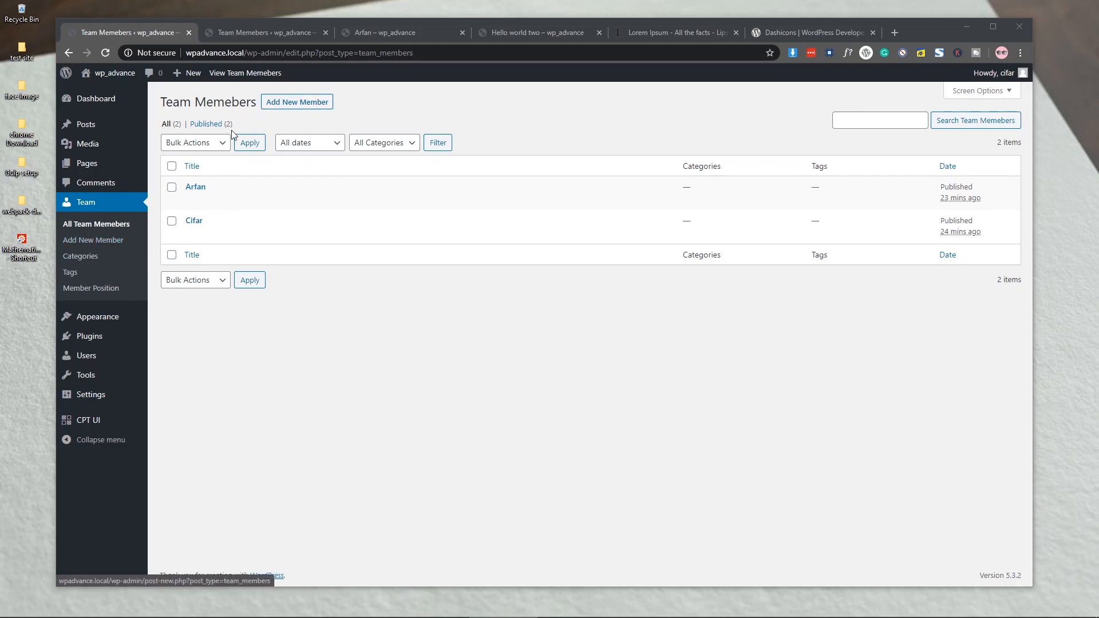
Create a new team member titled with the member's first name and insert the Lorem Ipsum paragraph as the body text.
click(315, 111)
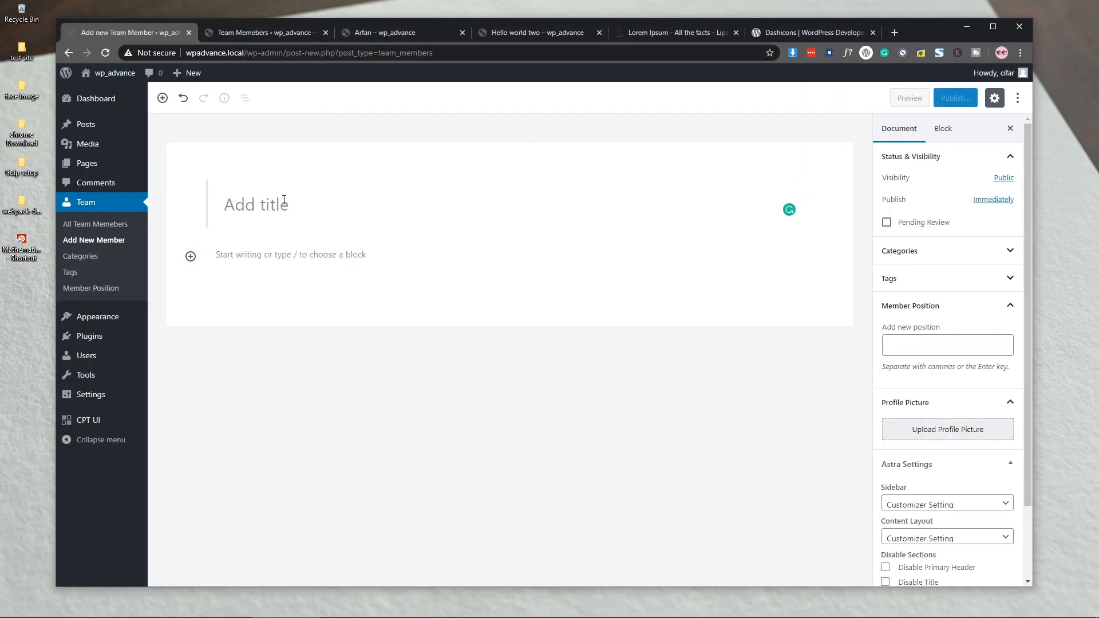
text(Jack)
click(237, 256)
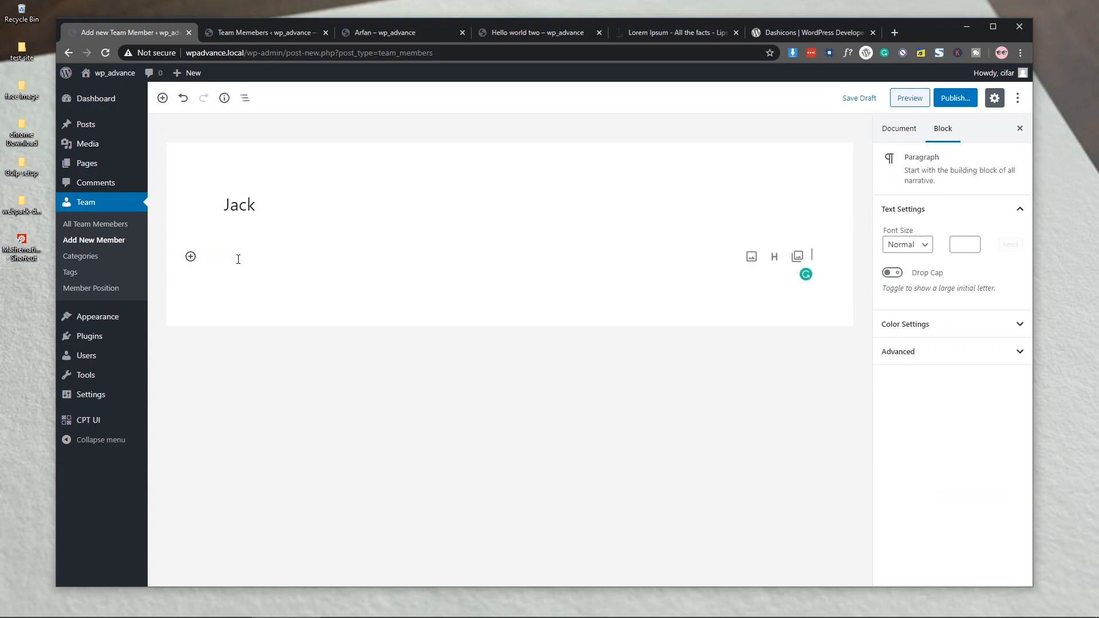
text(Lorem Ipsum is simply dummy text of the printing and typesetting industry. Lorem Ipsum has been the industry's standard dummy text ever since the 1500s, when an unknown printer took a galley of type and scrambled it to make a type specimen book. It has survived not only five centuries, but also the leap into electronic typesetting, remaining essentially unchanged. It was popularised in the 1960s with the release of Letraset sheets containing Lorem Ipsum passages, and more recently with desktop publishing software like Aldus PageMaker including versions of Lorem Ipsum.)
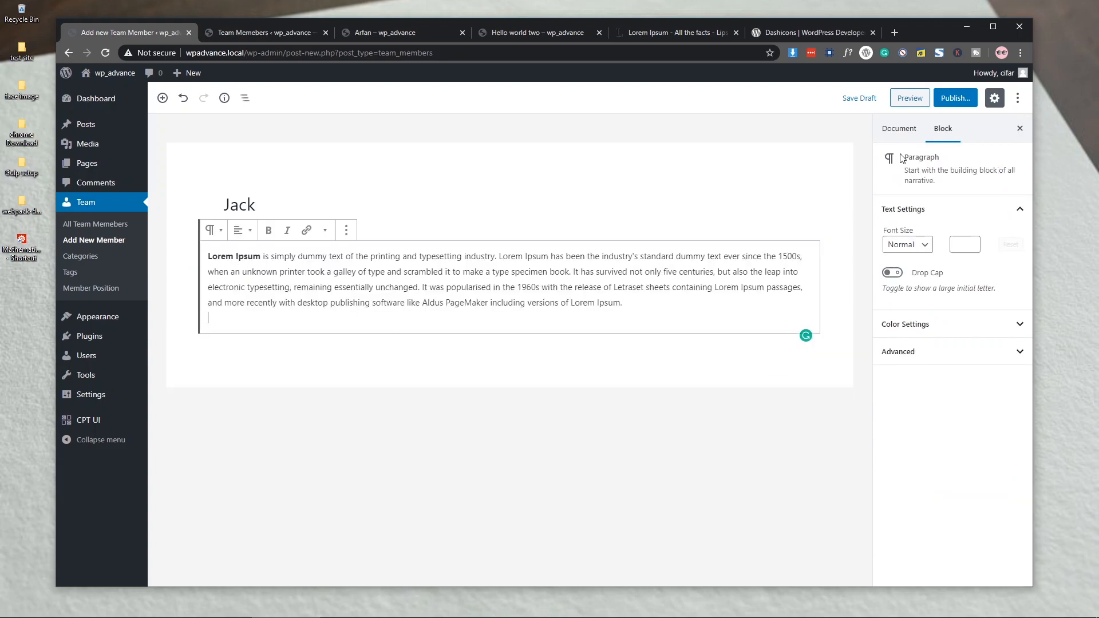
Assign the existing member position "High Position" to the new team member.
click(911, 132)
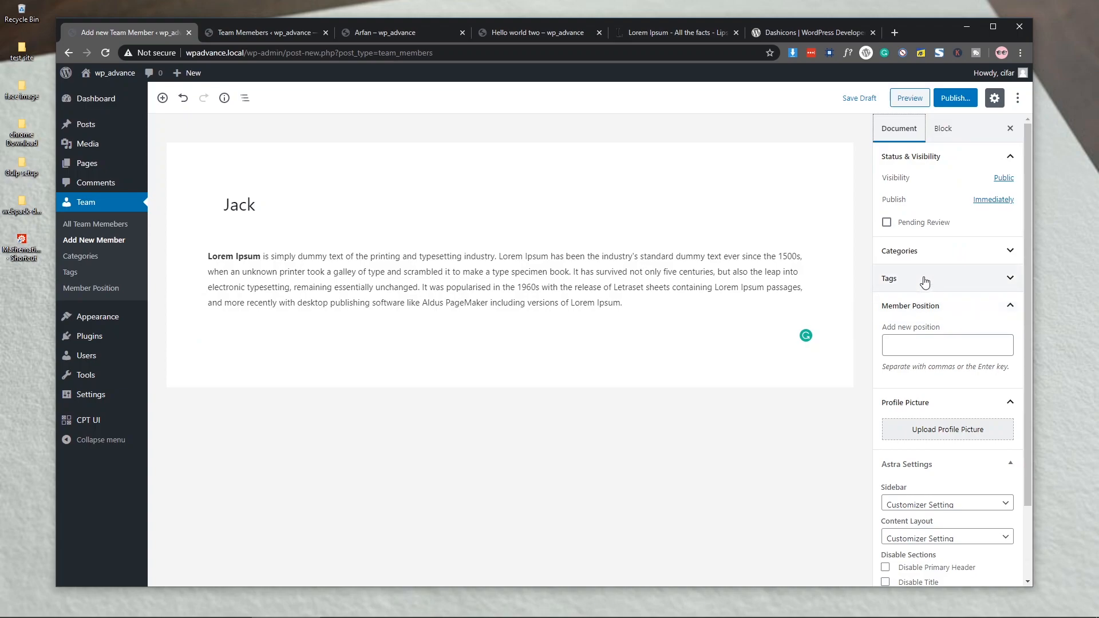
click(919, 345)
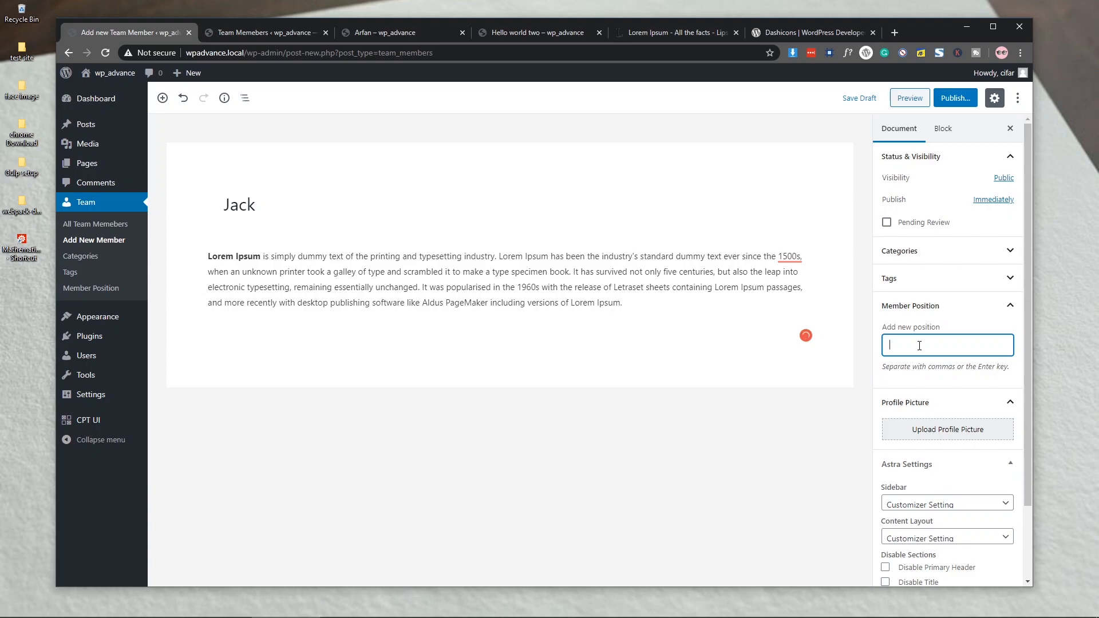
text(hi)
key(Down)
key(Return)
Set the team member's profile picture to the bearded man's photo from the media library.
scroll(919, 346, down, 3)
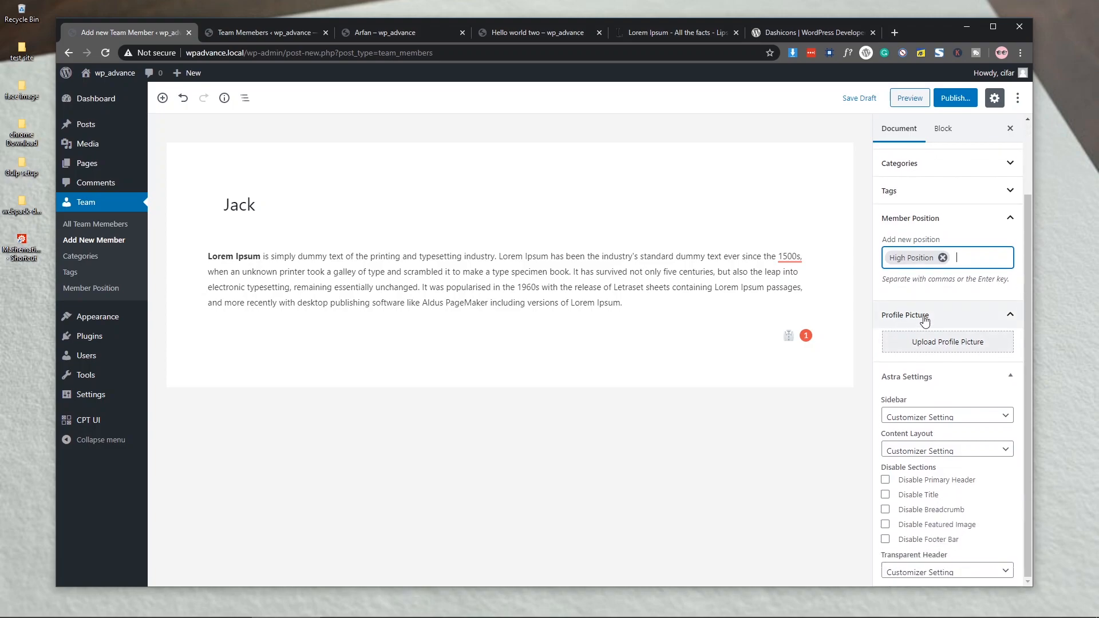
click(922, 342)
click(129, 229)
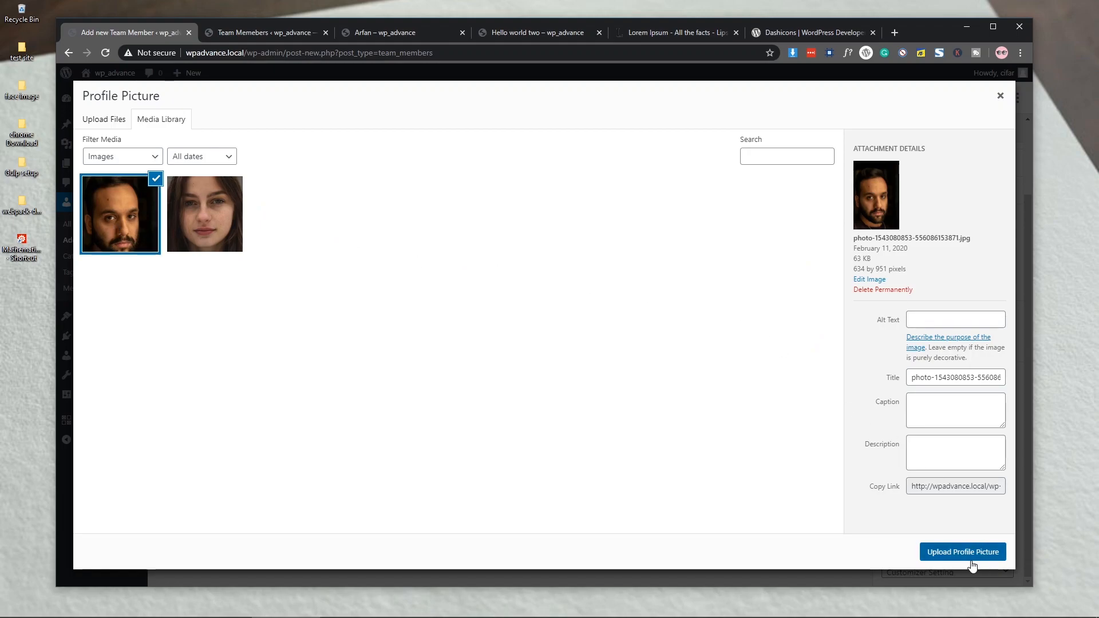
click(967, 556)
scroll(939, 406, down, 3)
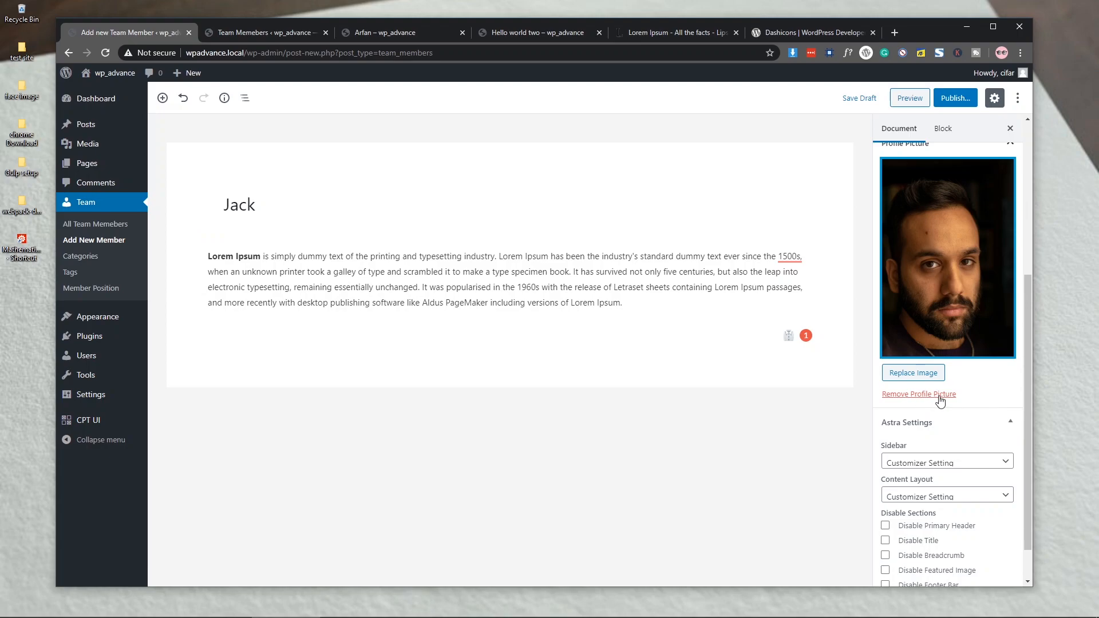
Publish the team member entry and close the publishing confirmation.
scroll(944, 344, up, 3)
click(955, 98)
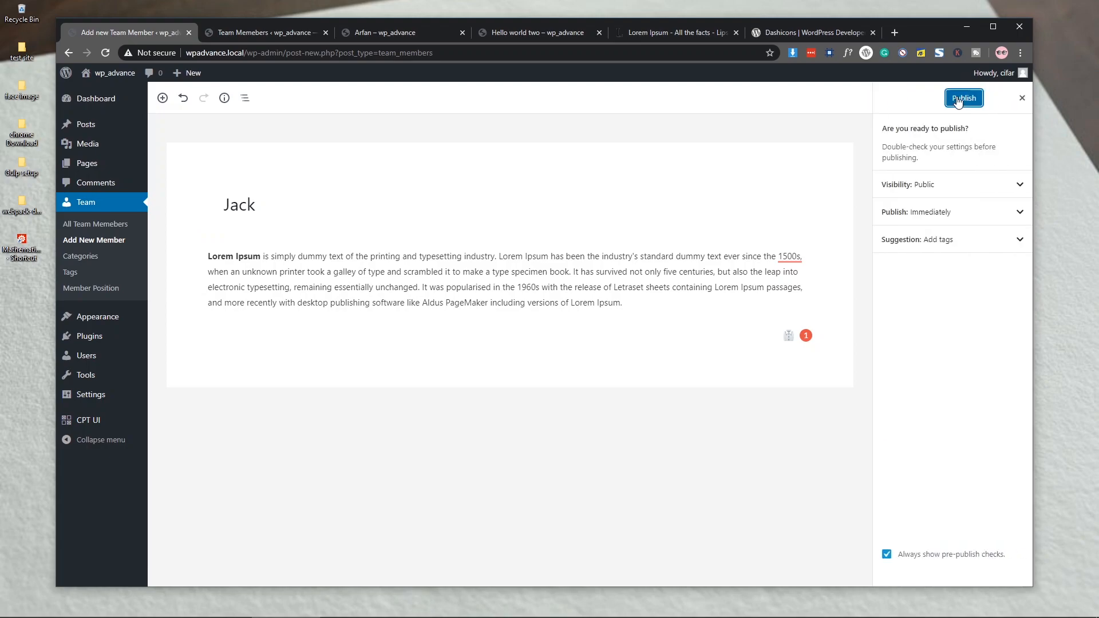
click(962, 99)
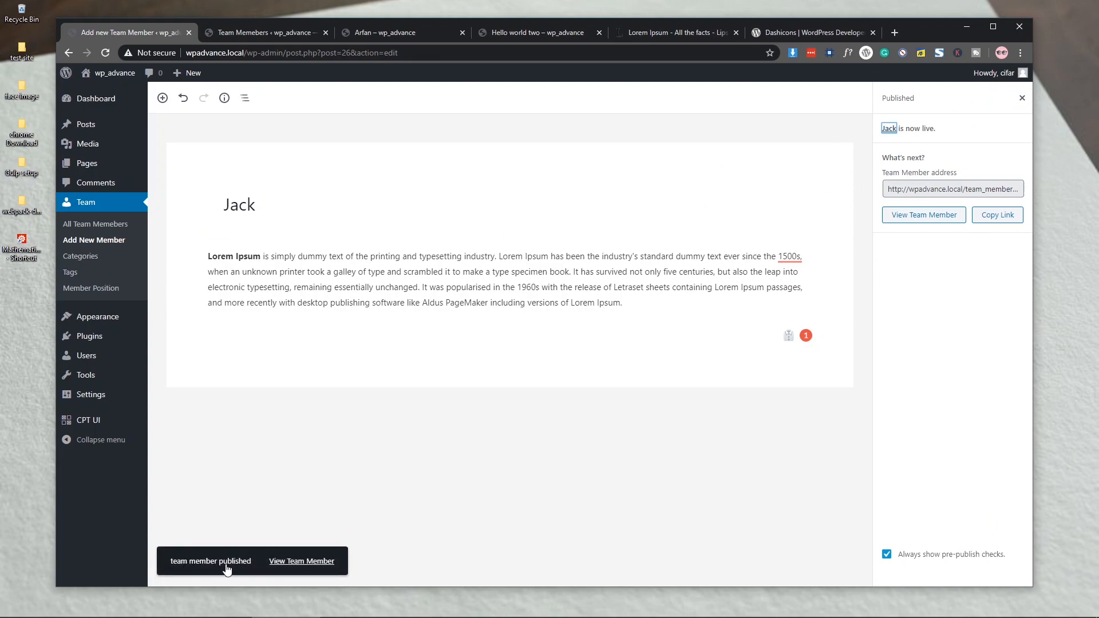
click(1021, 98)
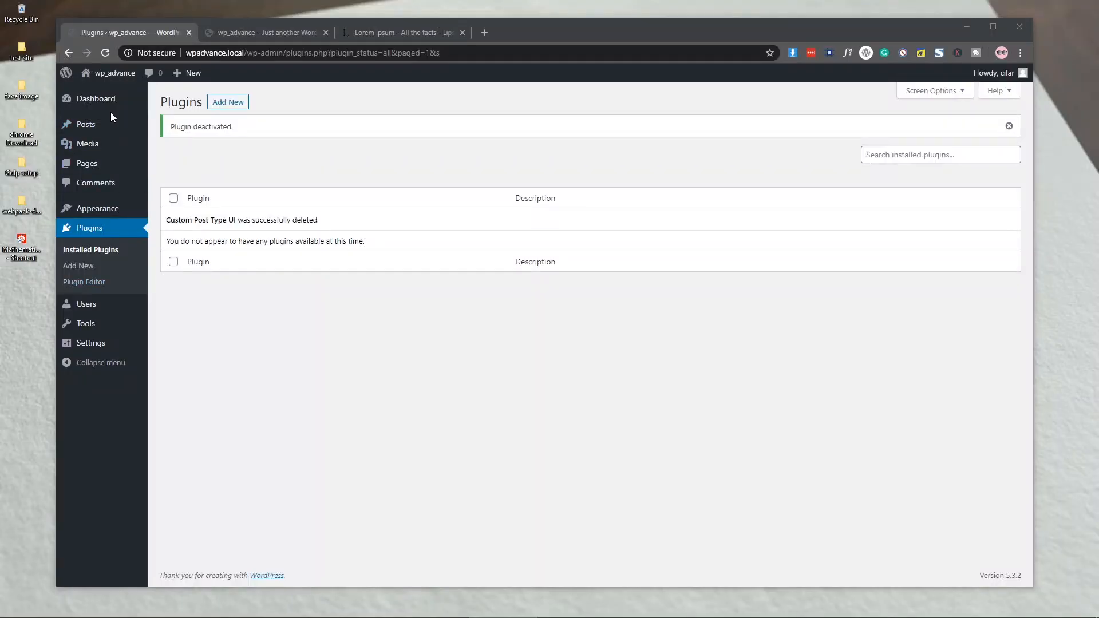
Open the admin dashboard and go to the list of all posts.
click(106, 101)
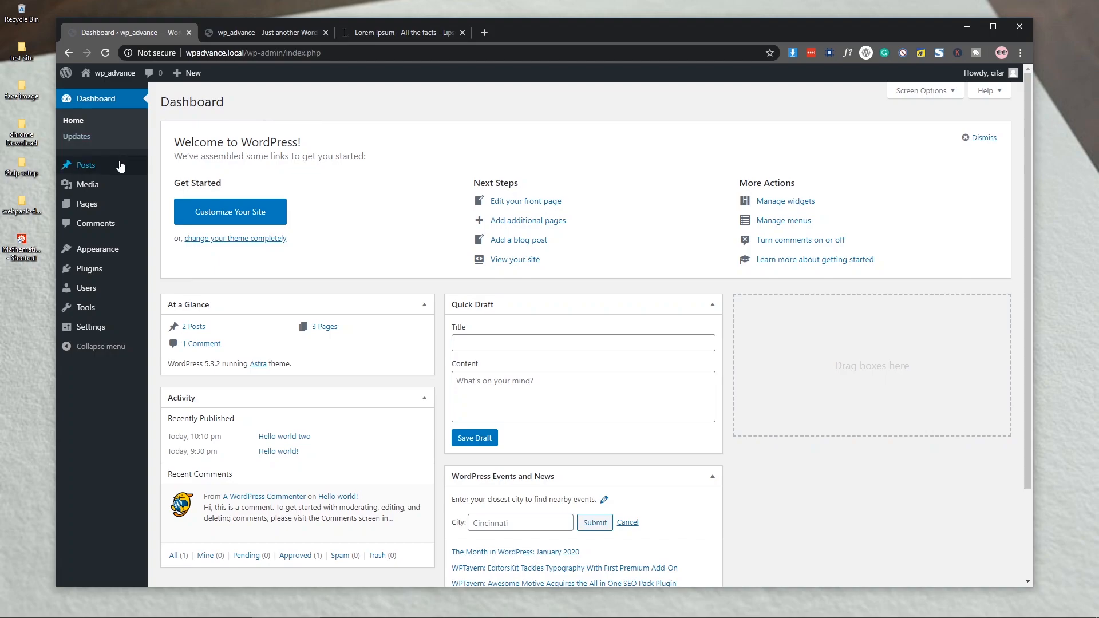
mouse_move(119, 167)
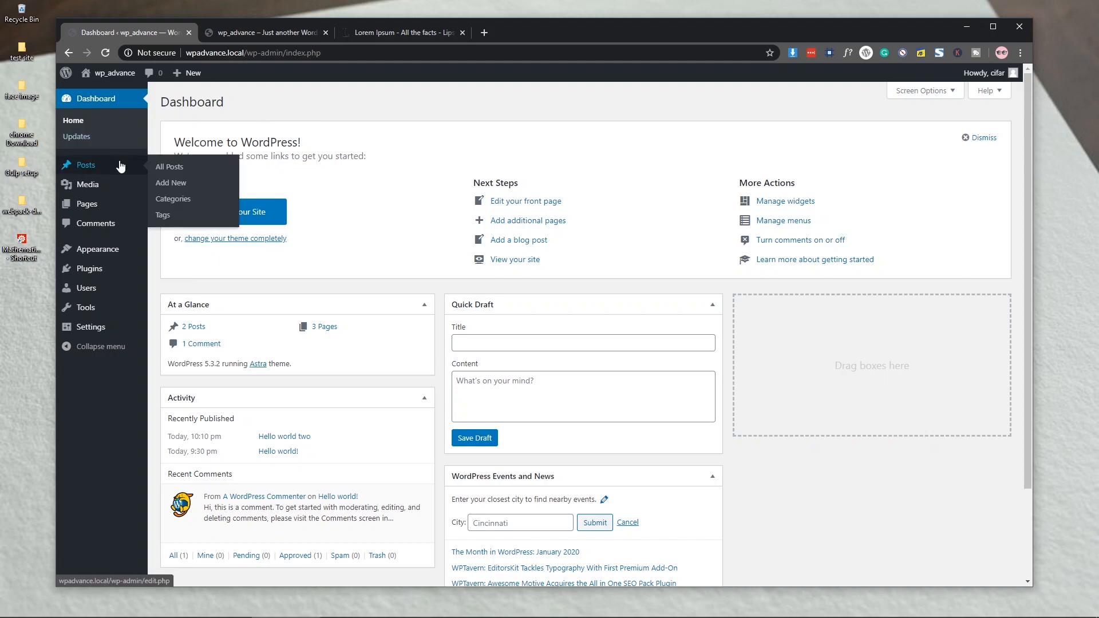
click(89, 171)
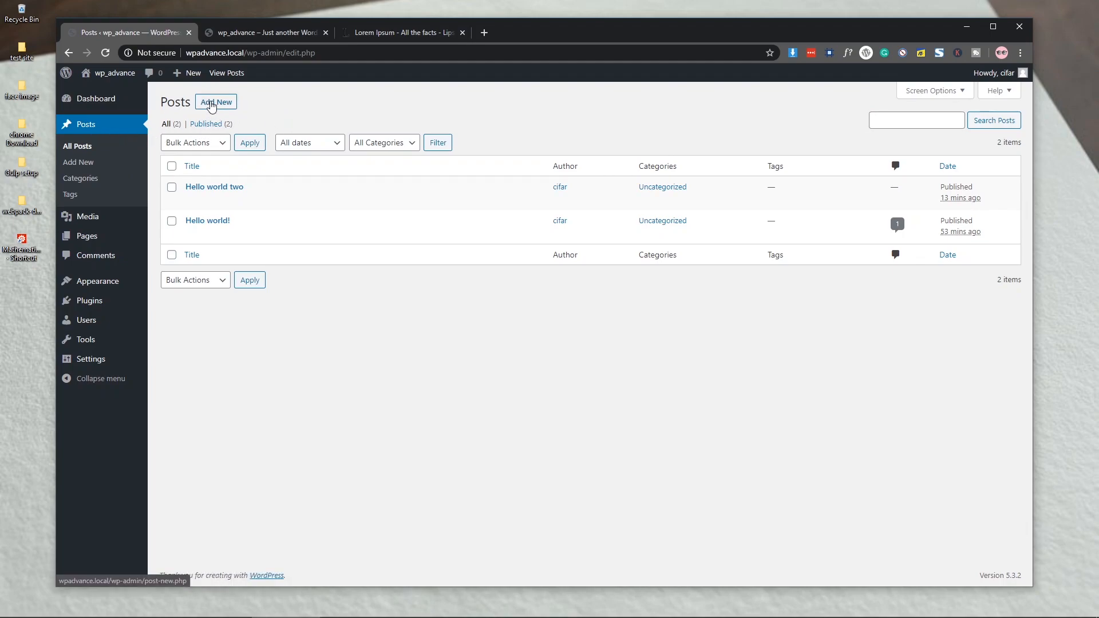
mouse_move(254, 197)
View the posts on the site's public Blog page and return to the admin posts list.
click(249, 37)
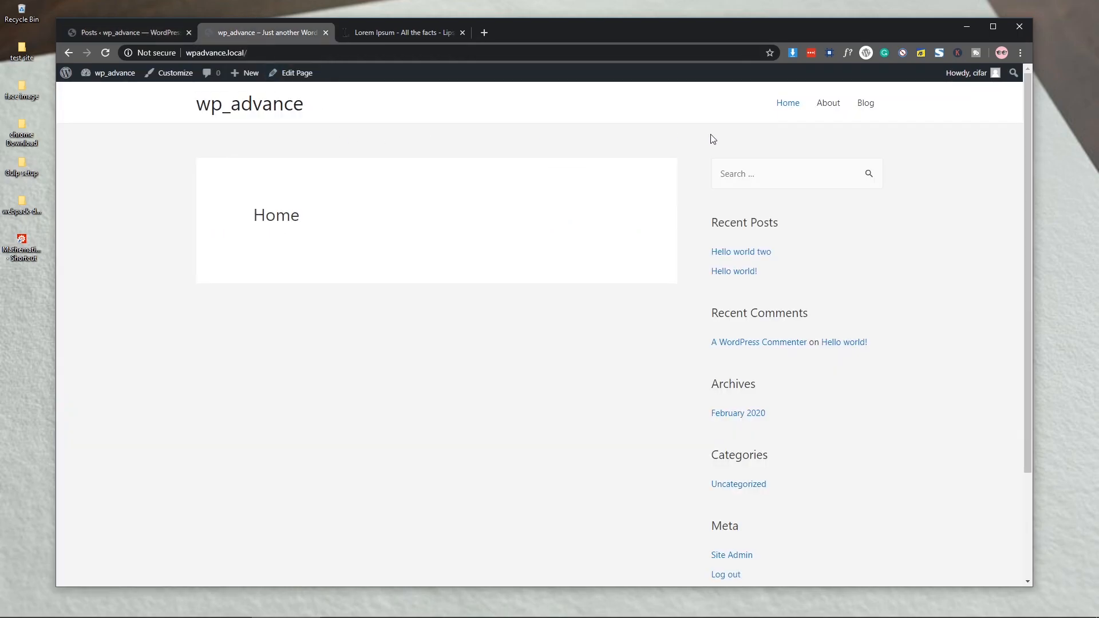
click(867, 106)
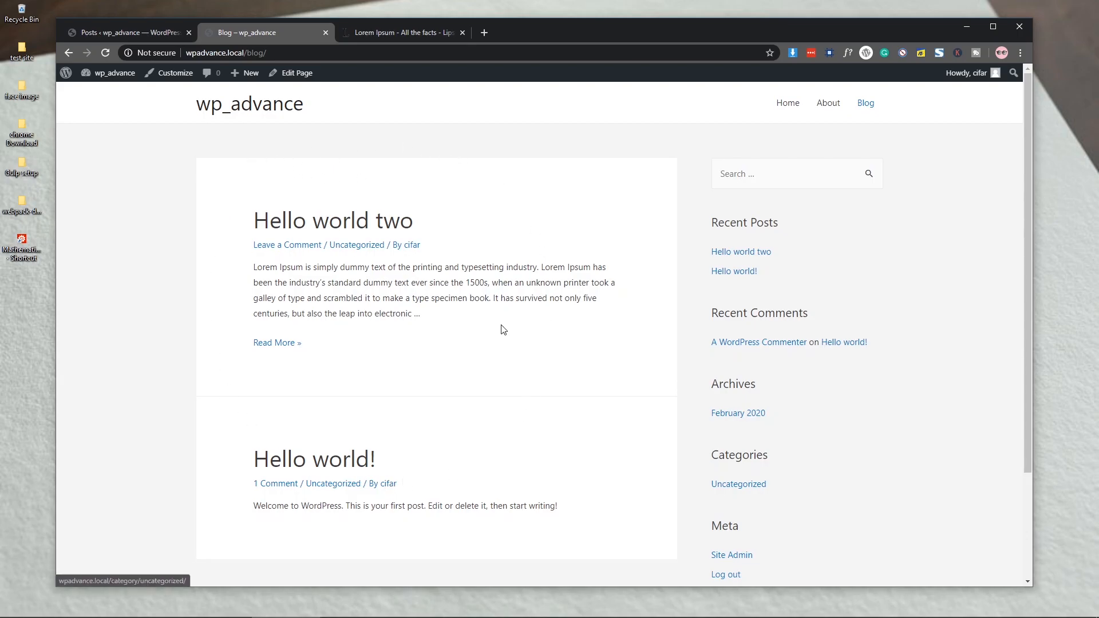
scroll(502, 328, down, 3)
scroll(502, 329, up, 3)
key(ctrl+shift+Tab)
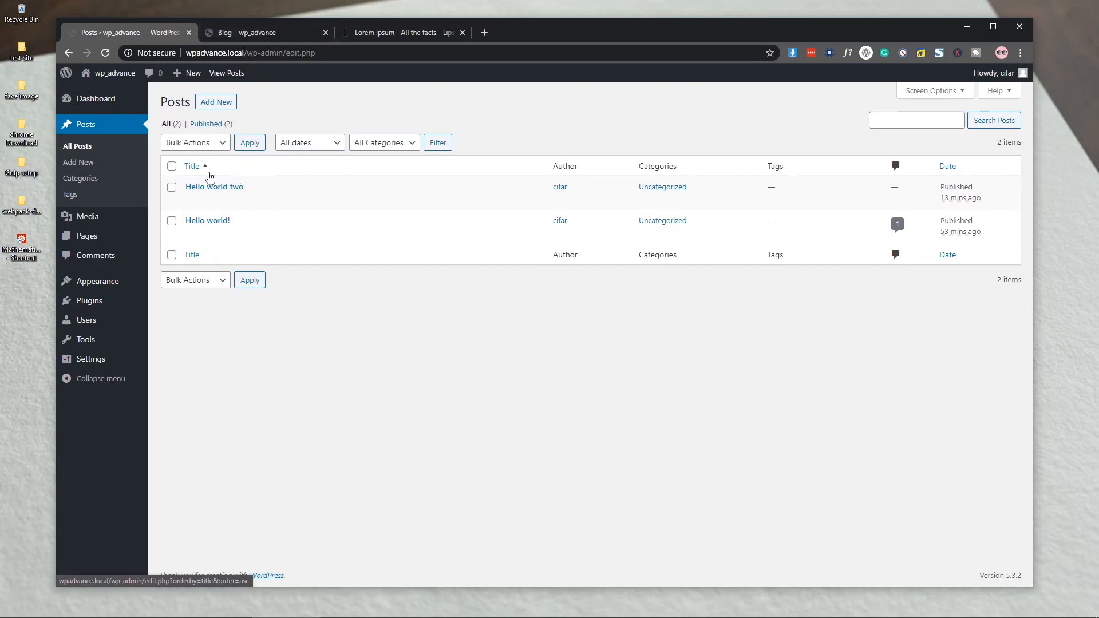
Compare the public Blog page with the admin posts list and view the full "Hello world two" post.
click(240, 33)
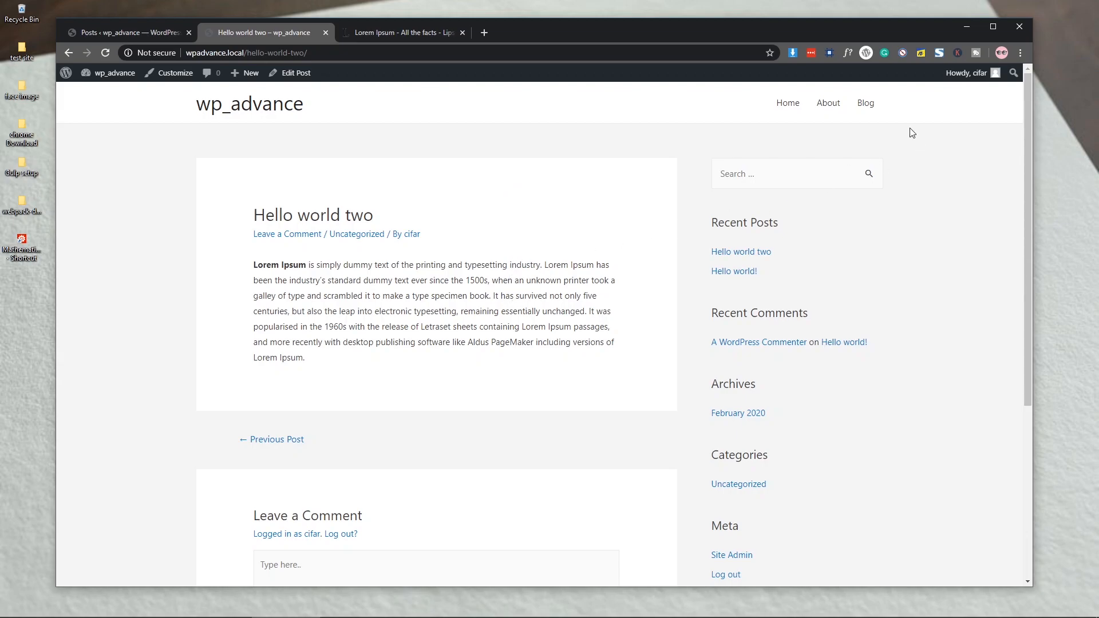
click(865, 104)
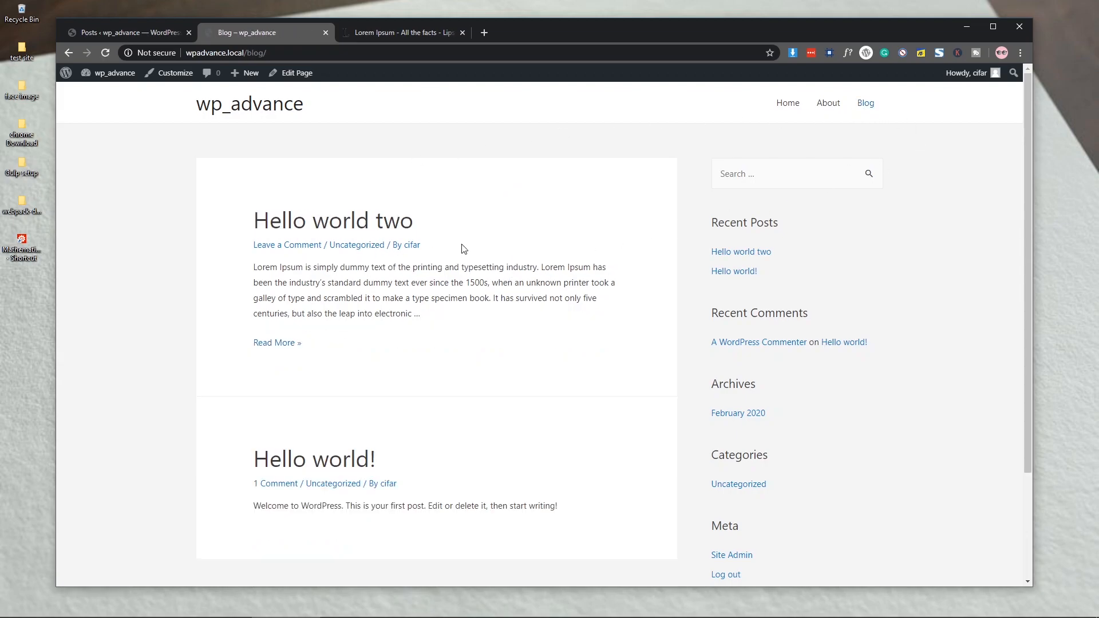
click(143, 33)
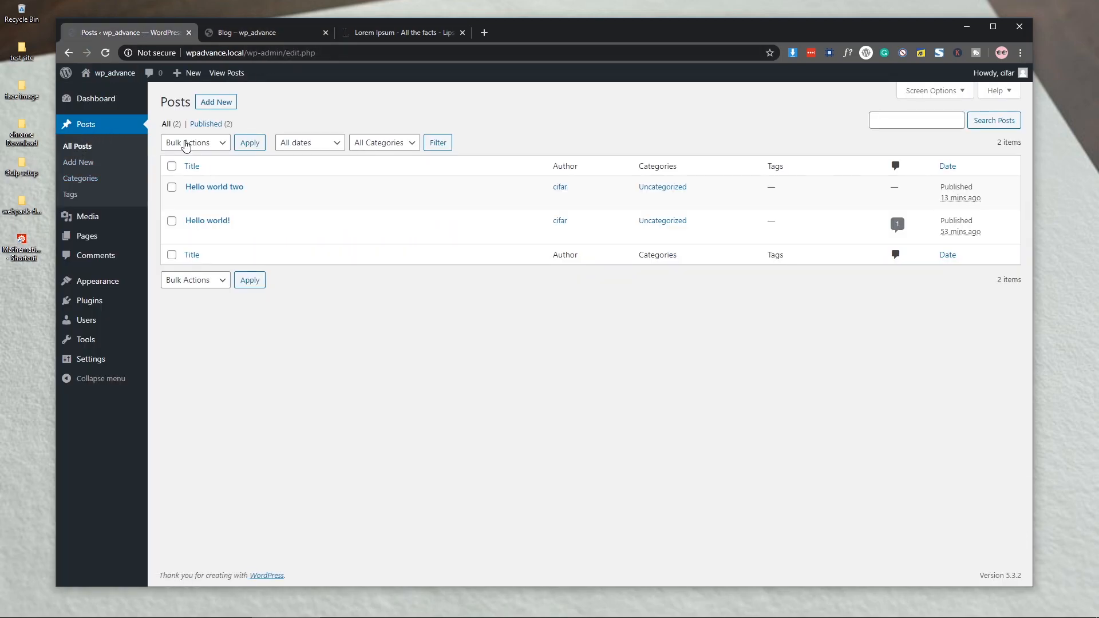
click(268, 36)
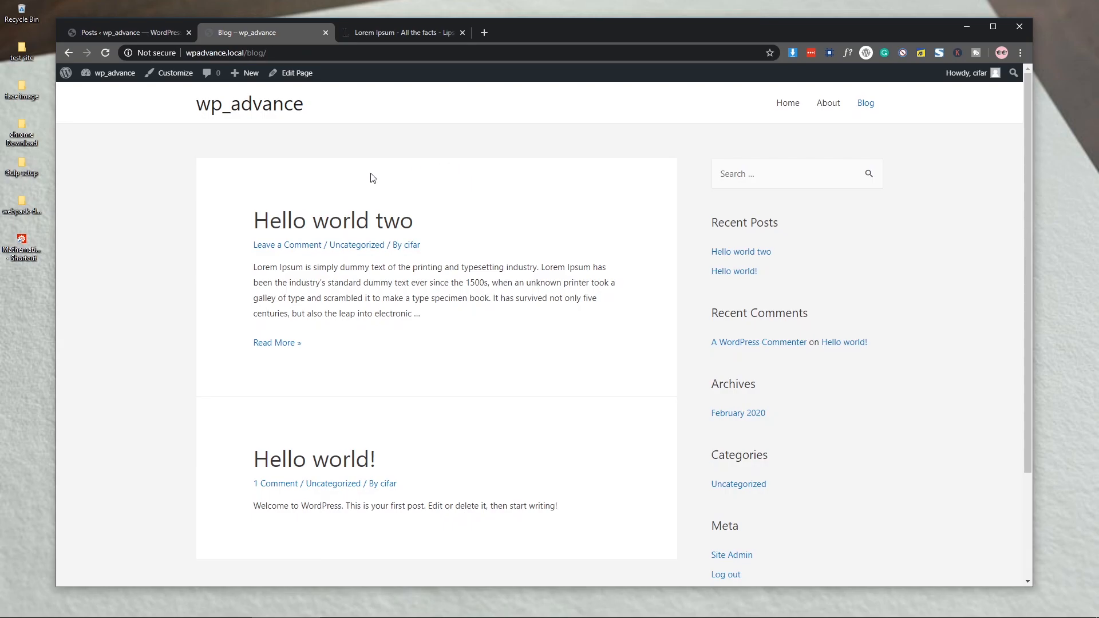
click(269, 343)
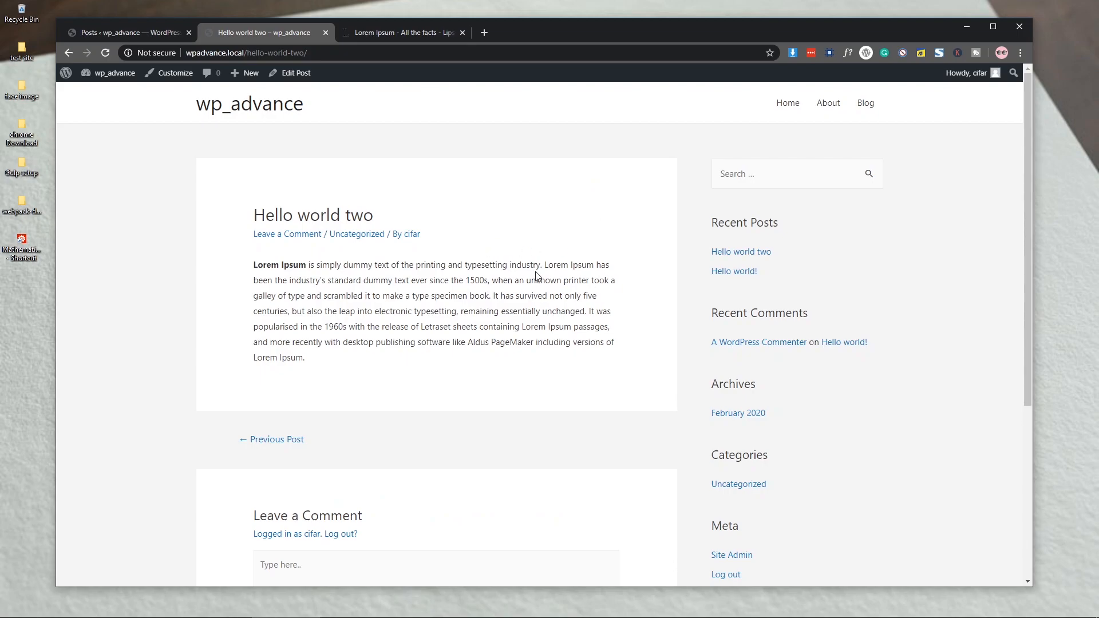
click(144, 33)
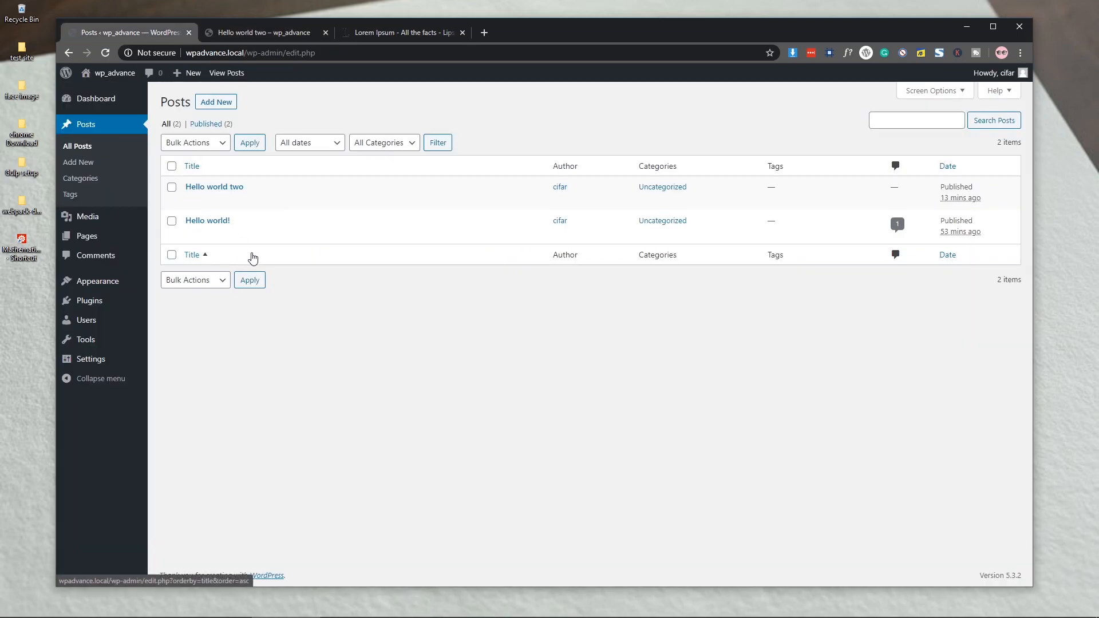
Look over the list of all pages and go back to the posts list.
mouse_move(110, 246)
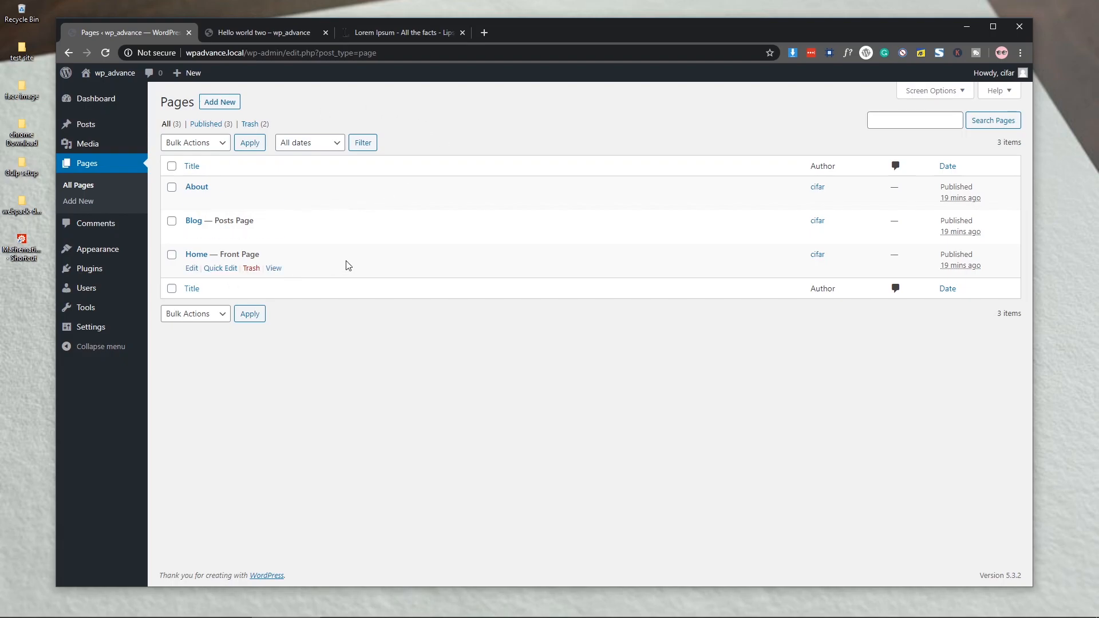
click(91, 124)
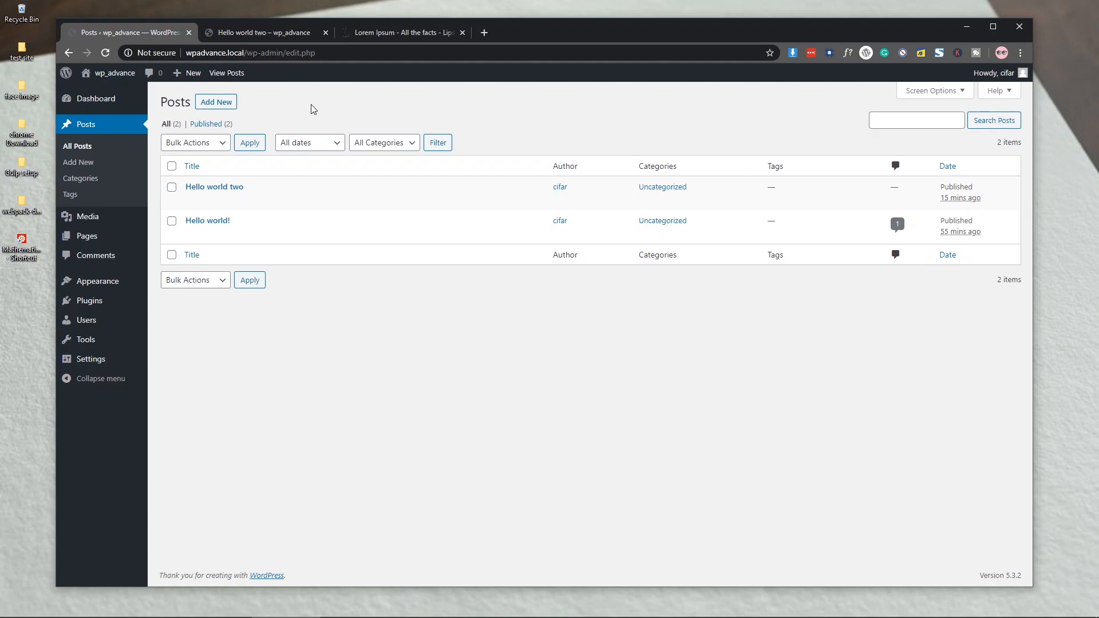
mouse_move(220, 201)
Search the plugin directory for "custom post type", then install and activate Custom Post Type UI.
mouse_move(113, 302)
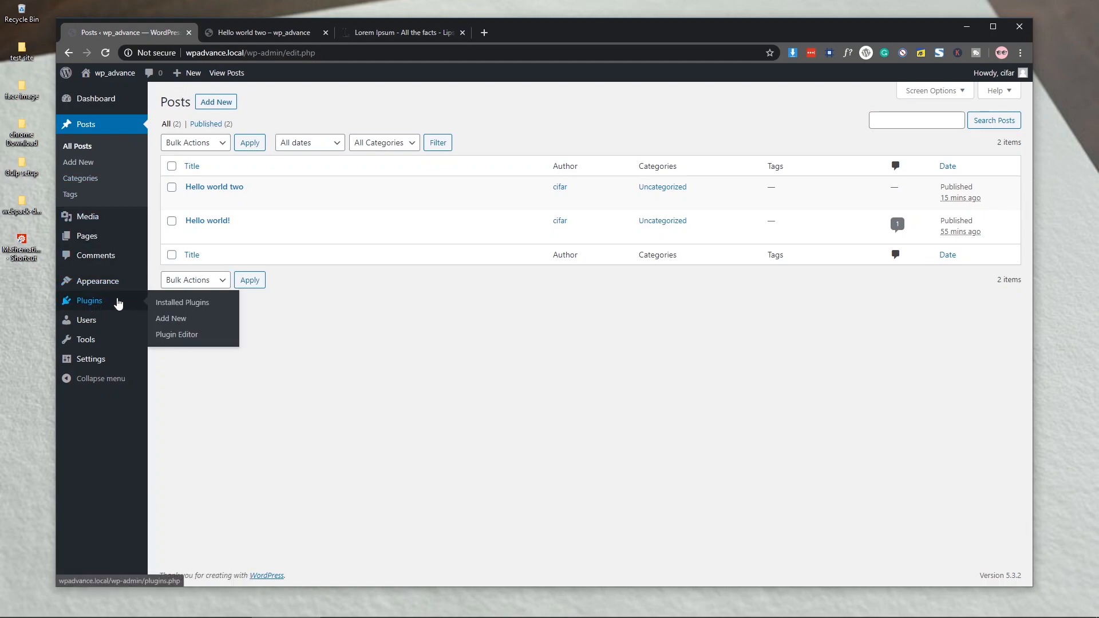
click(170, 322)
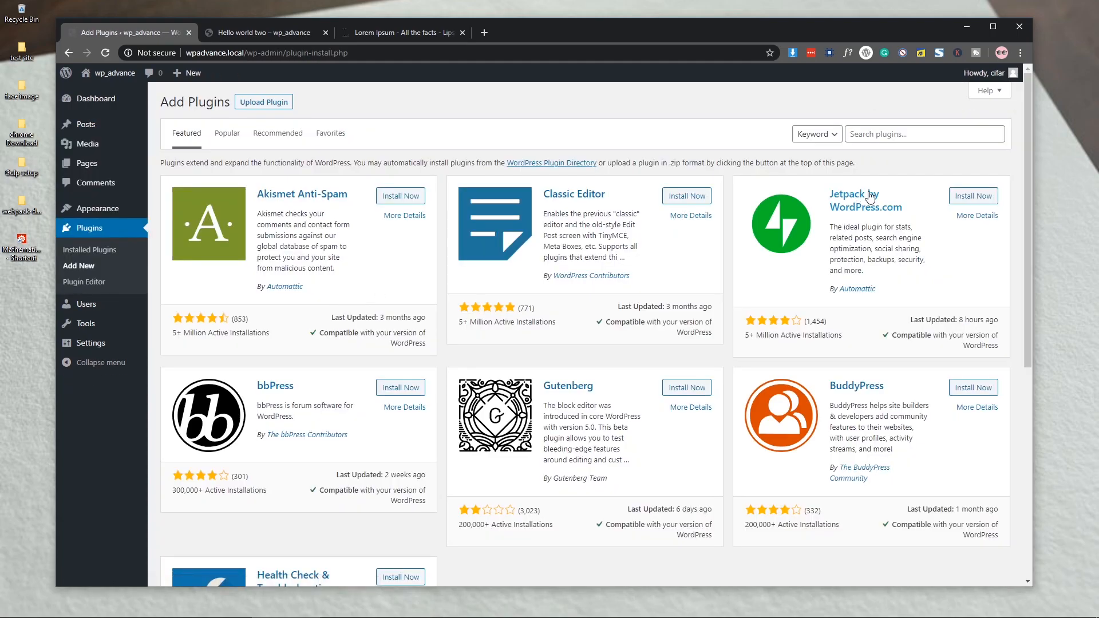
click(863, 135)
text(cust)
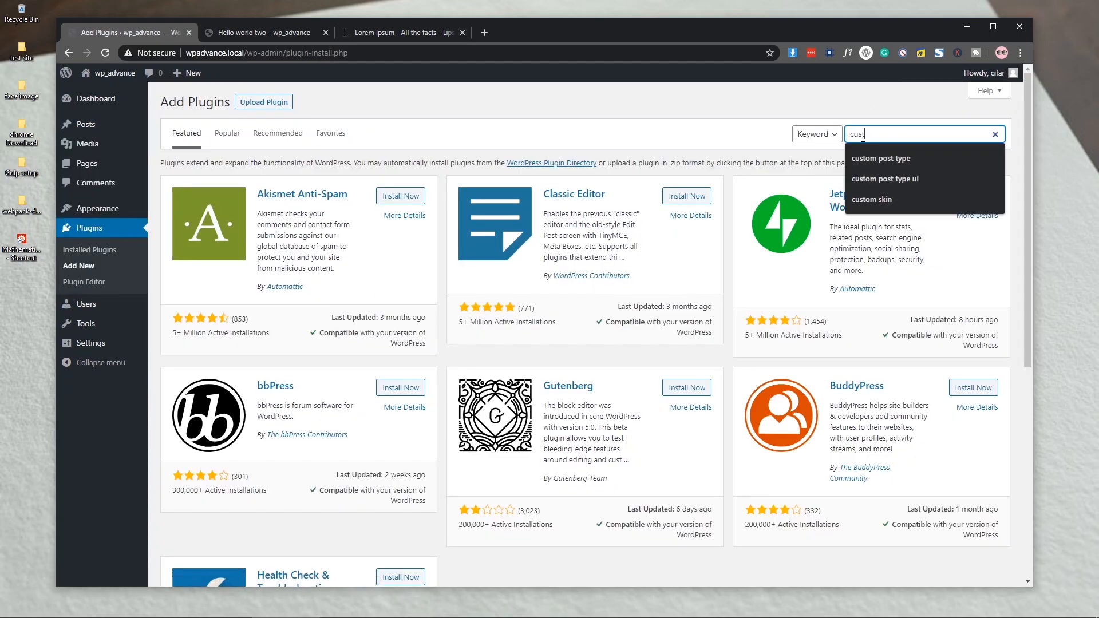
key(Down)
key(Return)
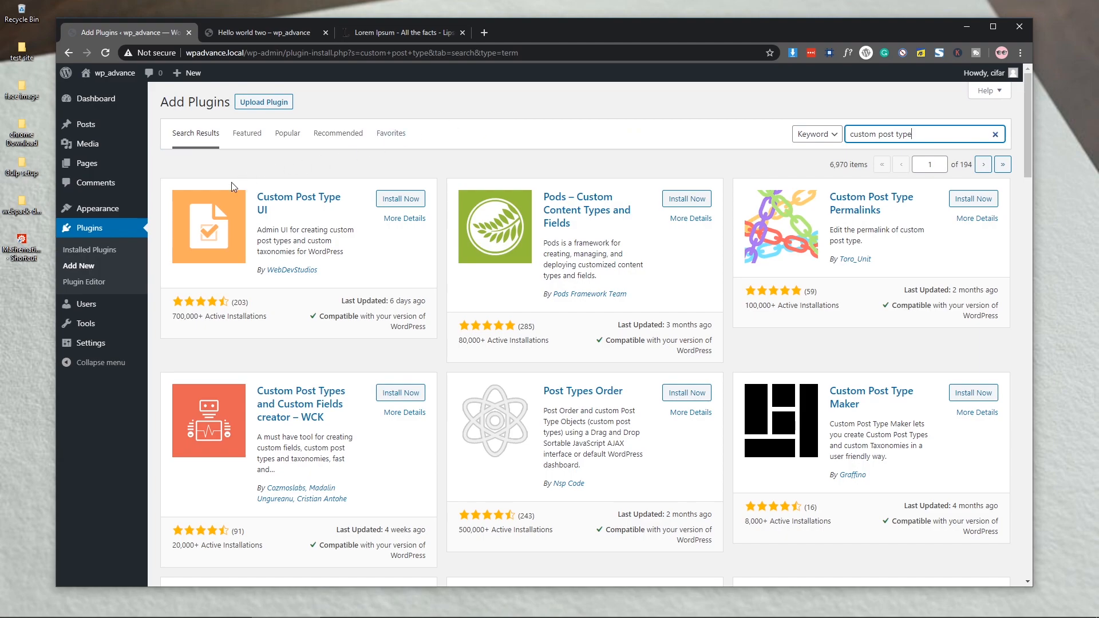
click(385, 205)
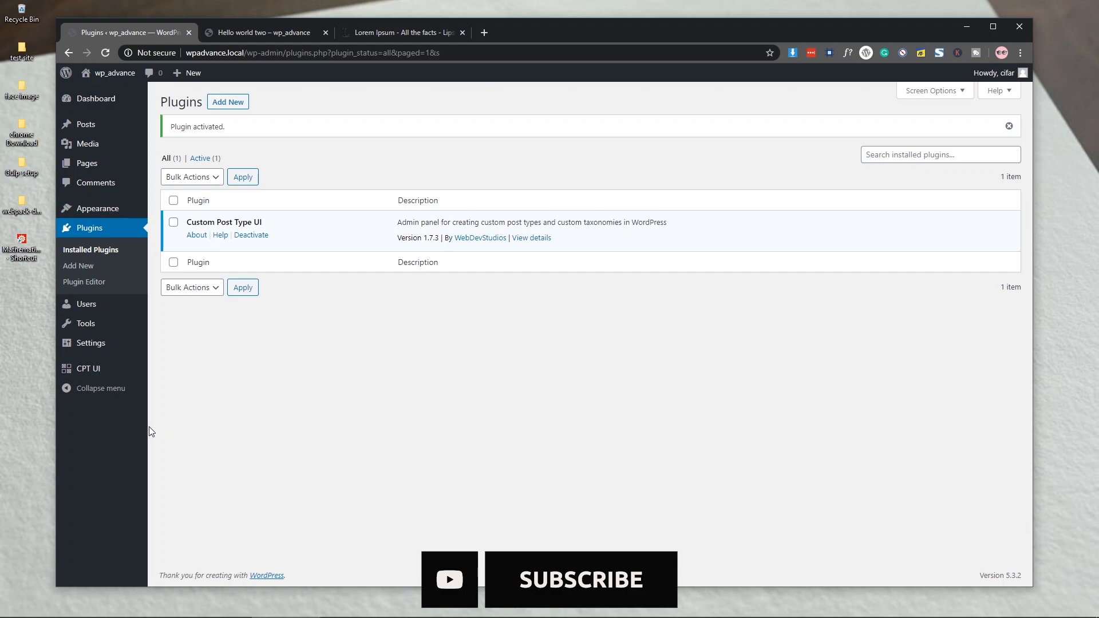
Start a new post type in CPT UI and set its slug to team_members.
mouse_move(89, 372)
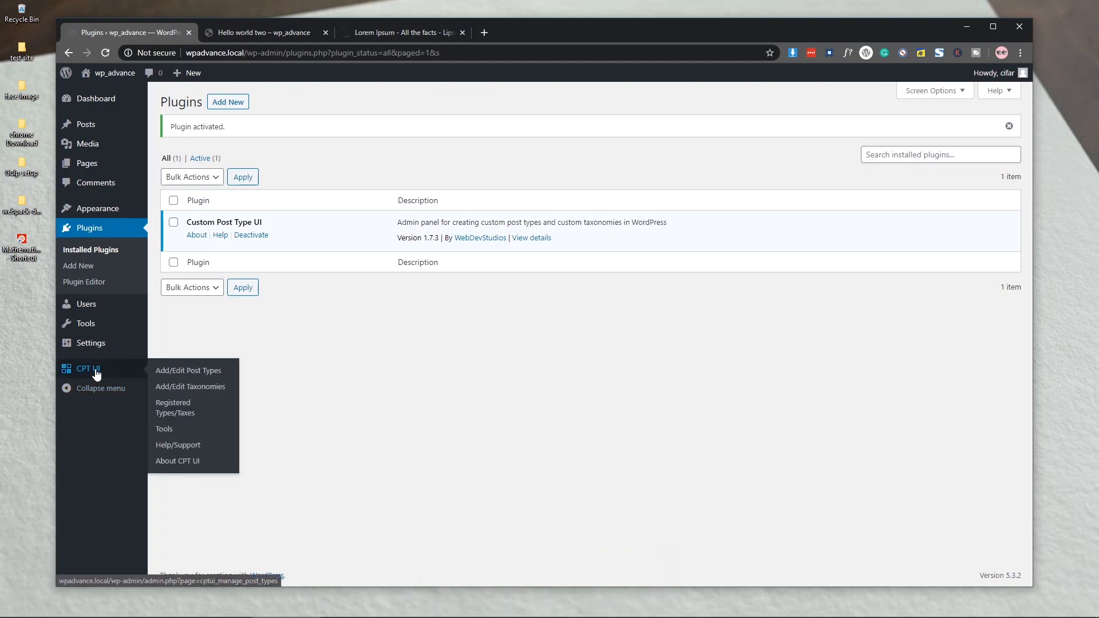
click(201, 378)
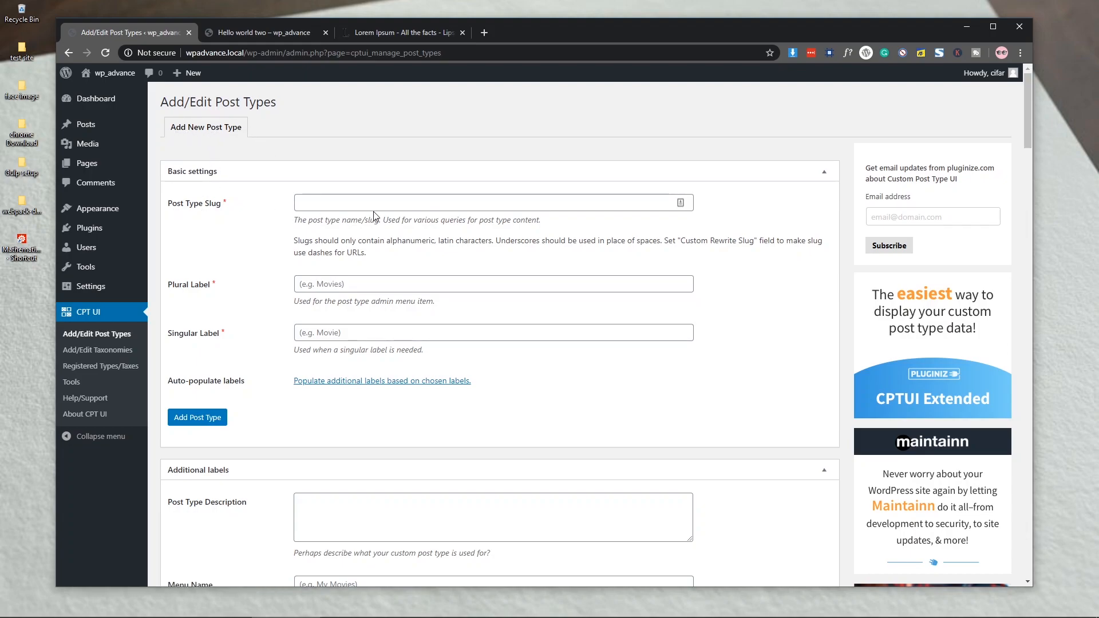
click(340, 202)
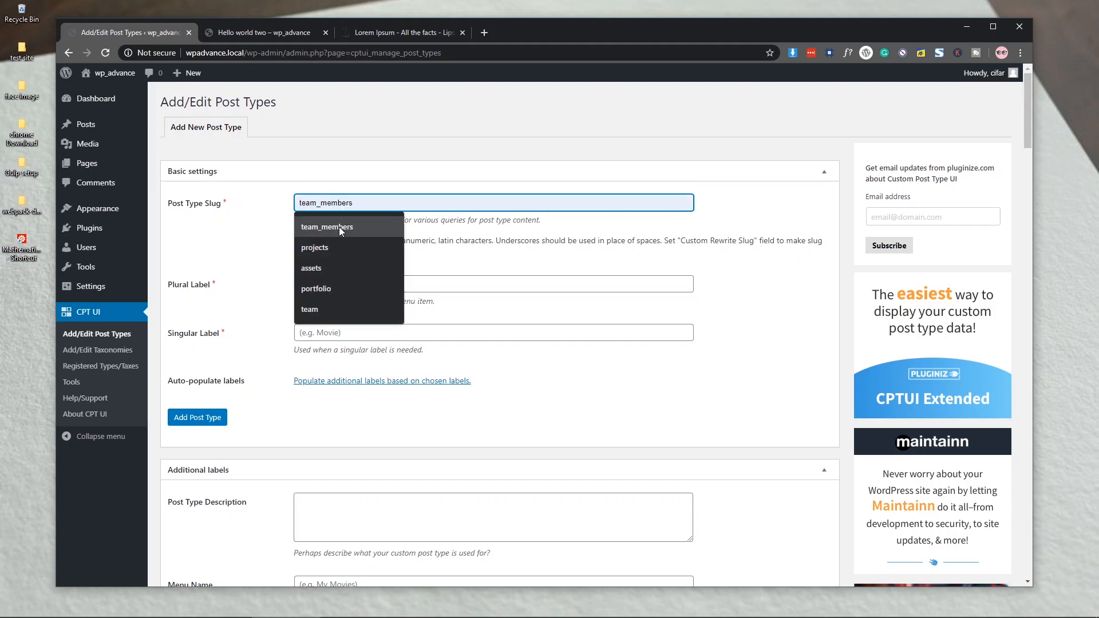
click(339, 227)
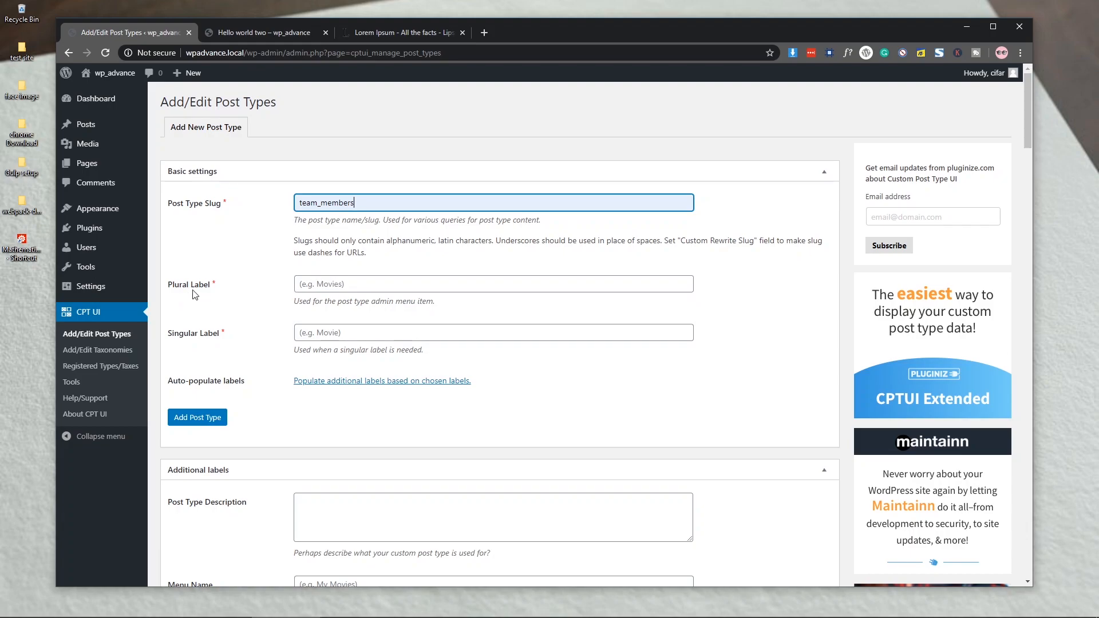
Set the plural label to "Team Memebers" and the singular label to "Team Member", and add the post type.
click(372, 284)
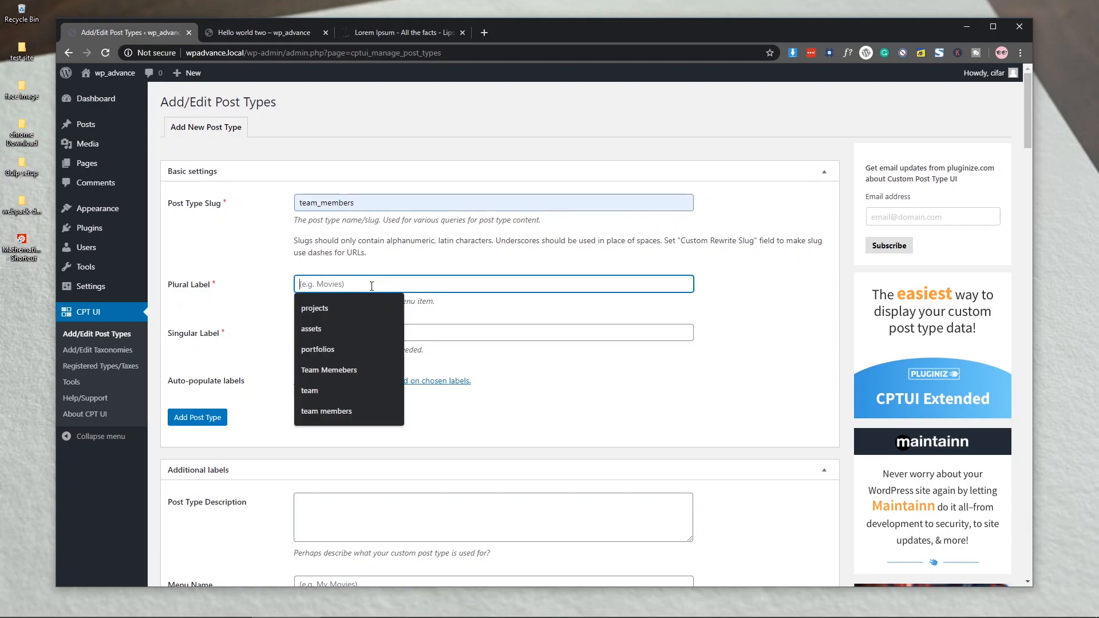
key(shift+Tab)
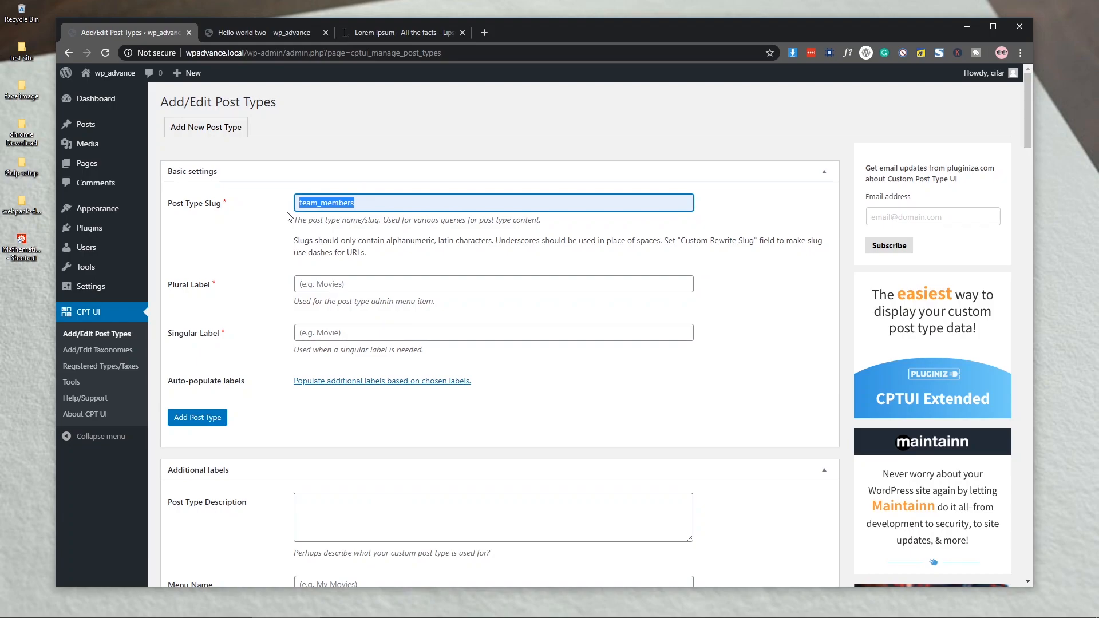
click(353, 283)
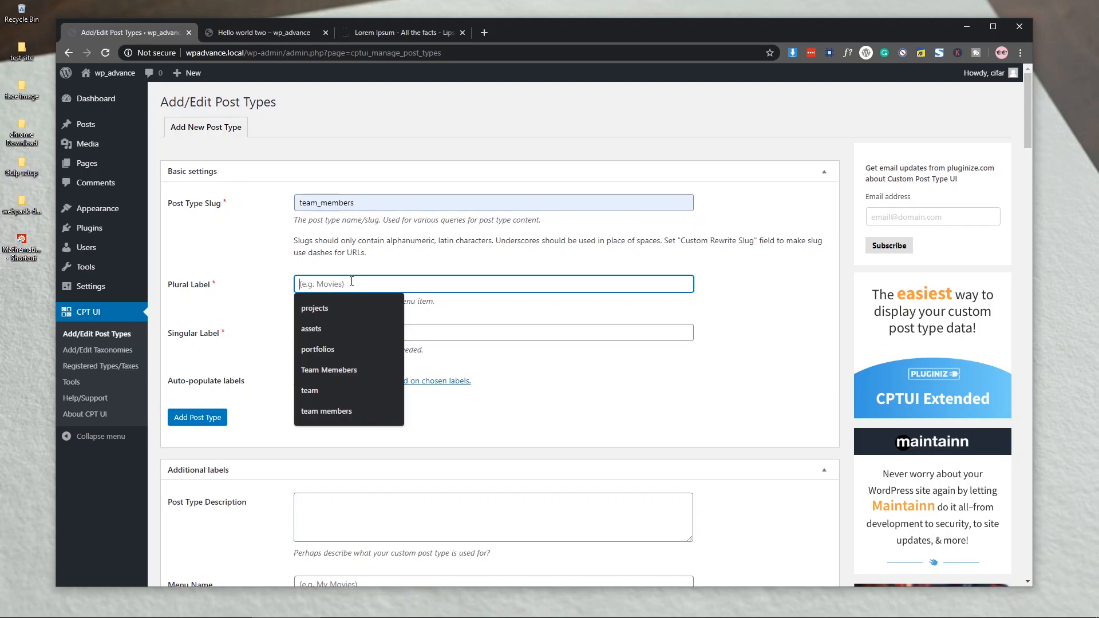
click(359, 367)
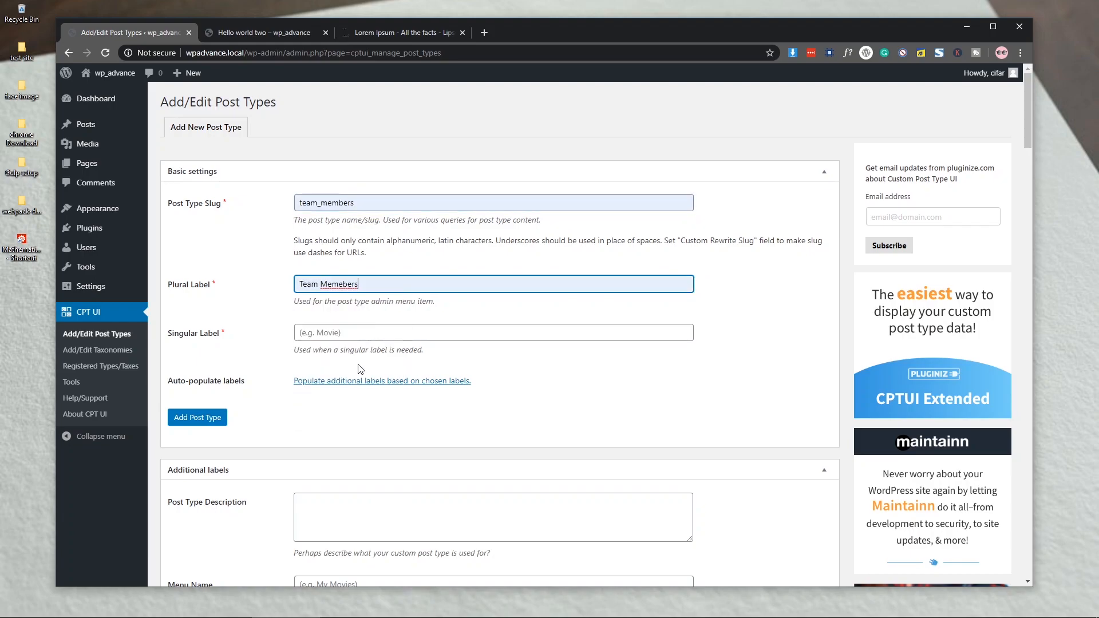
click(349, 332)
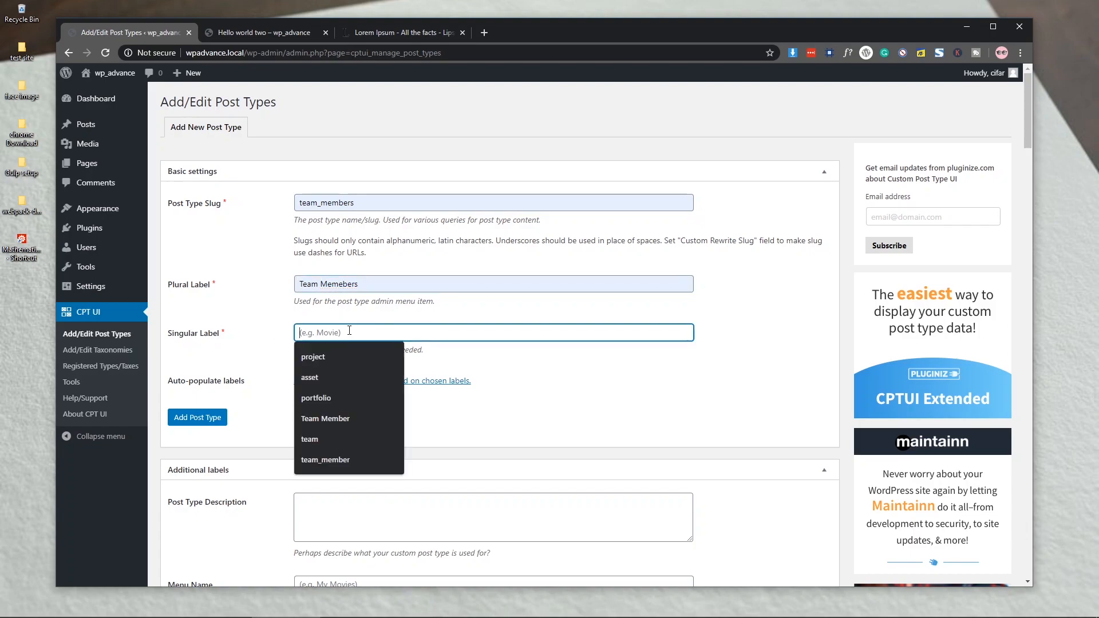
click(345, 423)
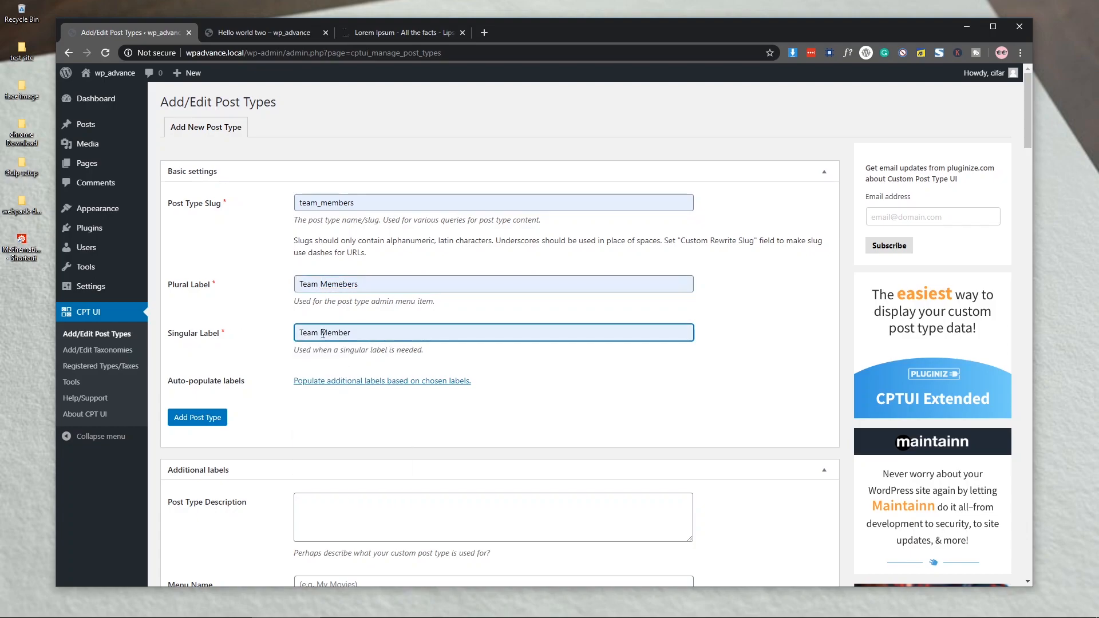
scroll(345, 336, down, 2)
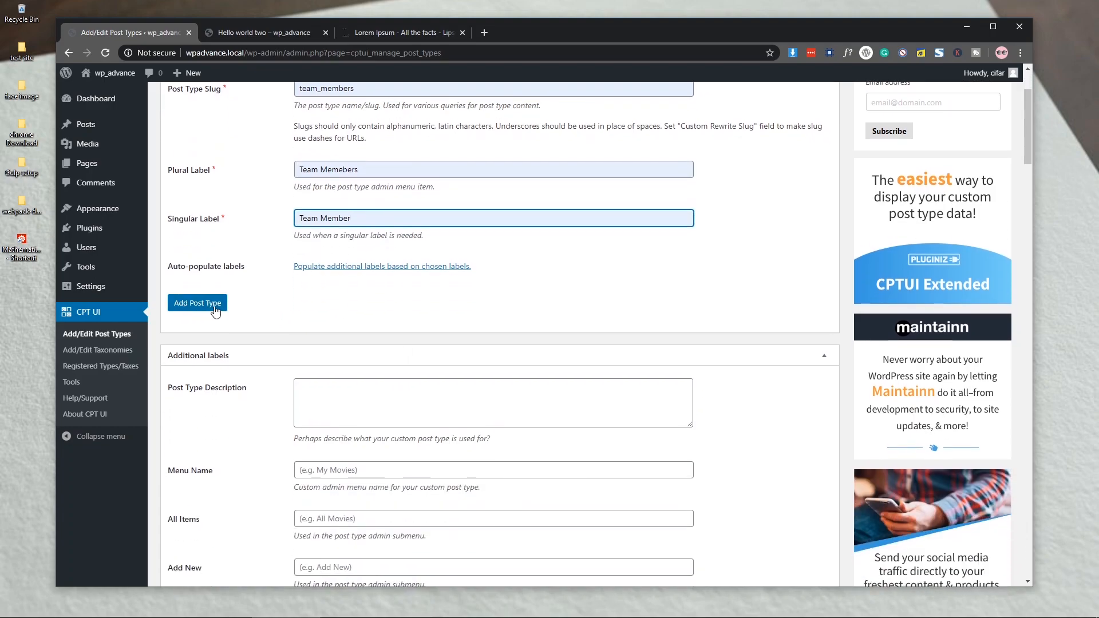
click(209, 310)
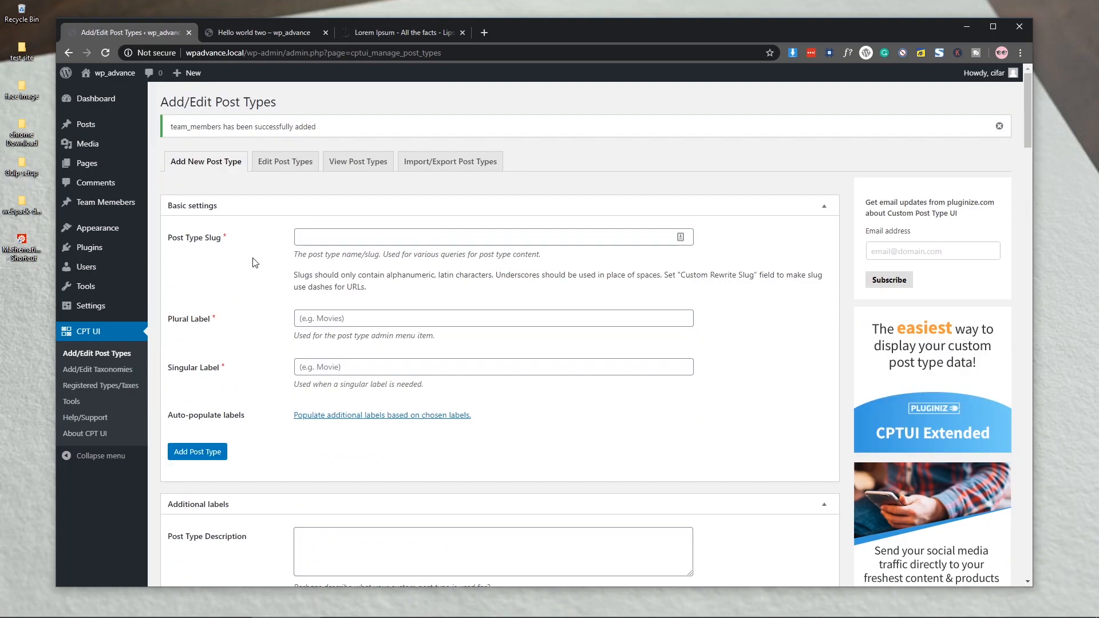
Start a new entry in the Team Memebers post type and enter the member's name as its title.
mouse_move(118, 209)
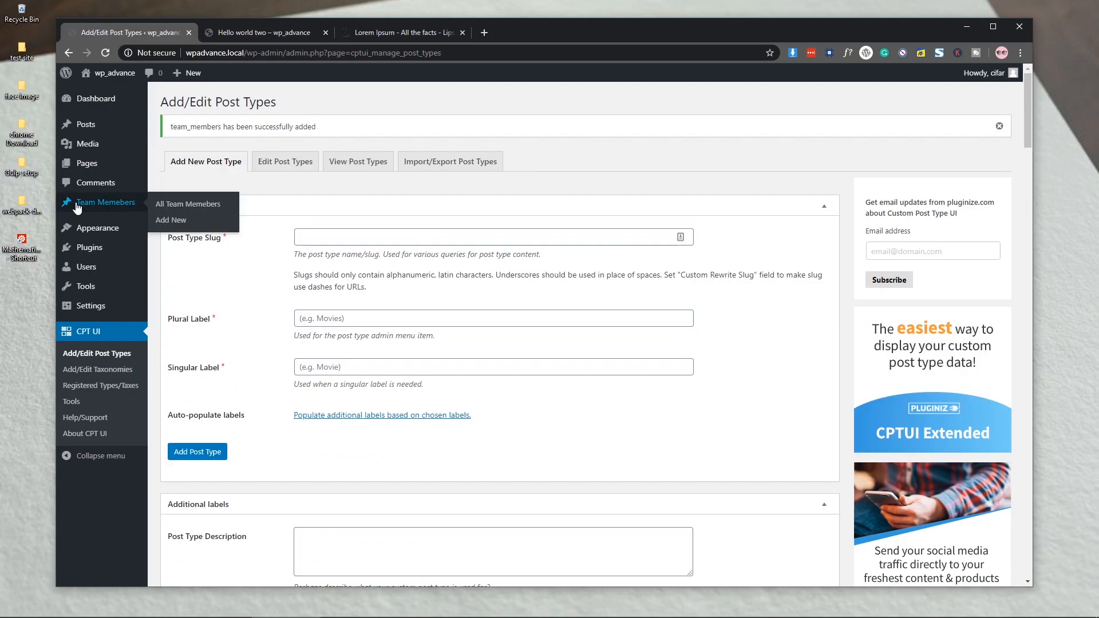
click(117, 207)
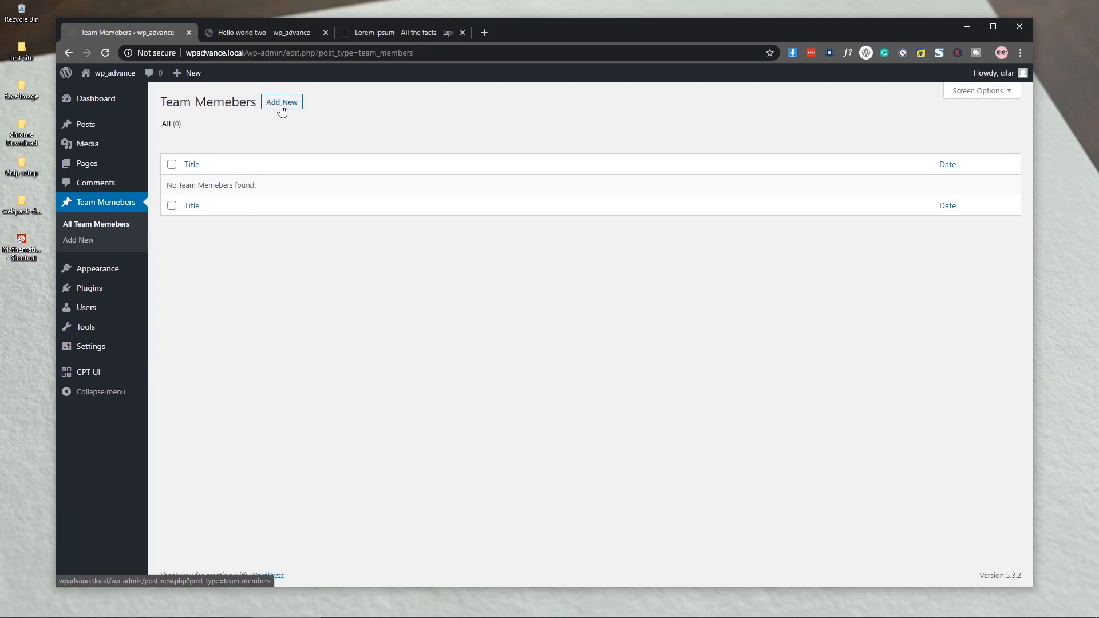
click(281, 103)
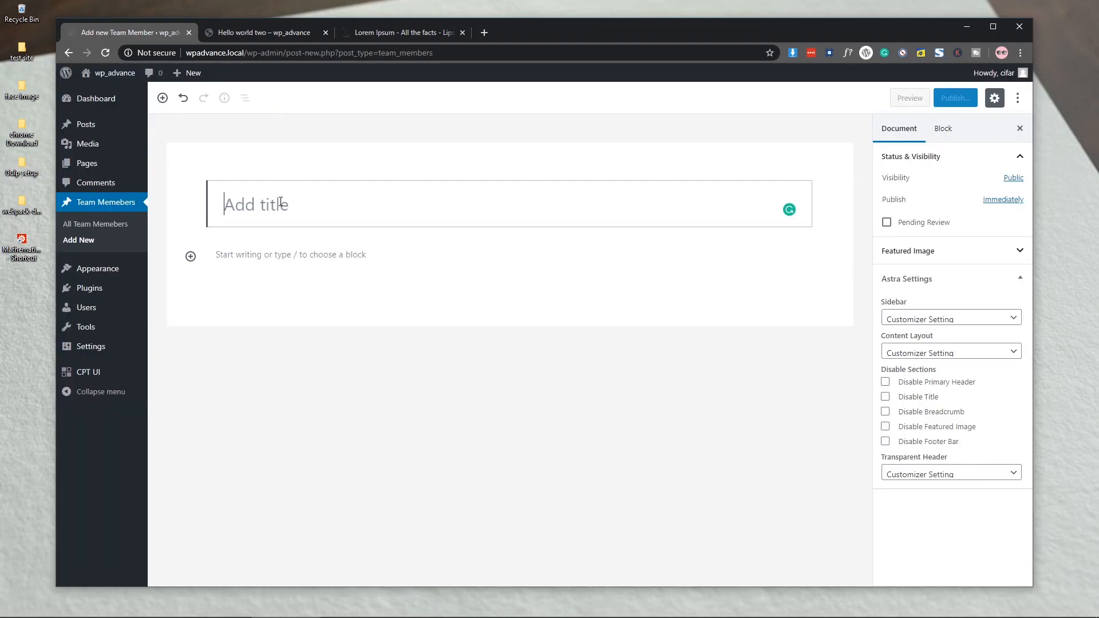
text(Cifar)
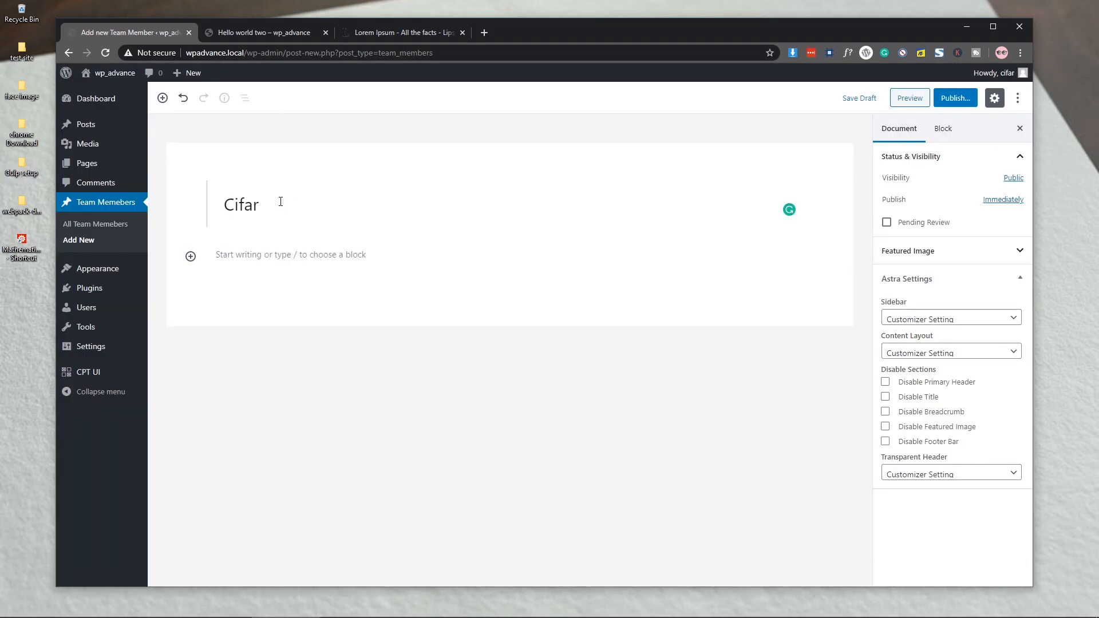
Copy the "What is Lorem Ipsum?" paragraph from lipsum.com into the team member's body.
click(267, 254)
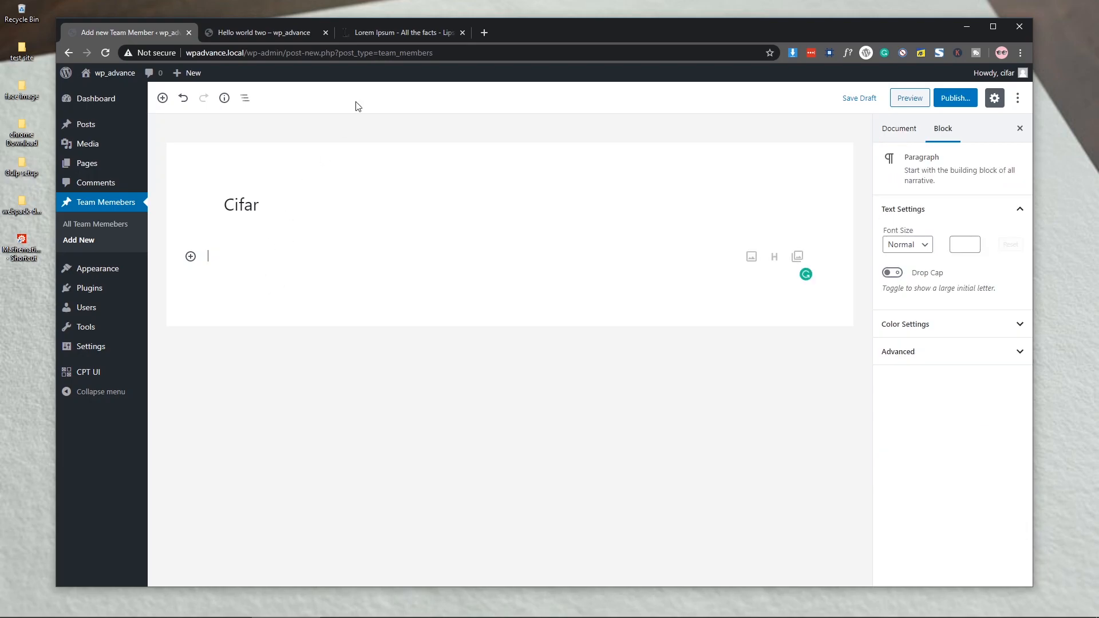
click(393, 28)
right_click(366, 332)
click(376, 348)
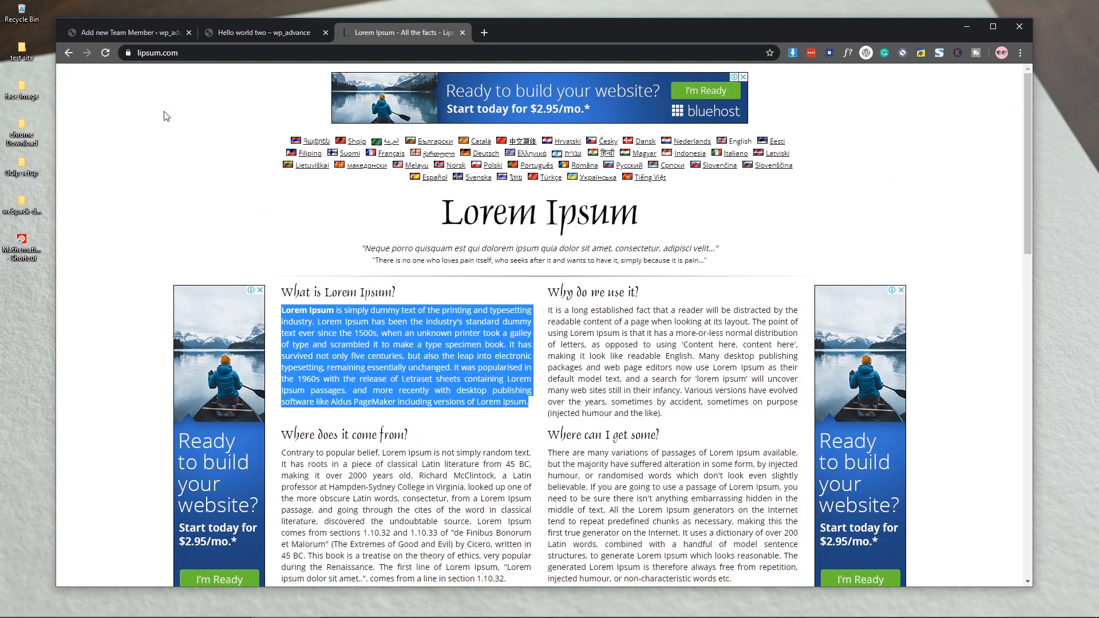
click(122, 33)
text(Lorem Ipsum is simply dummy text of the printing and typesetting industry. Lorem Ipsum has been the industry's standard dummy text ever since the 1500s, when an unknown printer took a galley of type and scrambled it to make a type specimen book. It has survived not only five centuries, but also the leap into electronic typesetting, remaining essentially unchanged. It was popularised in the 1960s with the release of Letraset sheets containing Lorem Ipsum passages, and more recently with desktop publishing software like Aldus PageMaker including versions of Lorem Ipsum.)
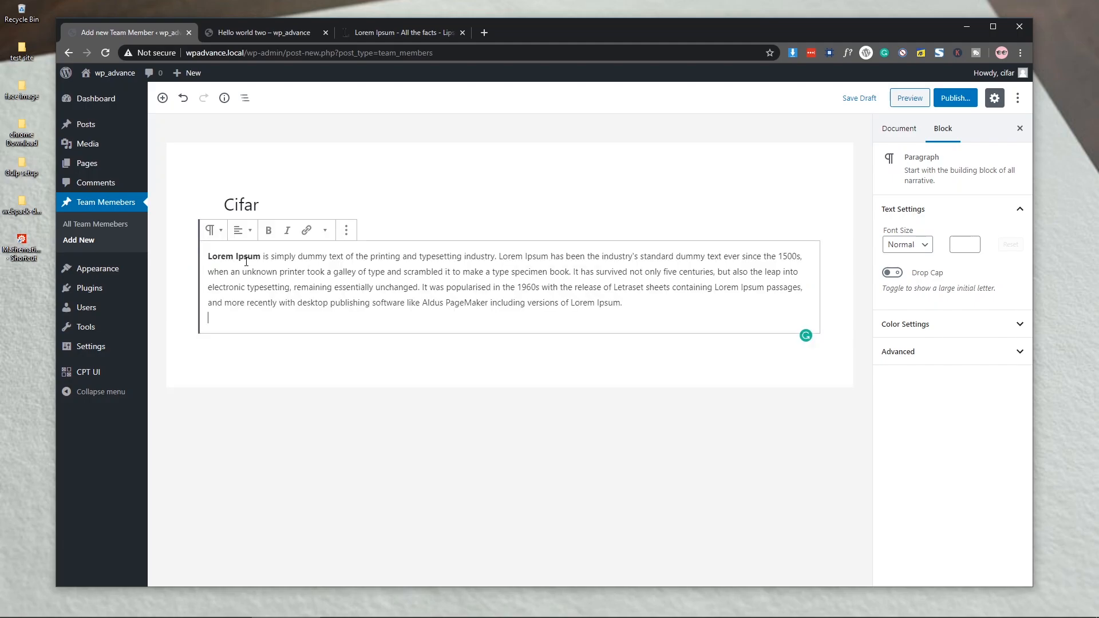
Publish the team member entry and return to its editor.
click(955, 102)
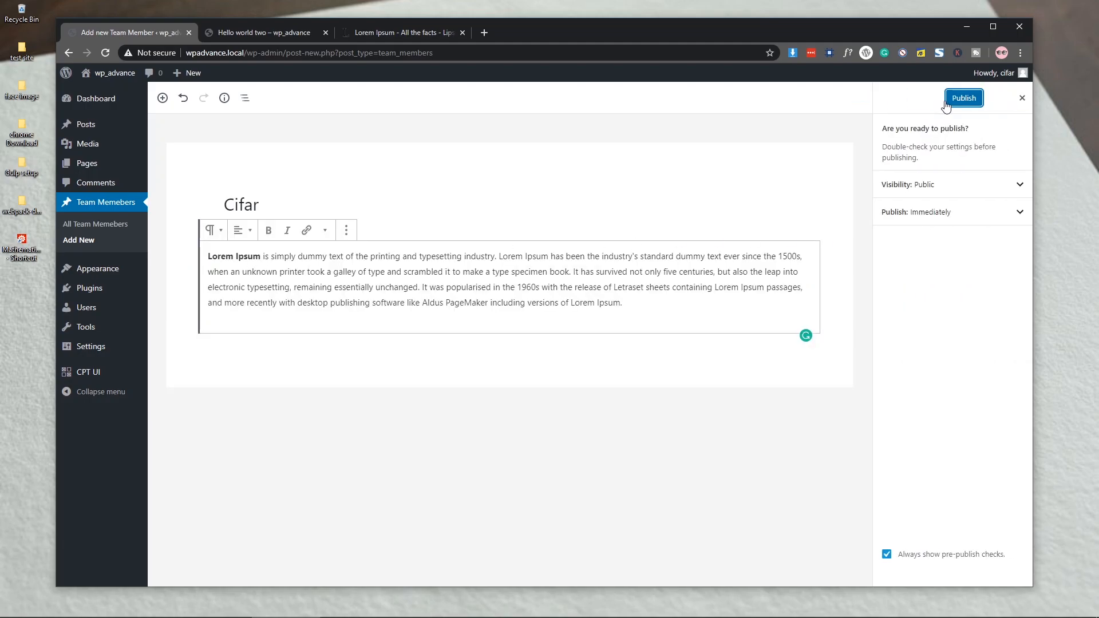
click(962, 106)
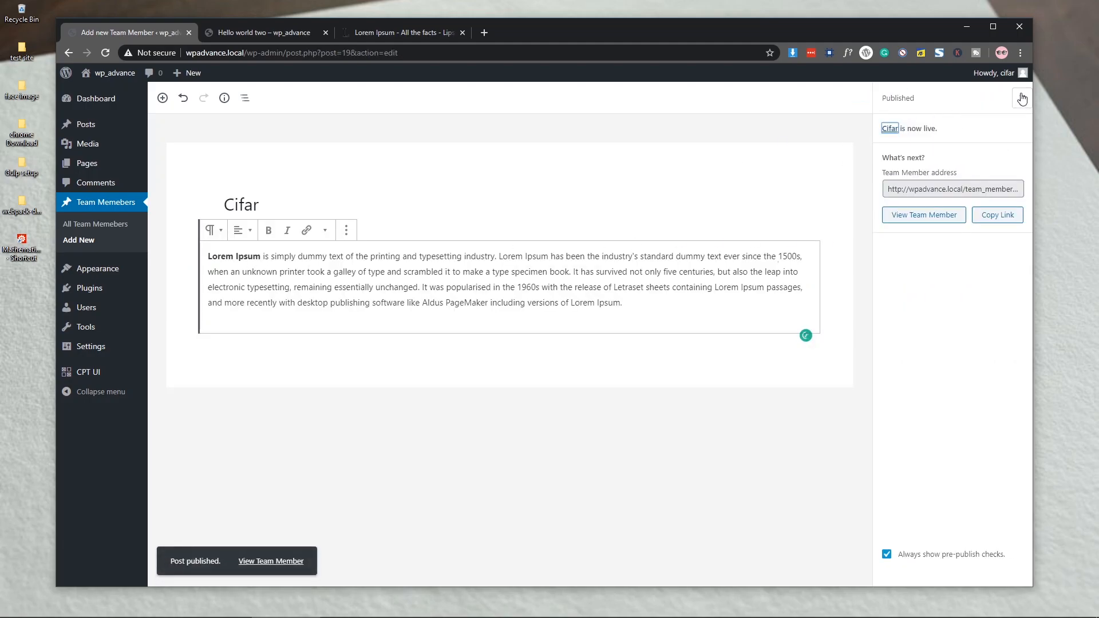
click(1023, 98)
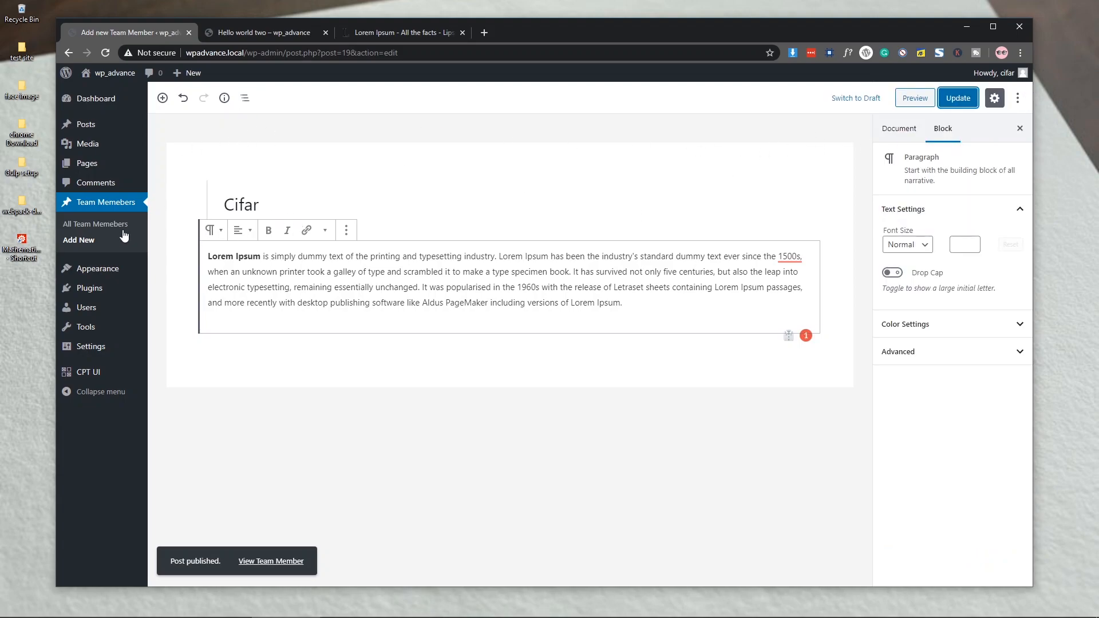
View the published team member on the public site and examine the post type slug and post slug in its URL.
click(95, 224)
middle_click(273, 200)
click(250, 35)
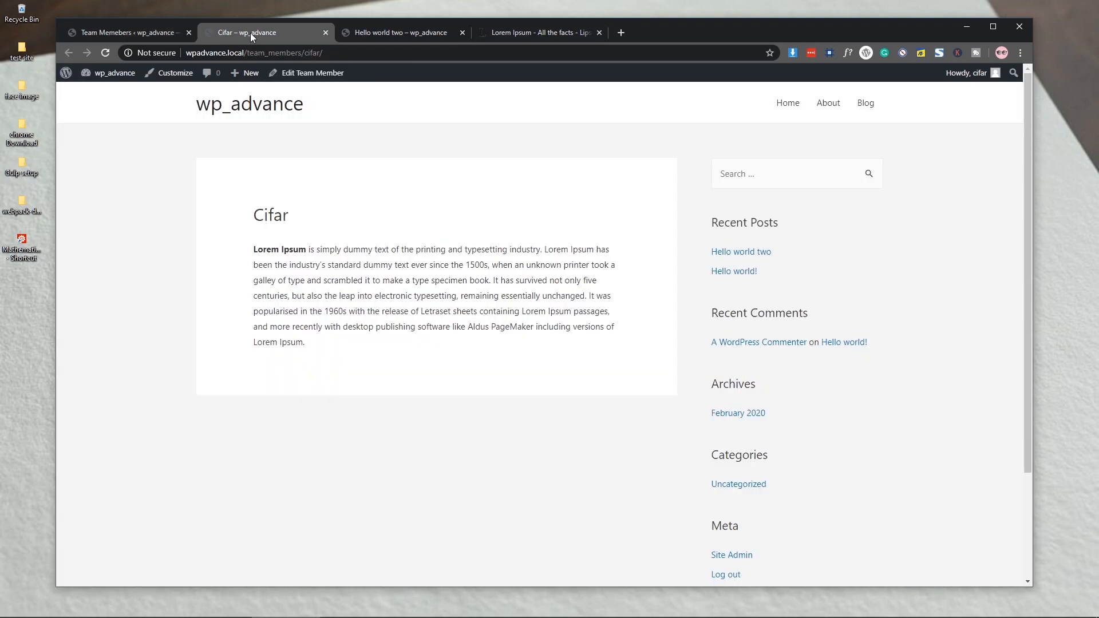
drag(258, 215, 307, 221)
click(383, 223)
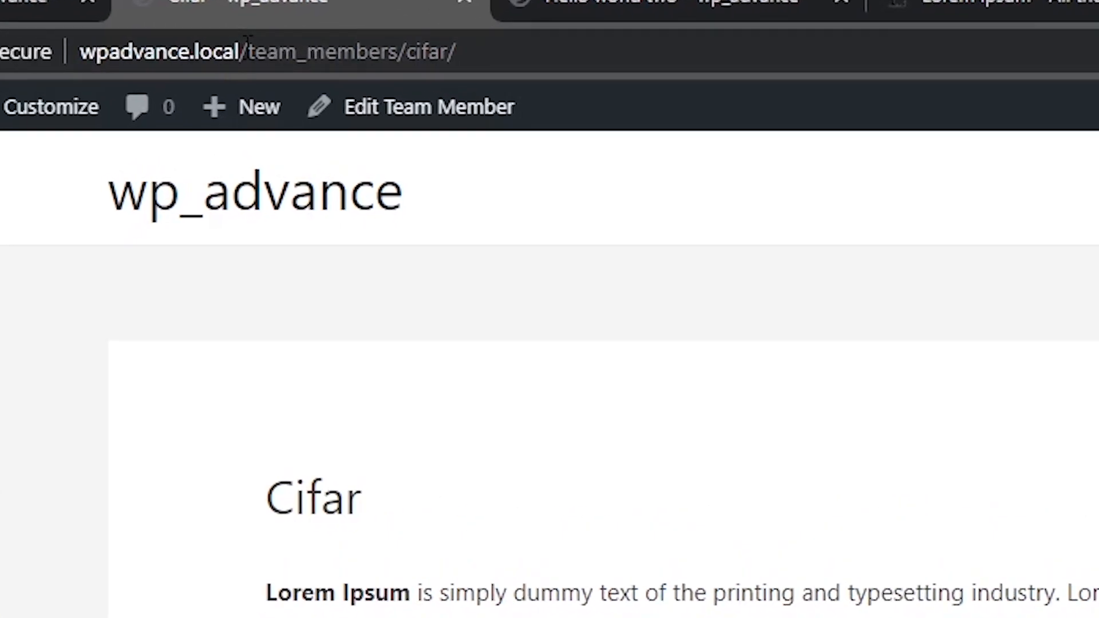
drag(246, 53, 257, 53)
drag(38, 52, 438, 52)
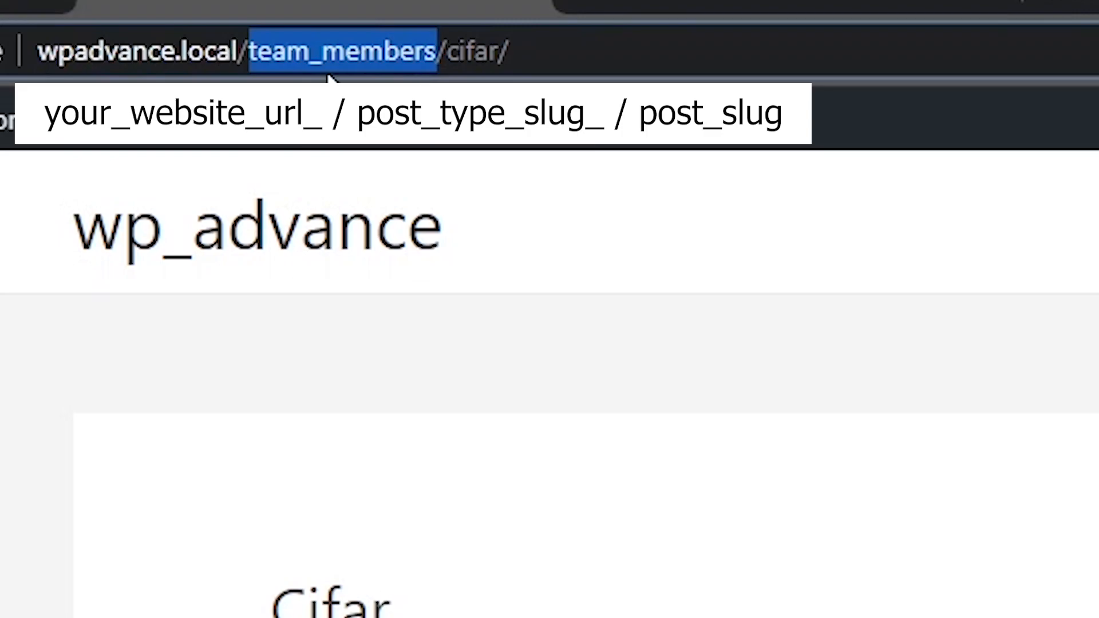
double_click(468, 55)
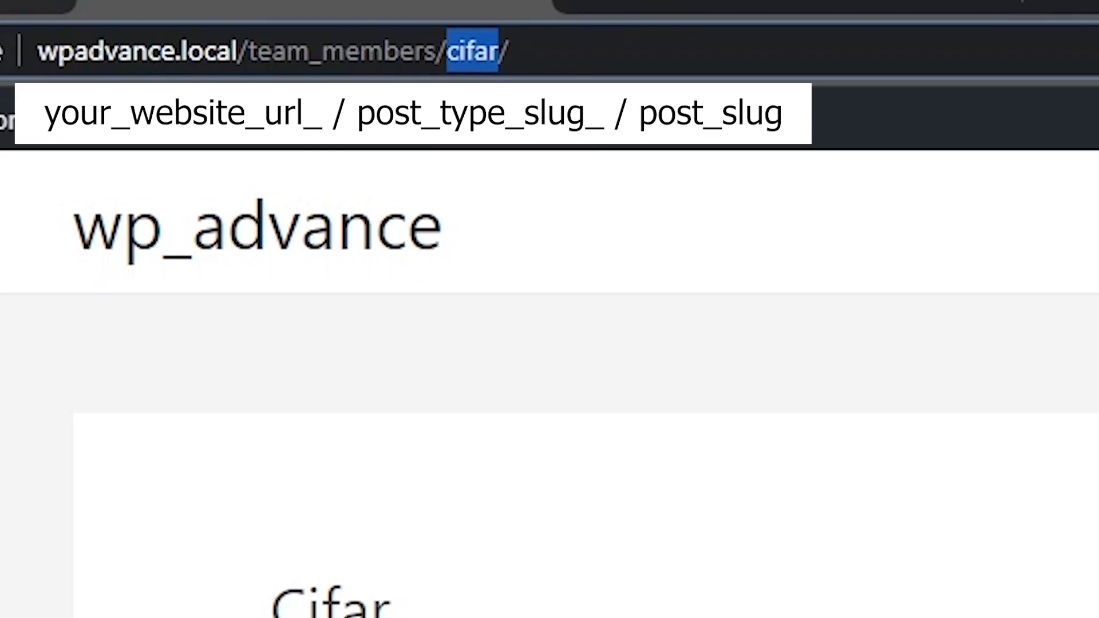
Open the team member in the editor from the admin list and compare it with its public page.
click(34, 4)
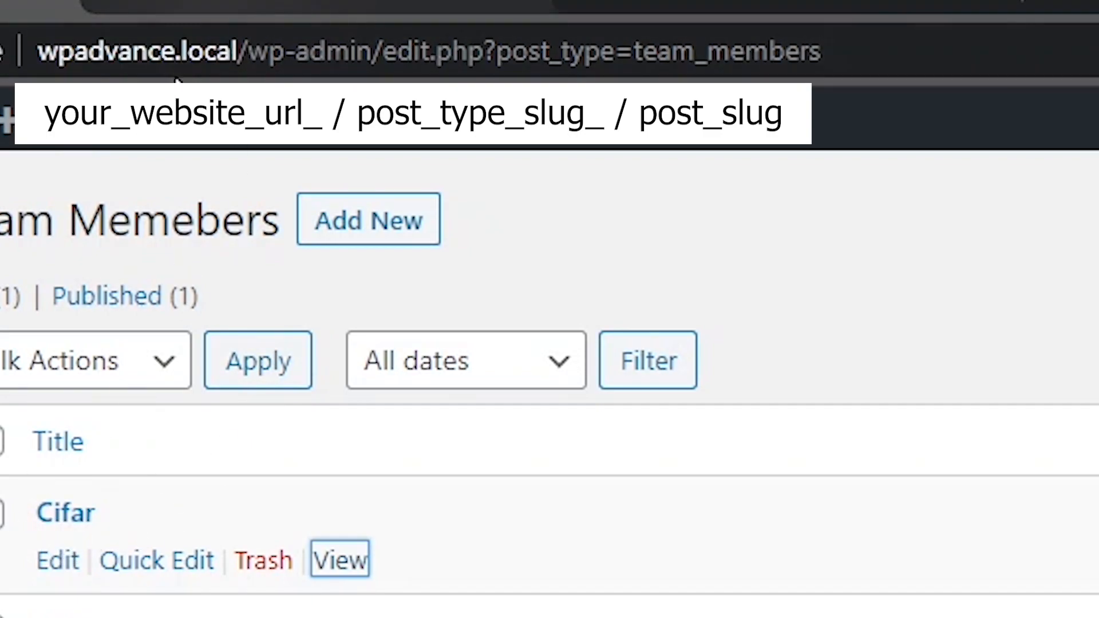
click(57, 562)
click(315, 10)
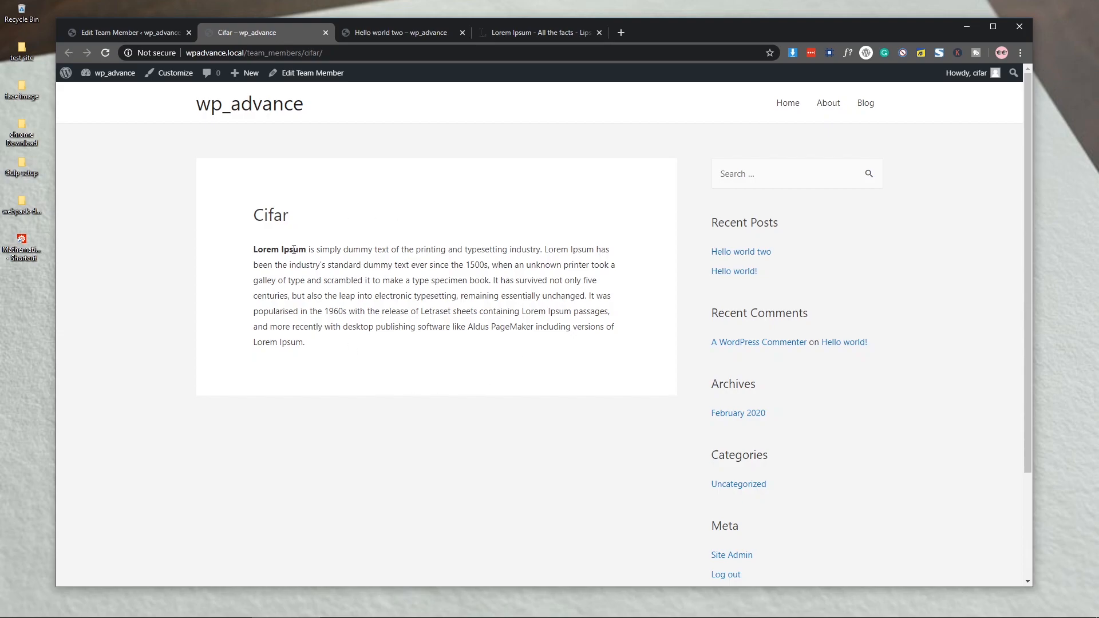
click(128, 32)
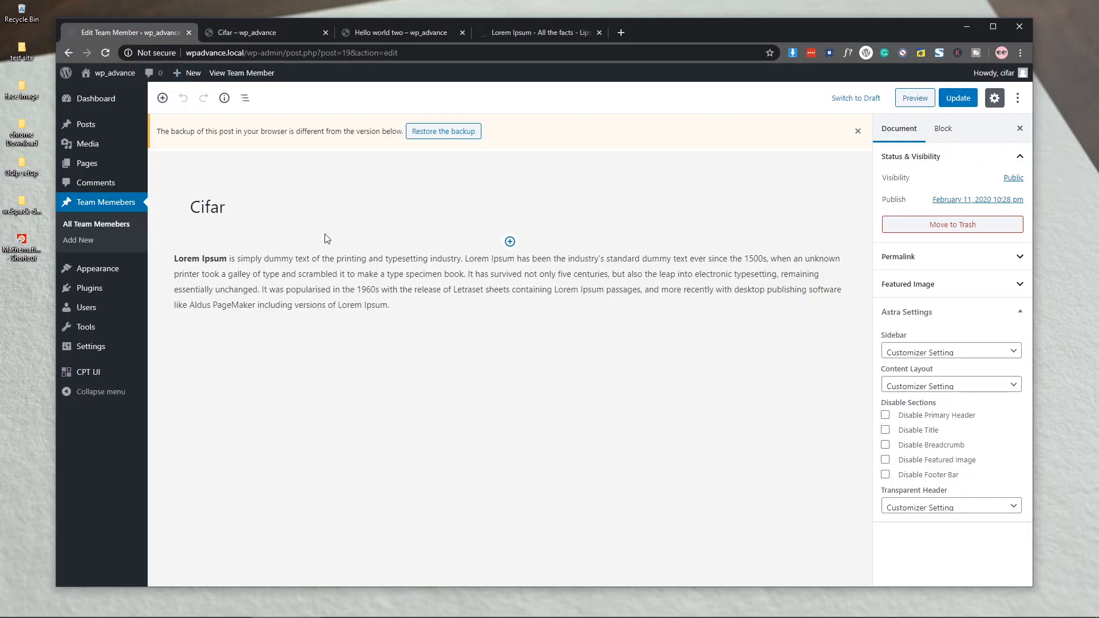
Create and publish a second team member with the person's name as title and the Lorem Ipsum paragraph as body.
click(79, 241)
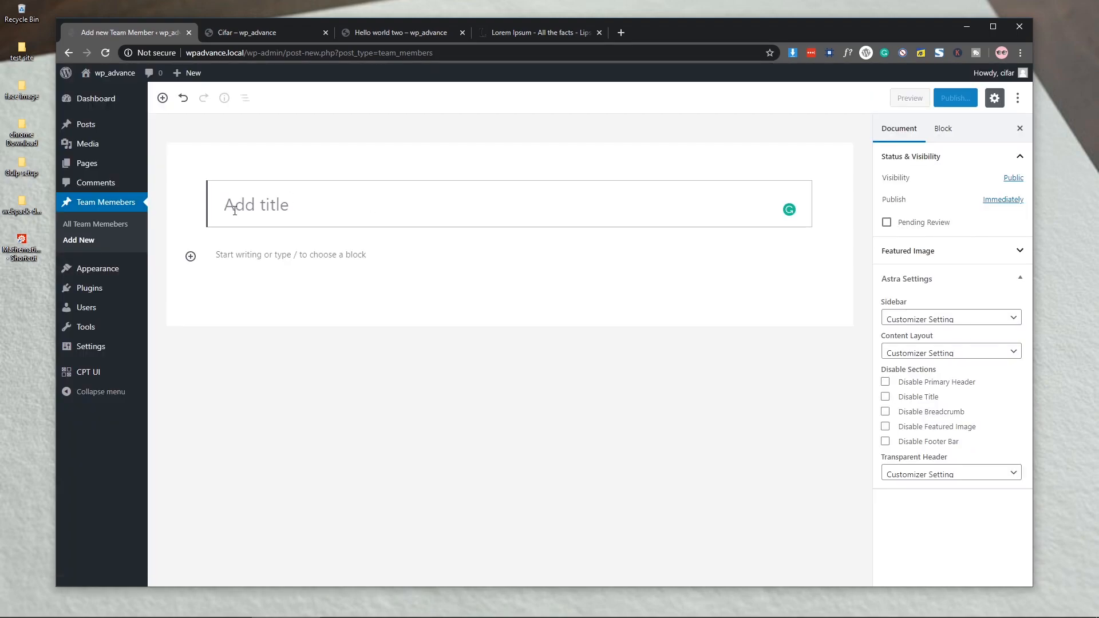
text(Arfan)
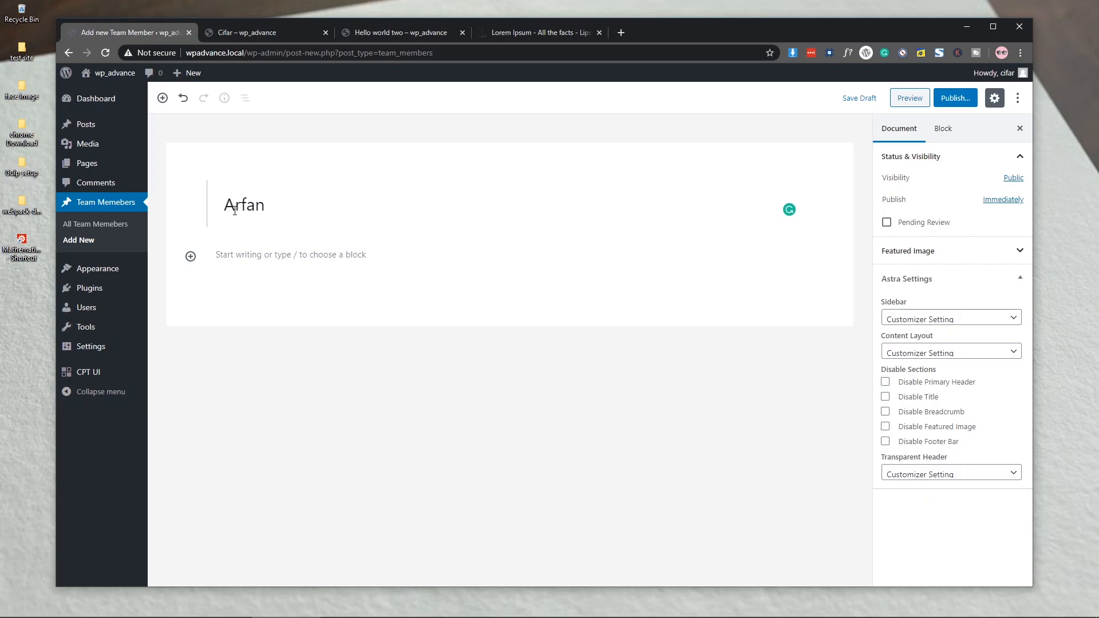
click(248, 256)
text(Lorem Ipsum is simply dummy text of the printing and typesetting industry. Lorem Ipsum has been the industry's standard dummy text ever since the 1500s, when an unknown printer took a galley of type and scrambled it to make a type specimen book. It has survived not only five centuries, but also the leap into electronic typesetting, remaining essentially unchanged. It was popularised in the 1960s with the release of Letraset sheets containing Lorem Ipsum passages, and more recently with desktop publishing software like Aldus PageMaker including versions of Lorem Ipsum.)
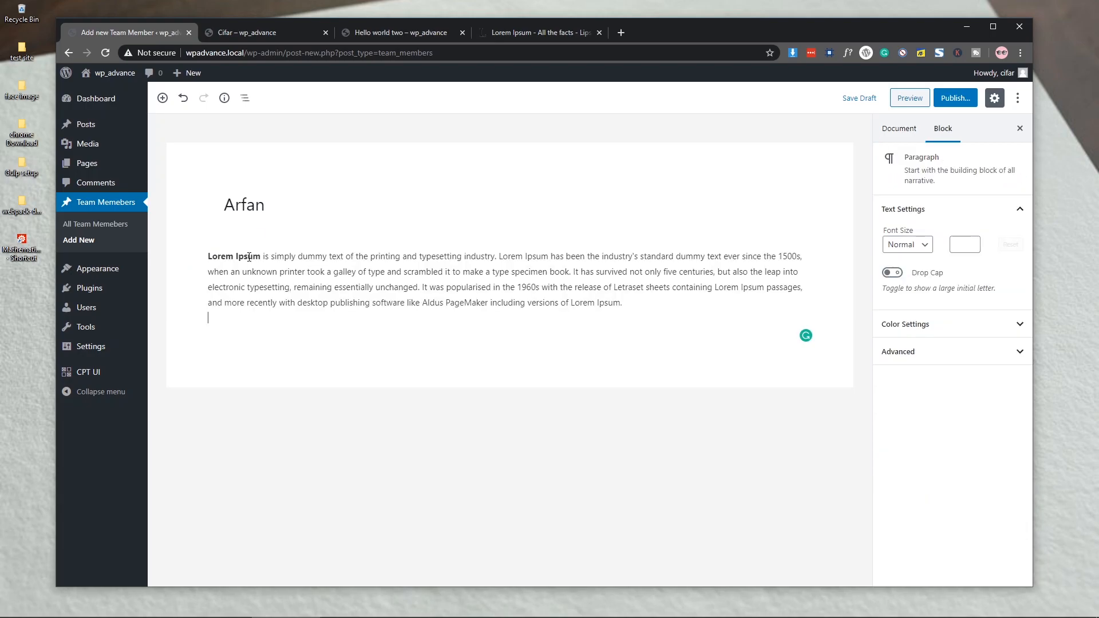
click(955, 98)
click(955, 99)
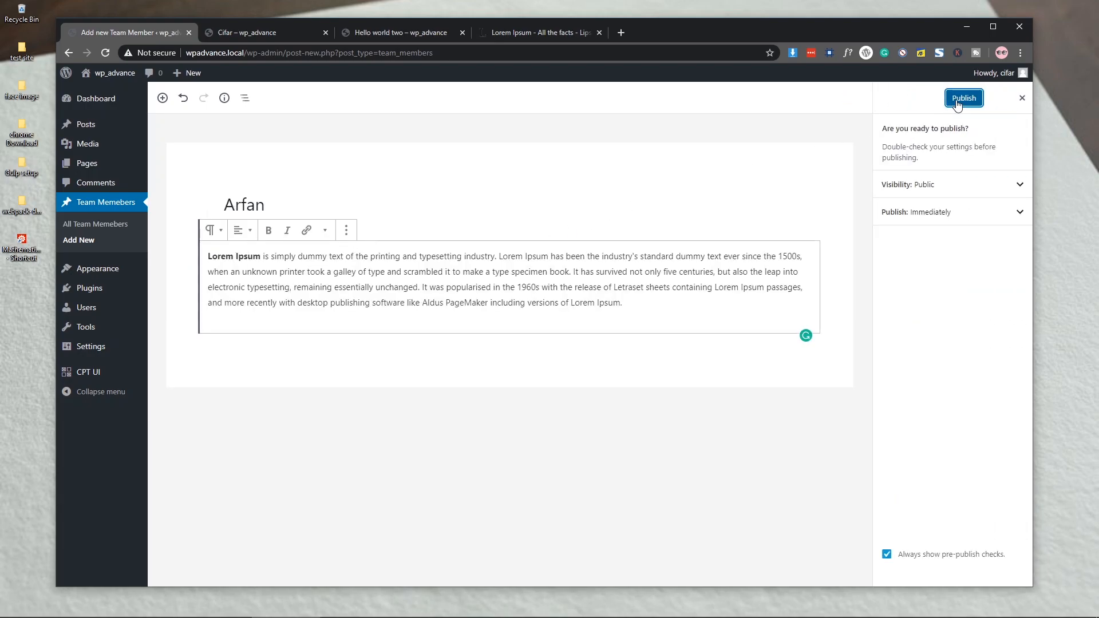
Open the second team member's public page from the list of all team members.
click(254, 32)
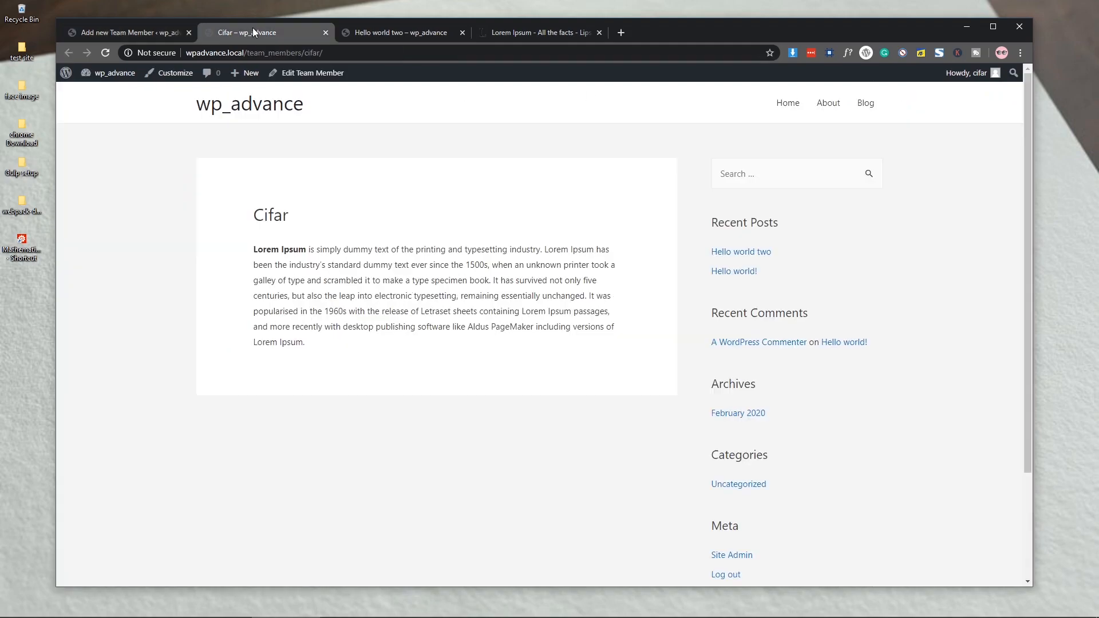
click(115, 32)
click(95, 223)
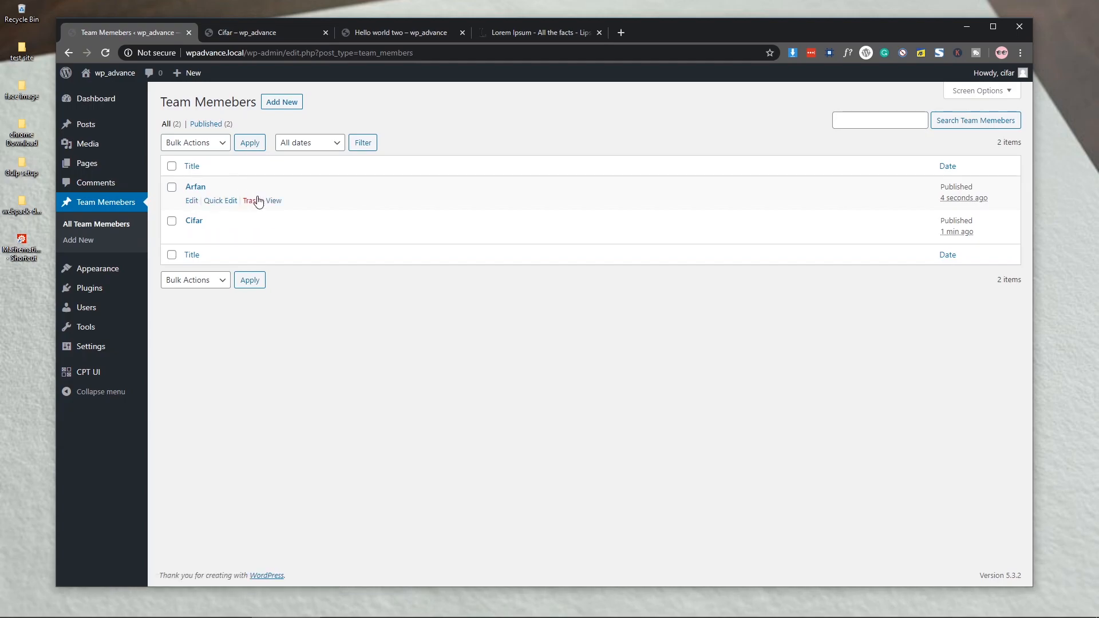
middle_click(273, 201)
click(404, 33)
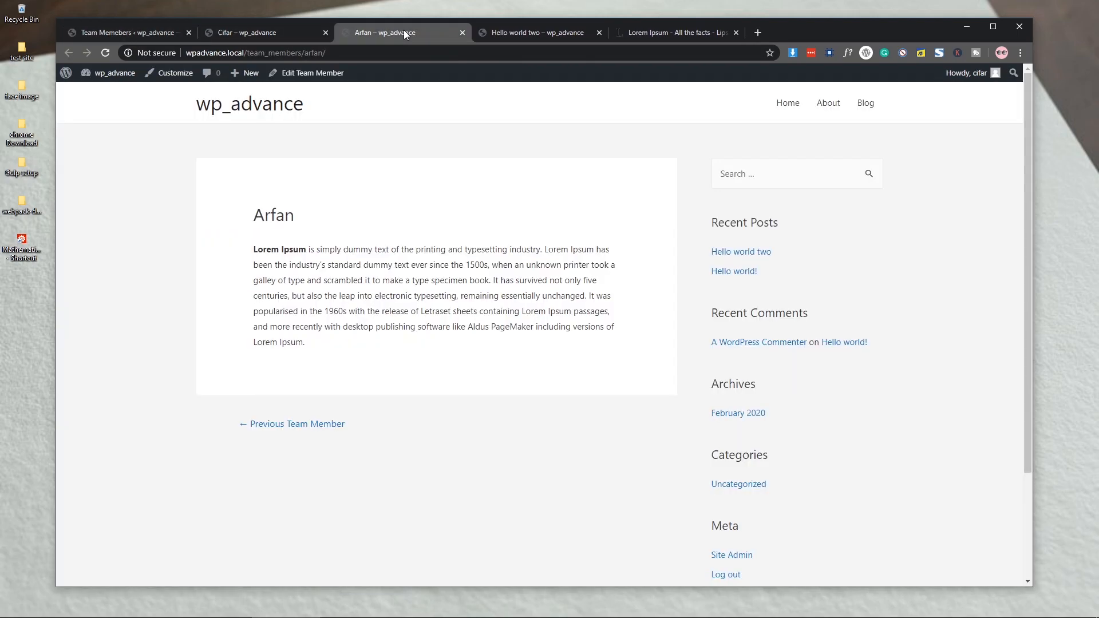
Compare the public pages of the two team members and return to the admin list of team members.
click(283, 26)
click(389, 30)
click(283, 32)
click(392, 31)
click(256, 33)
click(370, 32)
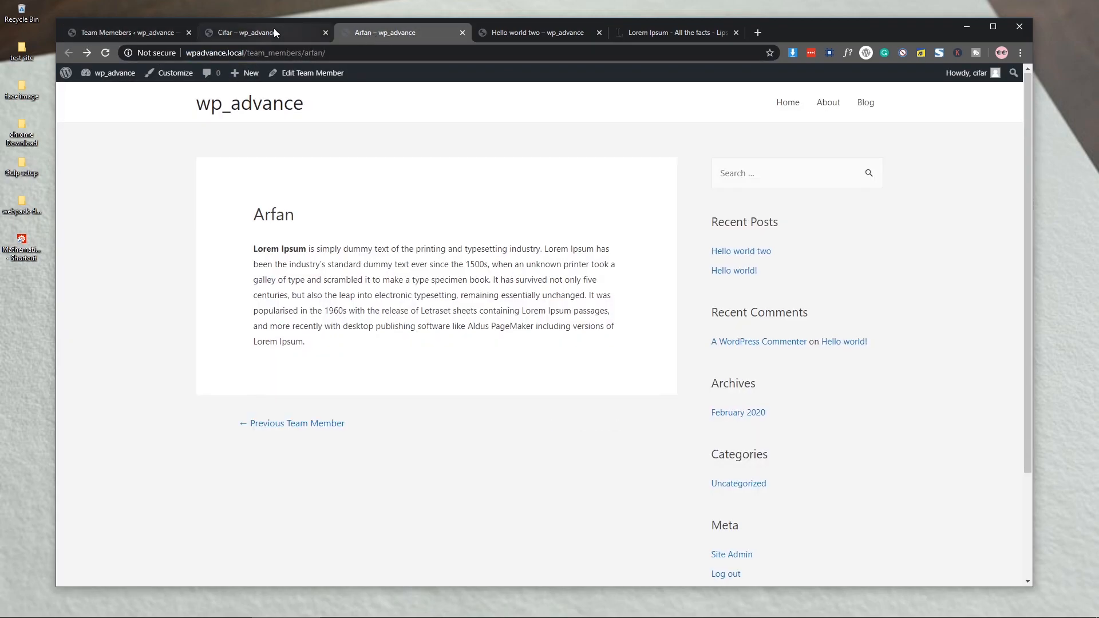
click(271, 30)
click(388, 35)
click(266, 36)
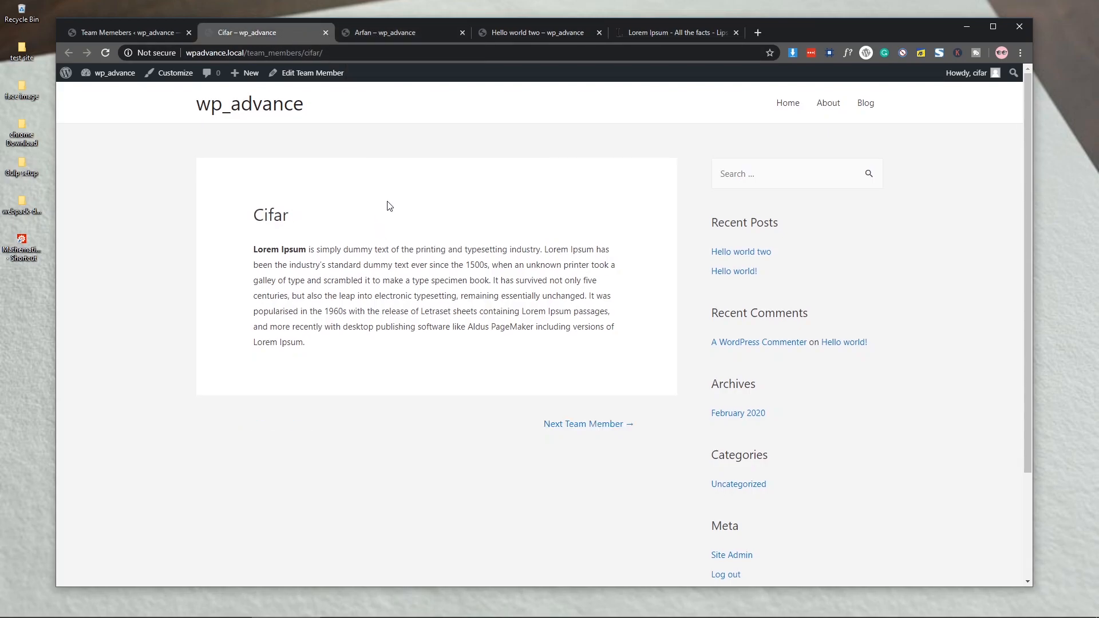
click(128, 37)
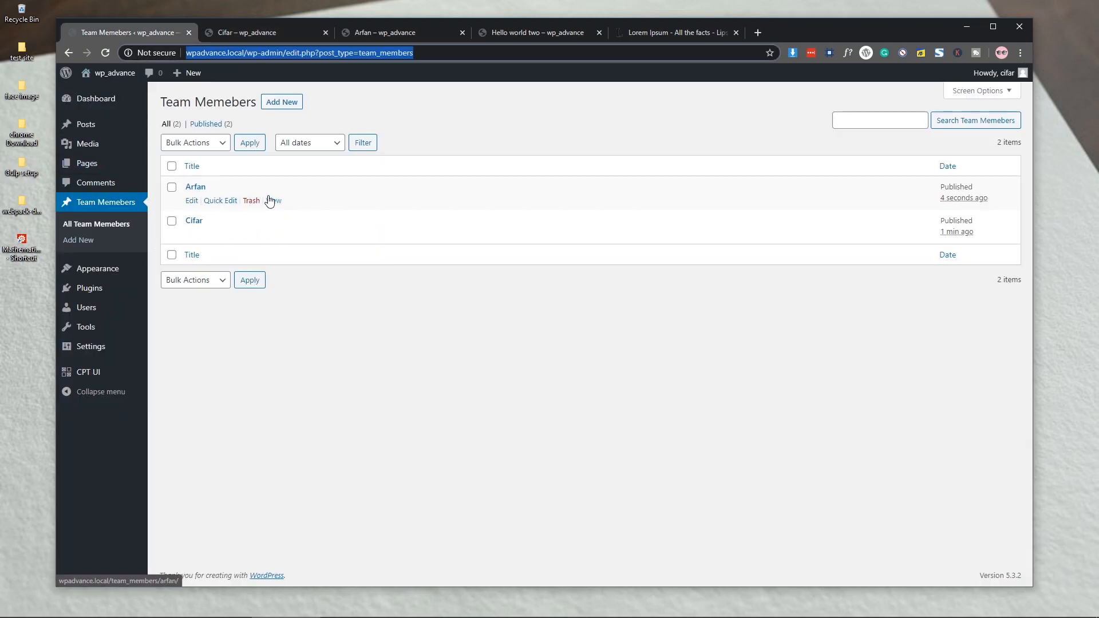
Check the first team member's public page, close the second member's page and return to the team members admin list.
click(375, 40)
click(272, 36)
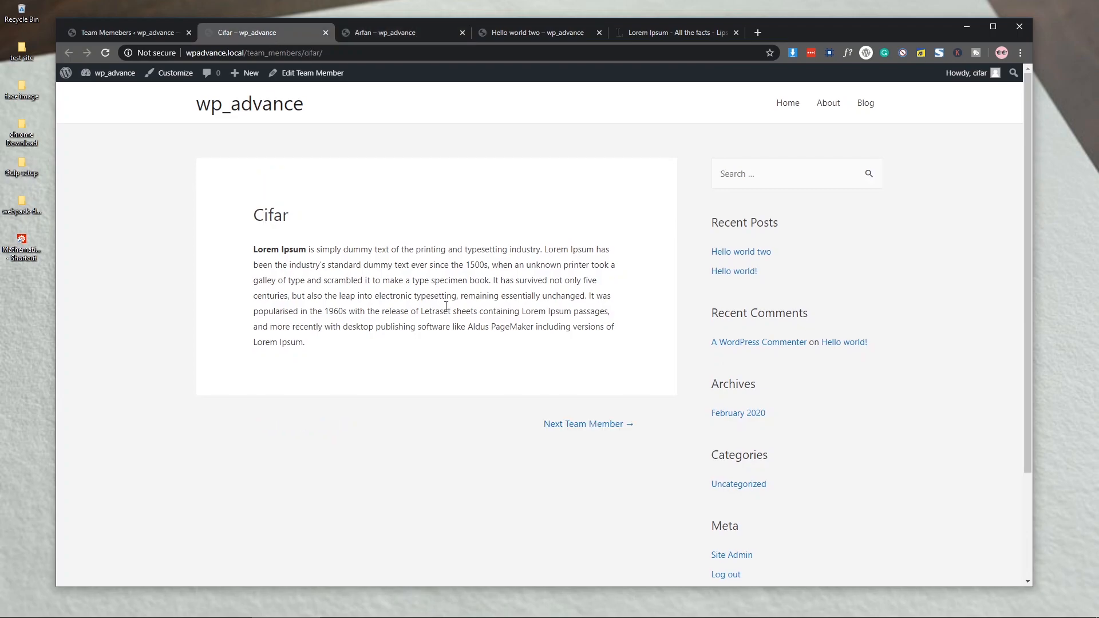
click(462, 33)
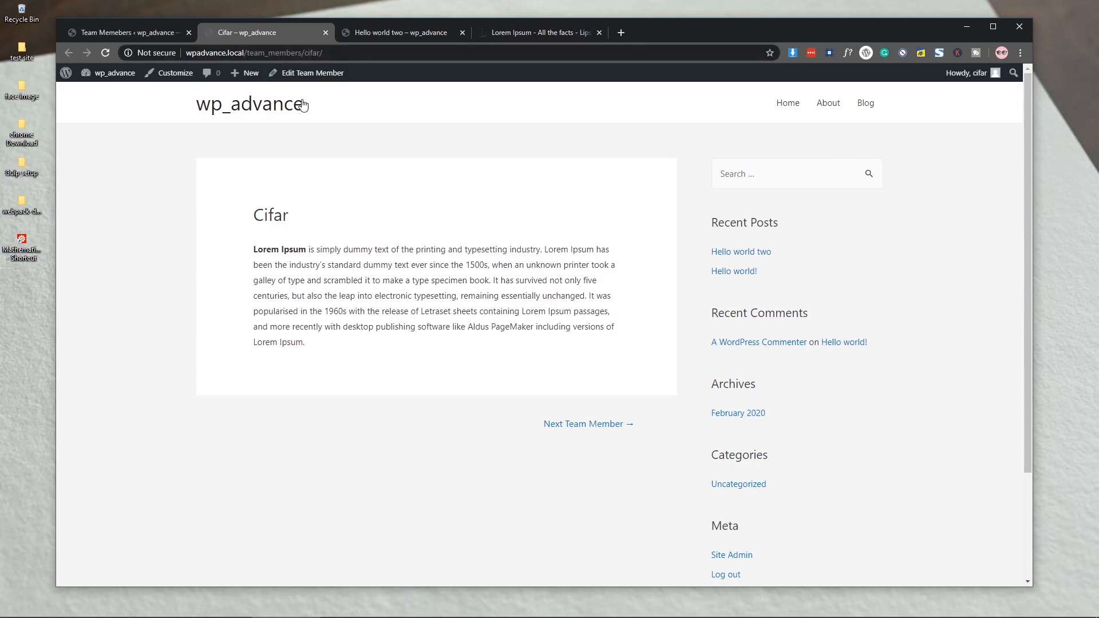
click(135, 36)
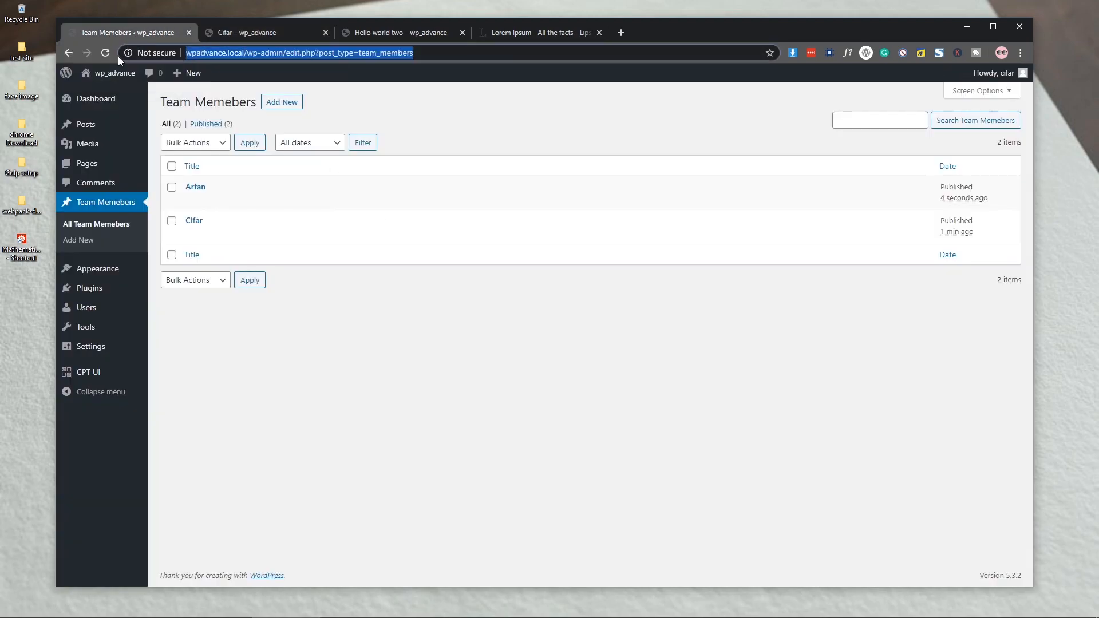
Open the Team Memebers post type for editing in Custom Post Type UI.
click(116, 373)
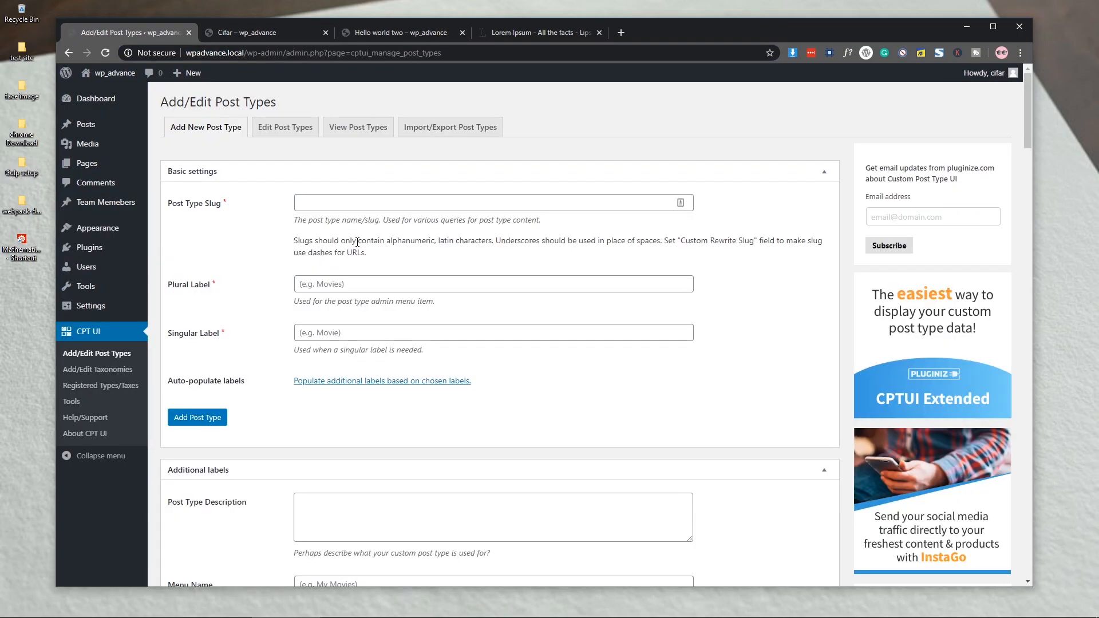
mouse_move(103, 207)
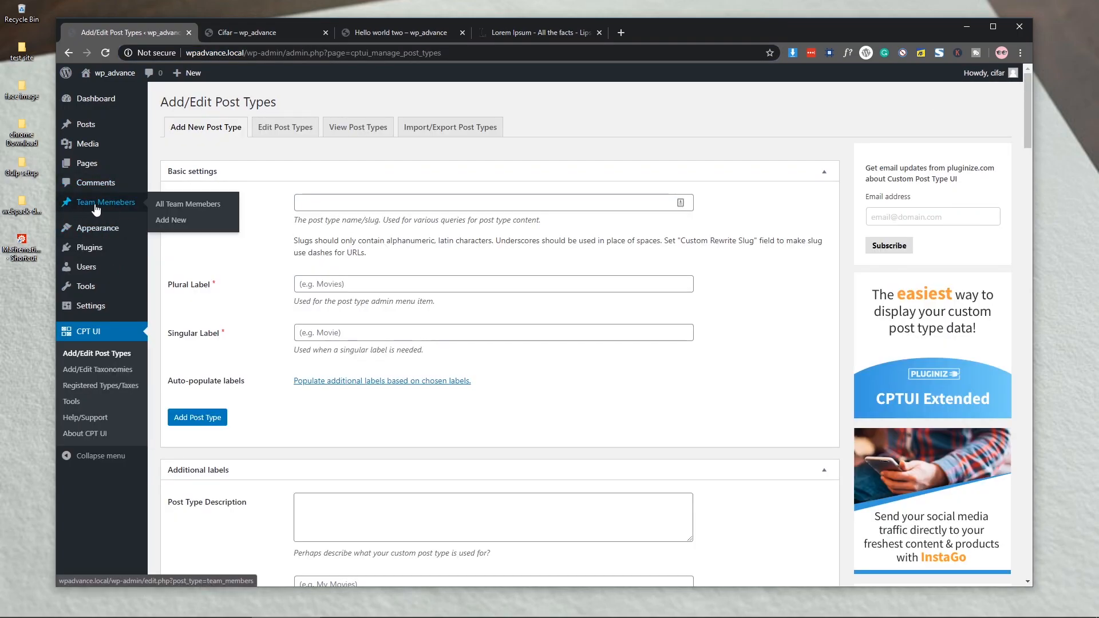
click(283, 134)
click(220, 155)
click(215, 171)
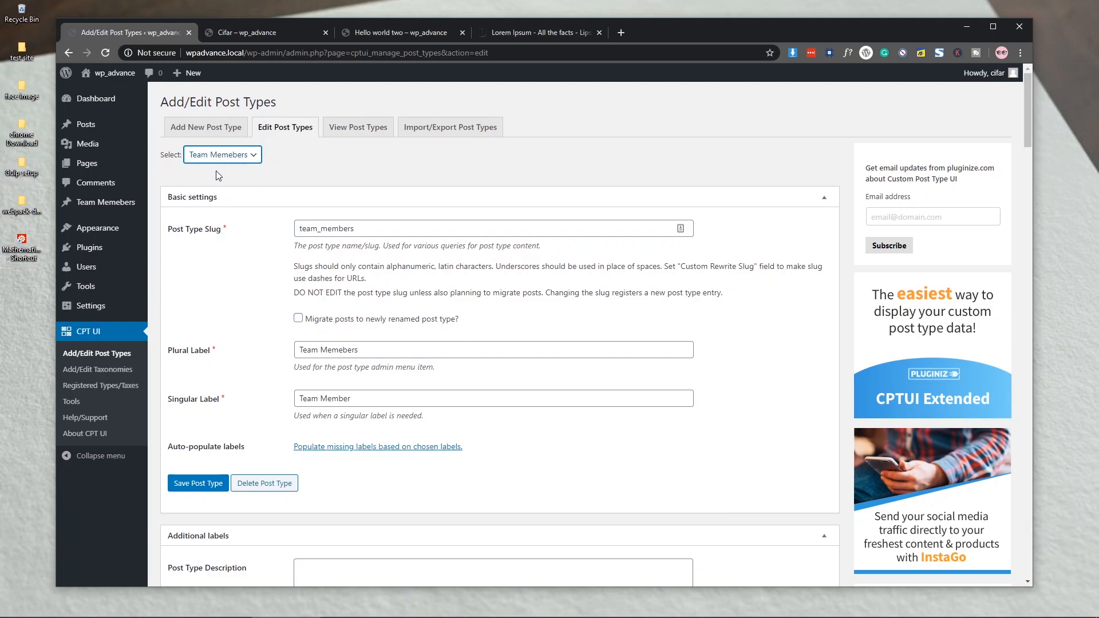
Set Has Archive to True for the team members post type and save it.
scroll(208, 280, down, 4)
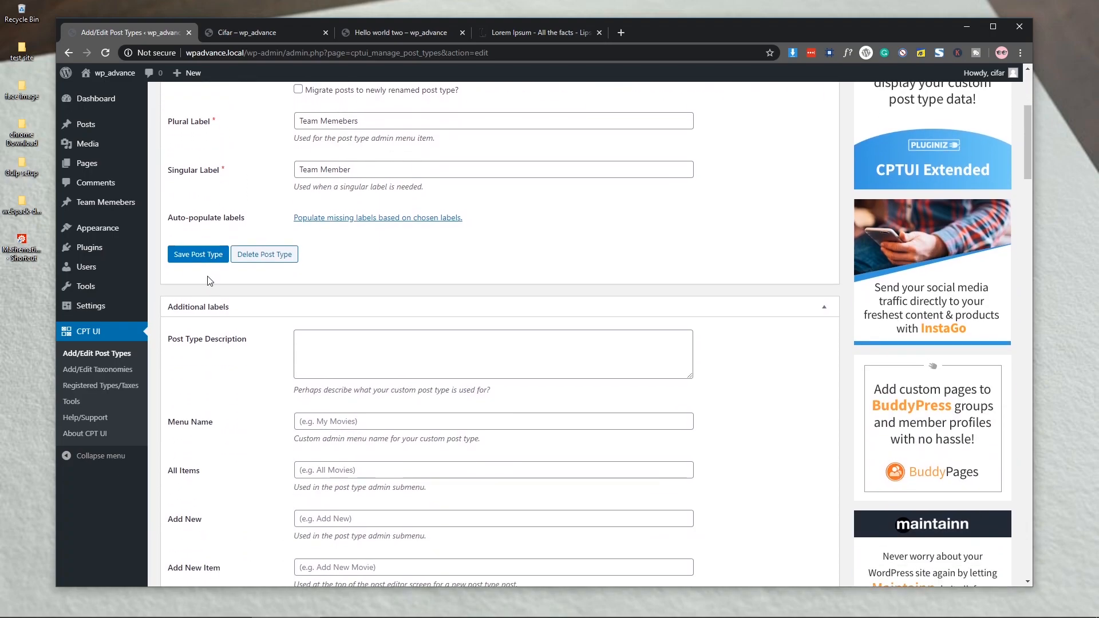
scroll(207, 280, down, 9)
scroll(207, 280, down, 3)
scroll(207, 280, up, 4)
scroll(208, 280, down, 9)
scroll(208, 280, down, 16)
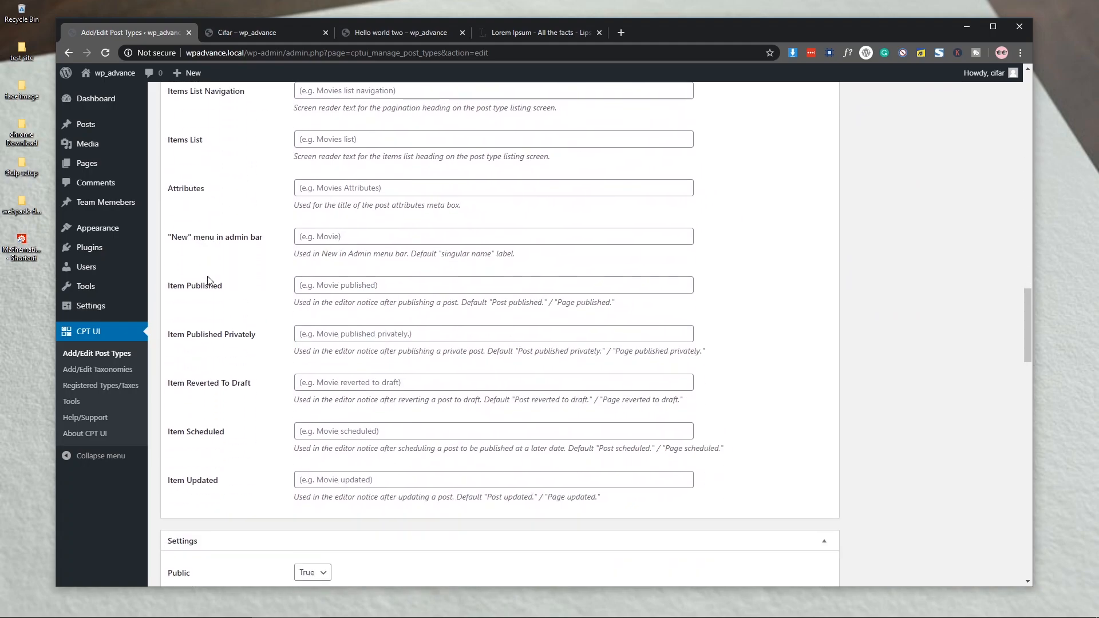
scroll(207, 281, up, 3)
scroll(208, 281, down, 8)
scroll(207, 280, down, 3)
scroll(210, 281, up, 6)
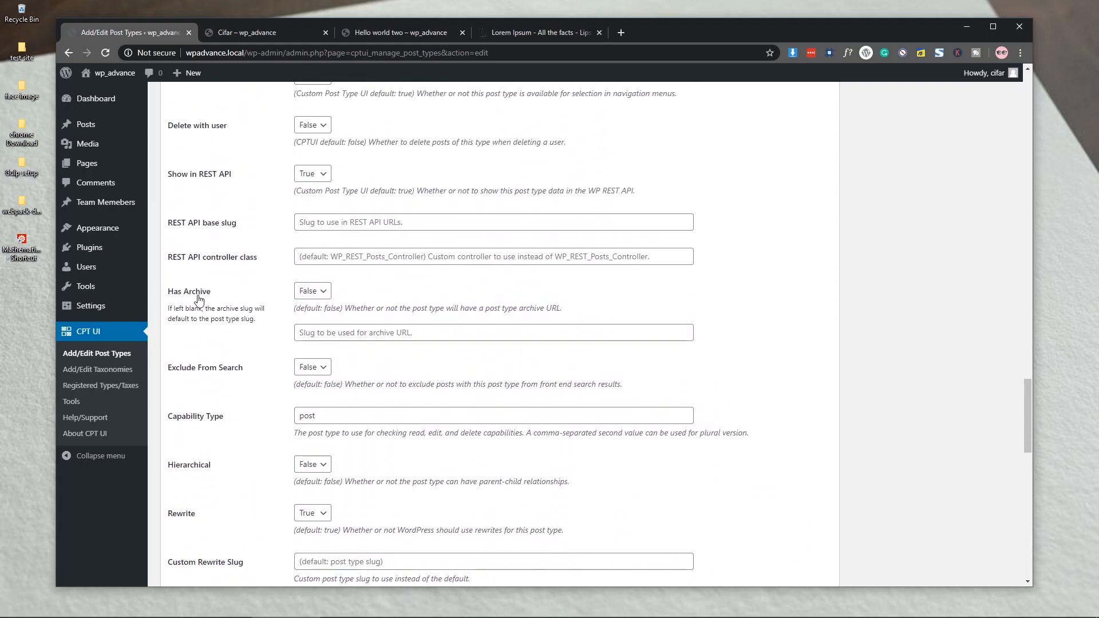
click(309, 293)
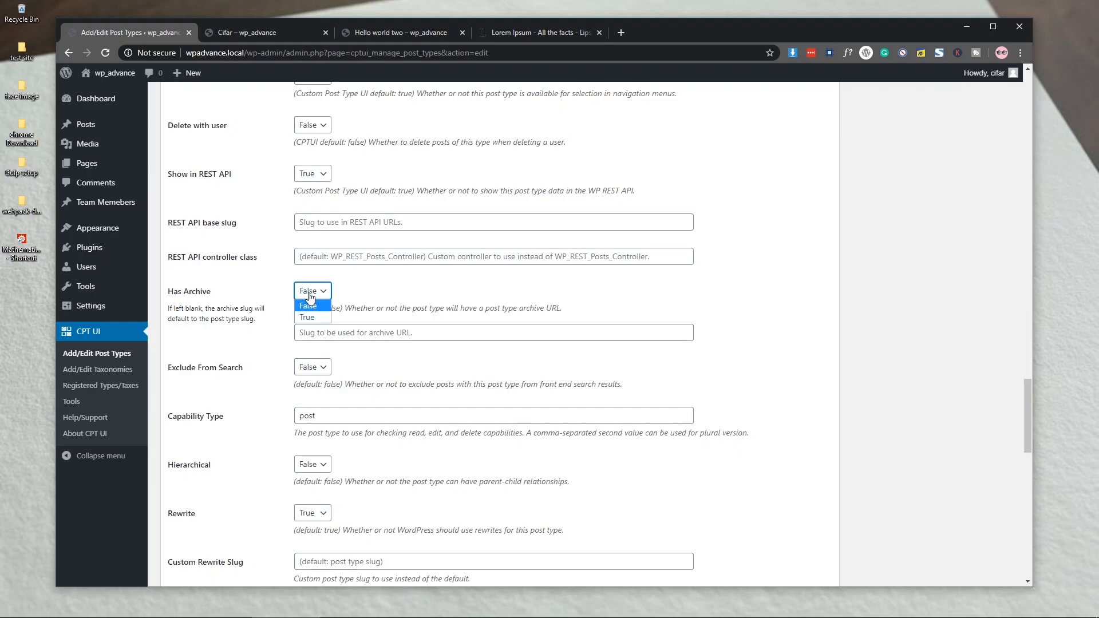
click(313, 318)
scroll(205, 375, down, 15)
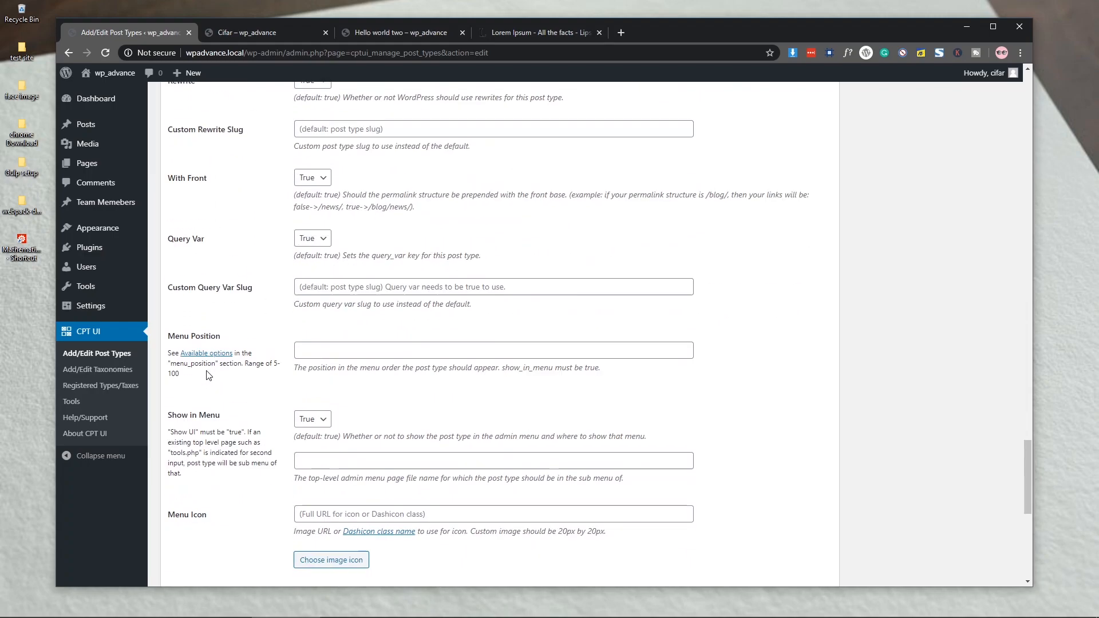
click(191, 533)
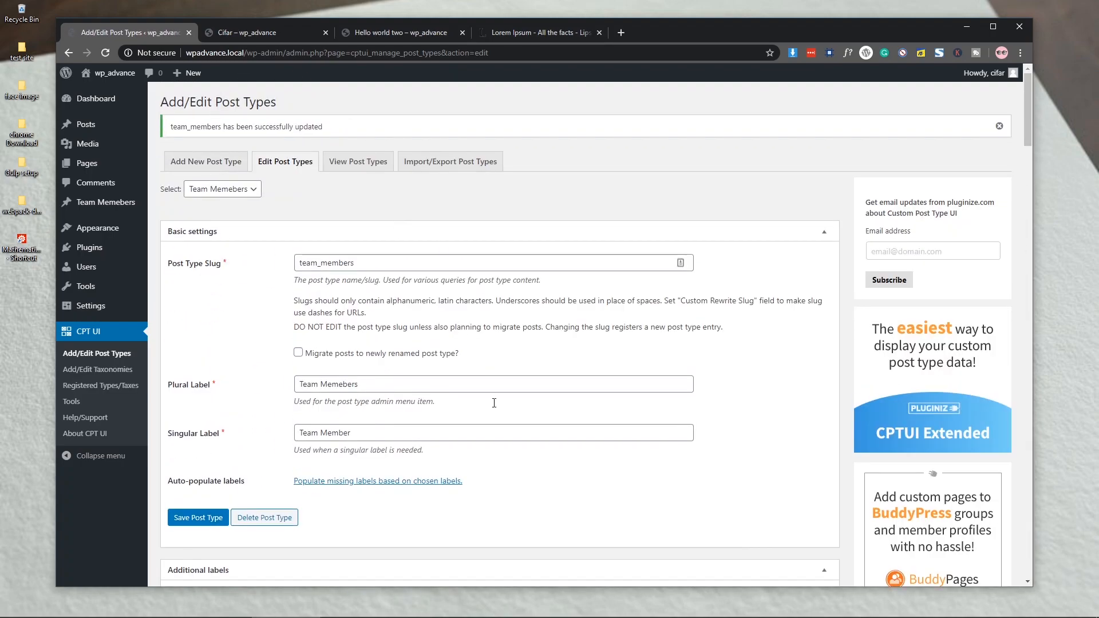
Load the post type archive at wpadvance.local/team_members/ by removing the post slug from the member page's address.
click(250, 34)
drag(306, 53, 356, 53)
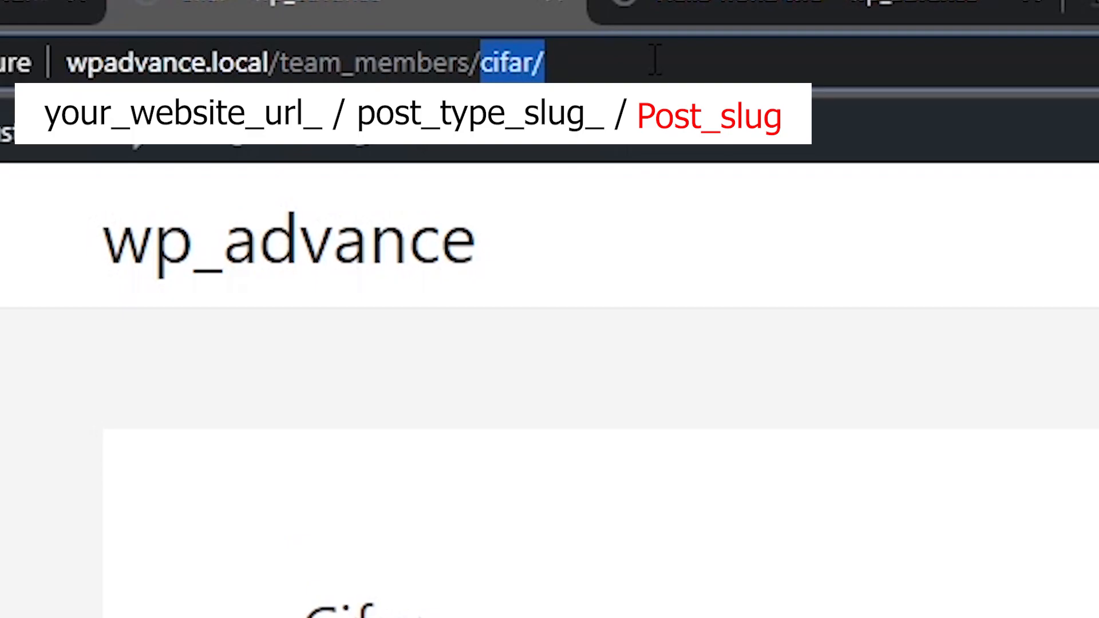
key(BackSpace)
key(Return)
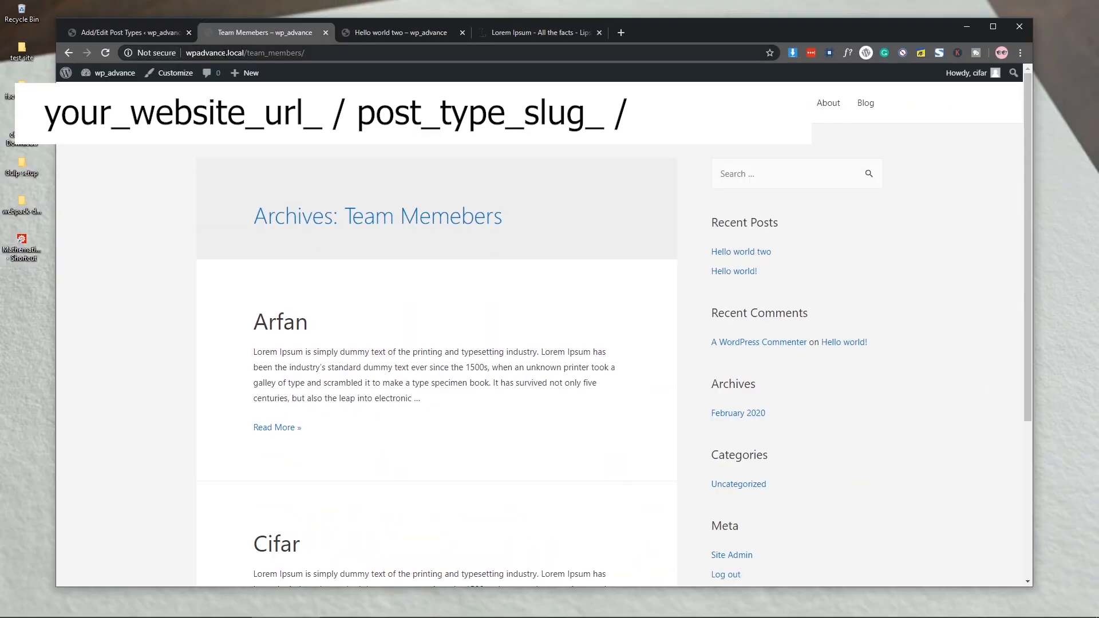
Examine the archive page's post type slug, its Archives: Team Memebers heading and the member entries listed below.
drag(247, 52, 296, 53)
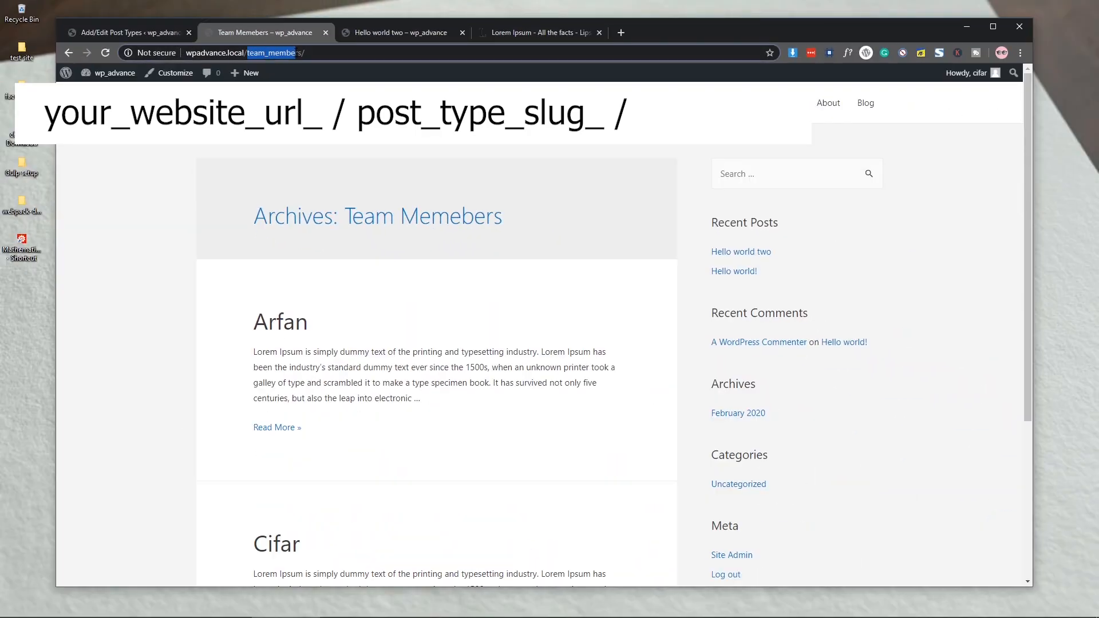
click(336, 81)
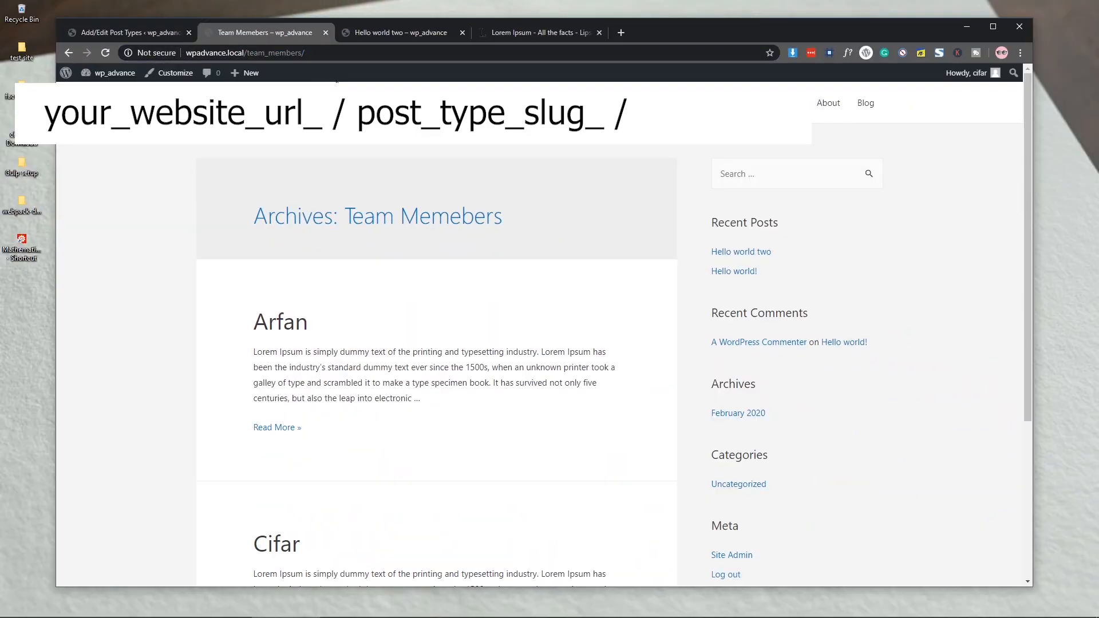
double_click(280, 218)
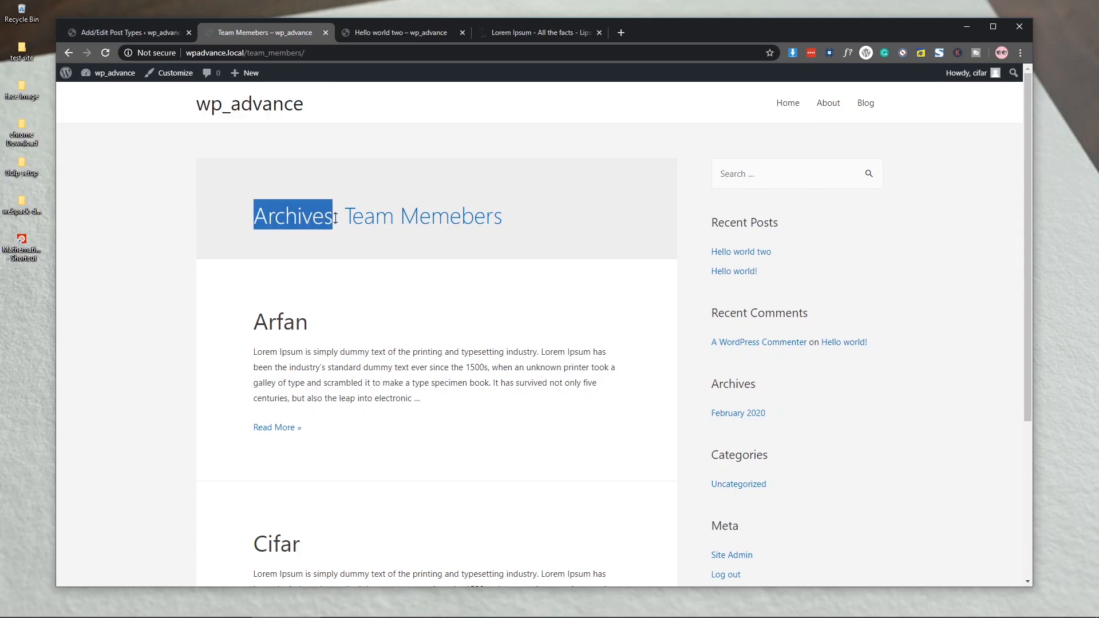
drag(528, 217, 252, 218)
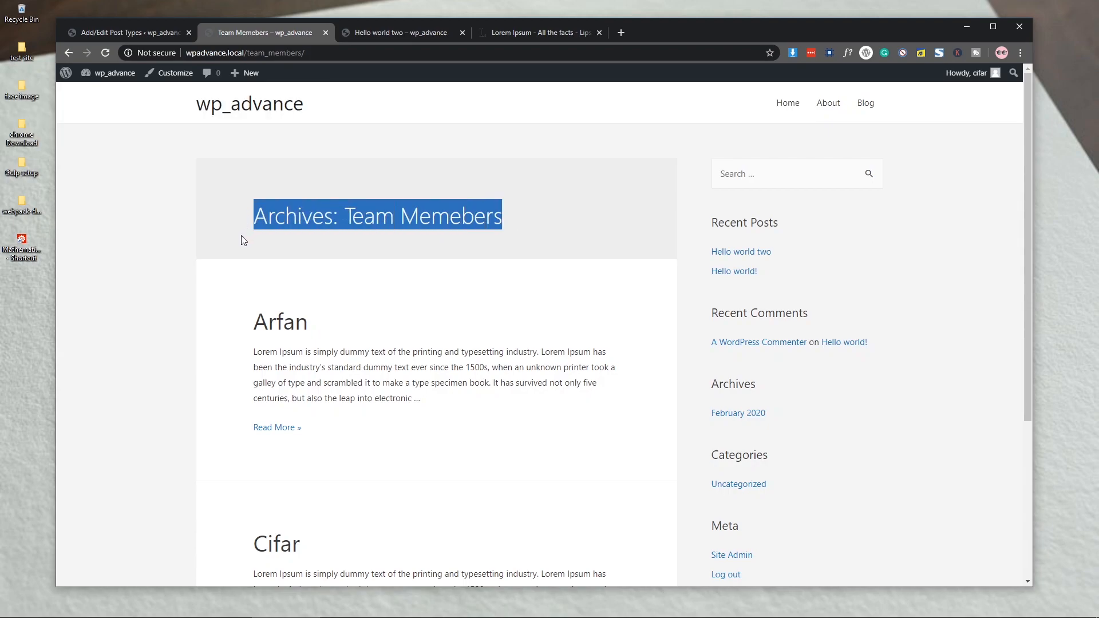
click(241, 240)
drag(345, 216, 503, 218)
click(560, 212)
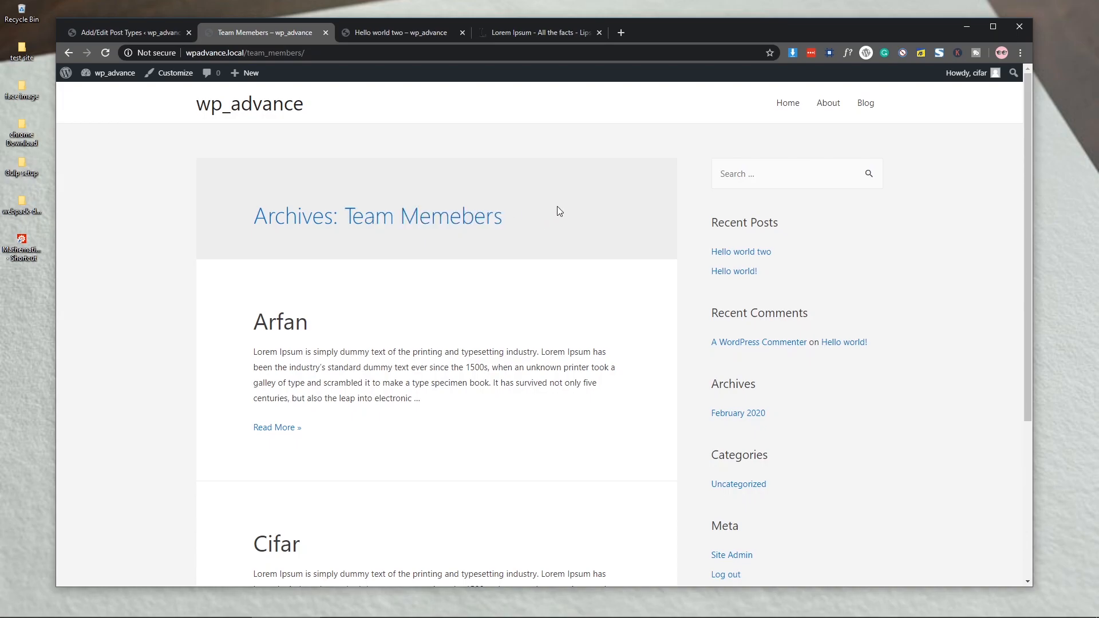
scroll(559, 212, down, 3)
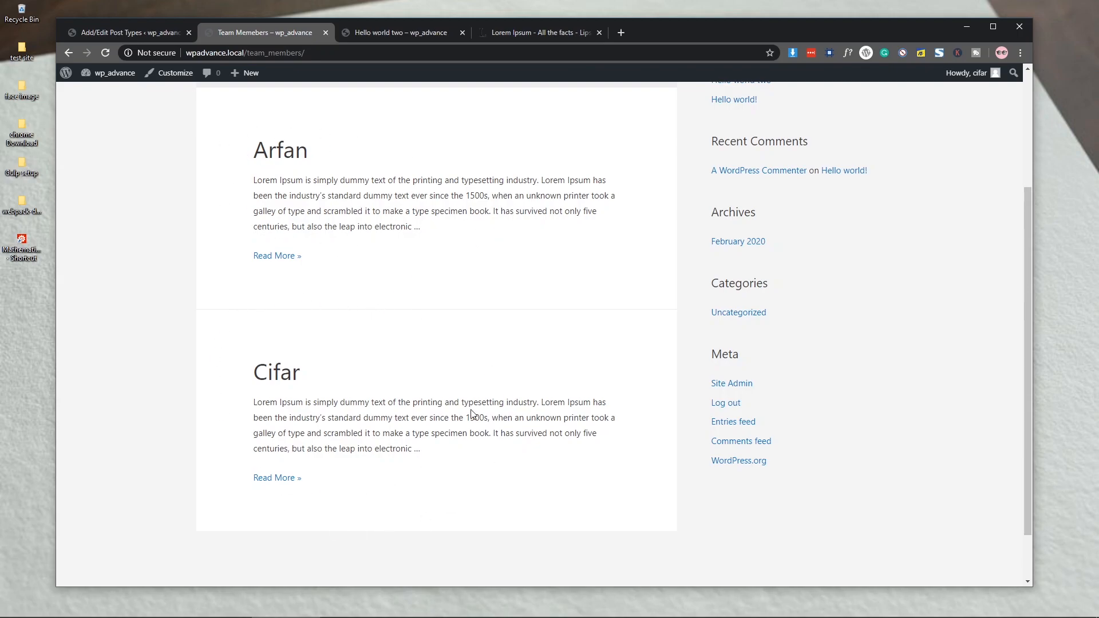
Open the admin list of all team members and compare it with the entries on the public archive page.
click(136, 32)
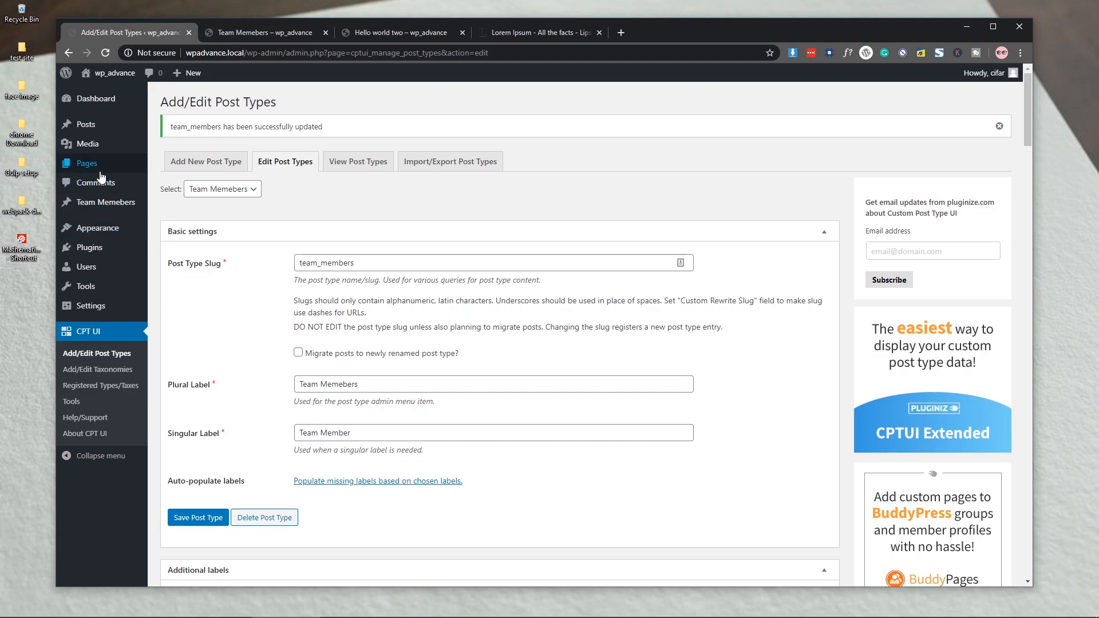
mouse_move(106, 203)
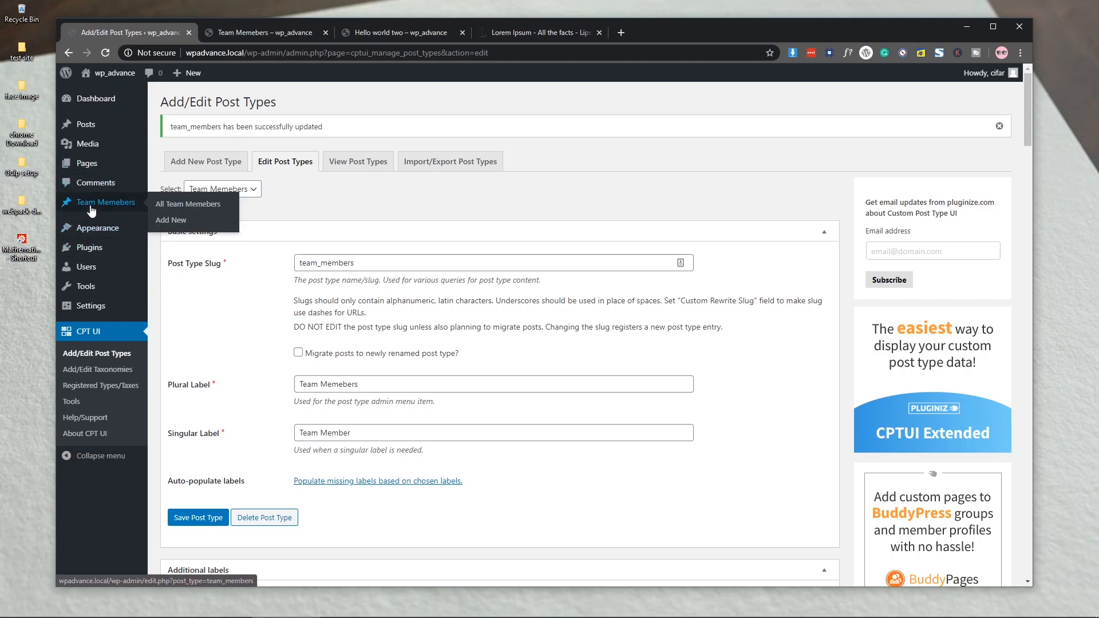
click(175, 206)
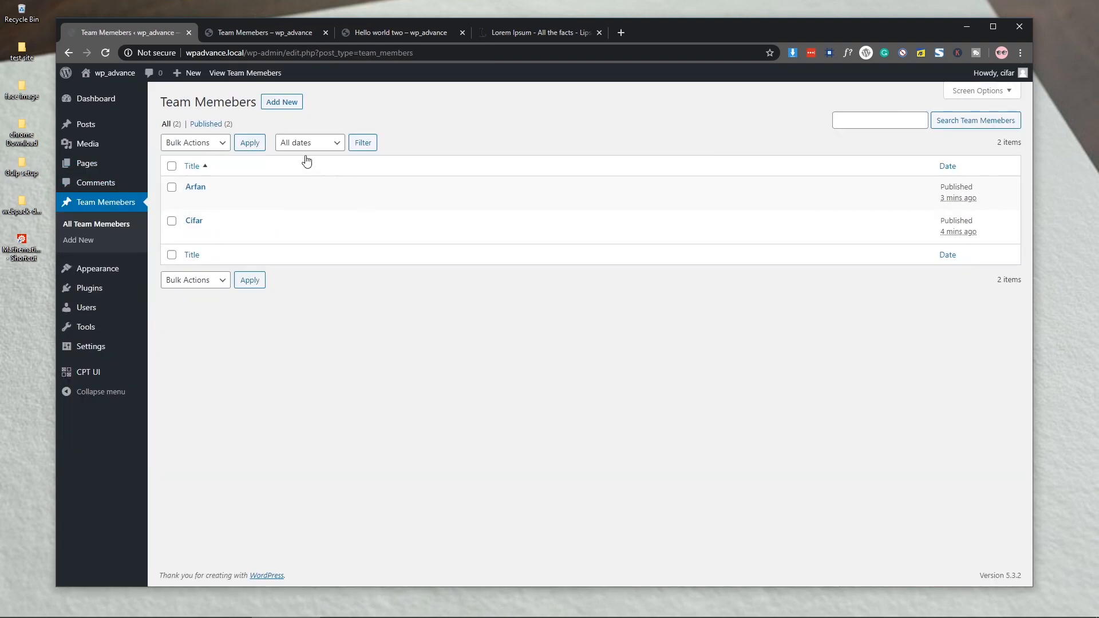
click(249, 34)
scroll(397, 495, up, 3)
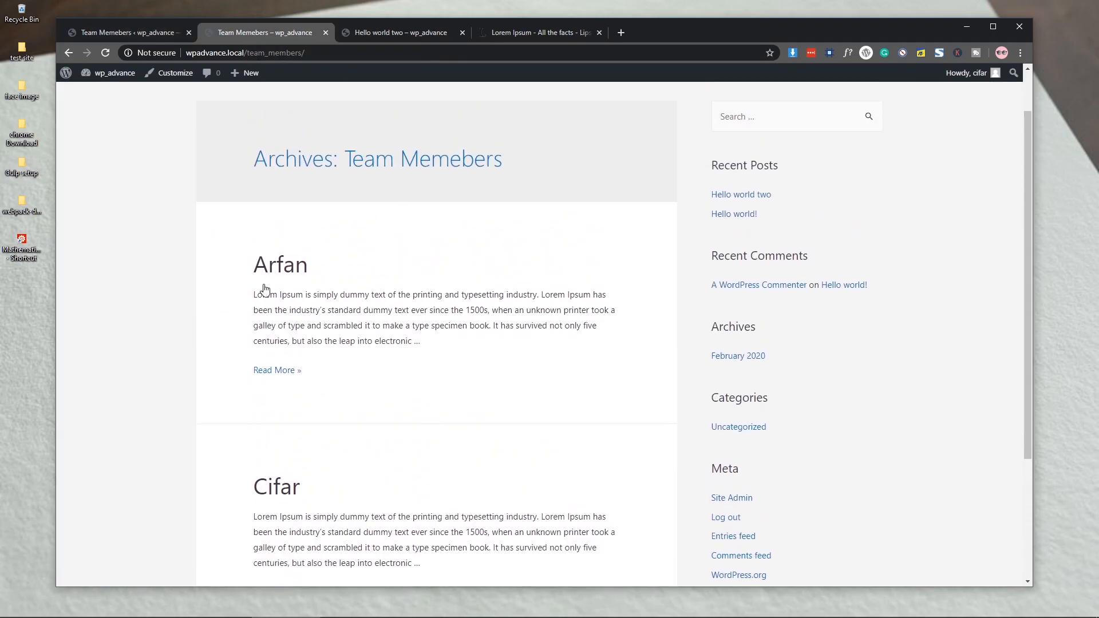
Open the first archive entry's full page, review its text and continue to the previous team member.
click(283, 372)
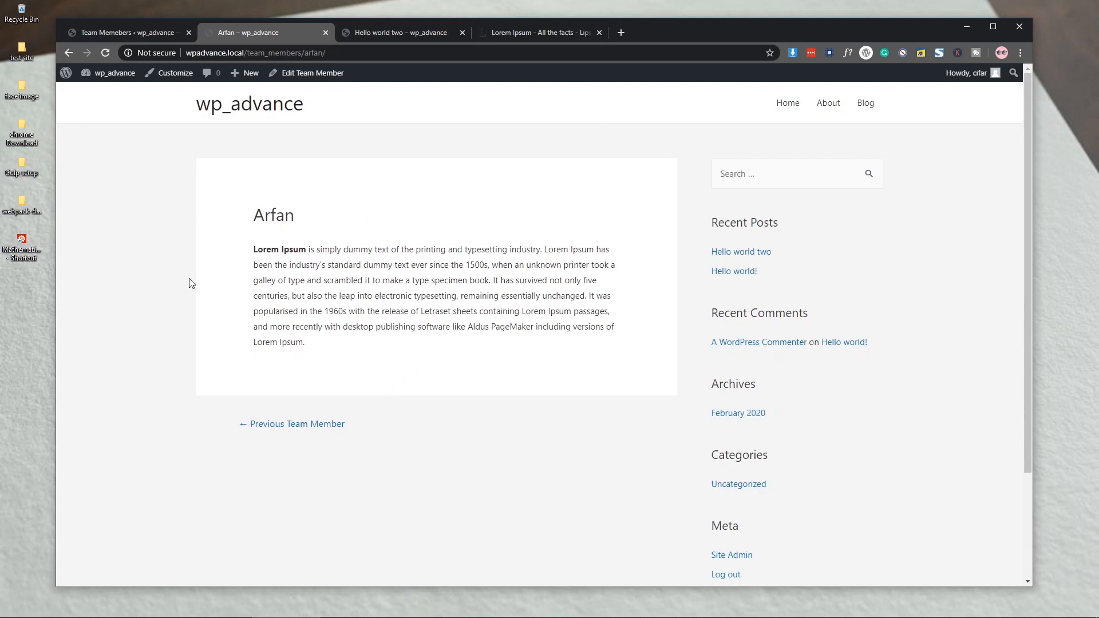
drag(253, 249, 467, 281)
click(414, 277)
click(307, 424)
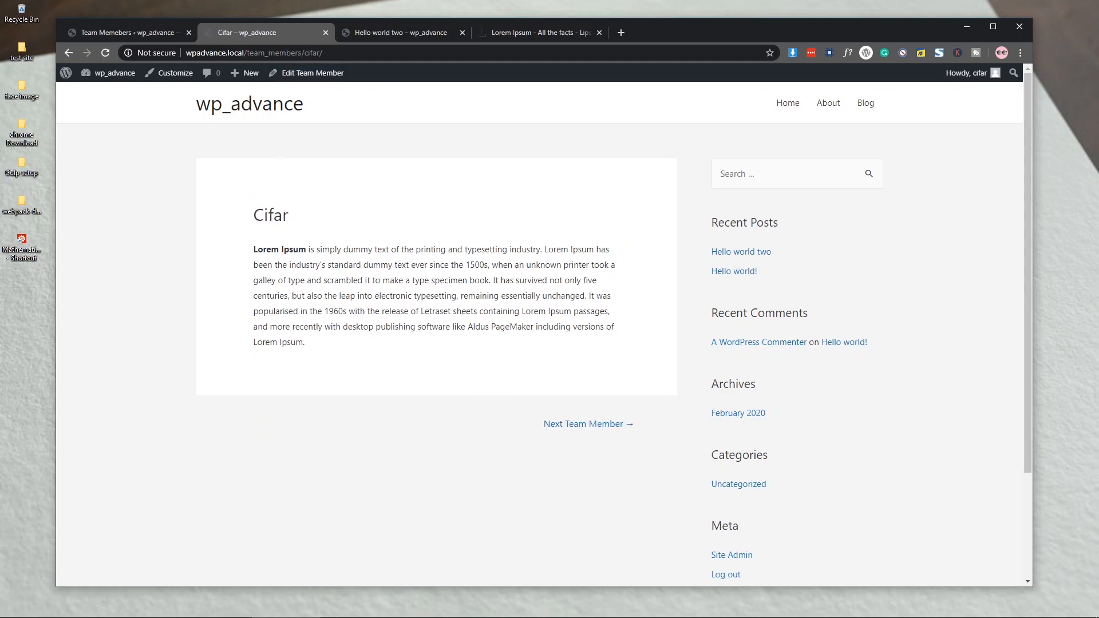
Return to the team_members archive by stripping the member's slug from the address, and check the archive heading.
drag(304, 53, 423, 64)
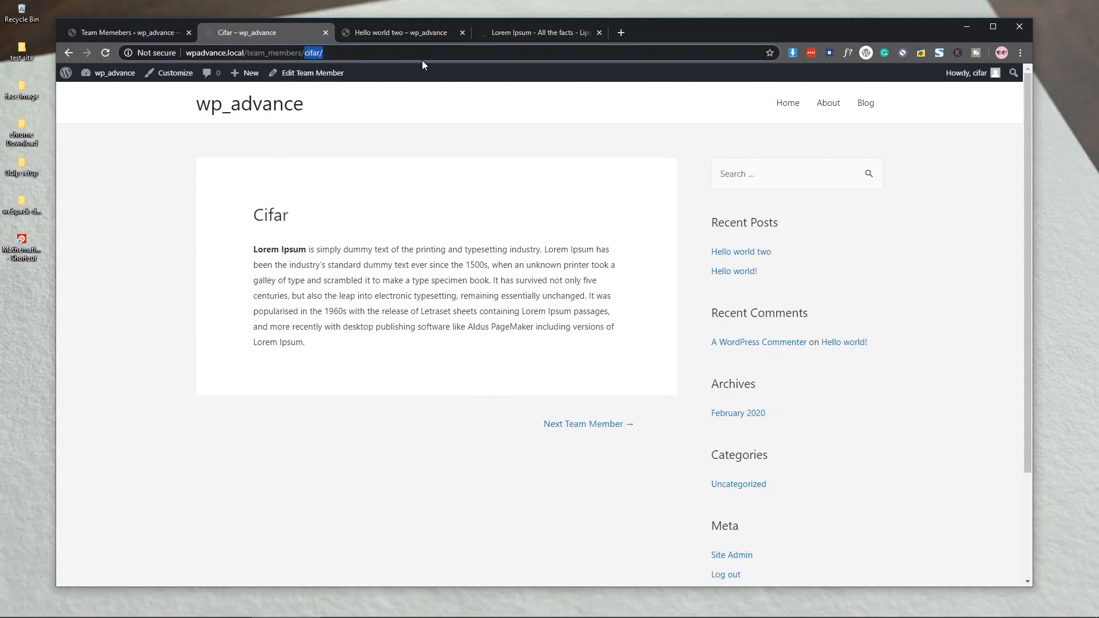
key(BackSpace)
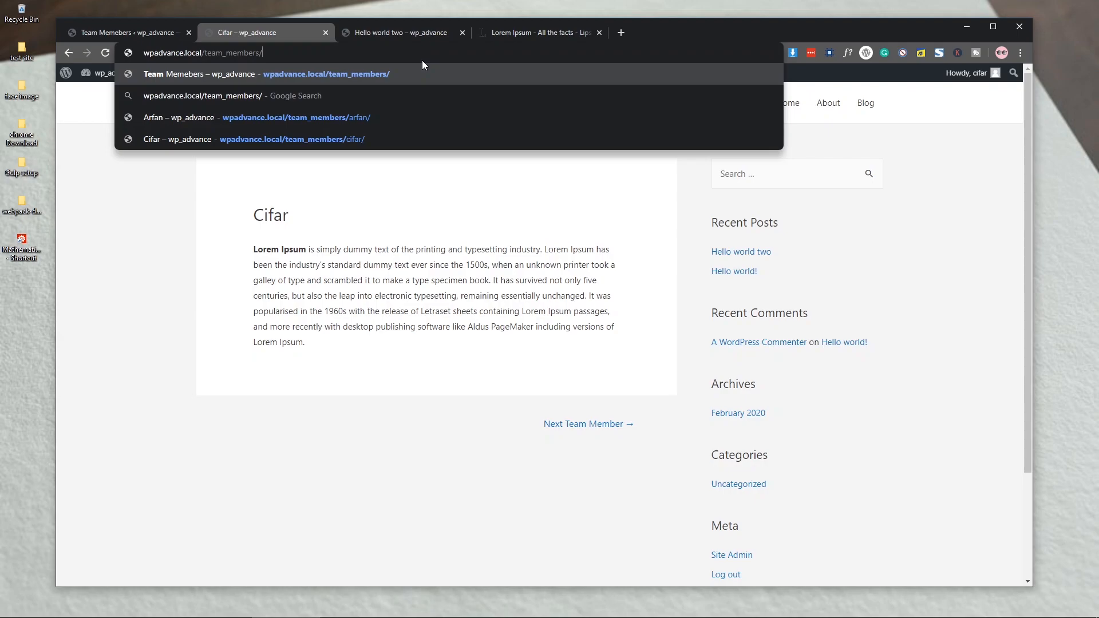
key(Return)
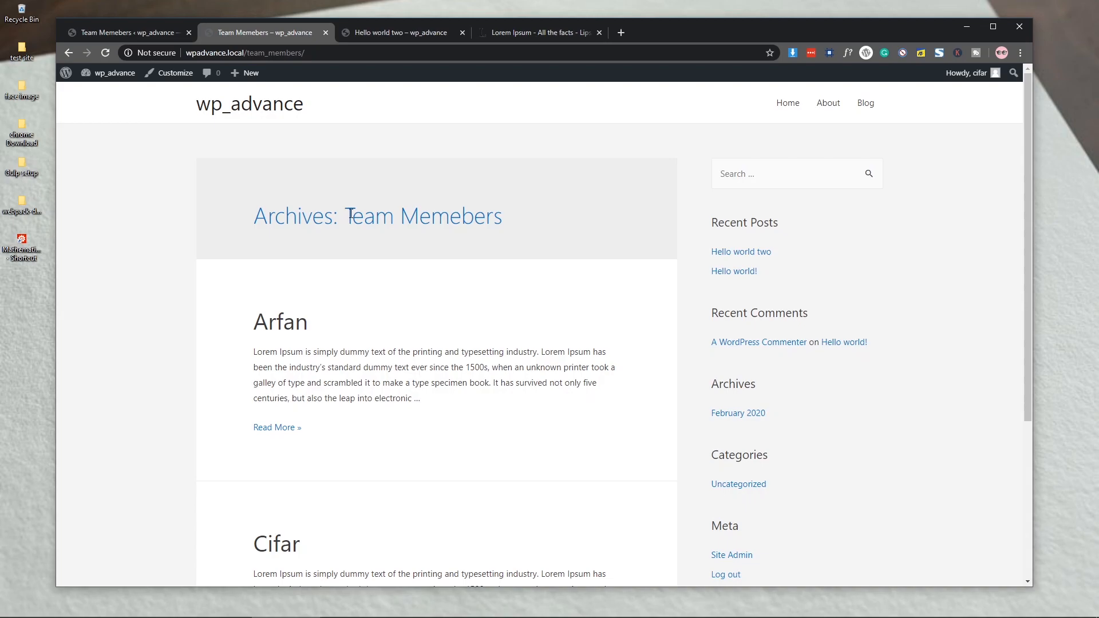
double_click(271, 214)
click(383, 197)
Open the Menus screen under the site's Appearance settings in the admin area.
click(156, 30)
mouse_move(97, 274)
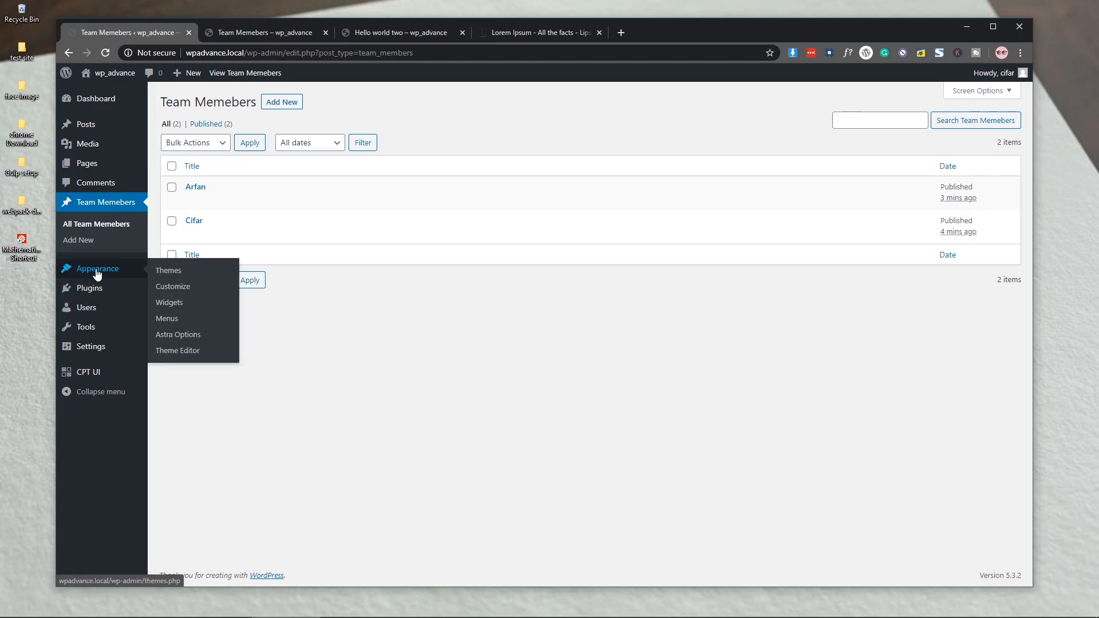
click(167, 320)
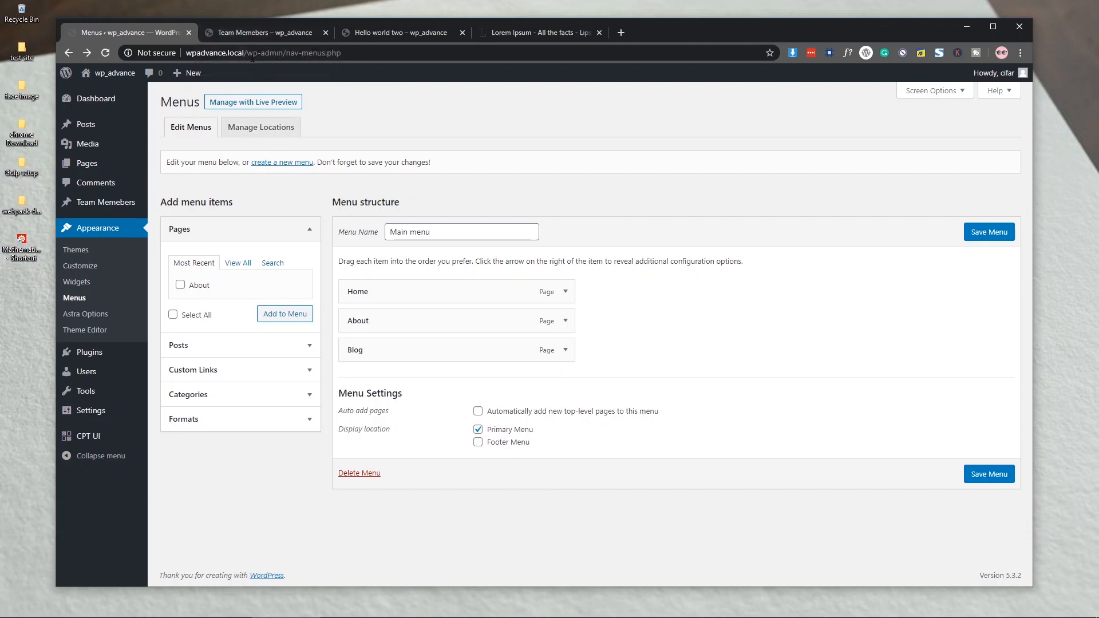
Open the archive page in the Customizer, check the Primary Menu location's assignment and go back to the Menus section.
click(242, 38)
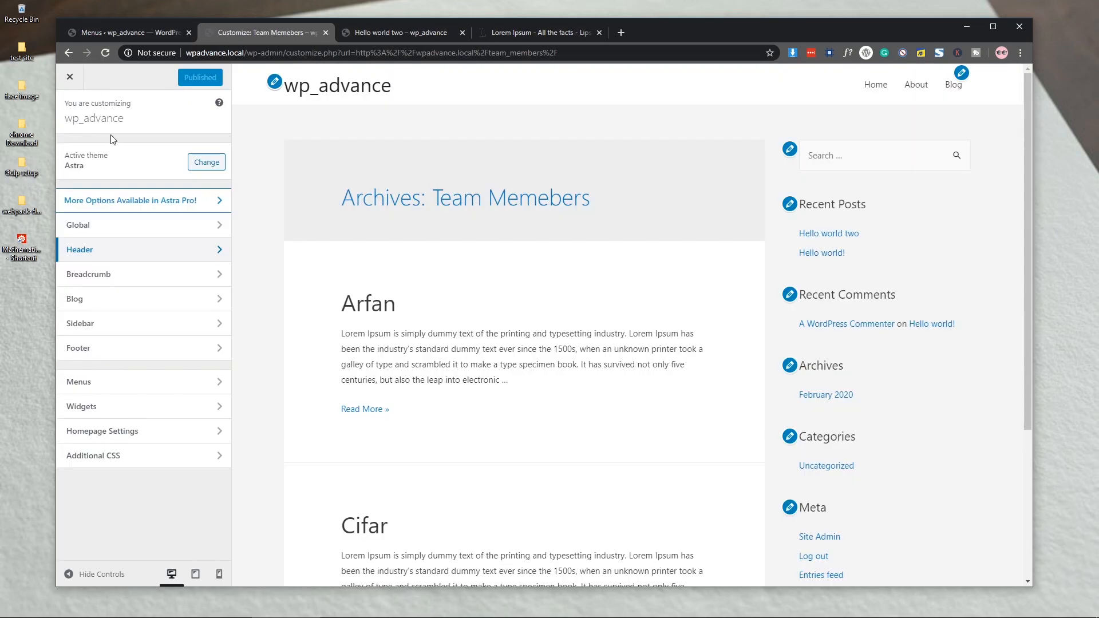
click(141, 387)
click(960, 75)
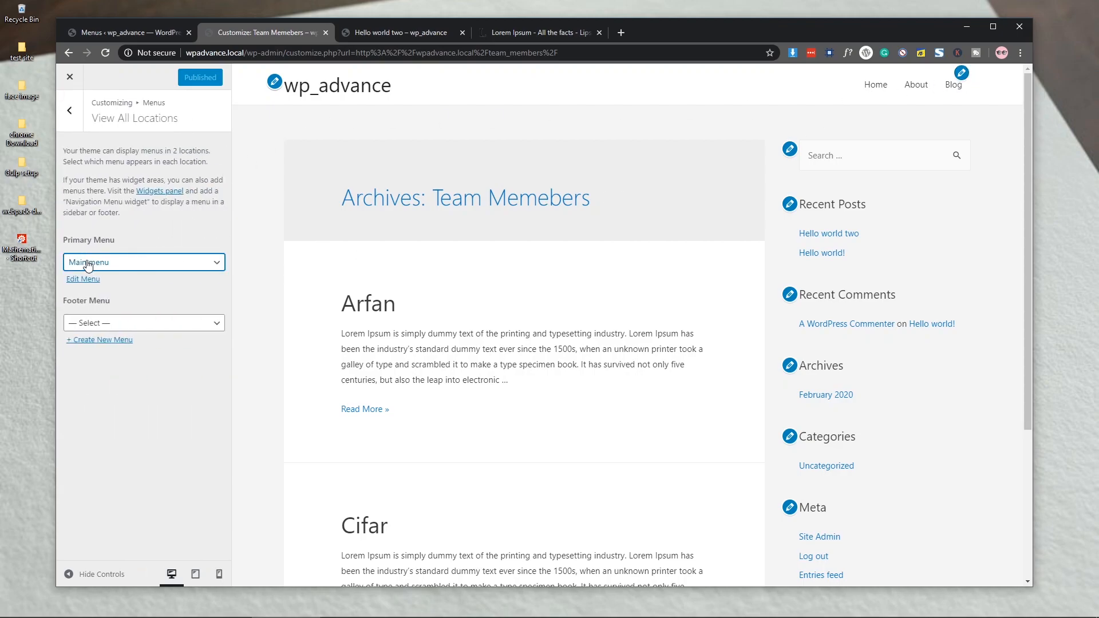
click(114, 263)
click(113, 264)
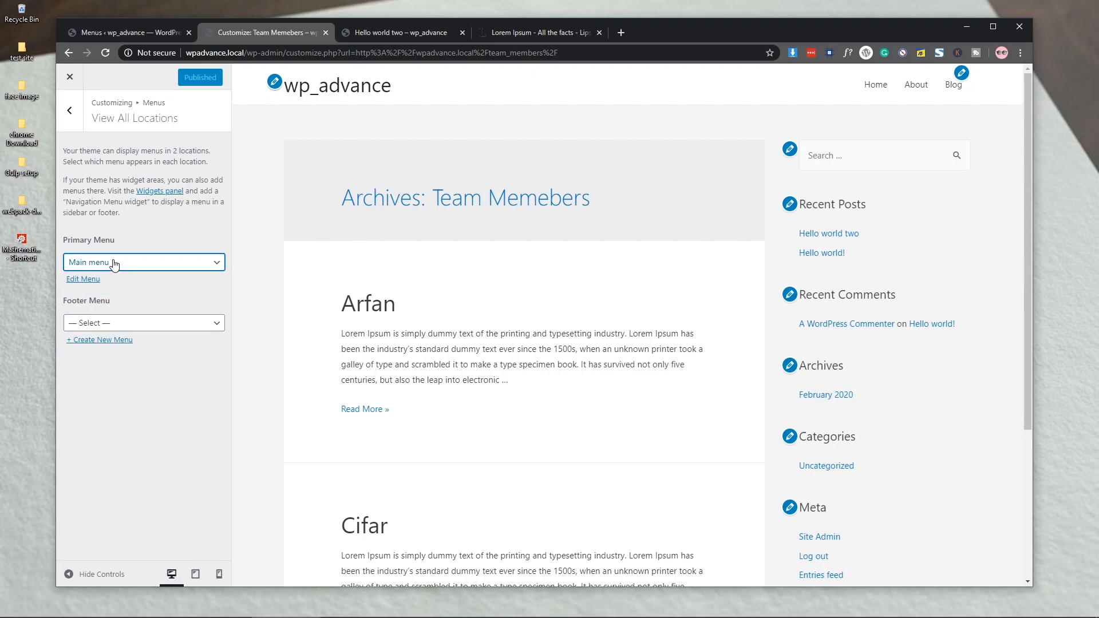
click(69, 110)
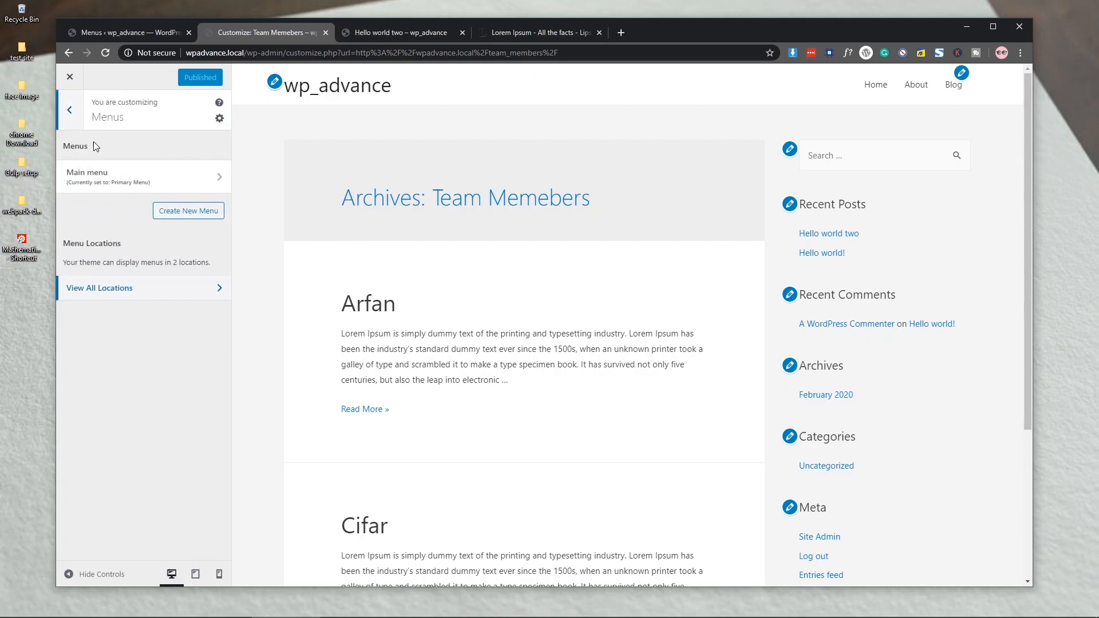
Add the All Team Memebers post type archive as a new item in the Main menu.
click(147, 179)
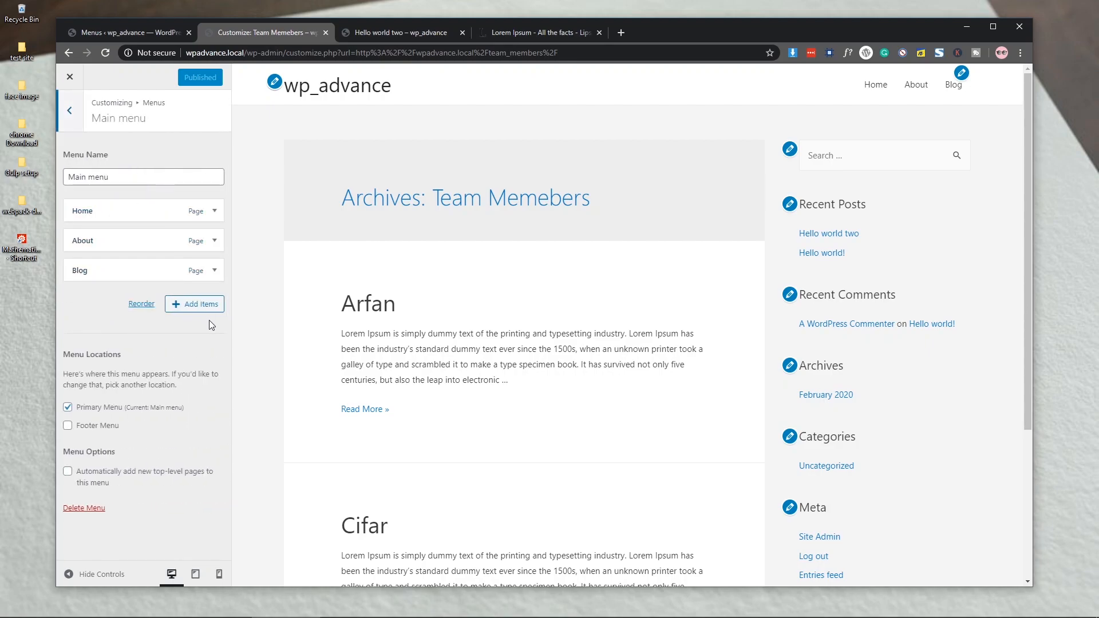
click(192, 306)
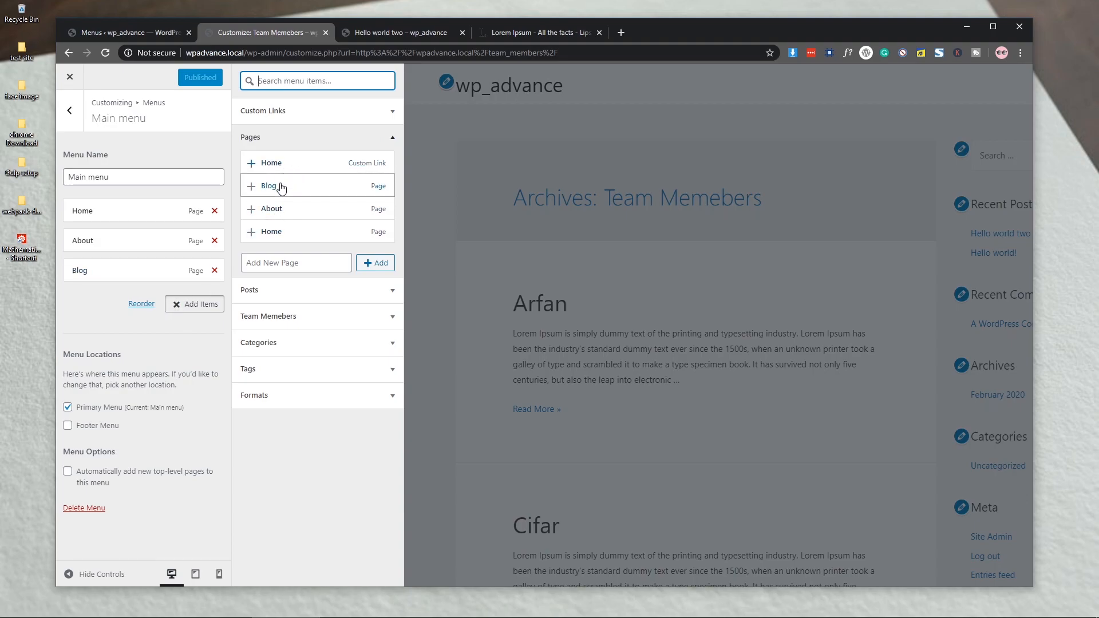
click(288, 320)
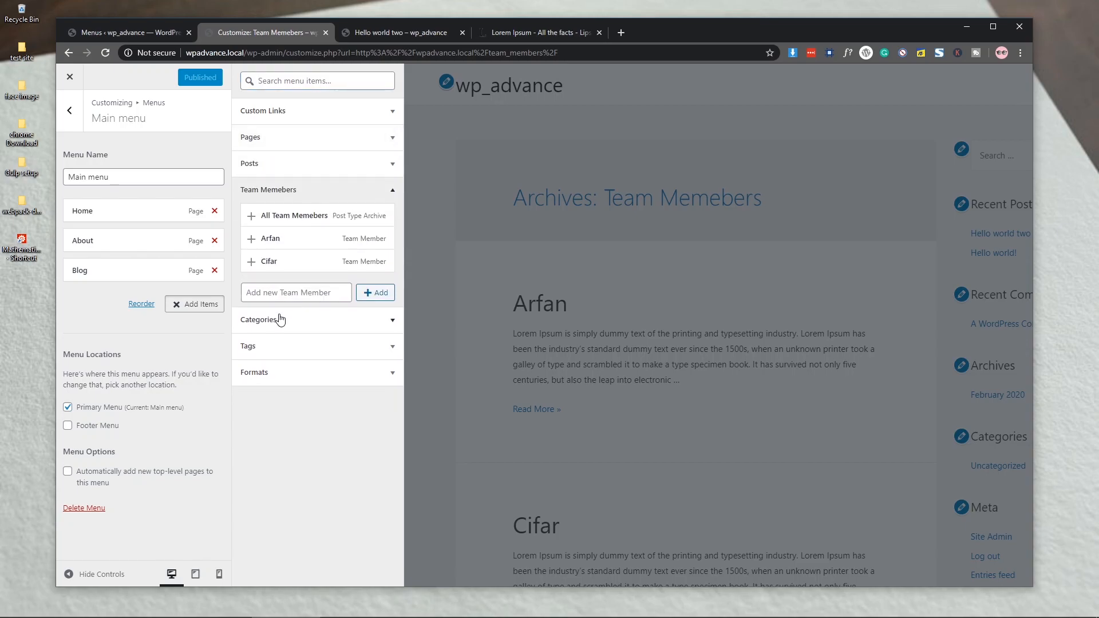
click(336, 218)
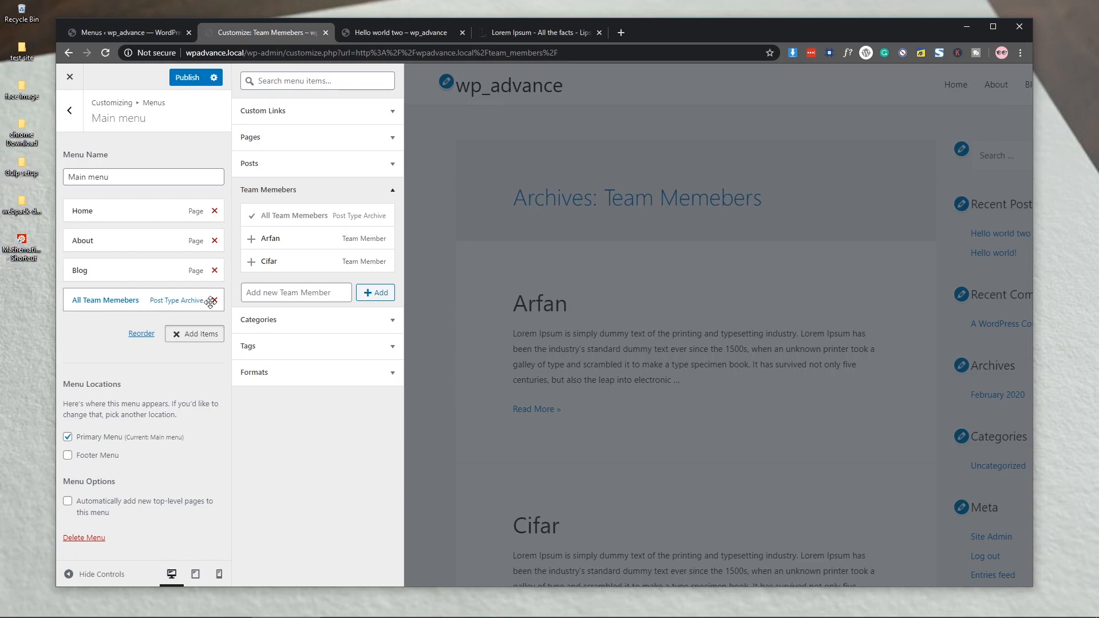
Shorten the archive menu item's navigation label to Team, and publish the menu changes before leaving the Customizer.
click(125, 302)
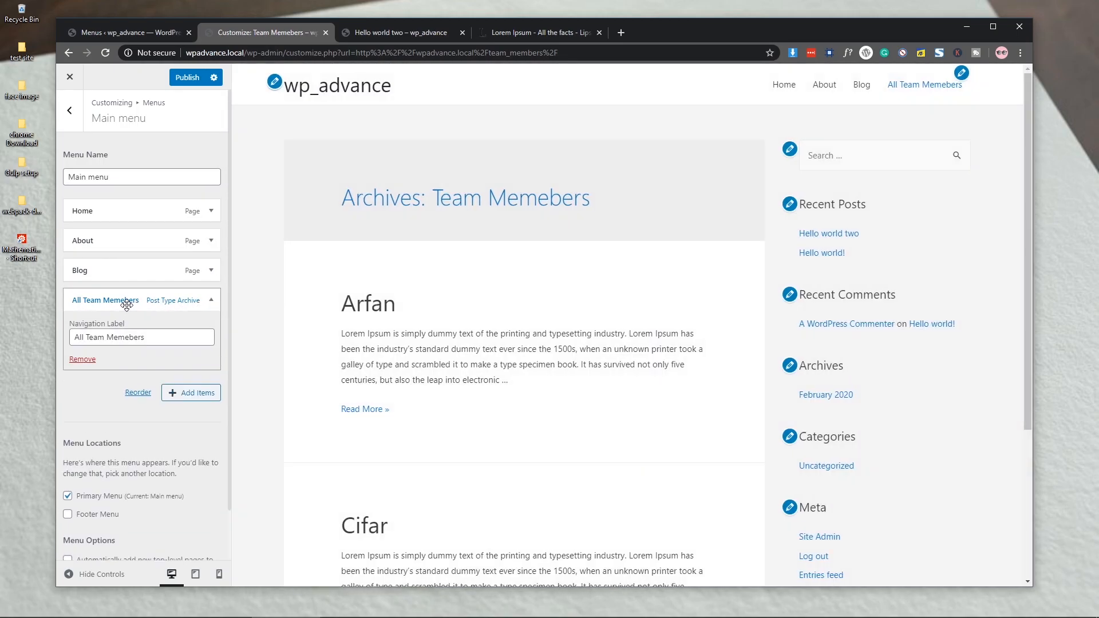
drag(159, 336, 52, 342)
click(126, 337)
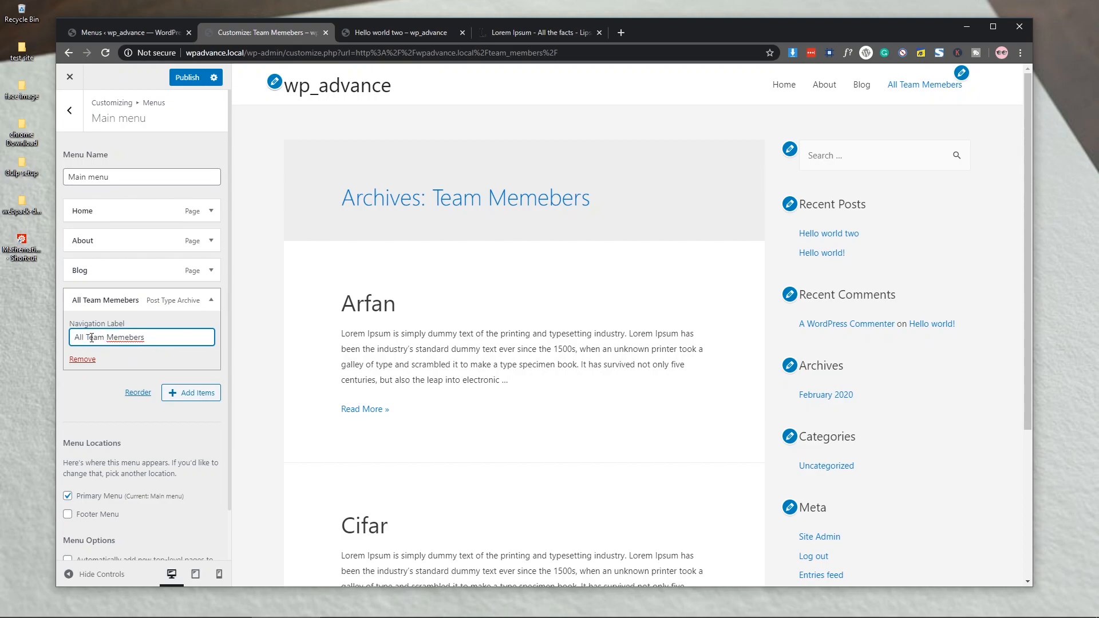
drag(84, 338, 185, 343)
key(BackSpace)
key(BackSpace)
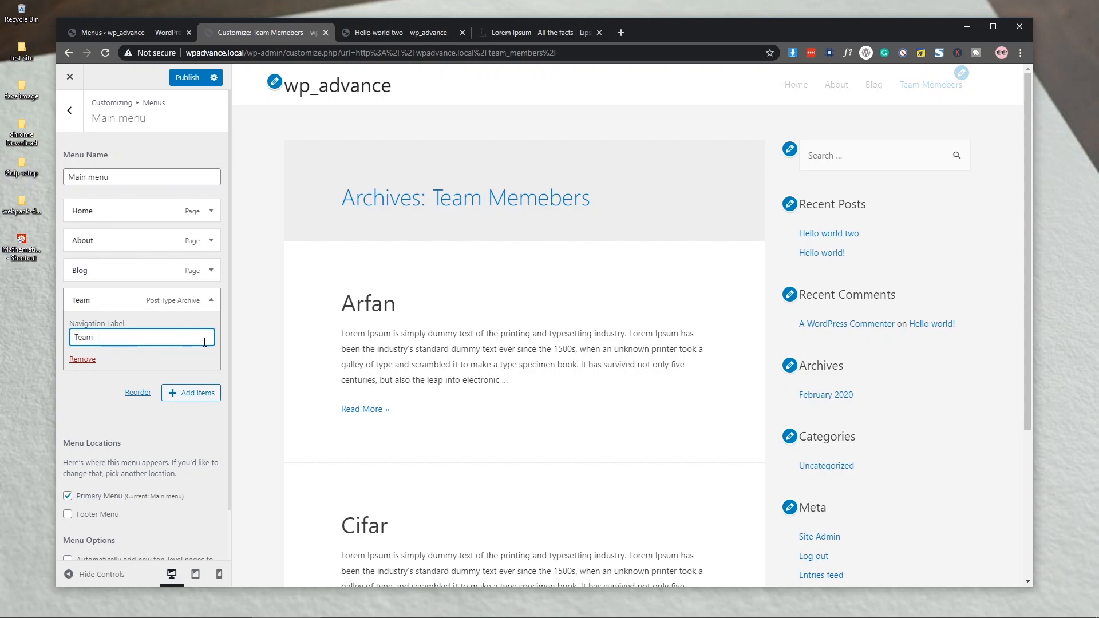
click(187, 78)
click(72, 80)
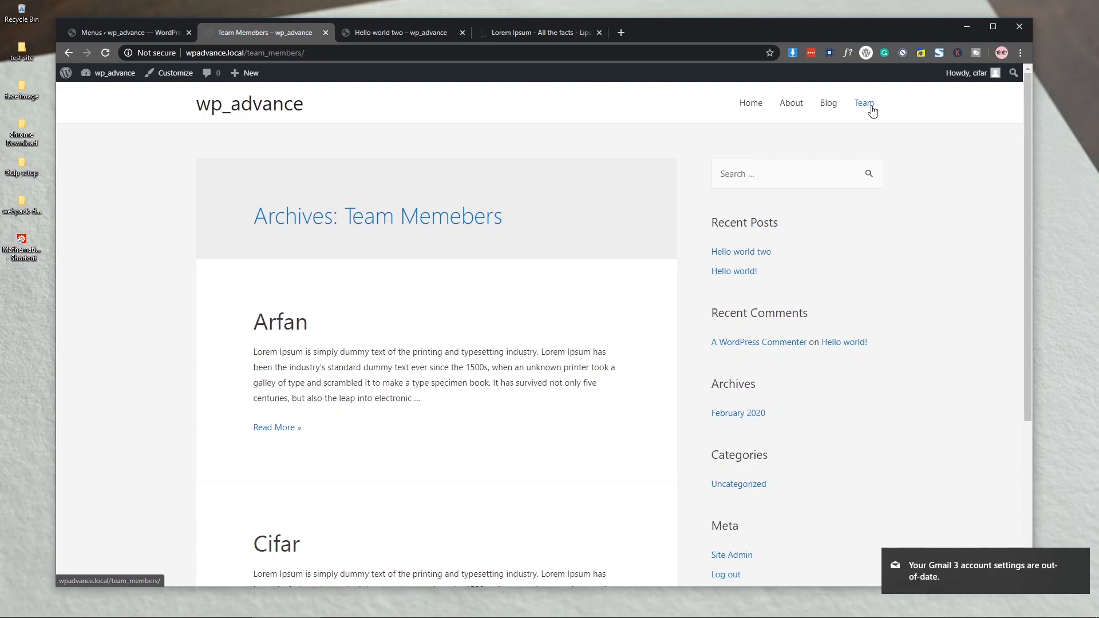
Follow the Team link in the site menu, look through the archive and compare it with the Blog page.
click(872, 111)
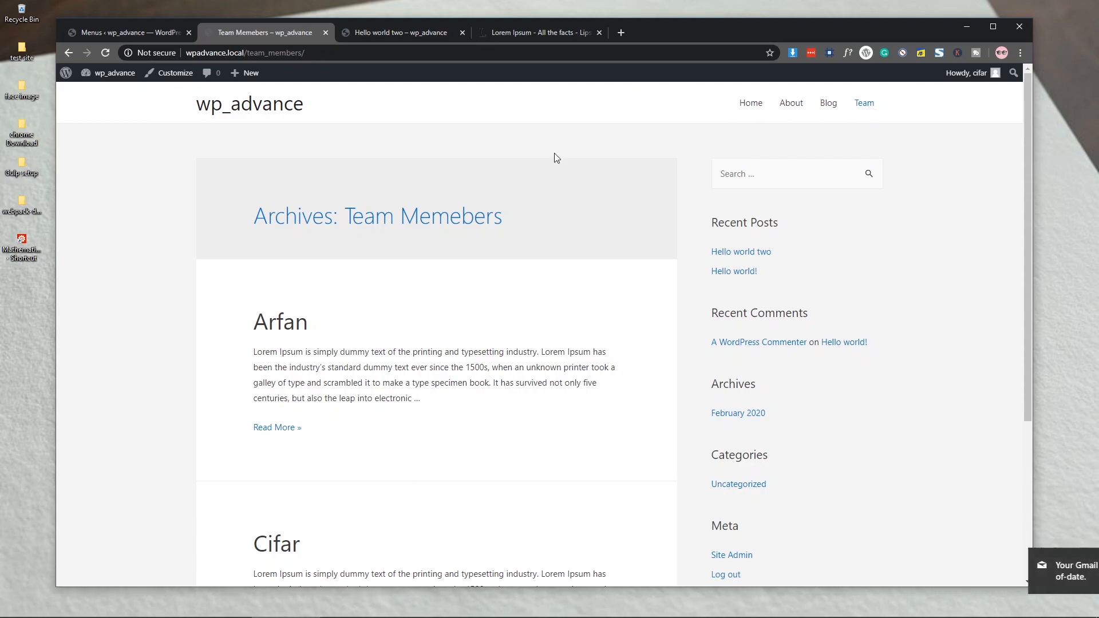
scroll(414, 306, down, 3)
scroll(413, 305, down, 2)
scroll(404, 368, up, 3)
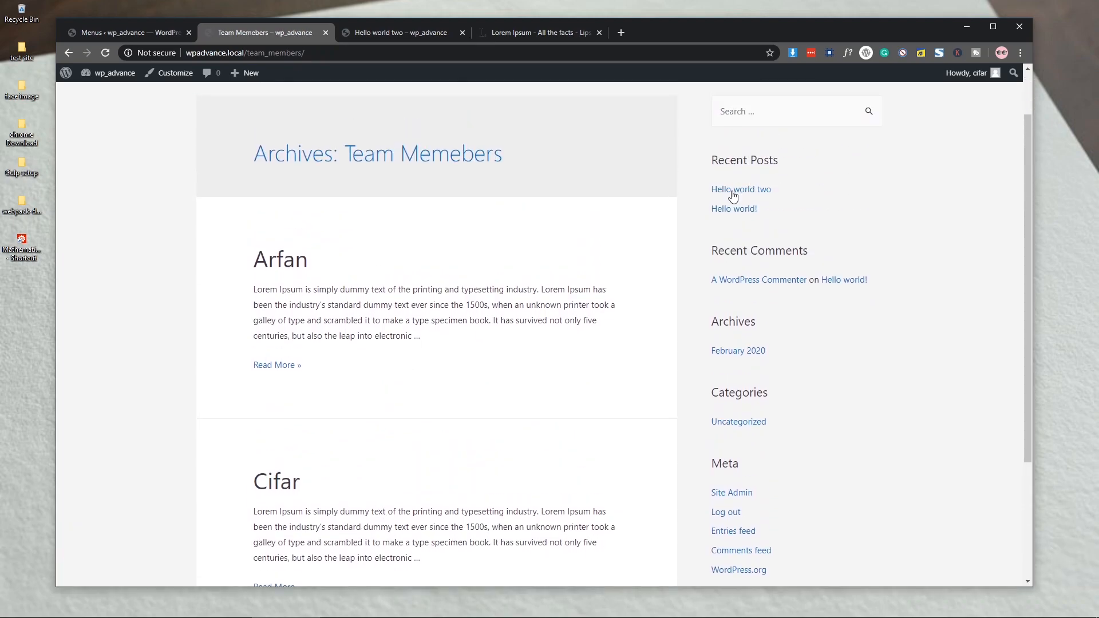
scroll(729, 196, up, 1)
click(831, 107)
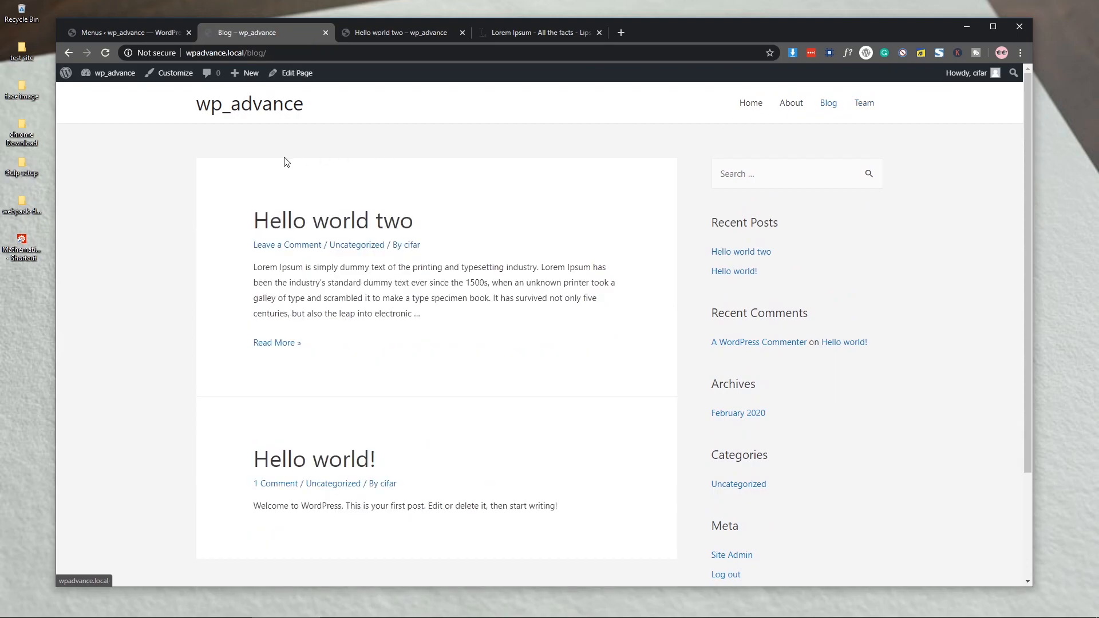
scroll(506, 169, down, 1)
scroll(506, 169, up, 1)
Return to the Team archive through the site menu and open the first member's full page.
click(864, 109)
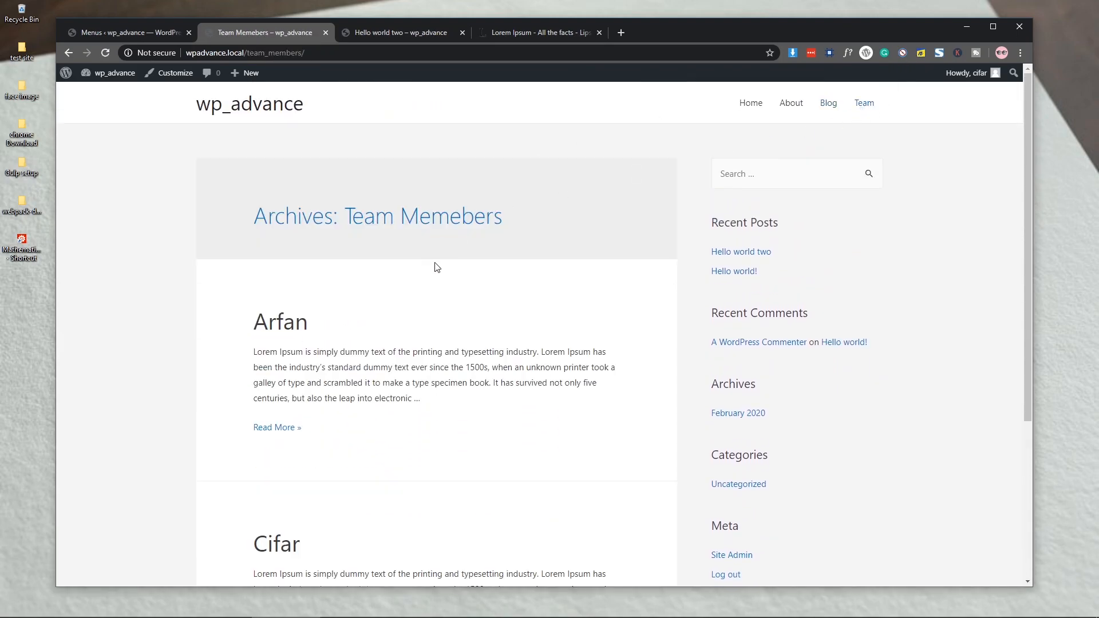
scroll(435, 258, down, 1)
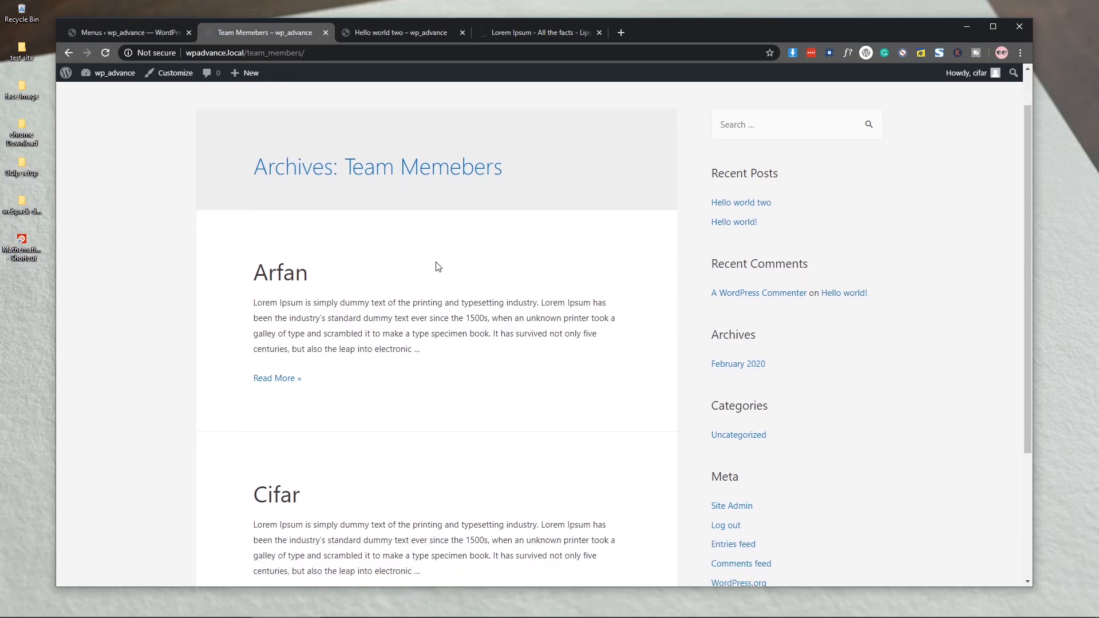
click(286, 370)
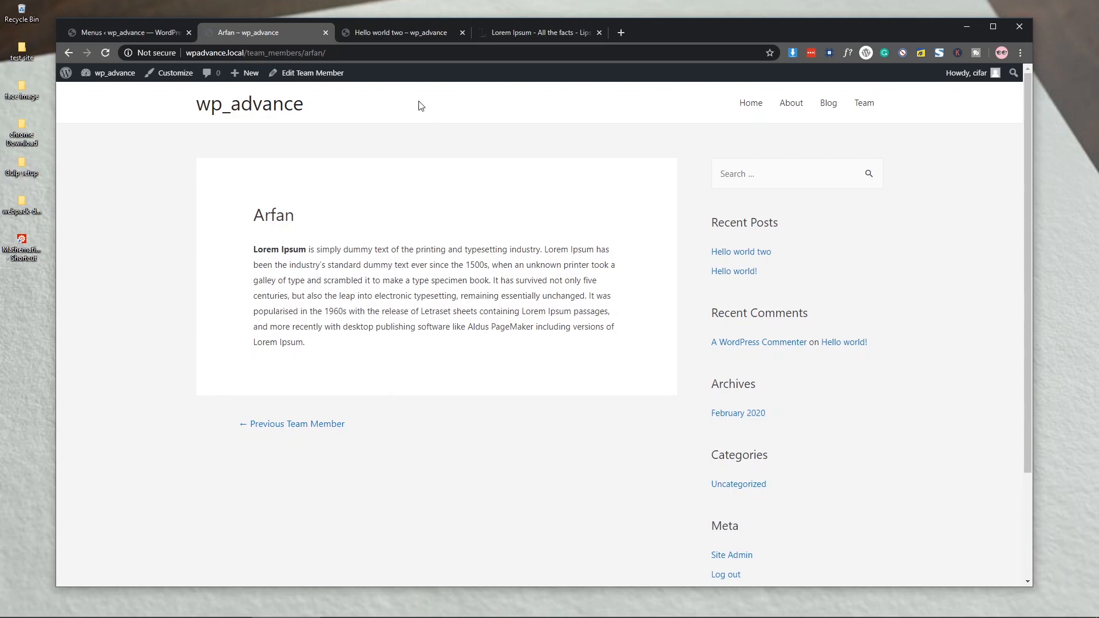
Open the existing team members post type for editing in CPT UI and go to its Menu Icon setting.
click(125, 38)
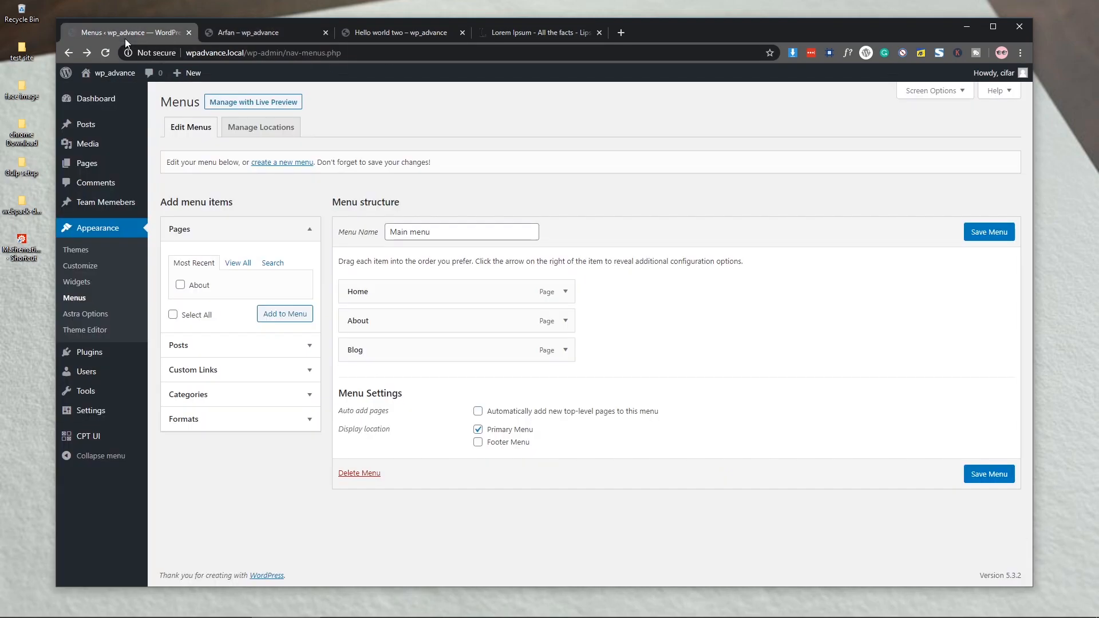
click(103, 441)
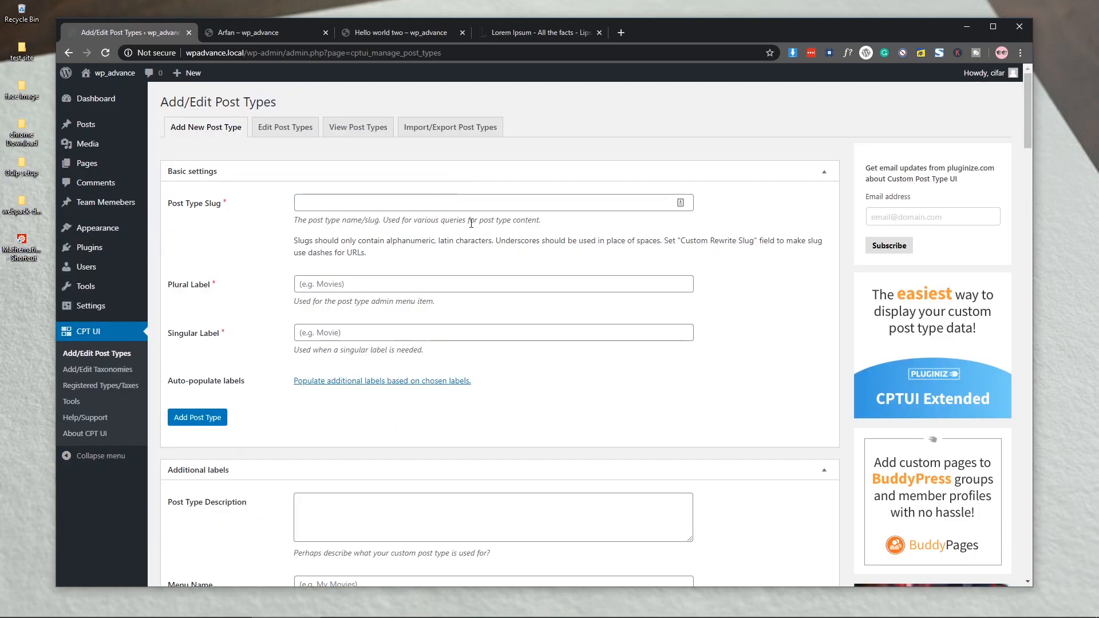
click(292, 128)
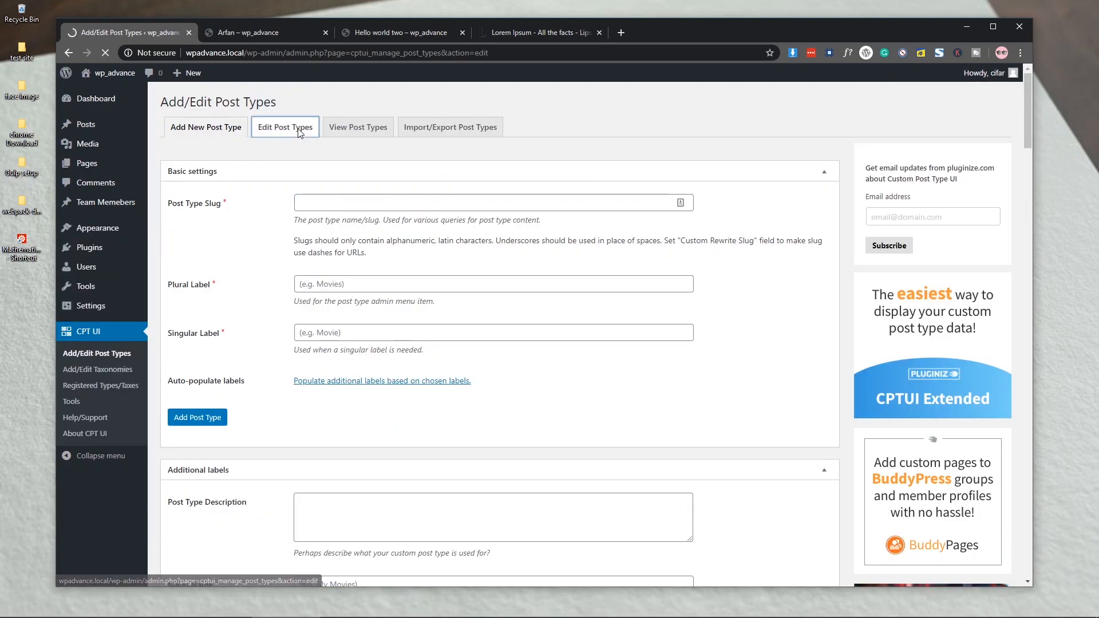
scroll(253, 211, down, 3)
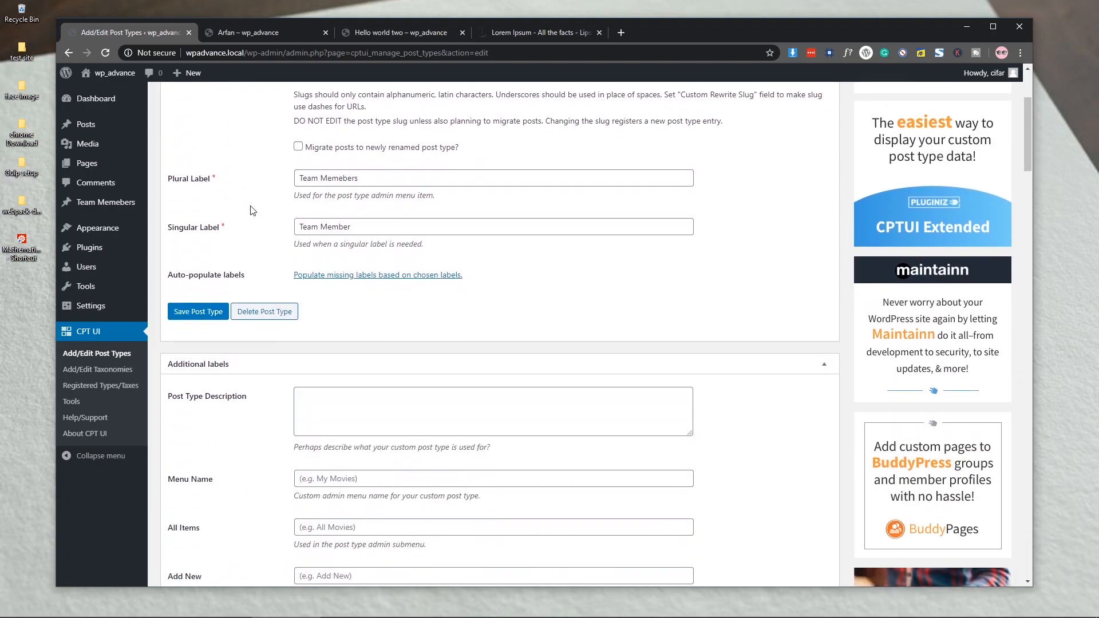
scroll(248, 212, down, 2)
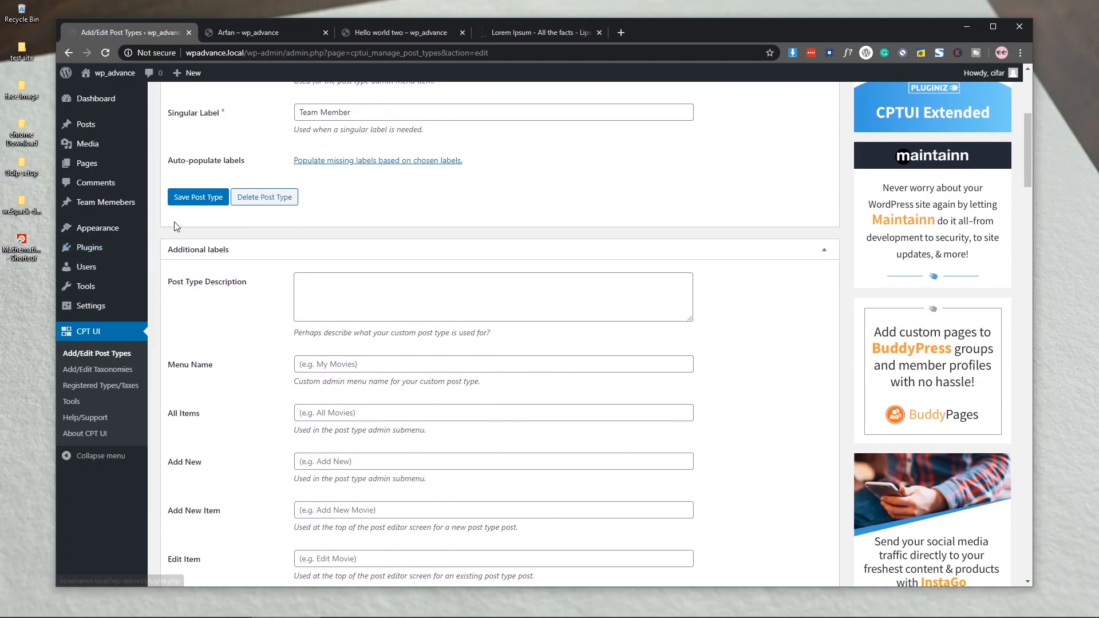
mouse_move(77, 211)
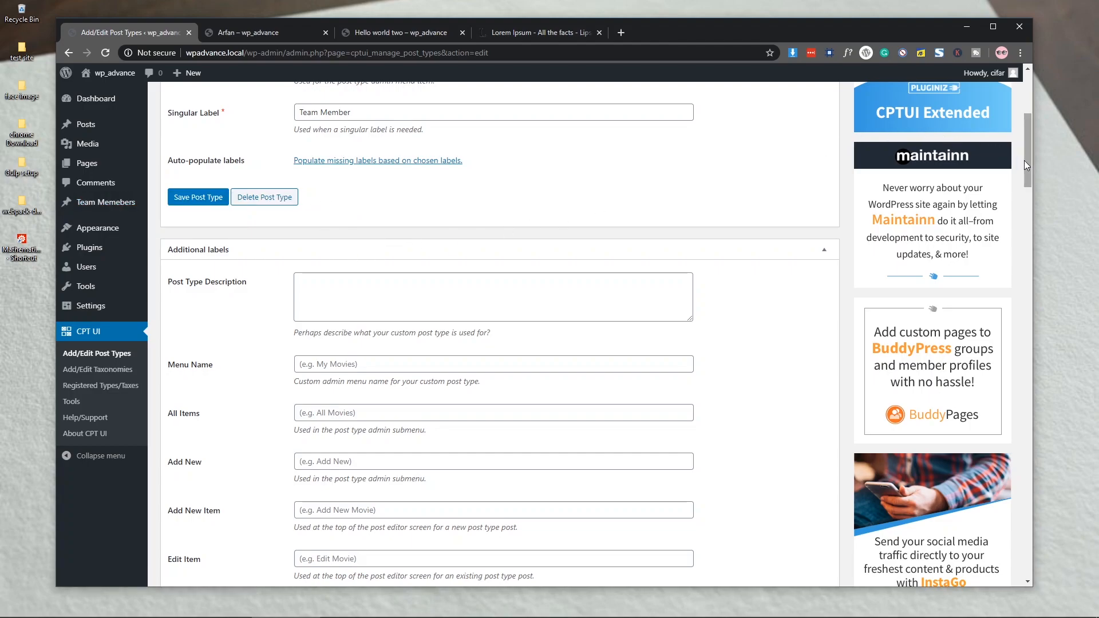
drag(1028, 164, 1007, 520)
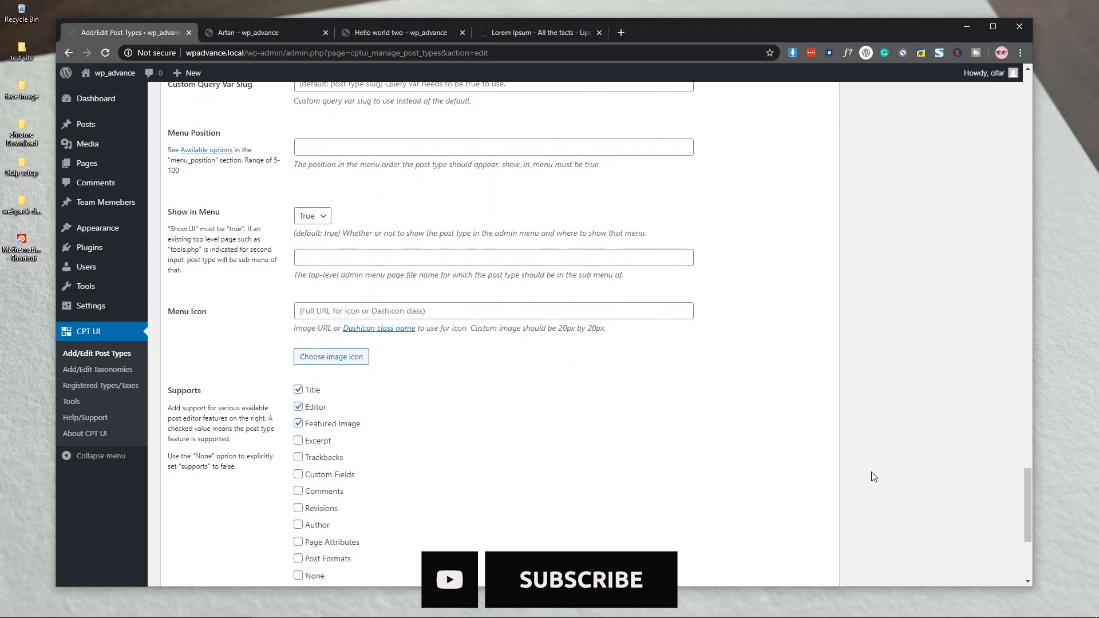
scroll(606, 266, down, 3)
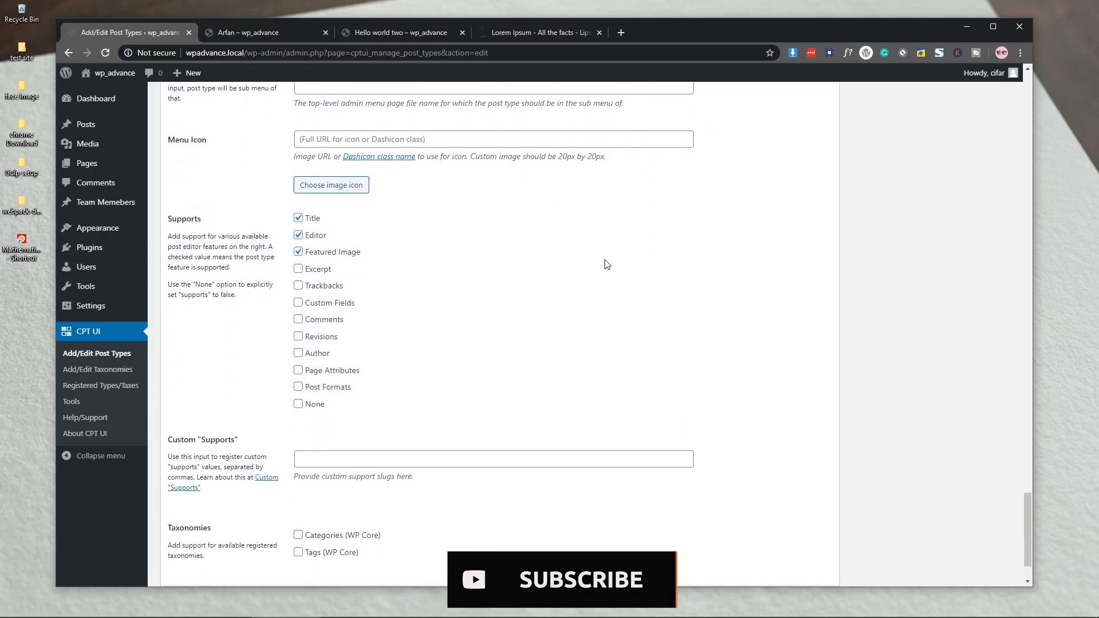
scroll(405, 250, up, 2)
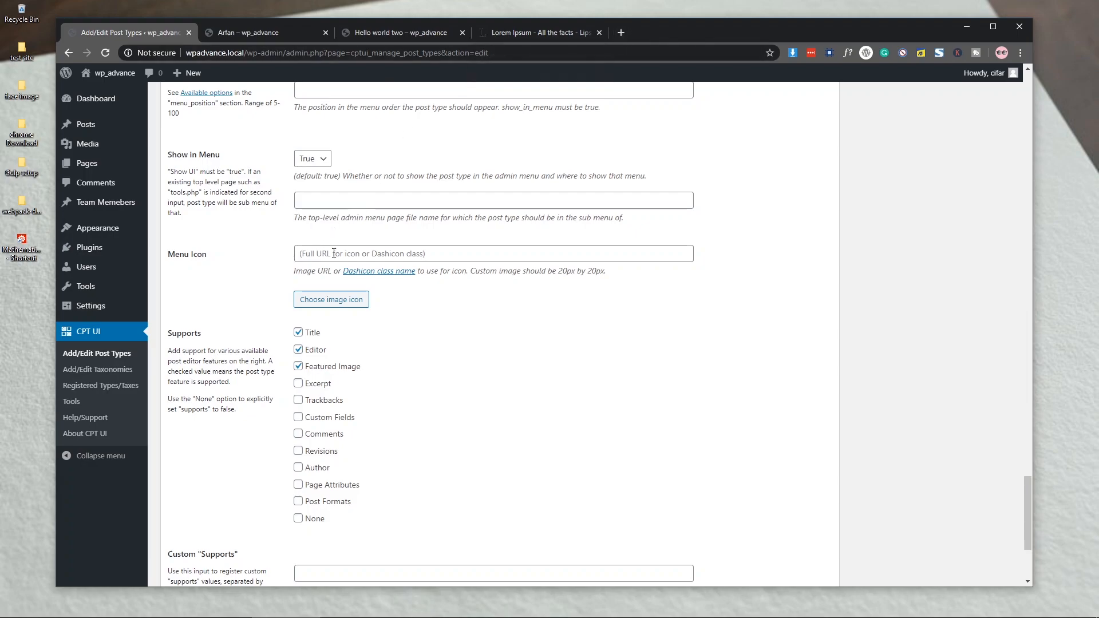
Search Google for "dash icons" in a new browser tab and open the WordPress Developer Resources Dashicons page.
click(623, 31)
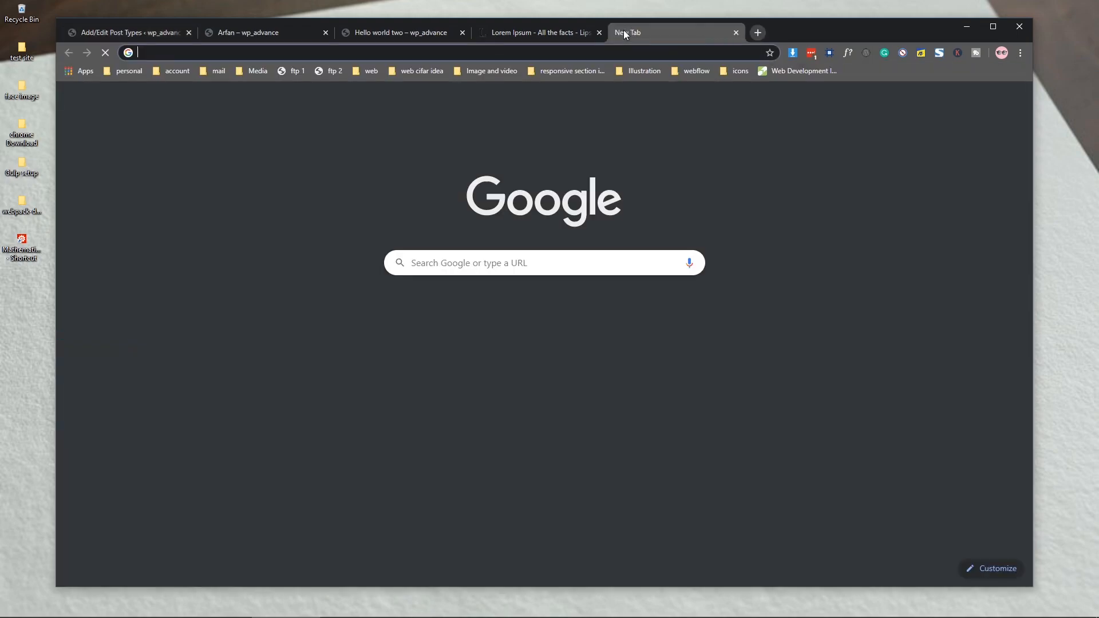
text(dash icons)
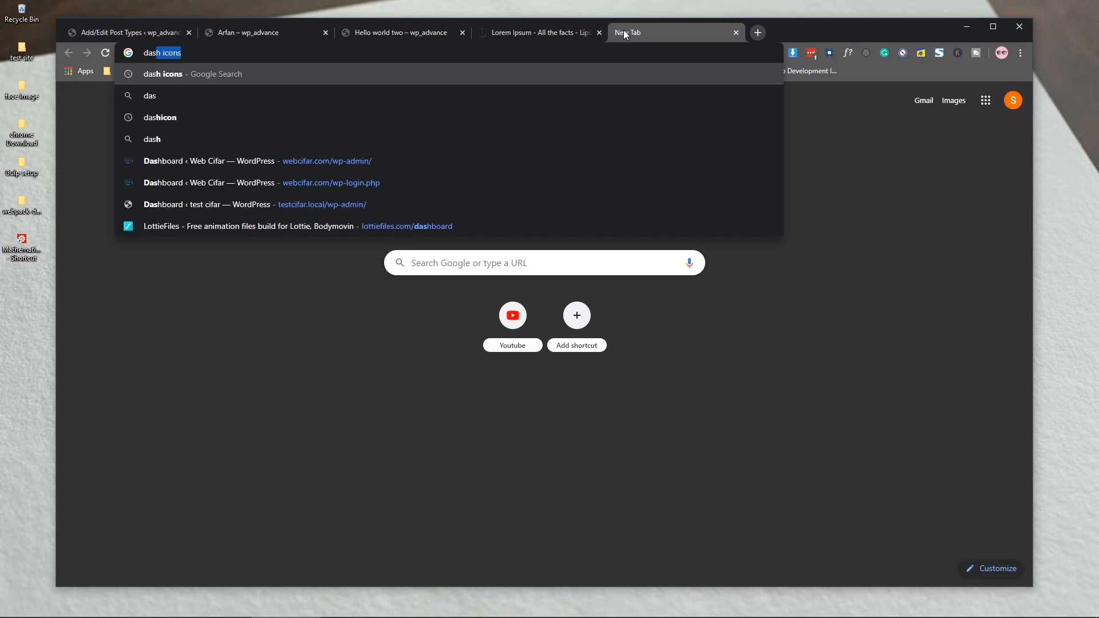
key(Return)
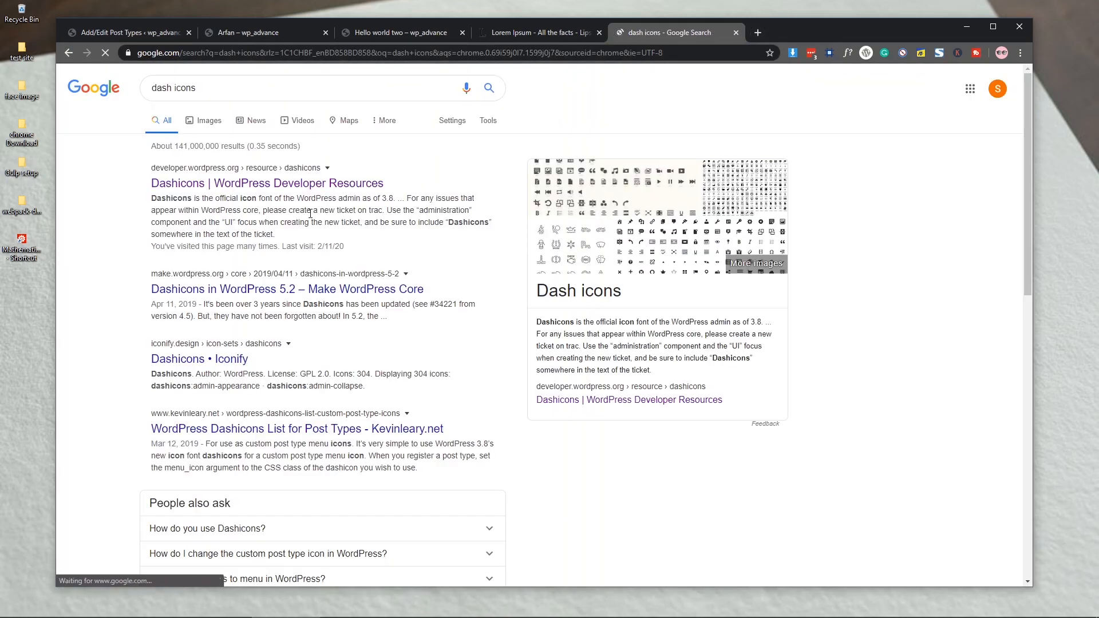
click(286, 187)
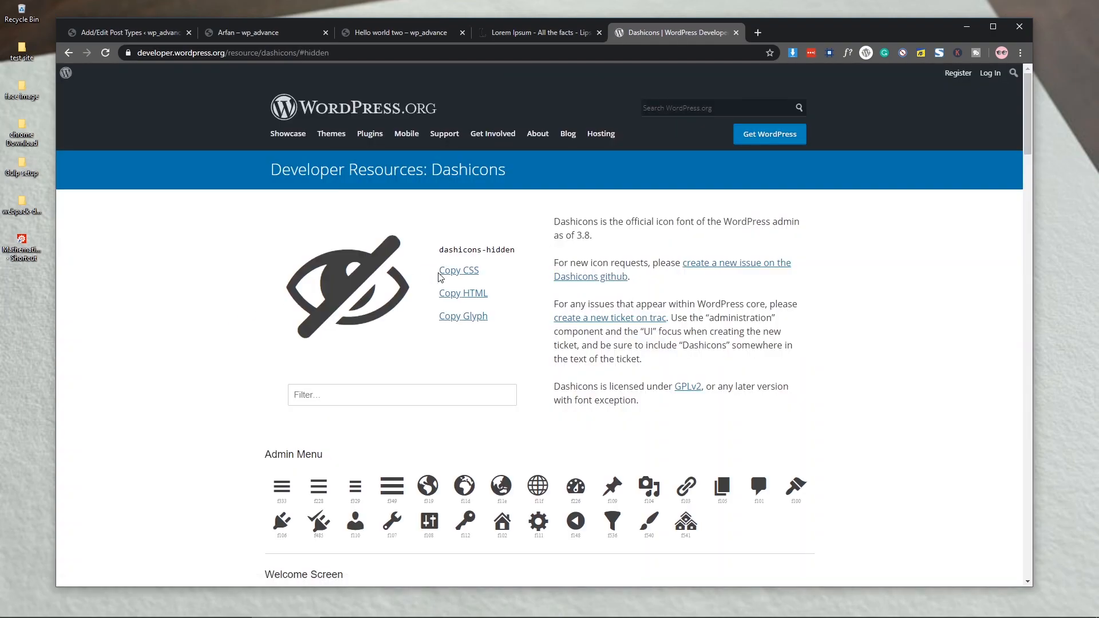
Browse the Dashicons set, filter it by "user" and select the matching person icon.
scroll(342, 280, down, 7)
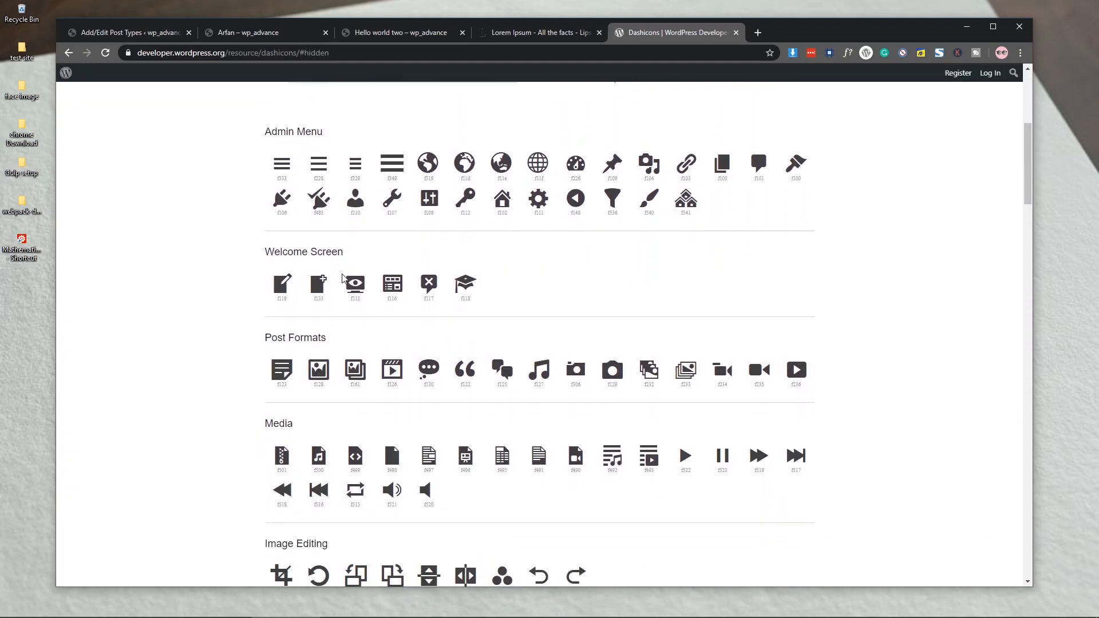
scroll(343, 279, down, 3)
scroll(342, 278, up, 9)
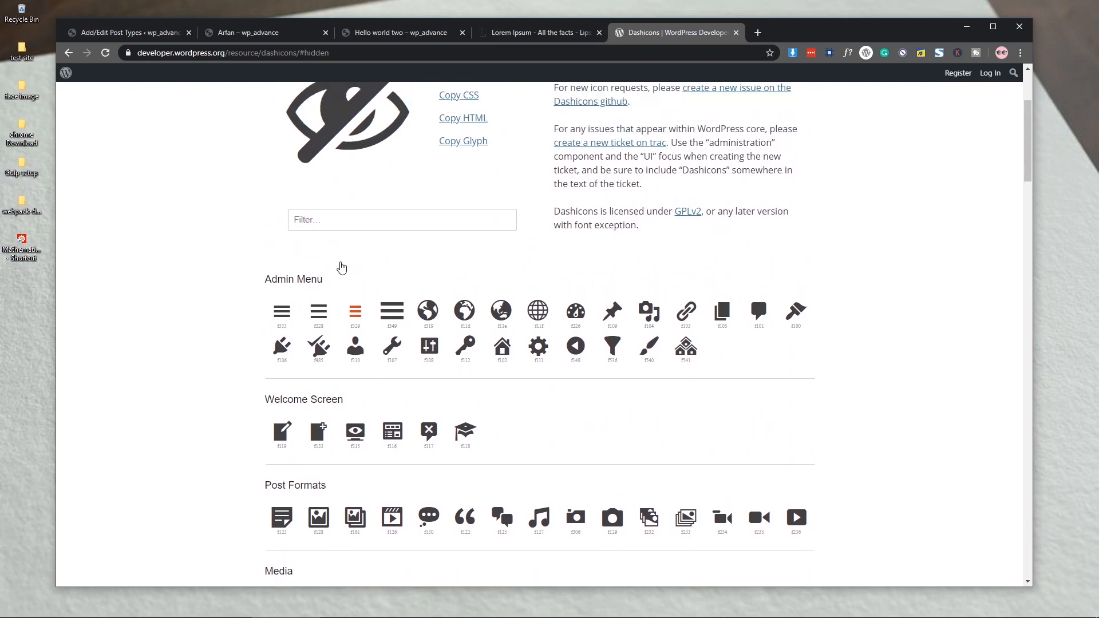
click(316, 336)
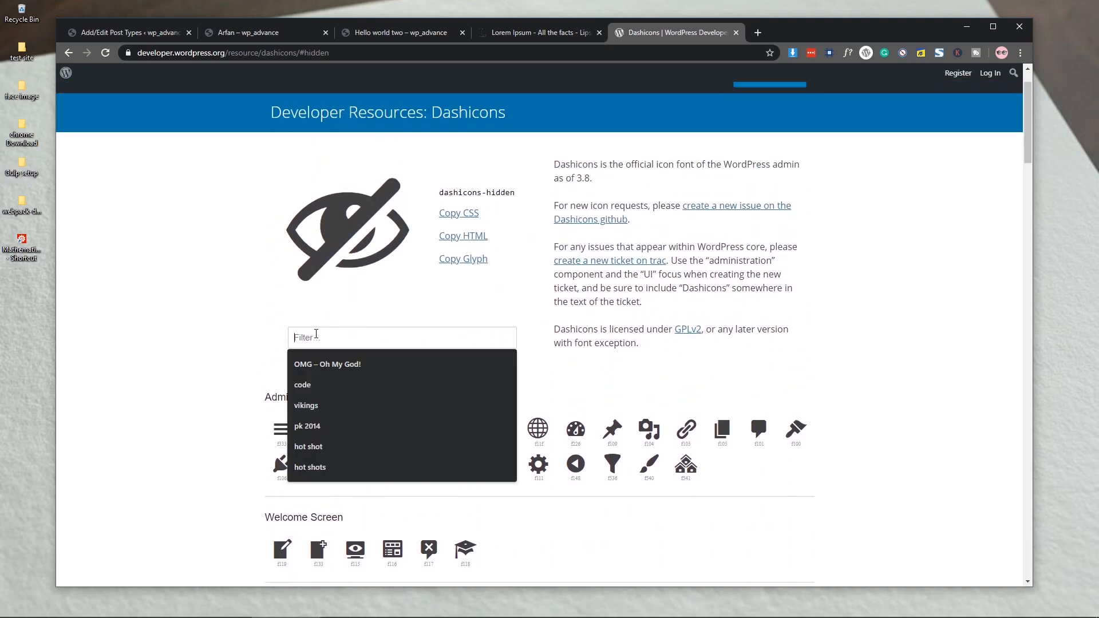
text(user)
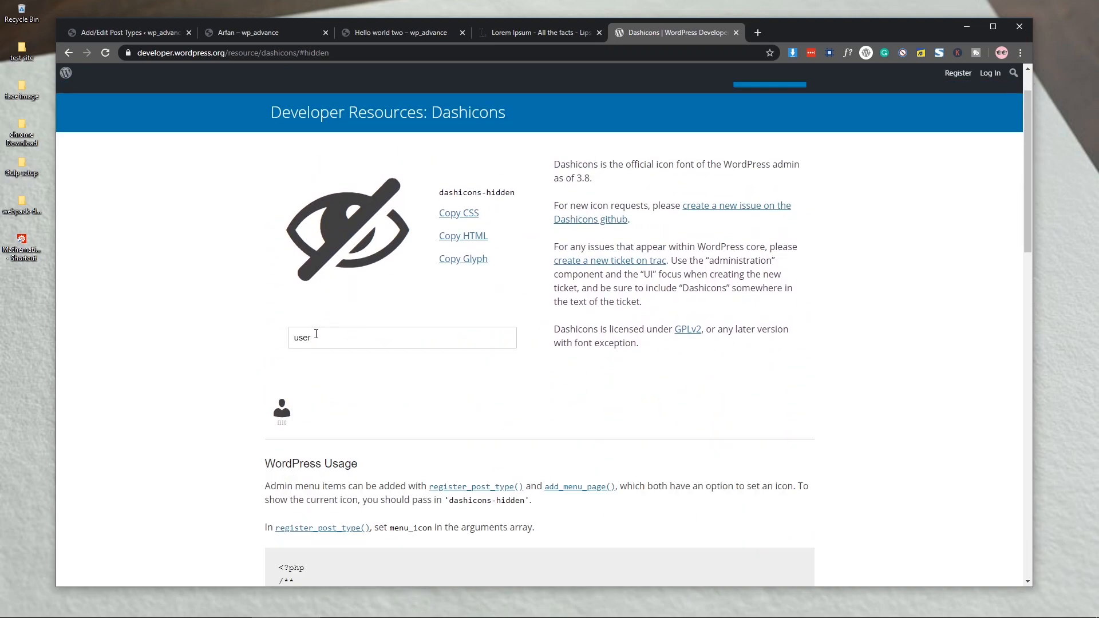
click(280, 409)
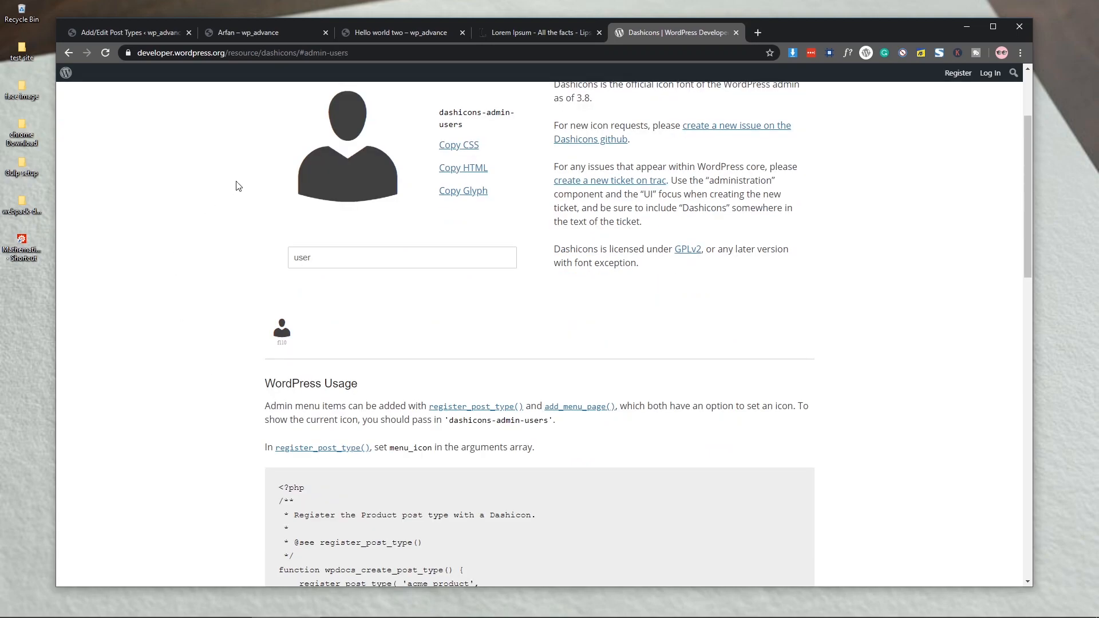
Copy the selected icon's class name, dashicons-admin-users.
scroll(372, 200, up, 1)
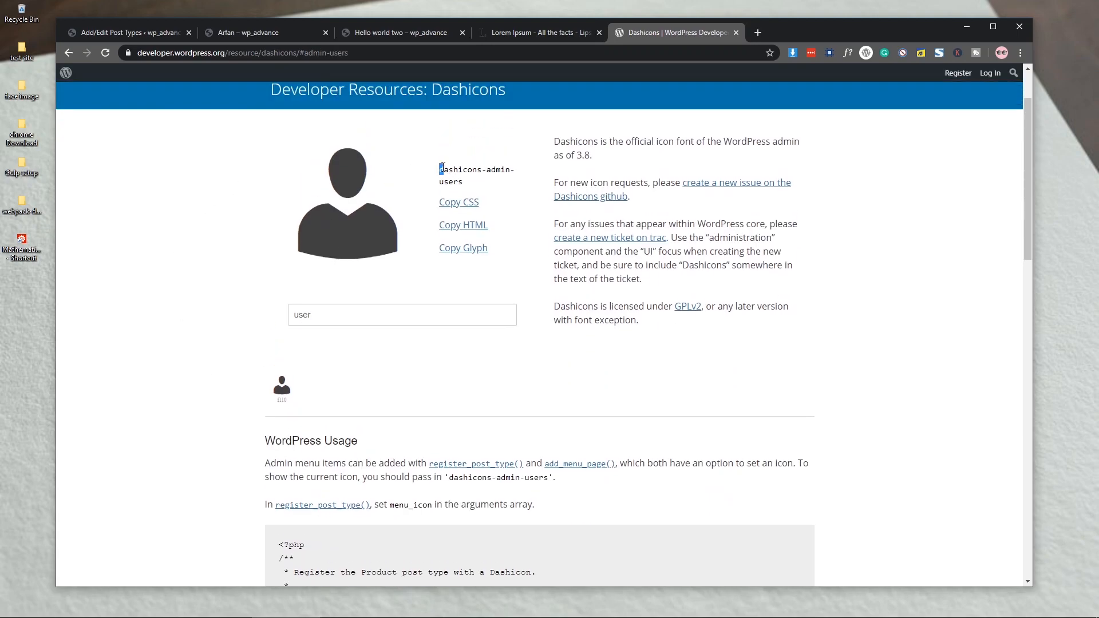
drag(440, 168, 461, 181)
right_click(464, 182)
click(465, 186)
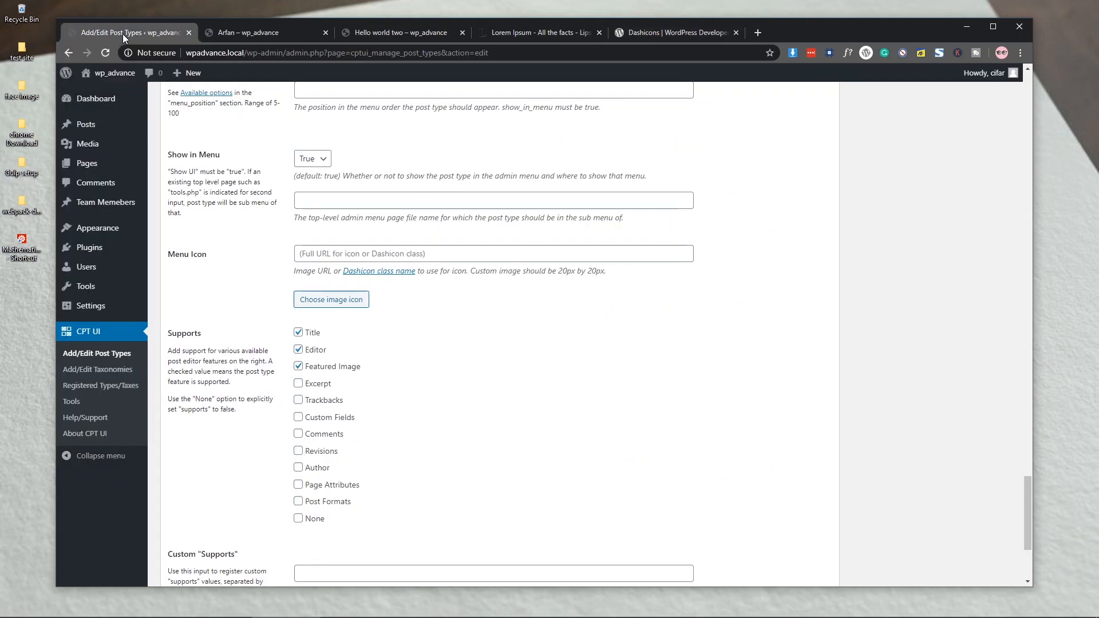
Set the post type's Menu Icon to dashicons-admin-users by pasting the copied class name on the CPT UI edit screen.
click(125, 34)
click(370, 251)
click(370, 250)
key(ctrl+v)
scroll(505, 404, down, 1)
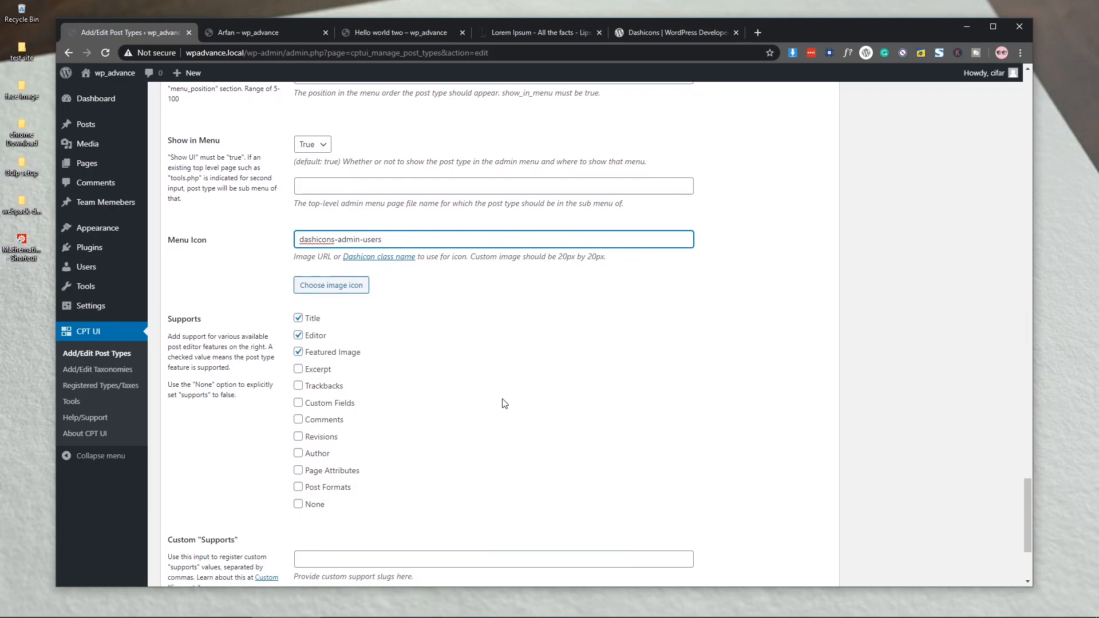
Save the post type with its new menu icon and open the Team Memebers list in a separate browser tab.
scroll(505, 404, down, 3)
click(191, 537)
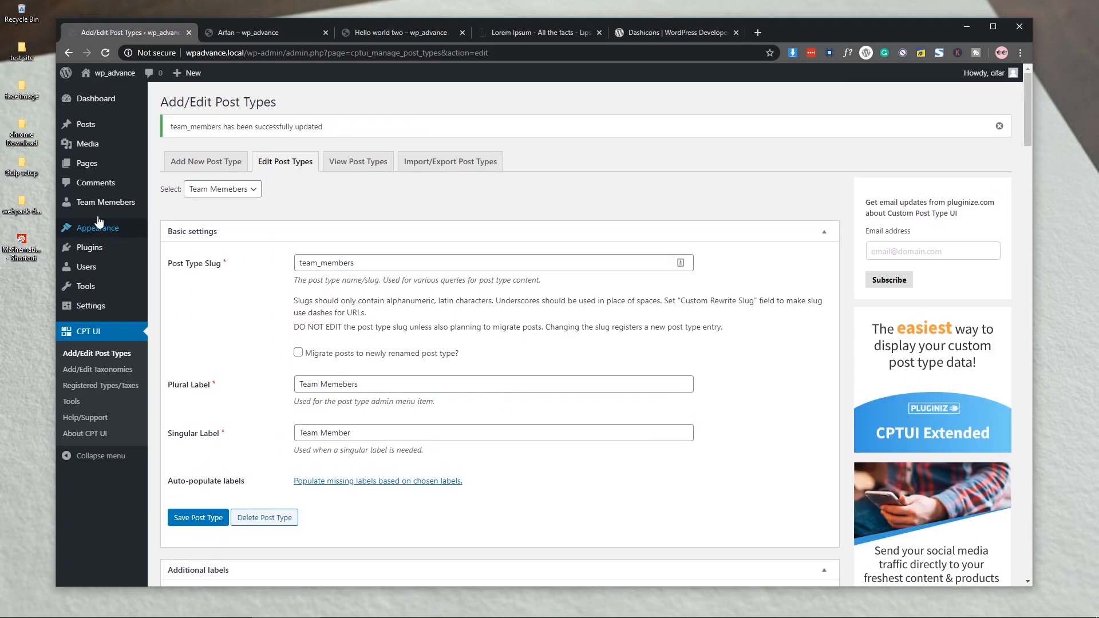
mouse_move(72, 211)
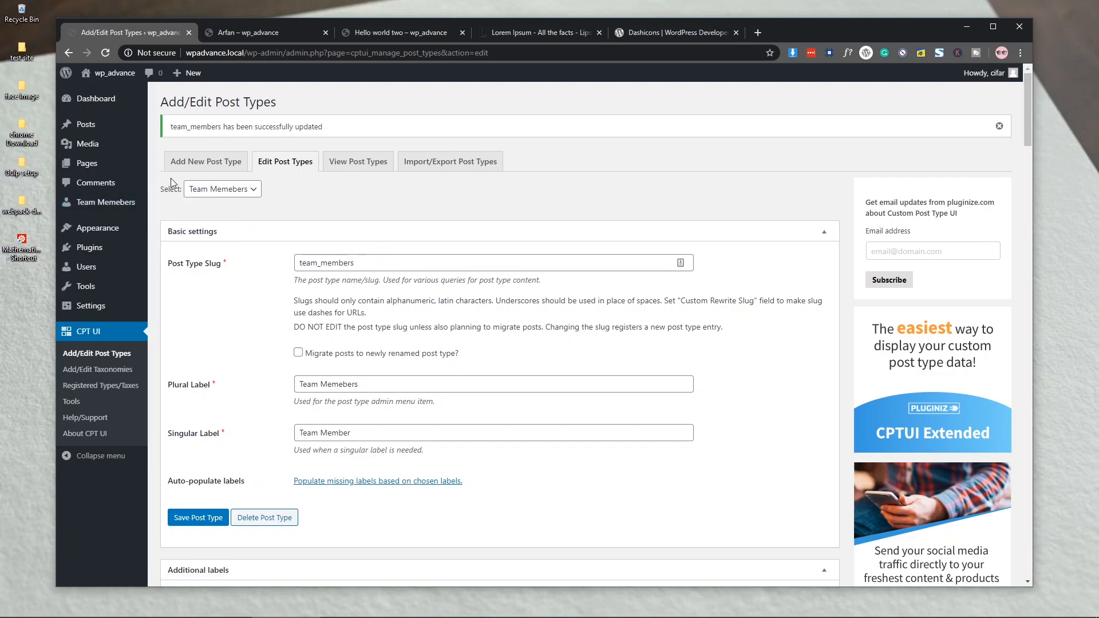
middle_click(105, 207)
click(249, 33)
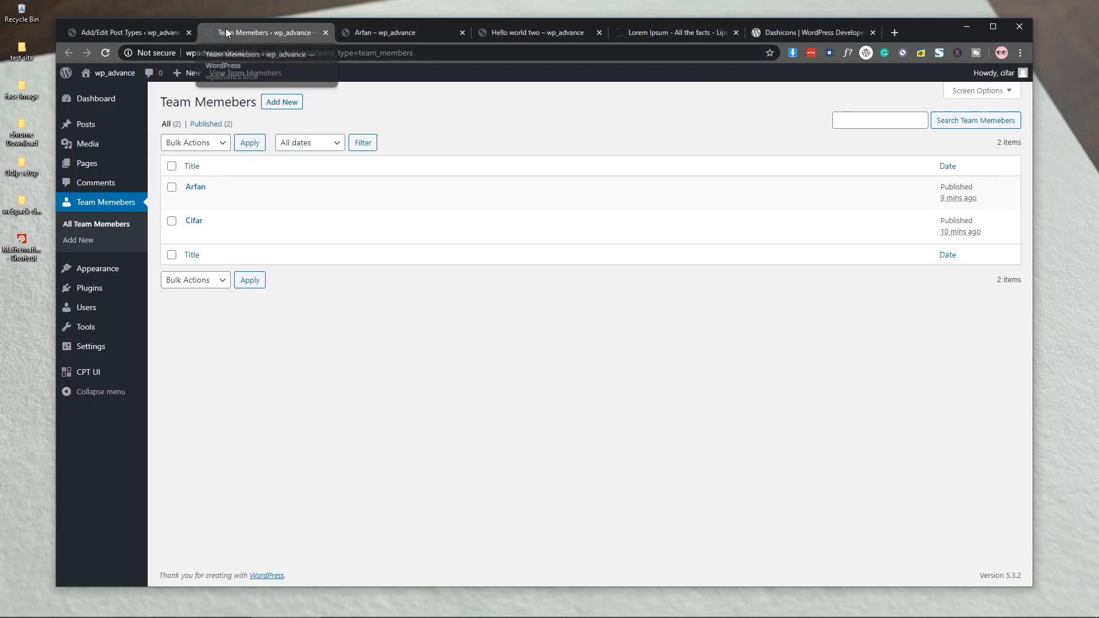
click(122, 34)
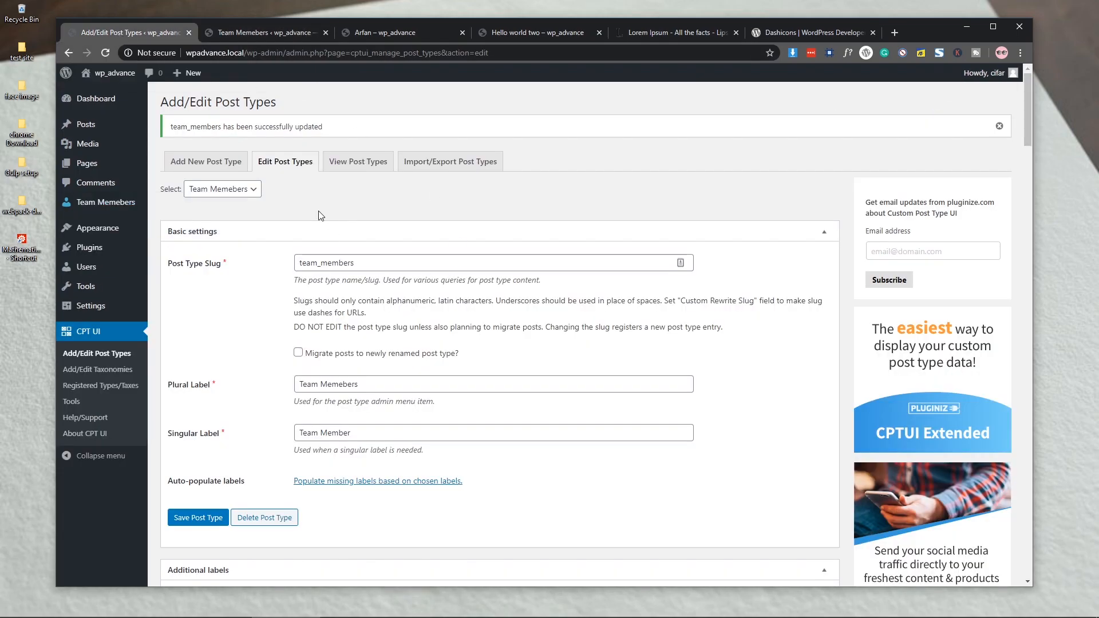
Set the post type's Menu Name label to "Team" and save the post type.
scroll(319, 215, down, 7)
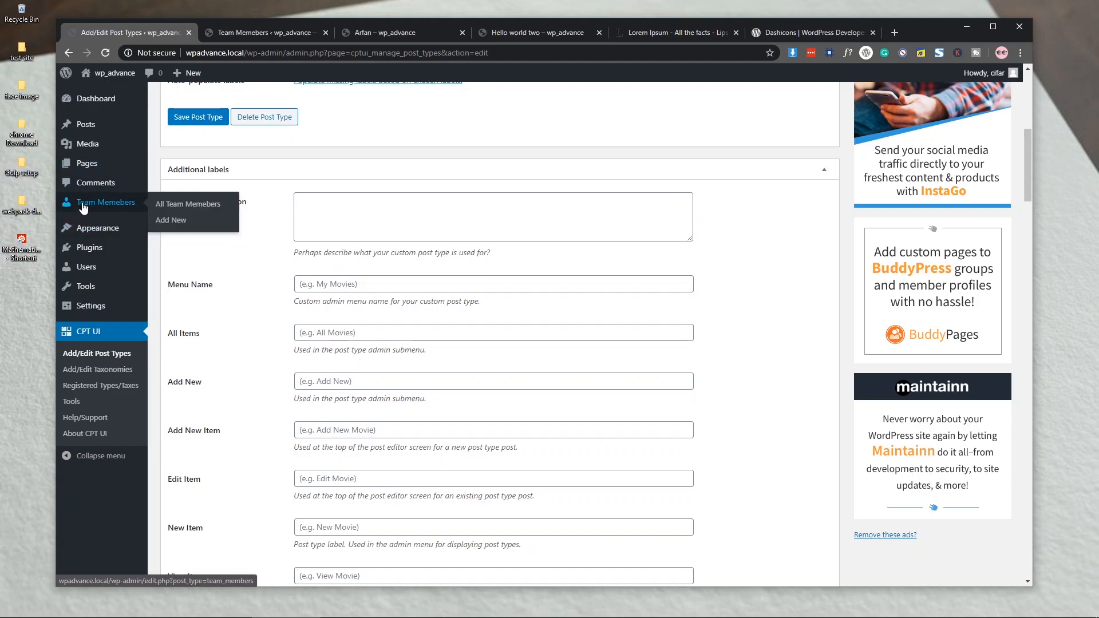
mouse_move(92, 210)
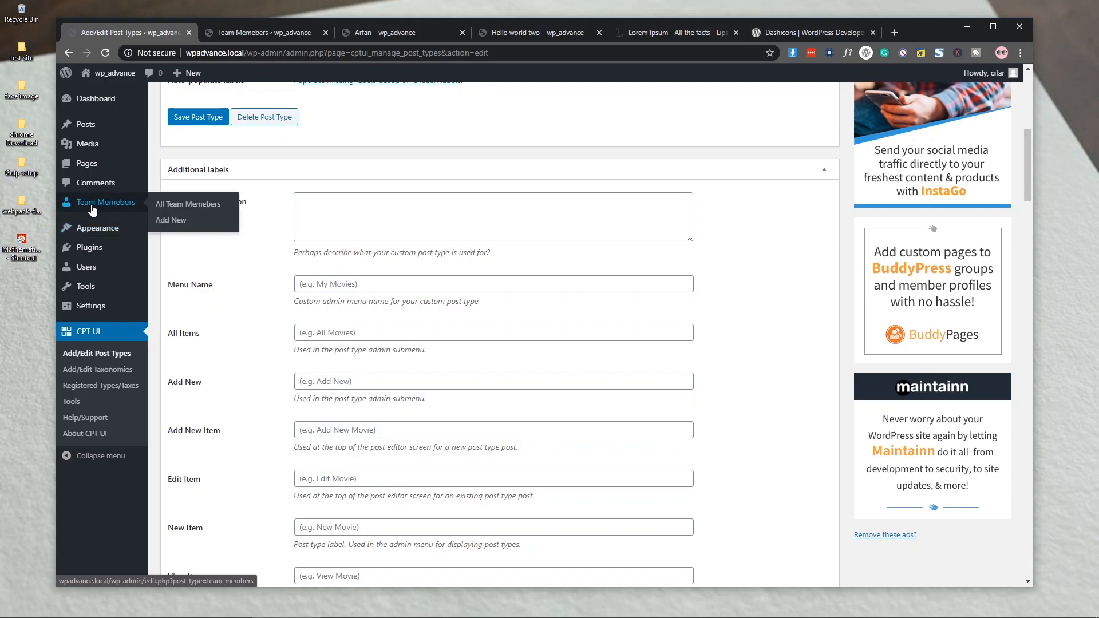
click(323, 283)
text(Team)
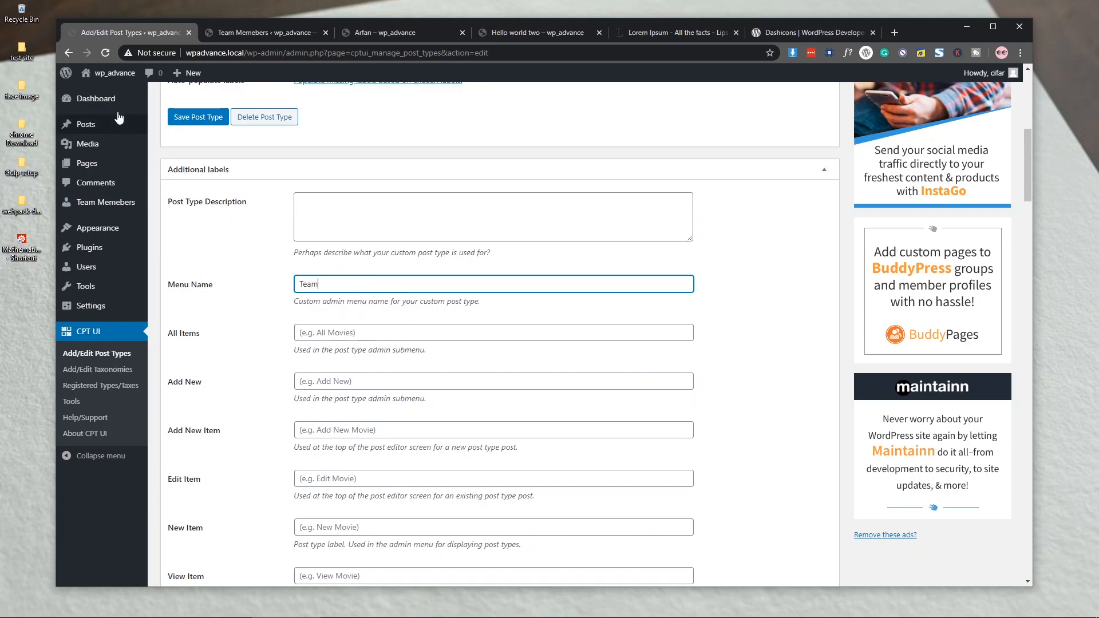
click(195, 120)
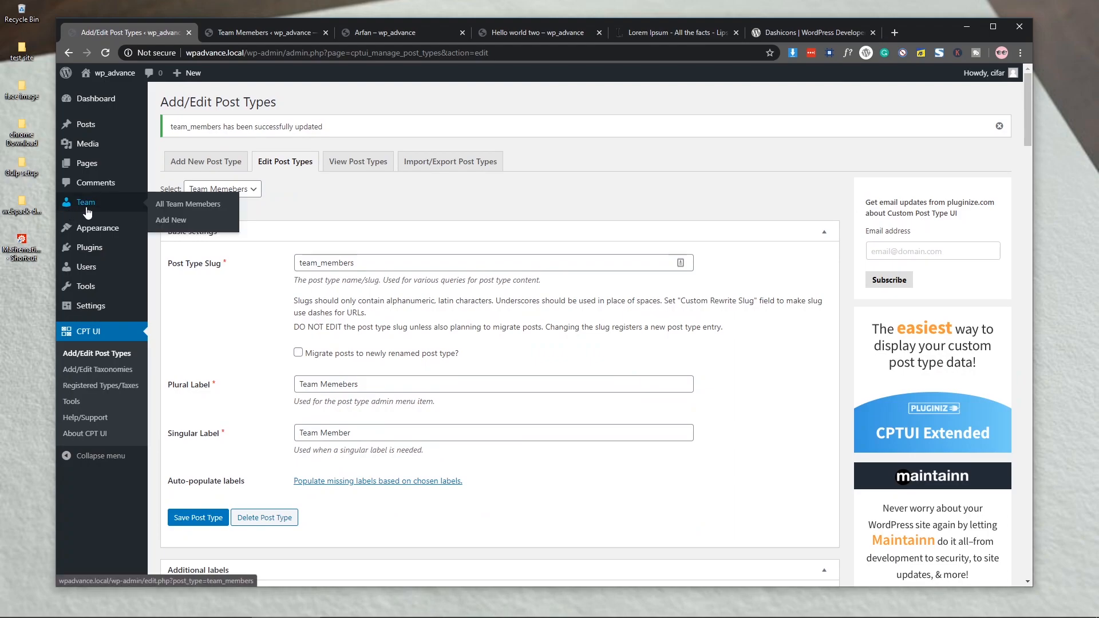
mouse_move(95, 214)
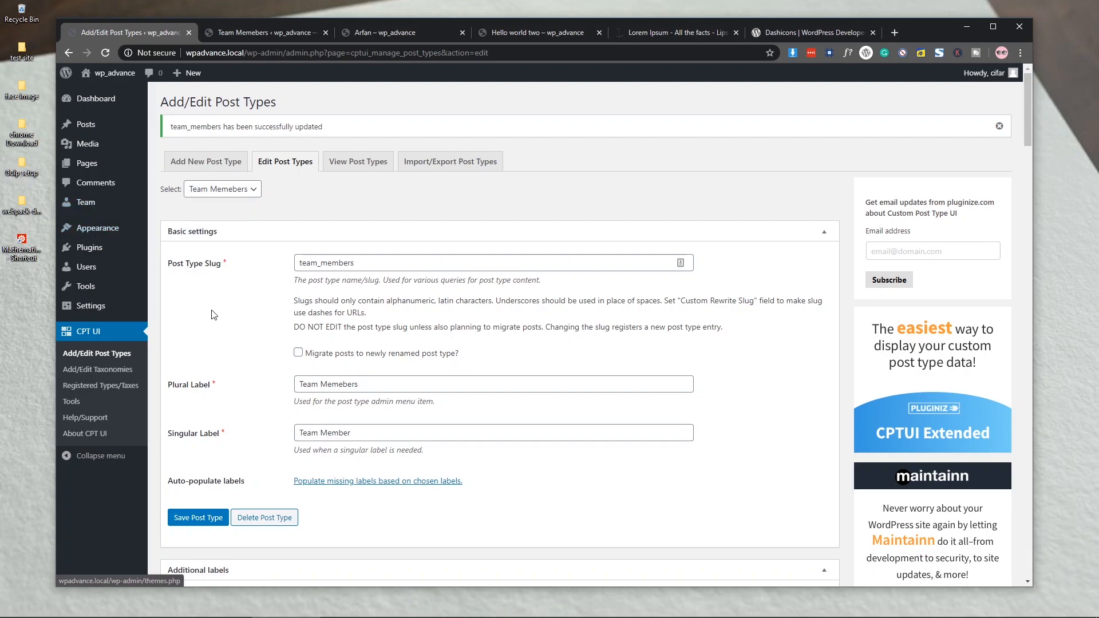
Set the post type's Add New label to "Add New Member" and save the post type.
scroll(252, 362, down, 7)
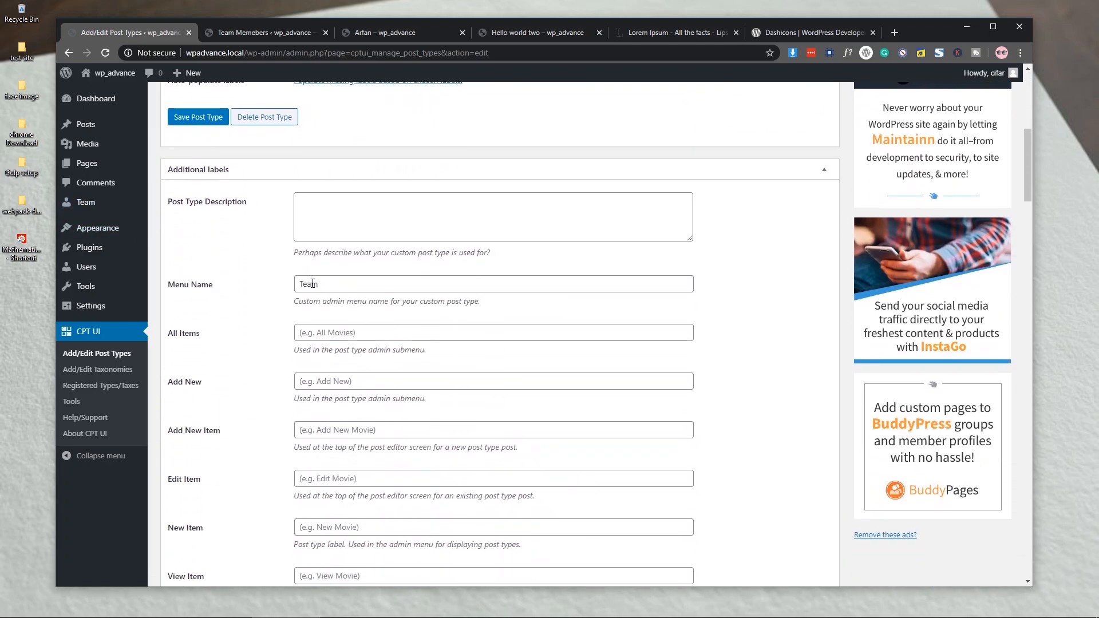
scroll(184, 339, down, 2)
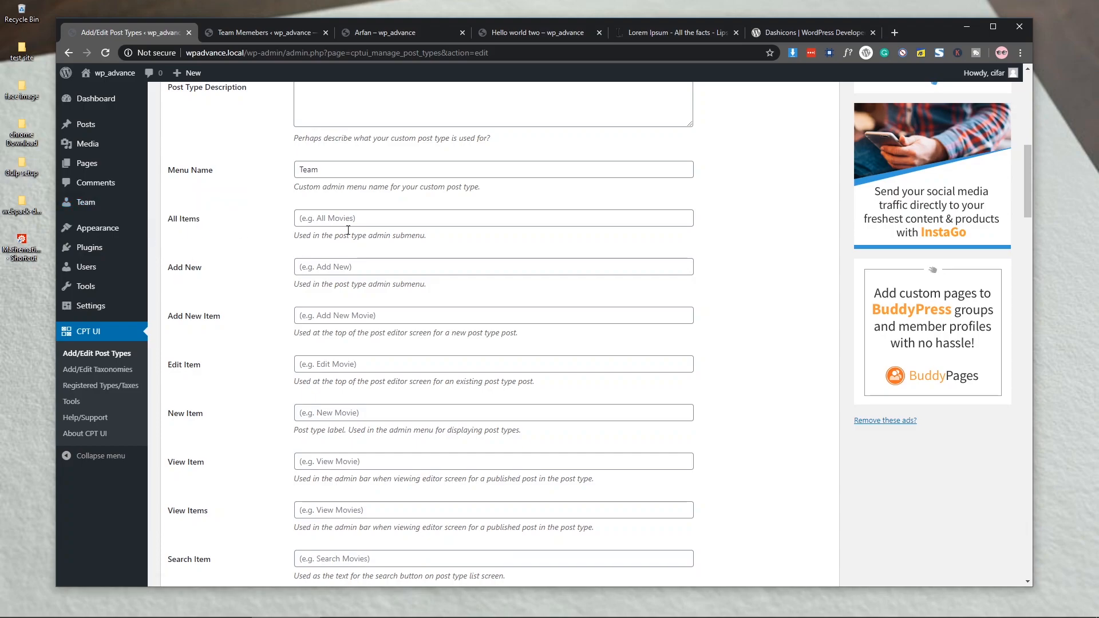
scroll(233, 236, down, 1)
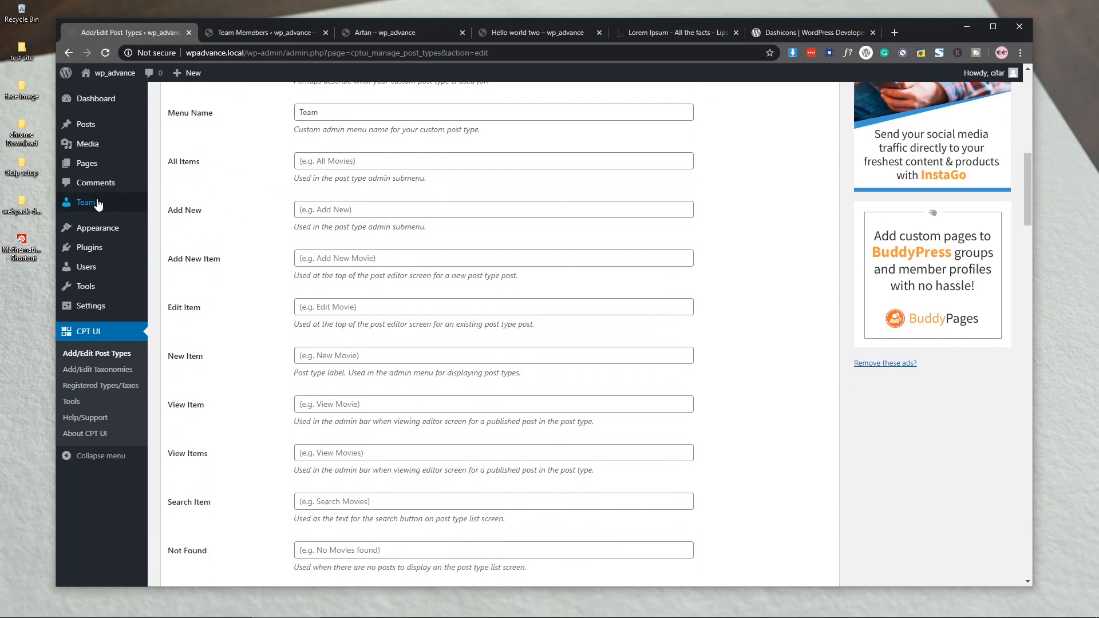
mouse_move(167, 205)
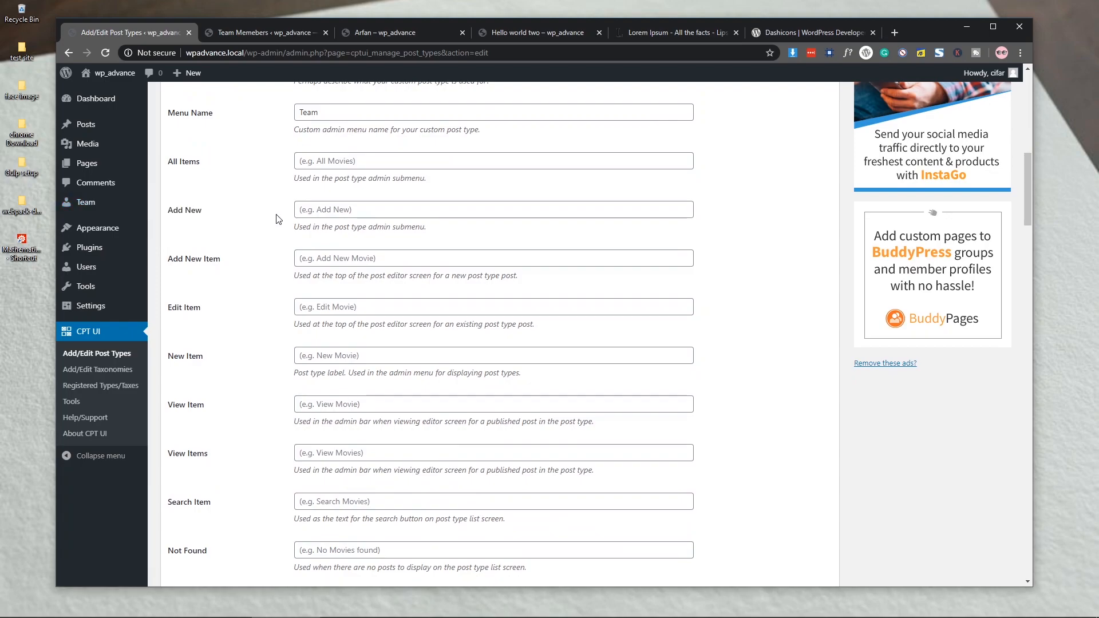
click(351, 206)
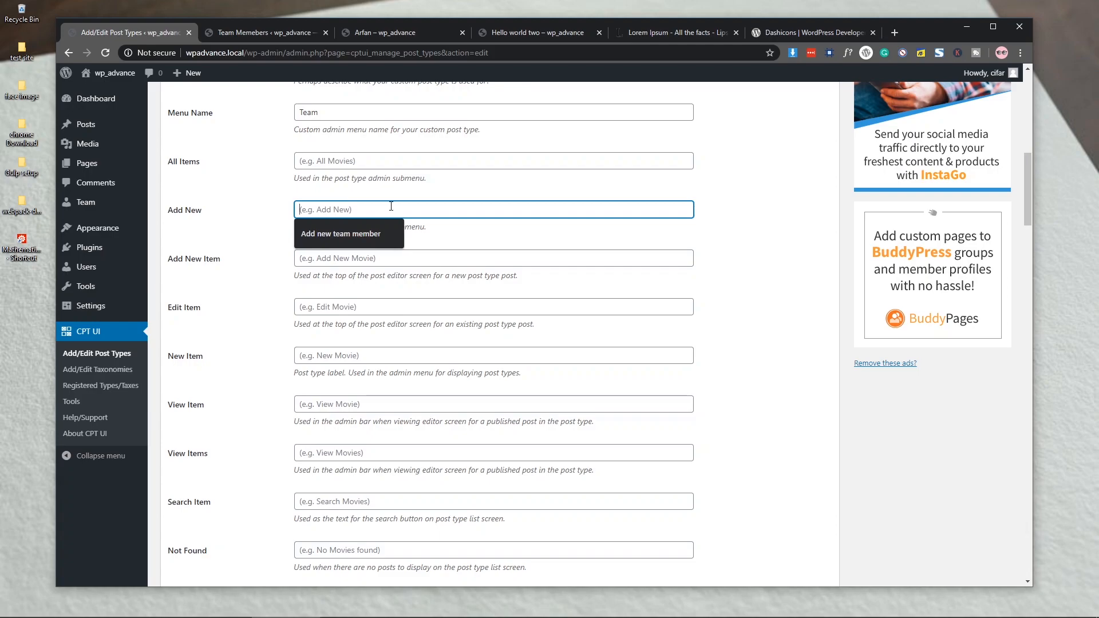
text(Add New Mem)
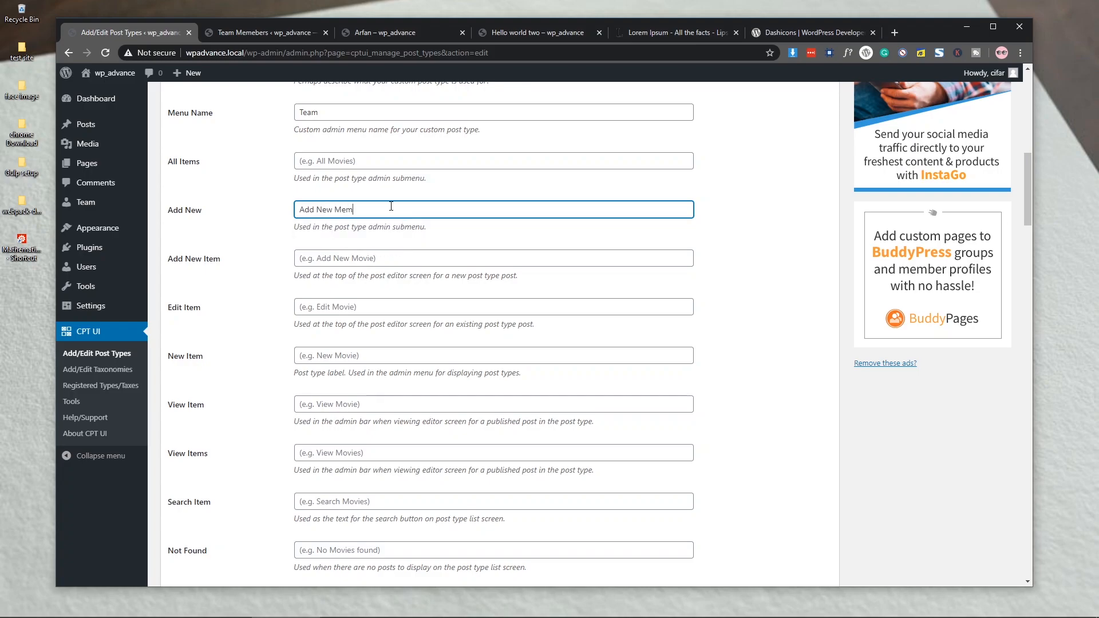
text(ber)
scroll(377, 203, up, 3)
click(192, 115)
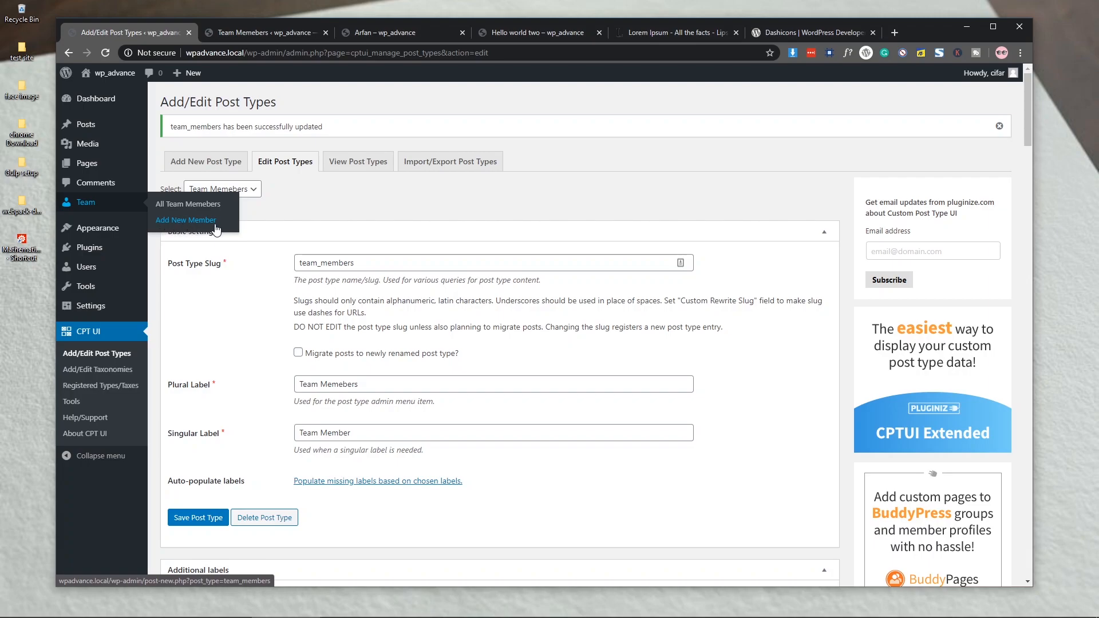
Reload the Team Memebers list to check the customised menu and add-new labels, and return to the post type editor.
scroll(220, 379, down, 4)
scroll(219, 379, down, 3)
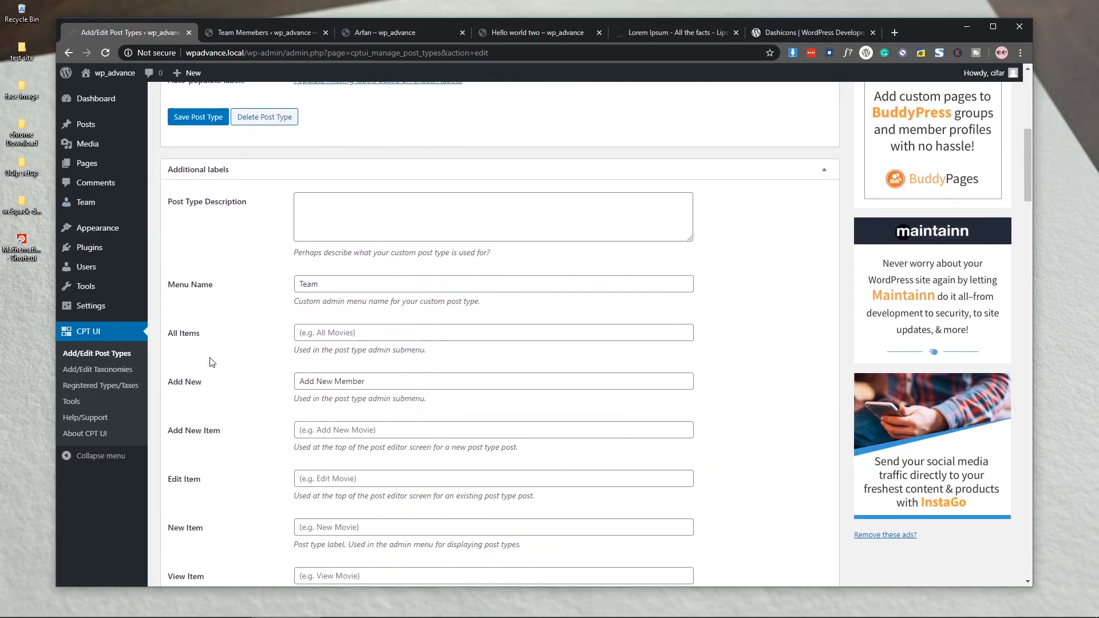
scroll(210, 362, down, 2)
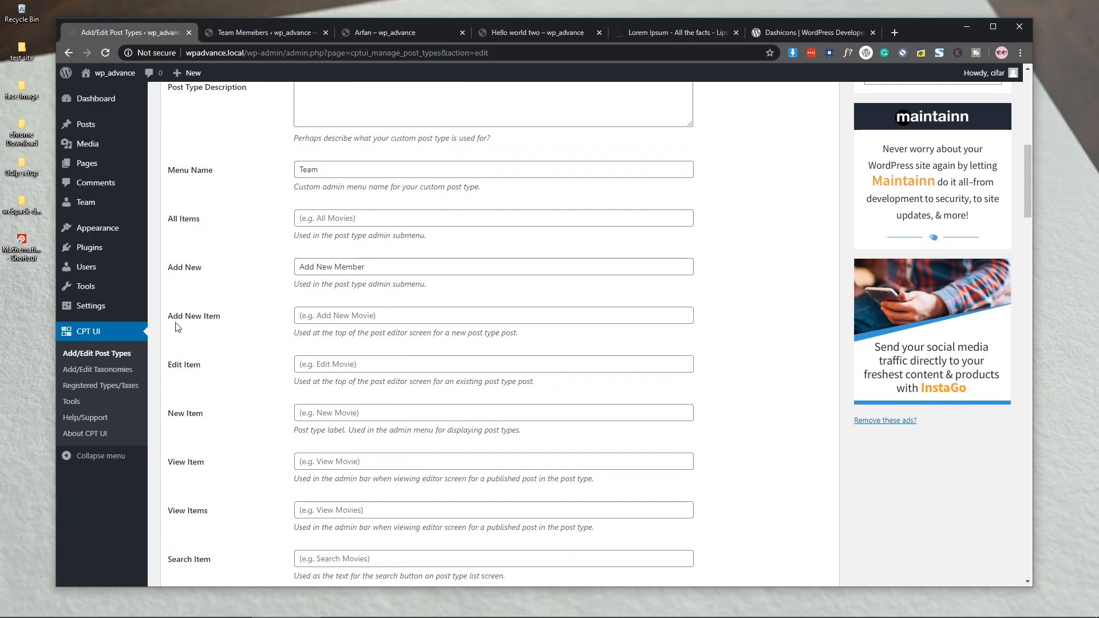
click(255, 32)
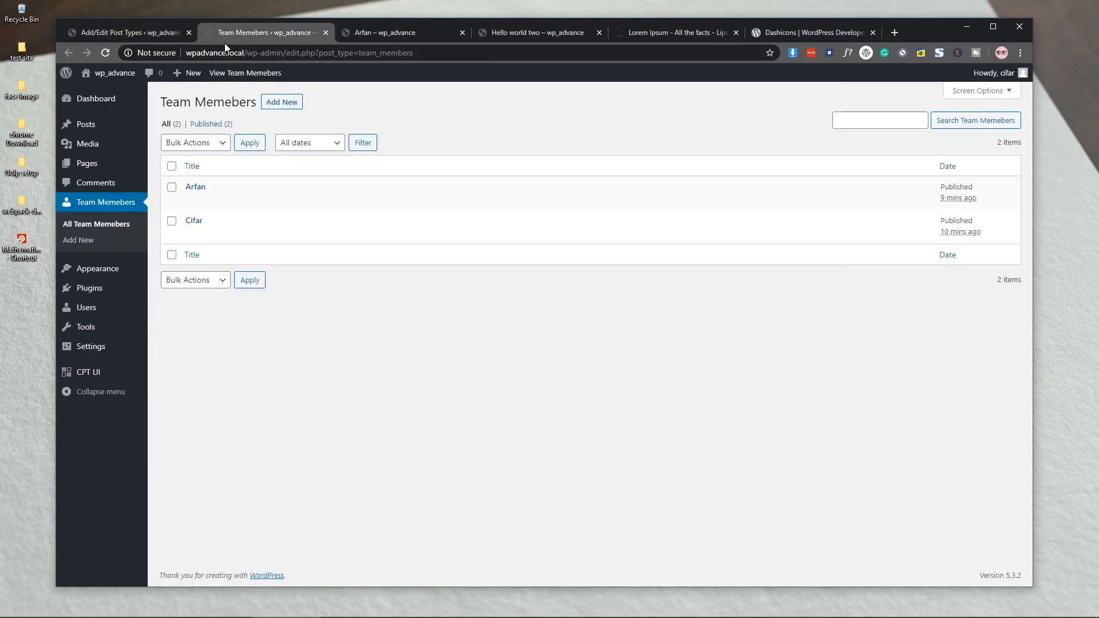
click(104, 52)
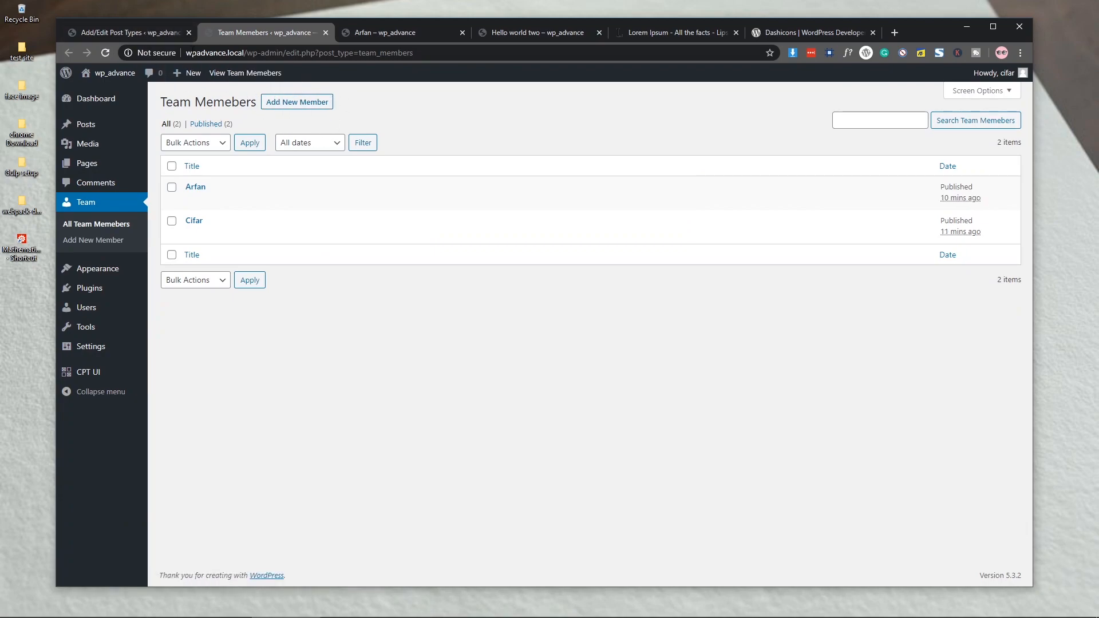
click(150, 33)
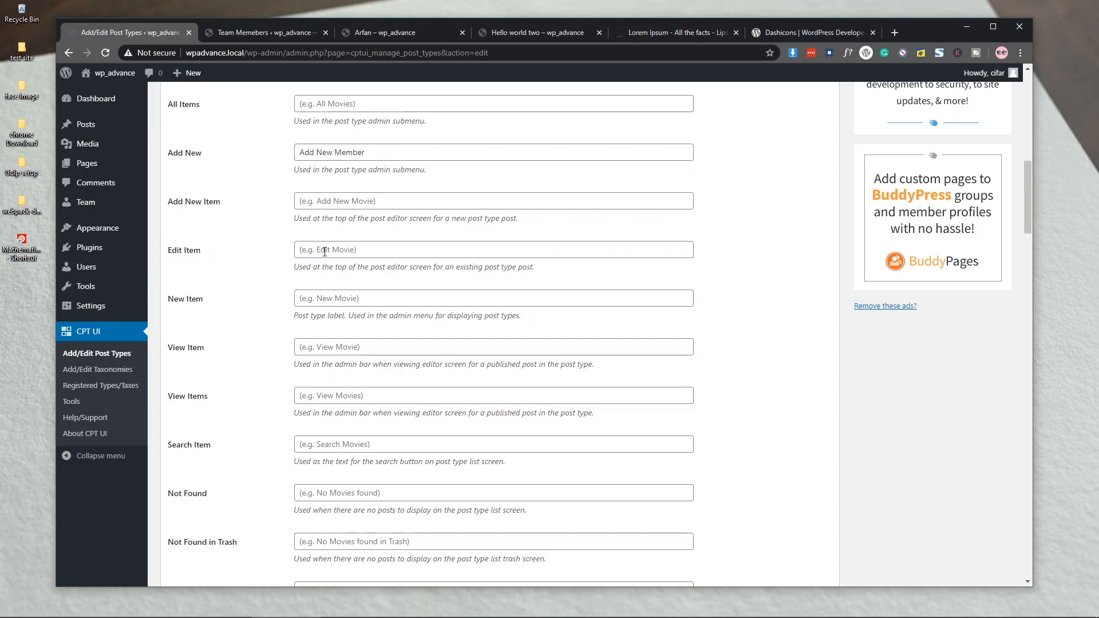
click(370, 250)
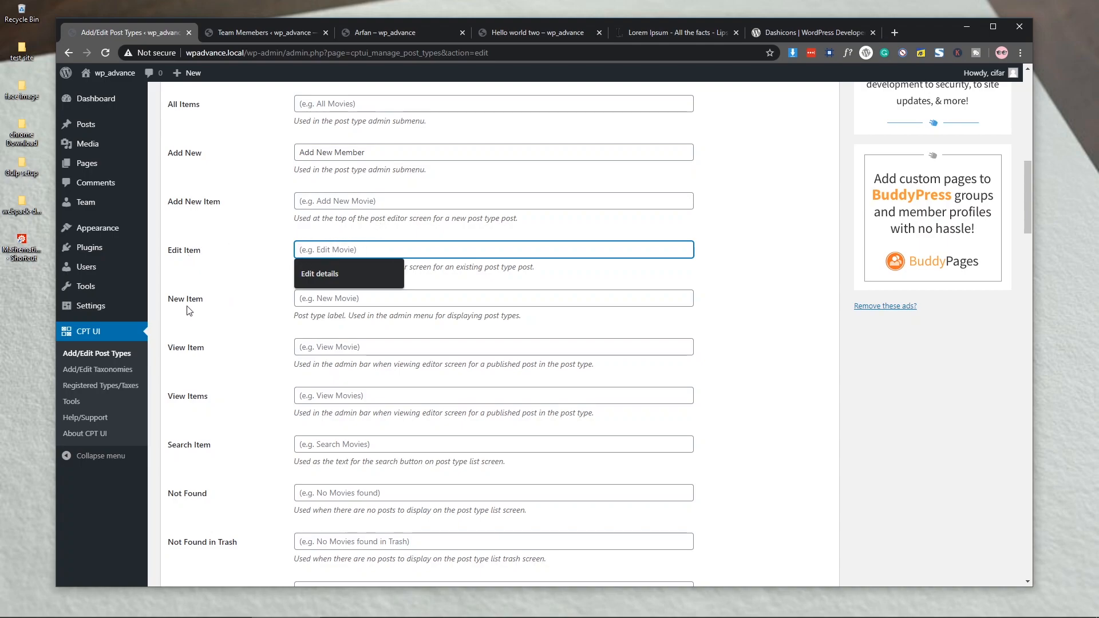
scroll(275, 306, down, 2)
click(338, 183)
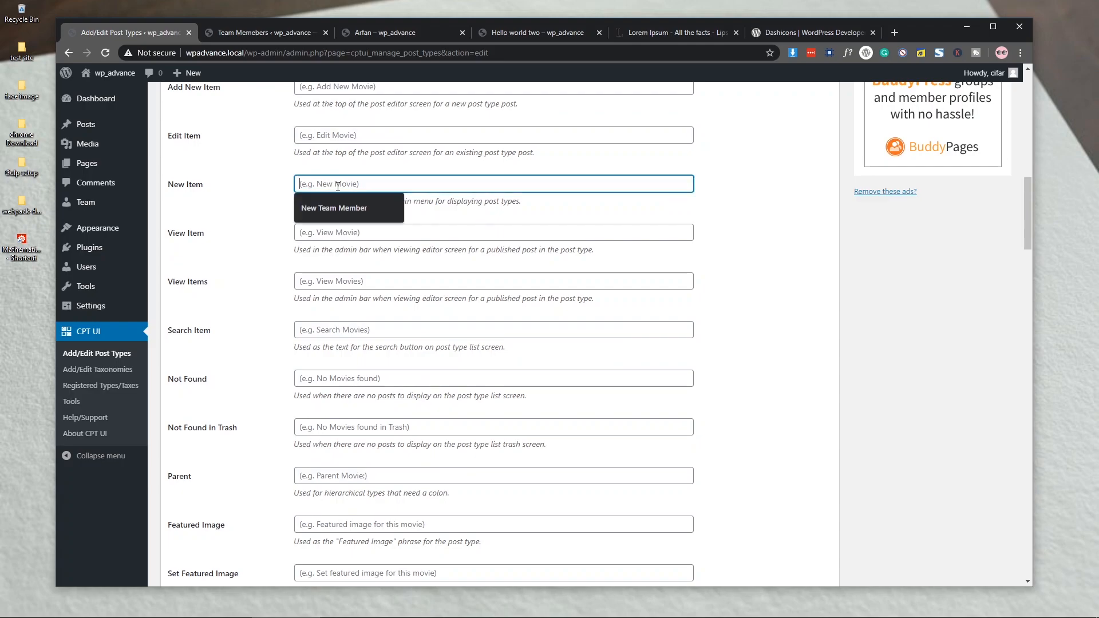
click(260, 202)
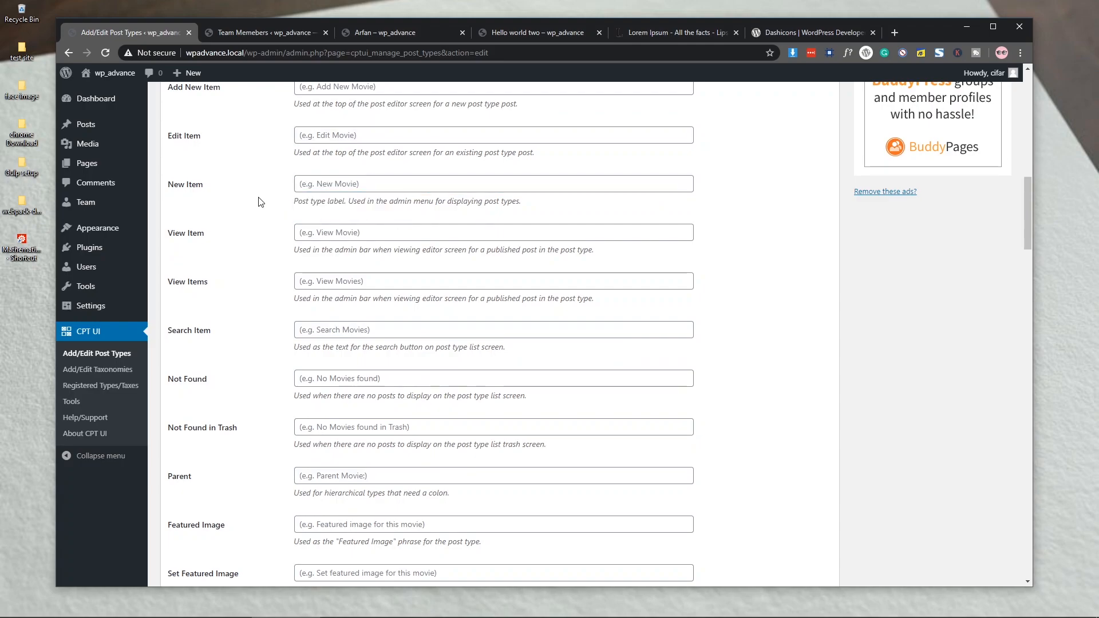
scroll(260, 202, down, 1)
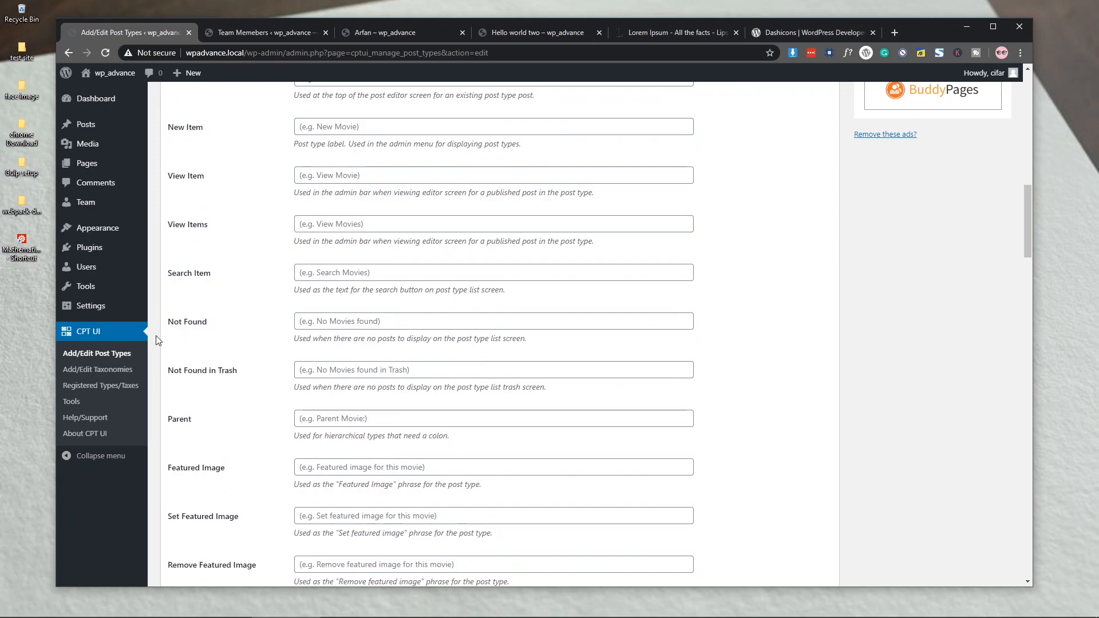
Move all team member posts to the trash with a bulk action and examine the empty-list text.
click(248, 34)
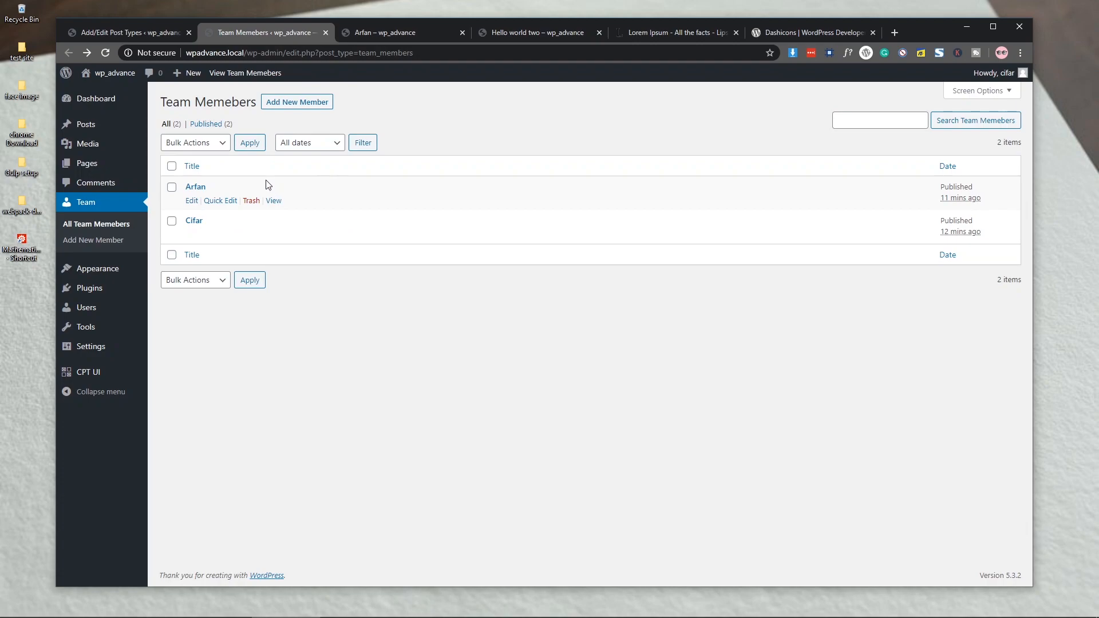
click(171, 166)
click(181, 143)
click(190, 179)
click(249, 143)
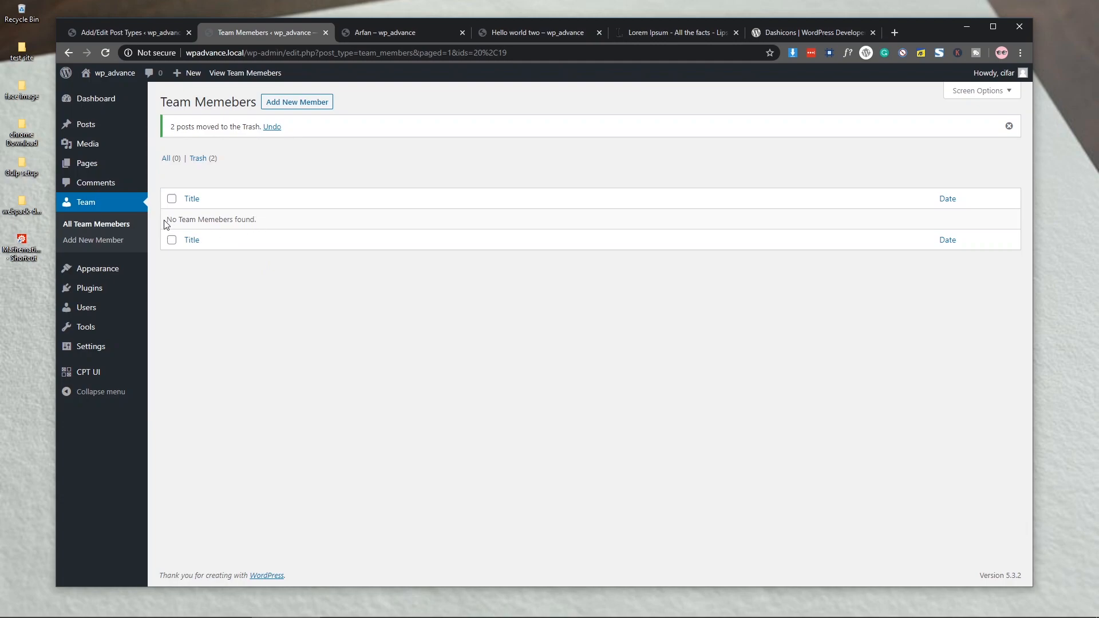
drag(167, 220, 270, 220)
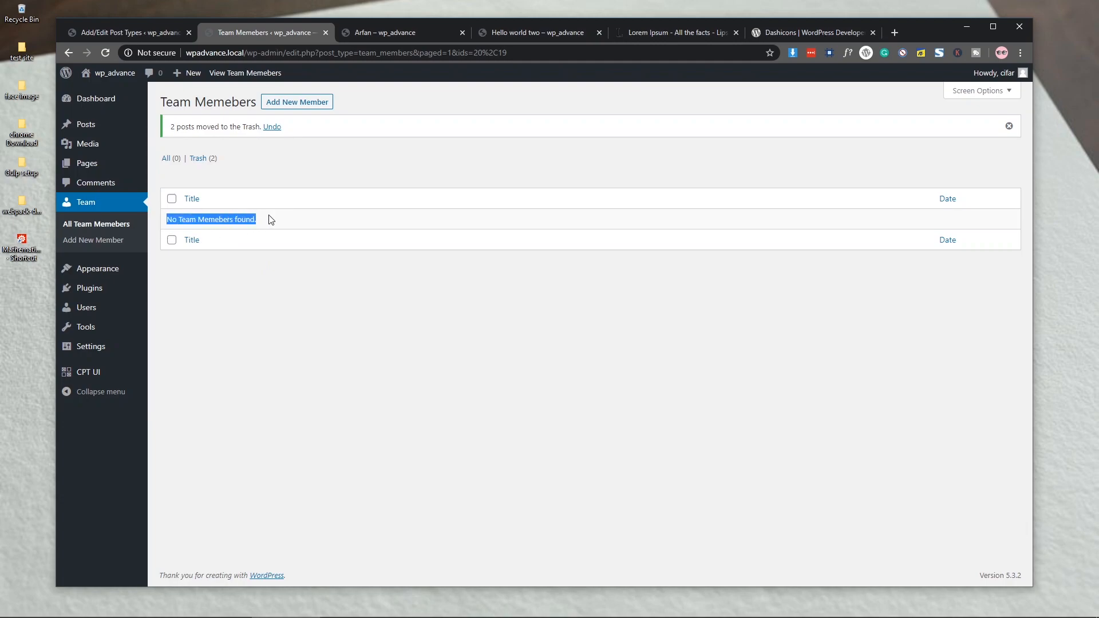
click(218, 215)
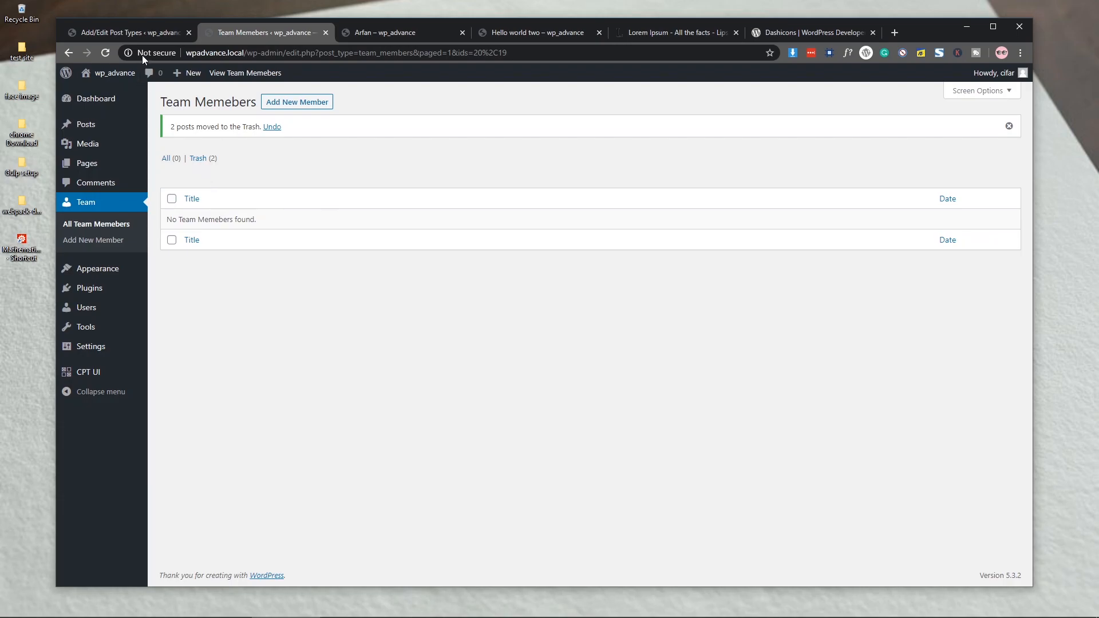
Set the post type's Not Found label to "Test" and save the post type.
click(128, 40)
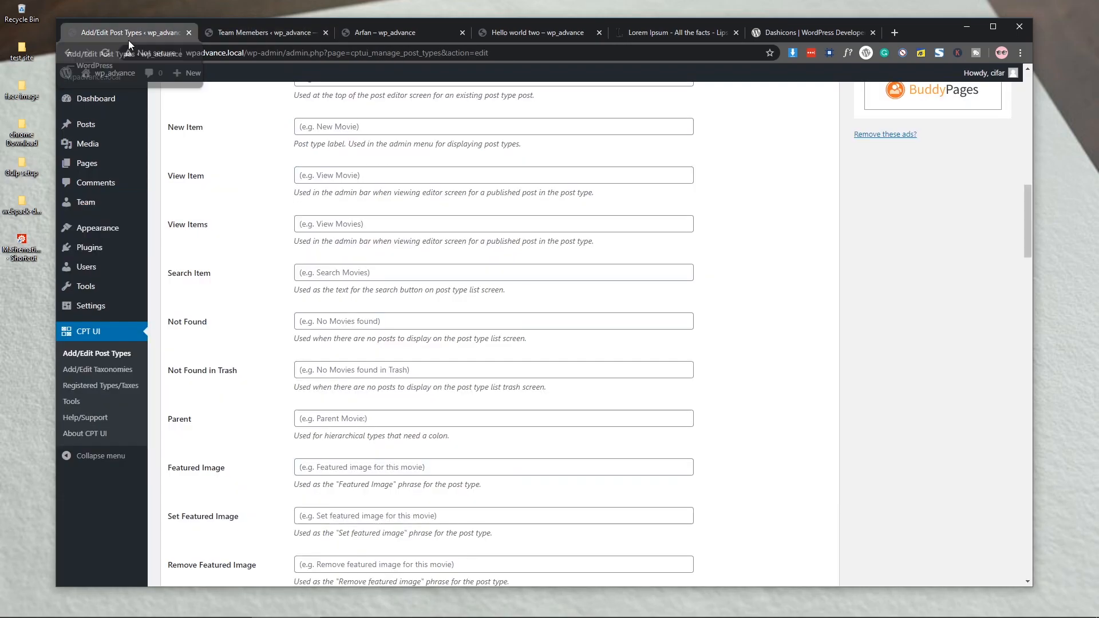
click(319, 323)
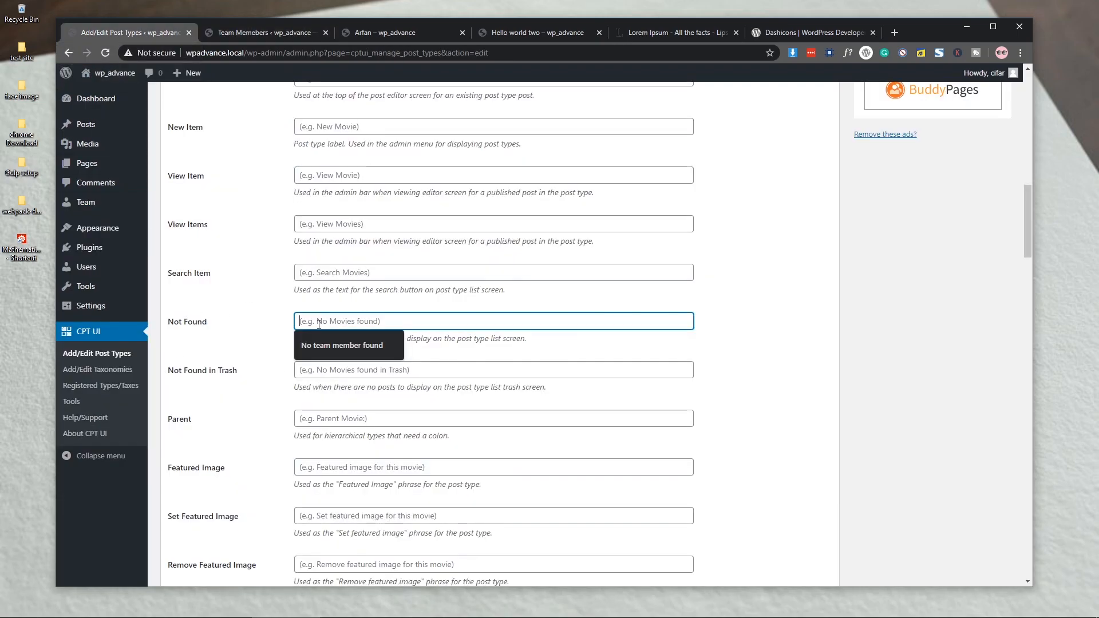
text(Test)
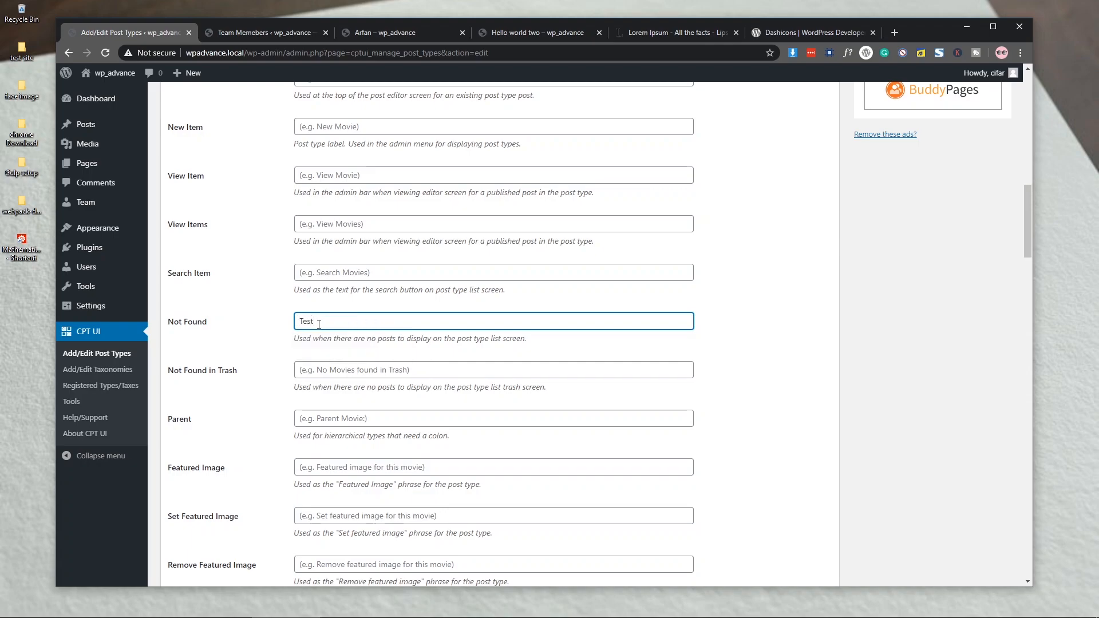
scroll(229, 312, up, 10)
click(194, 288)
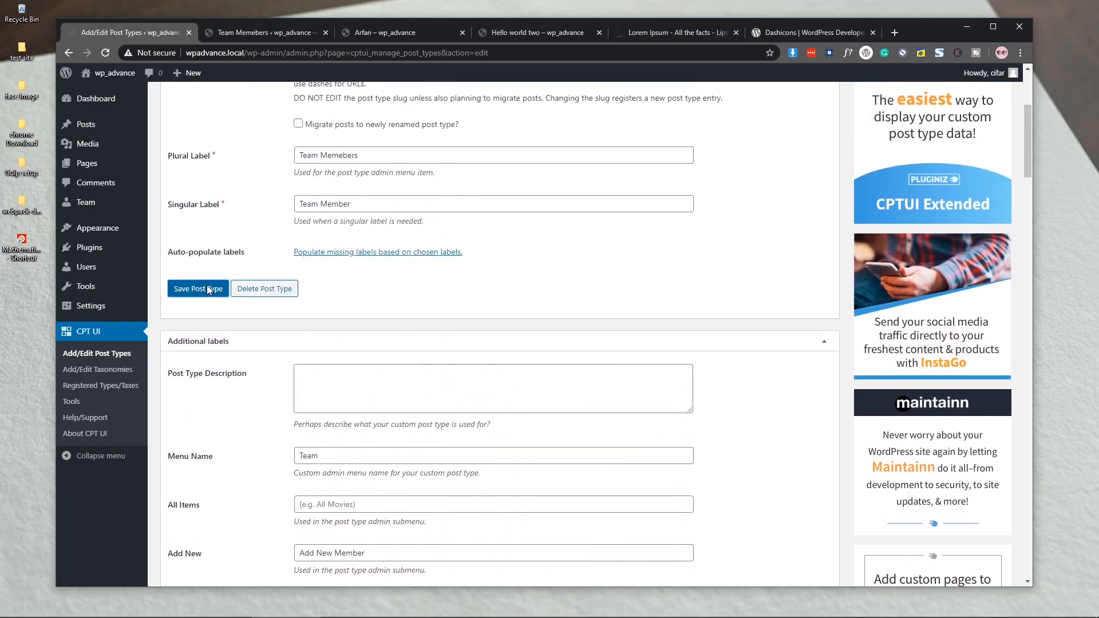
Reload the empty Team Memebers list to check its Not Found text, and return to the post type's additional labels.
click(238, 35)
key(F5)
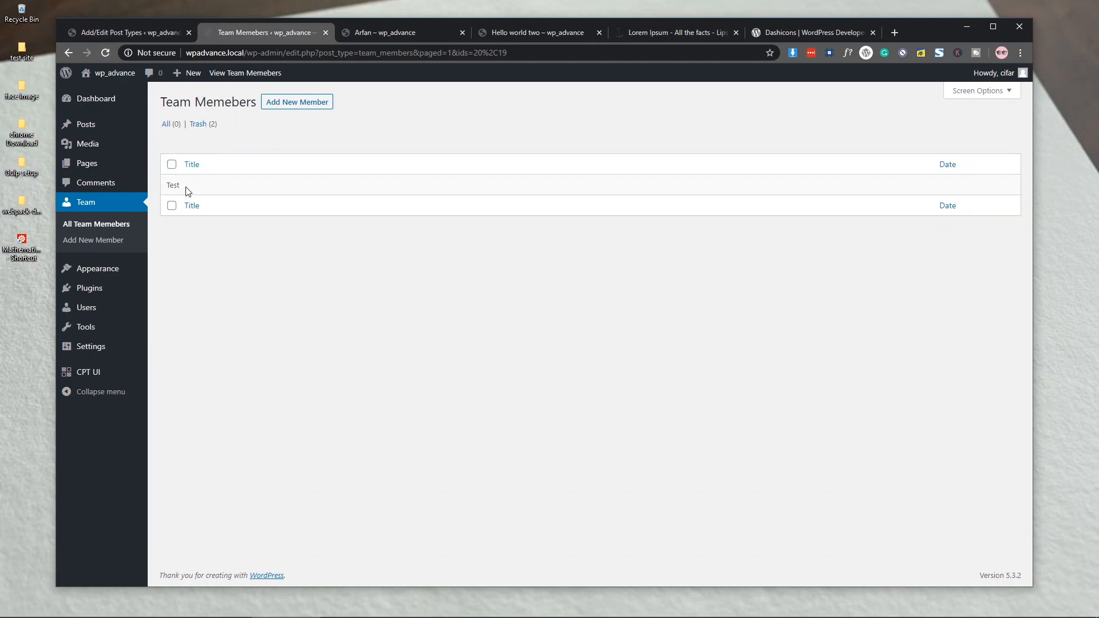
drag(187, 191, 169, 187)
click(136, 33)
scroll(297, 338, down, 15)
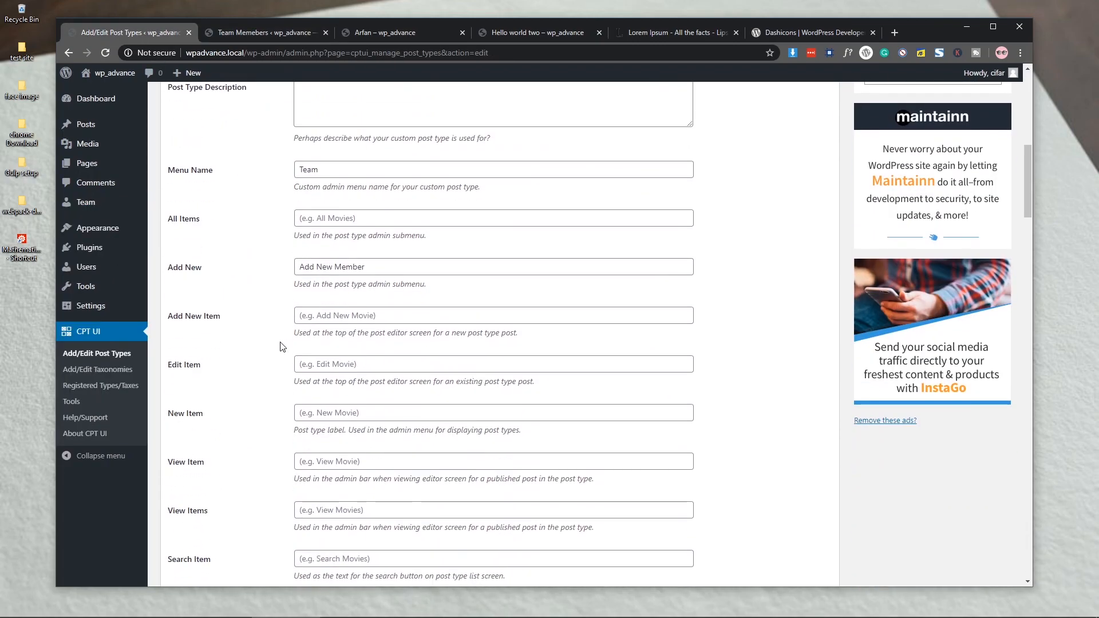
Replace the post type's Not Found label with "No Team Member Found" and save the post type.
scroll(280, 346, up, 4)
scroll(309, 298, down, 3)
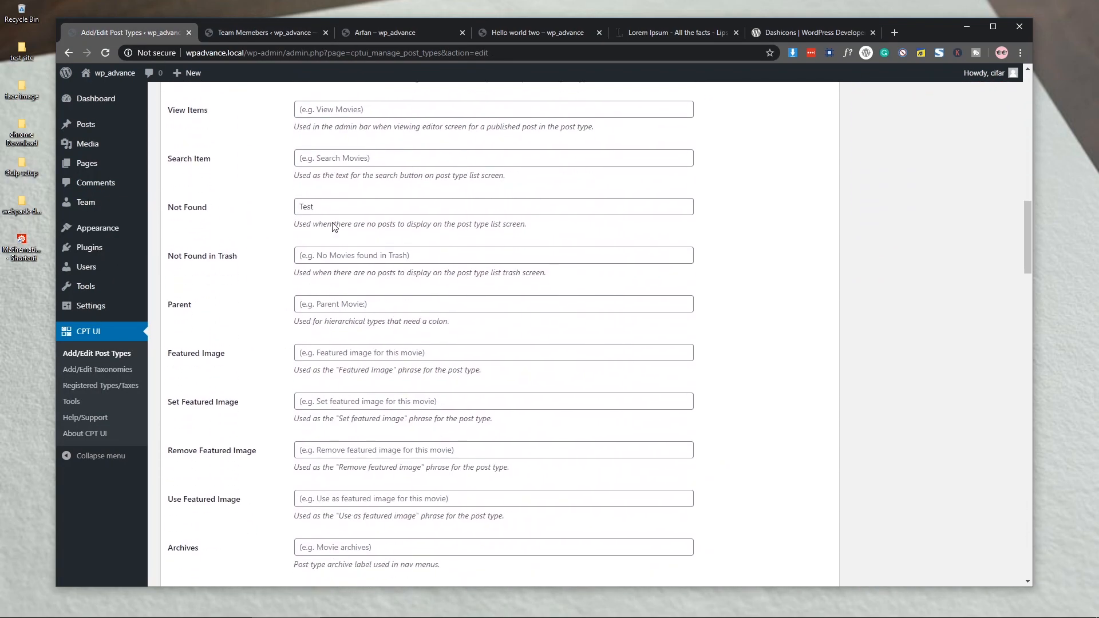
double_click(300, 207)
key(BackSpace)
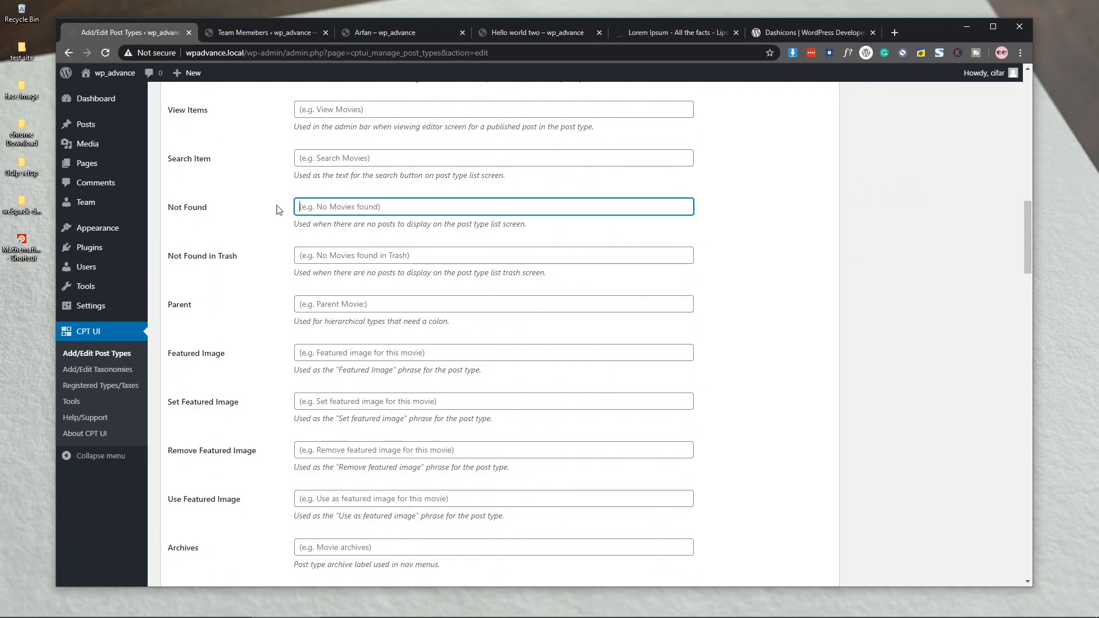
text(No Te)
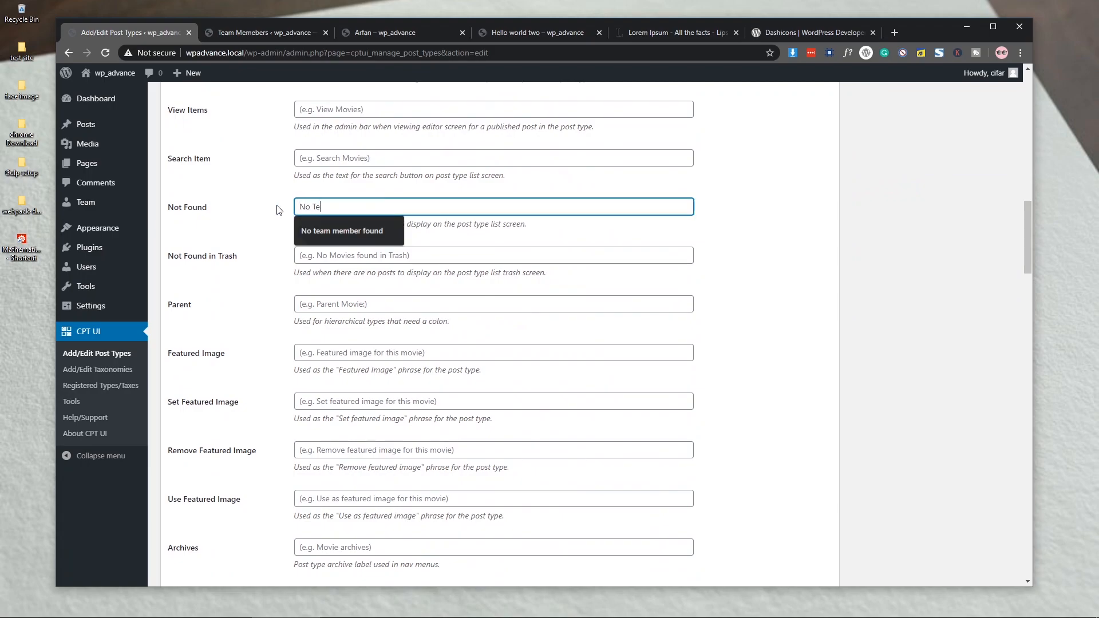
text(am Member Found)
scroll(249, 202, up, 11)
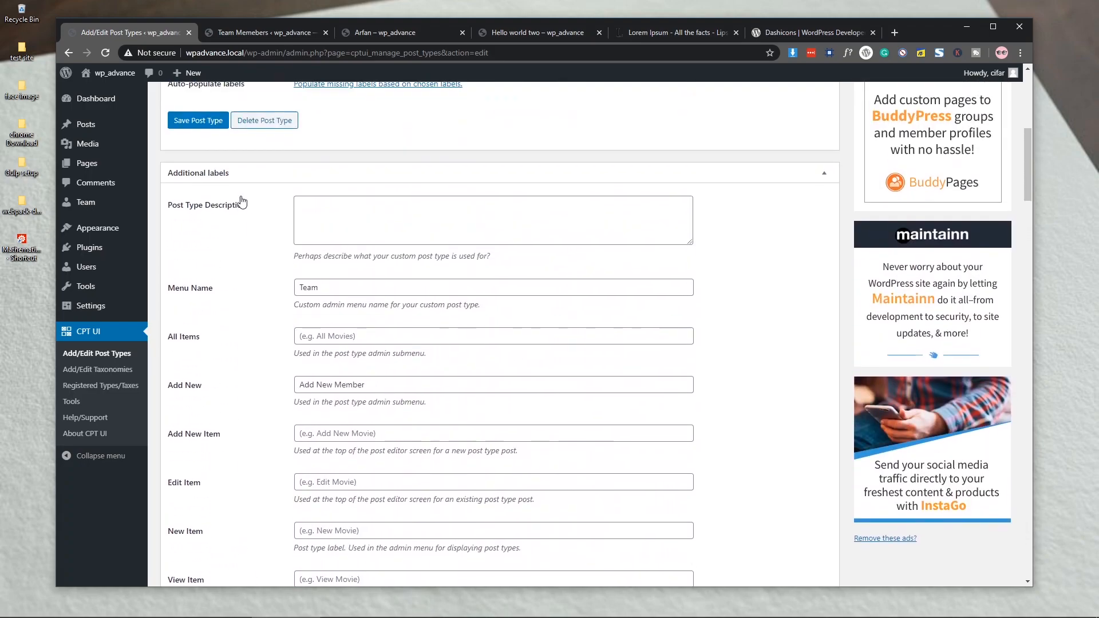
click(196, 234)
Reload the Team Memebers list, restore both trashed posts with a bulk action, and show all team member posts.
click(269, 34)
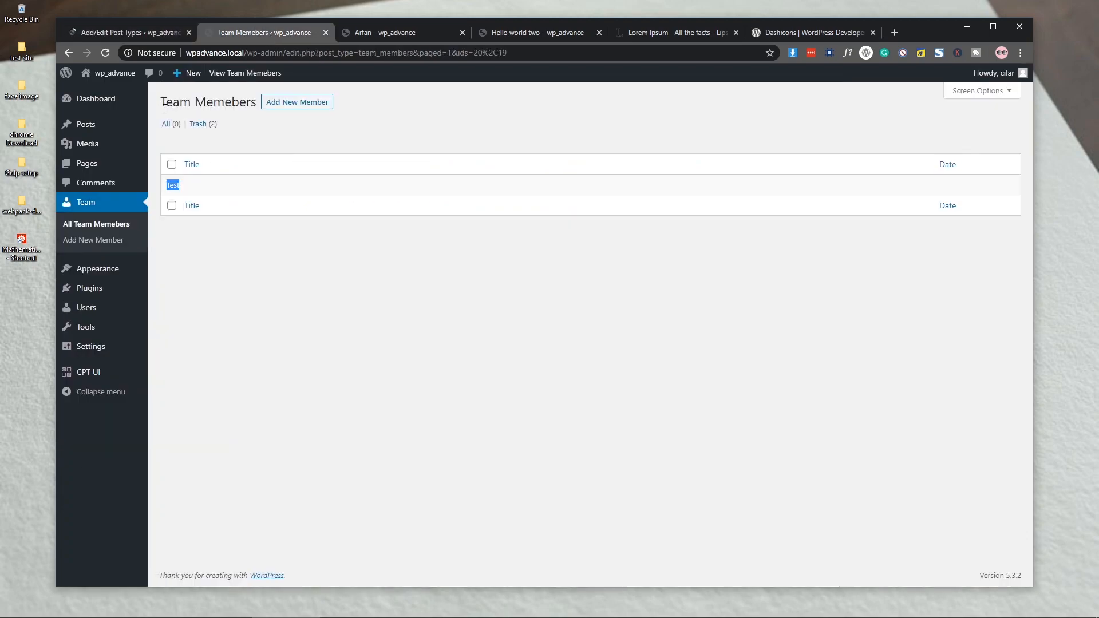
click(104, 54)
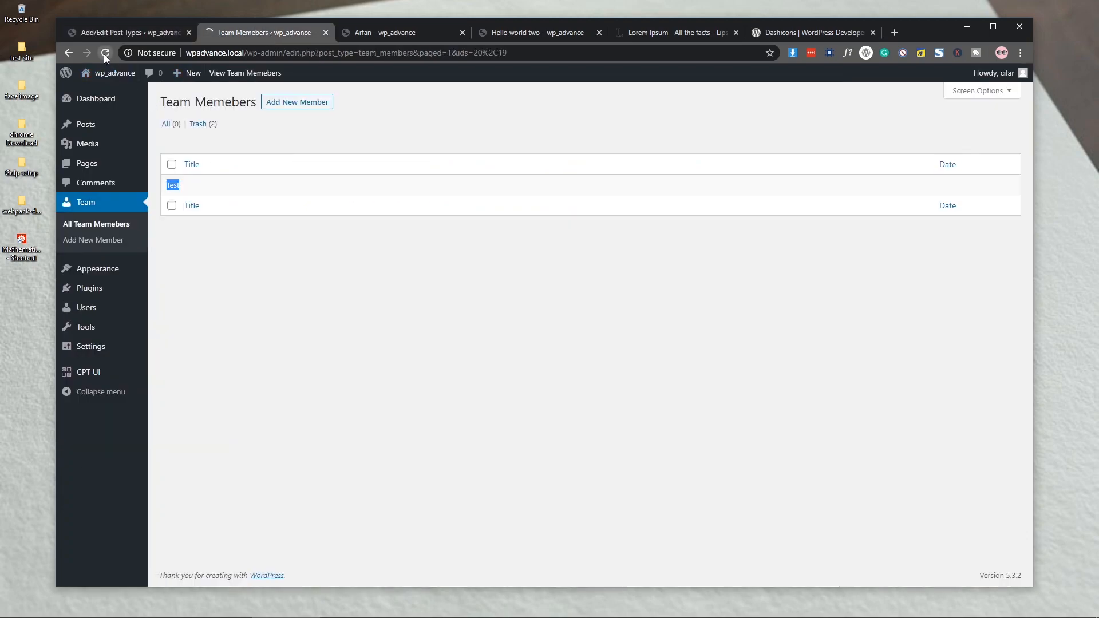
click(200, 124)
click(172, 166)
click(190, 143)
click(183, 169)
click(269, 143)
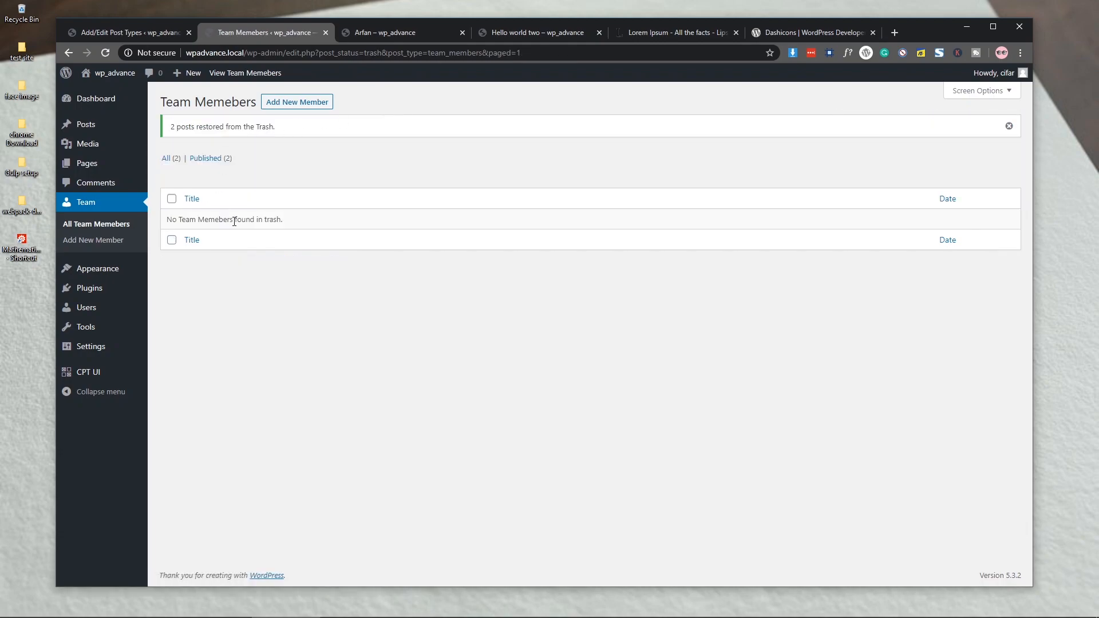
click(167, 158)
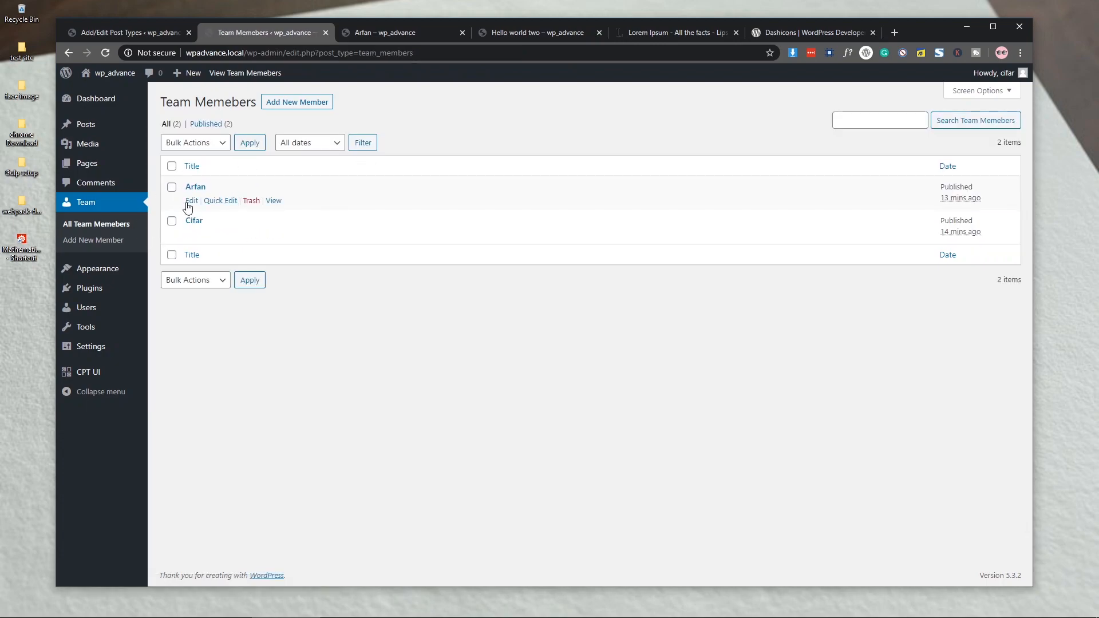
Open the first listed team member for editing, set a woman's portrait photo as its featured image, and update the post.
click(191, 200)
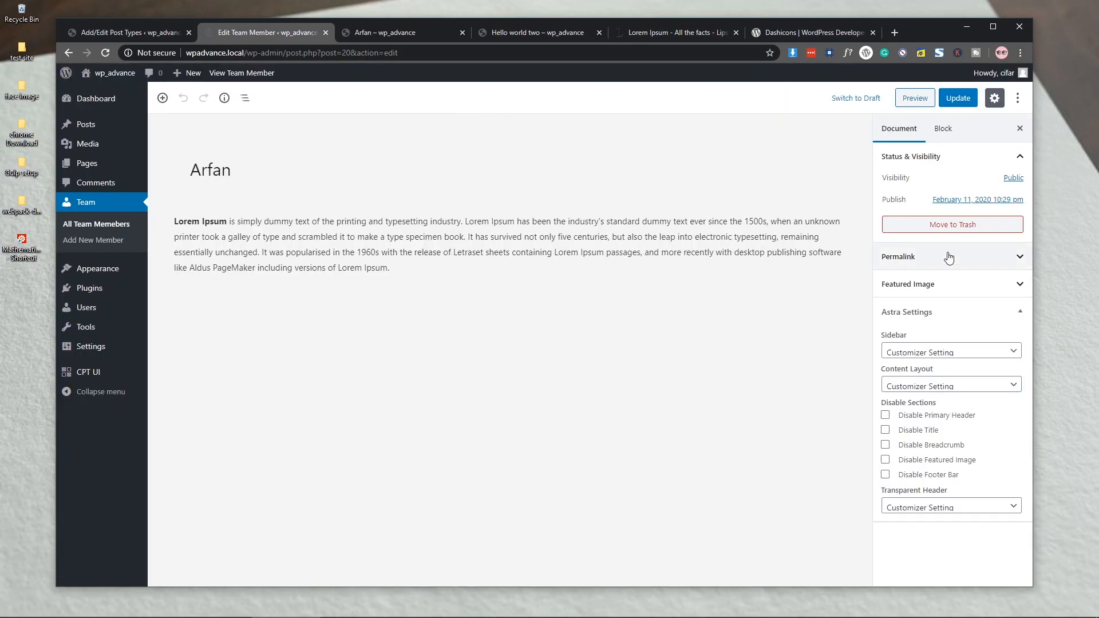
click(924, 287)
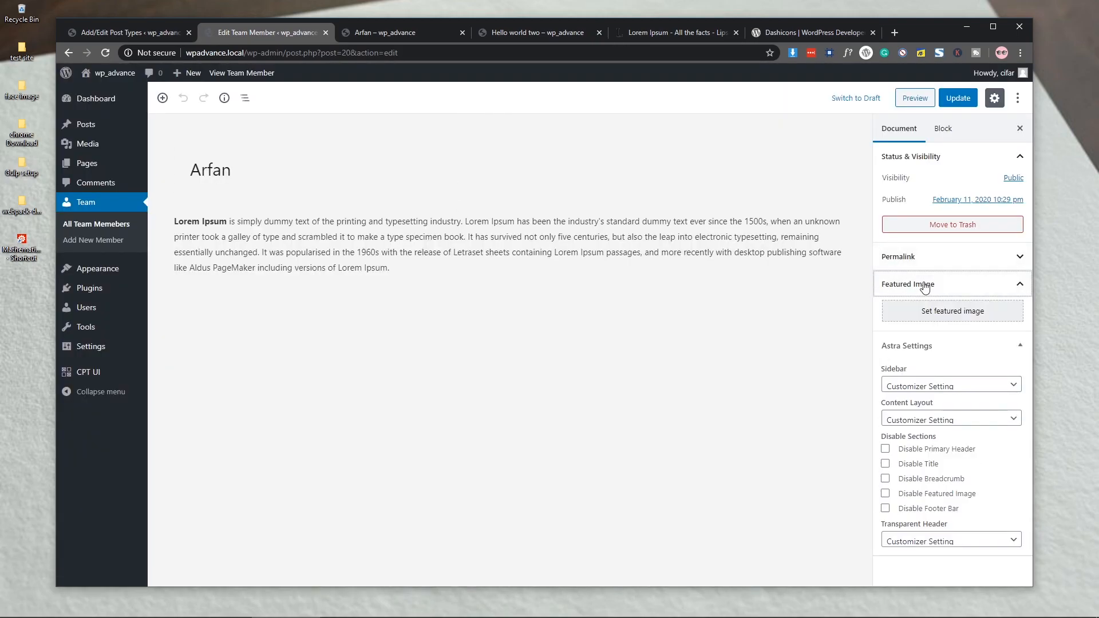
click(918, 312)
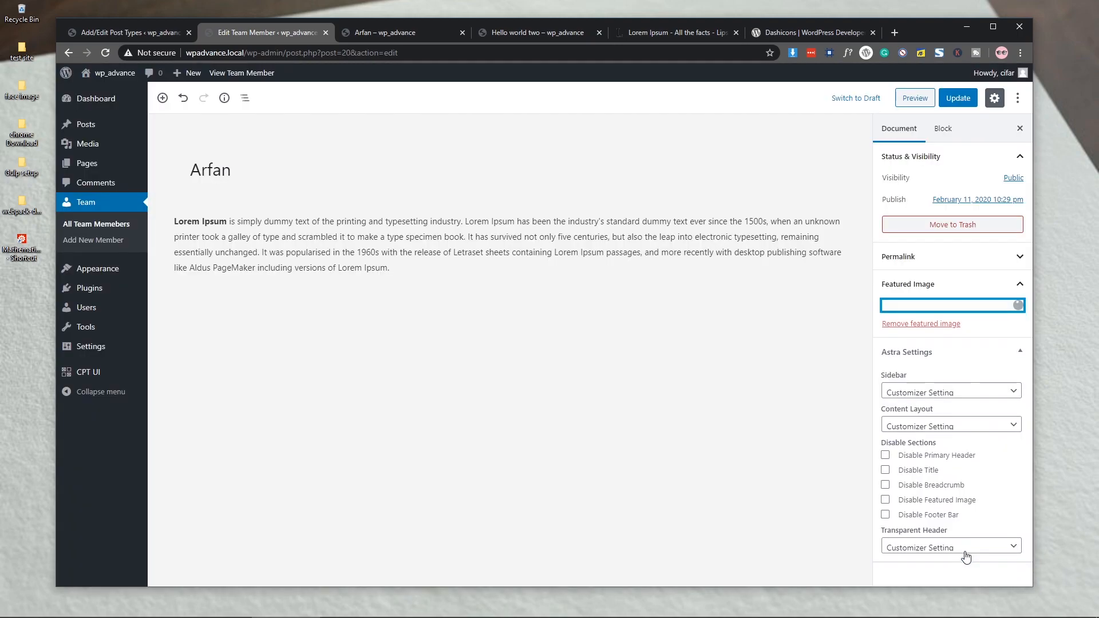
click(957, 98)
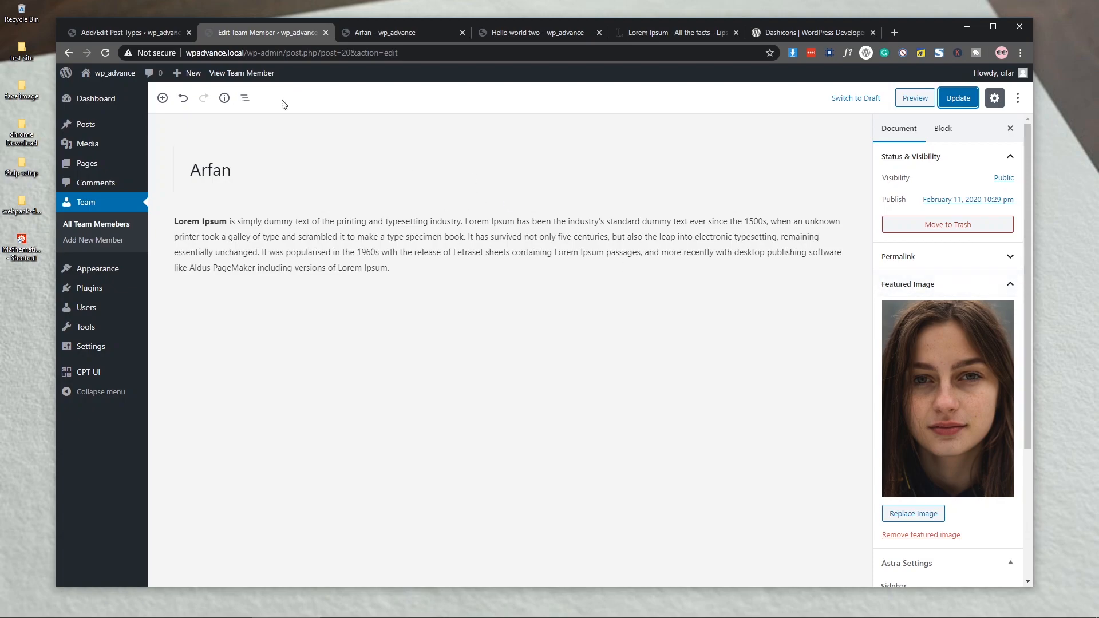
Set the team members post type's Featured Image label to "Profile Picture" and save the post type.
click(153, 34)
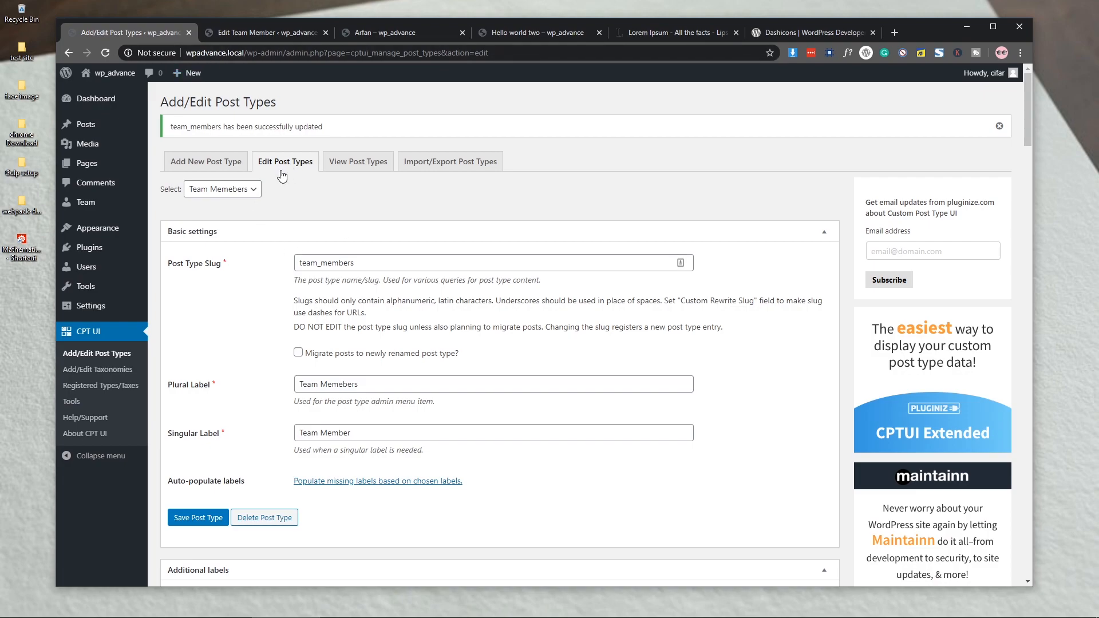
scroll(269, 316, down, 7)
scroll(269, 317, down, 10)
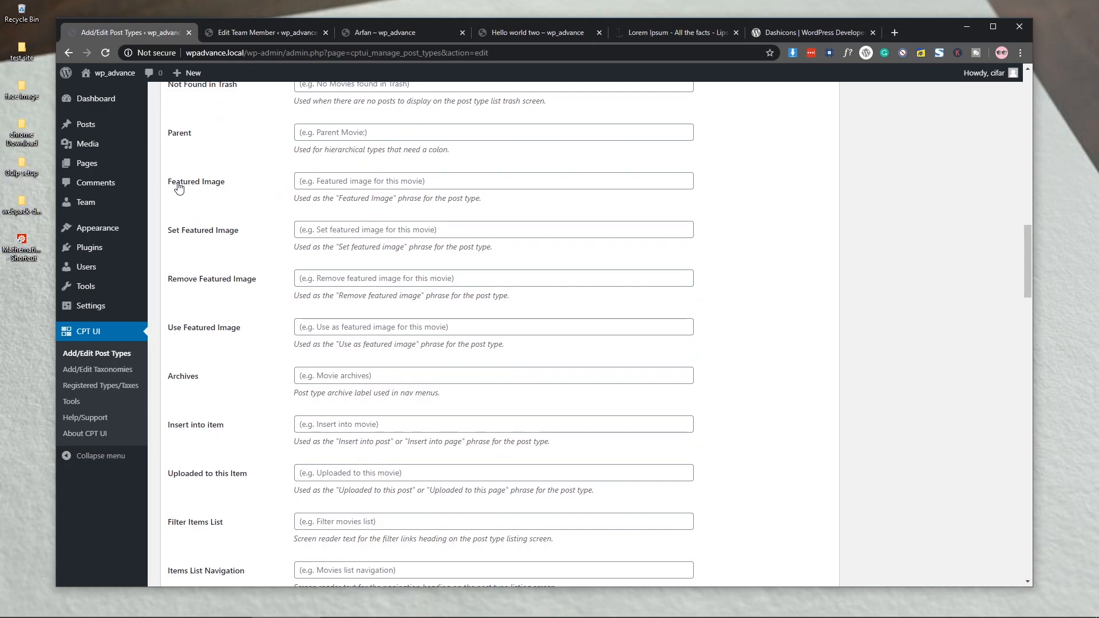
click(337, 182)
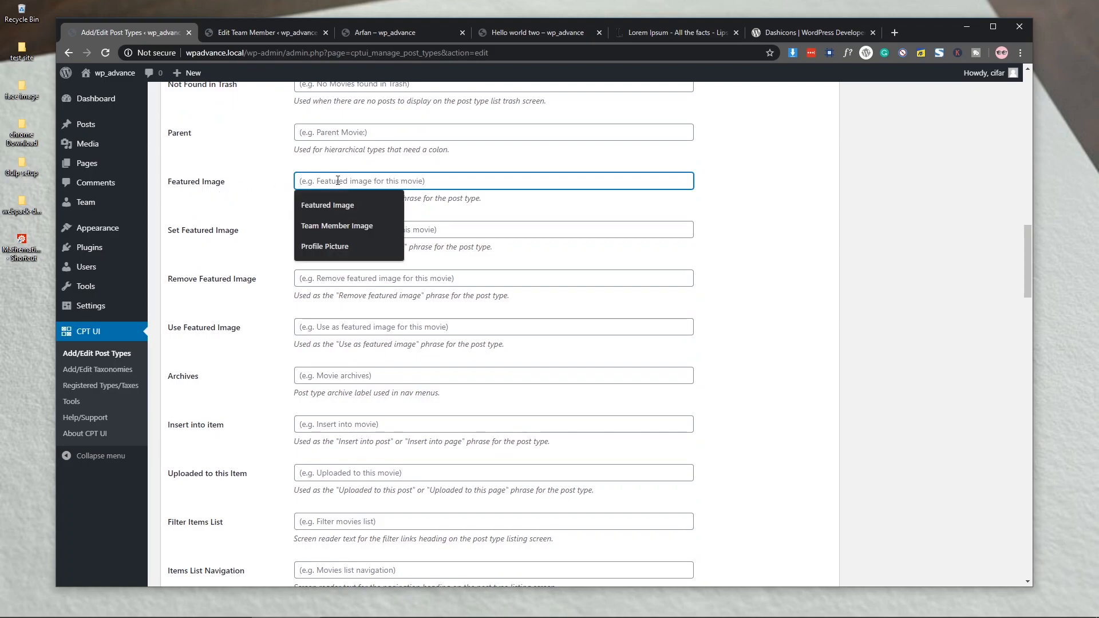
text(P)
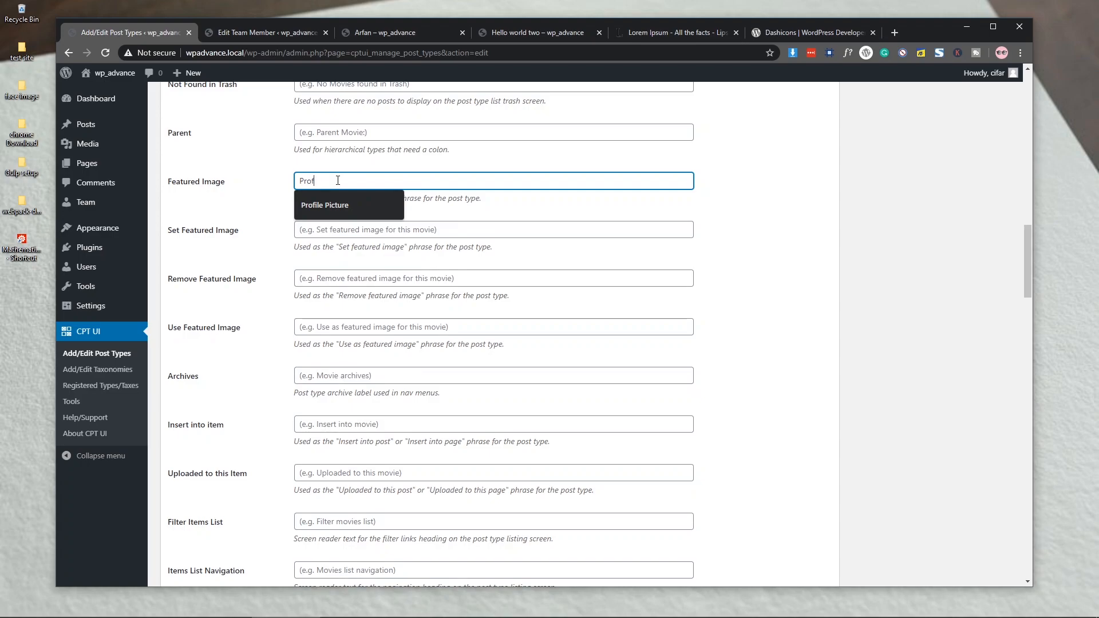
text(rof)
key(Down)
key(Return)
scroll(343, 178, up, 7)
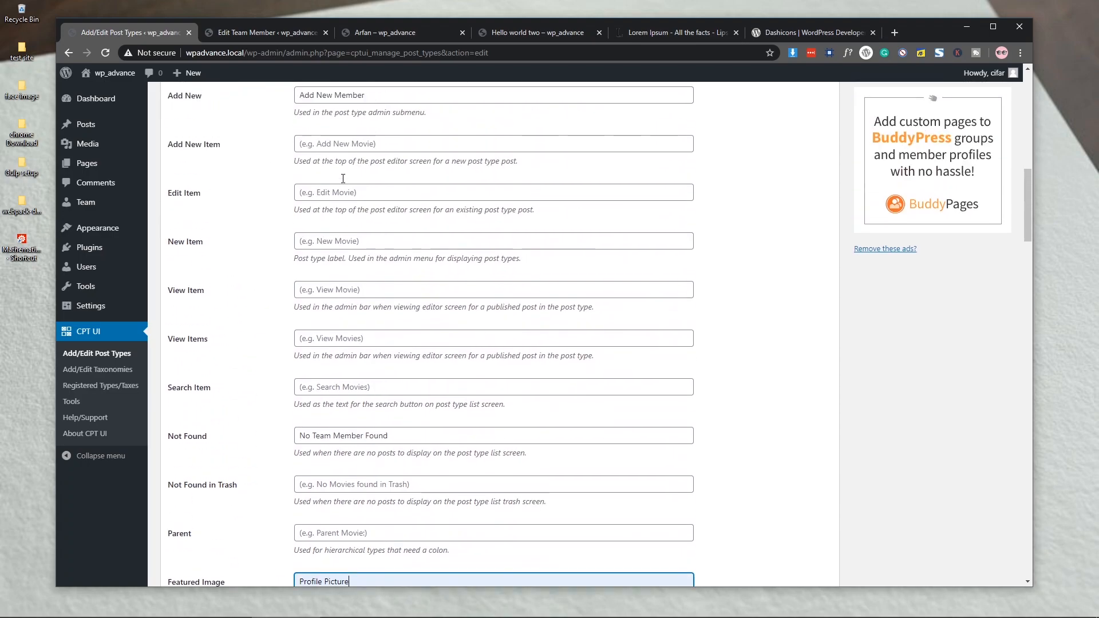
scroll(342, 179, up, 10)
click(197, 403)
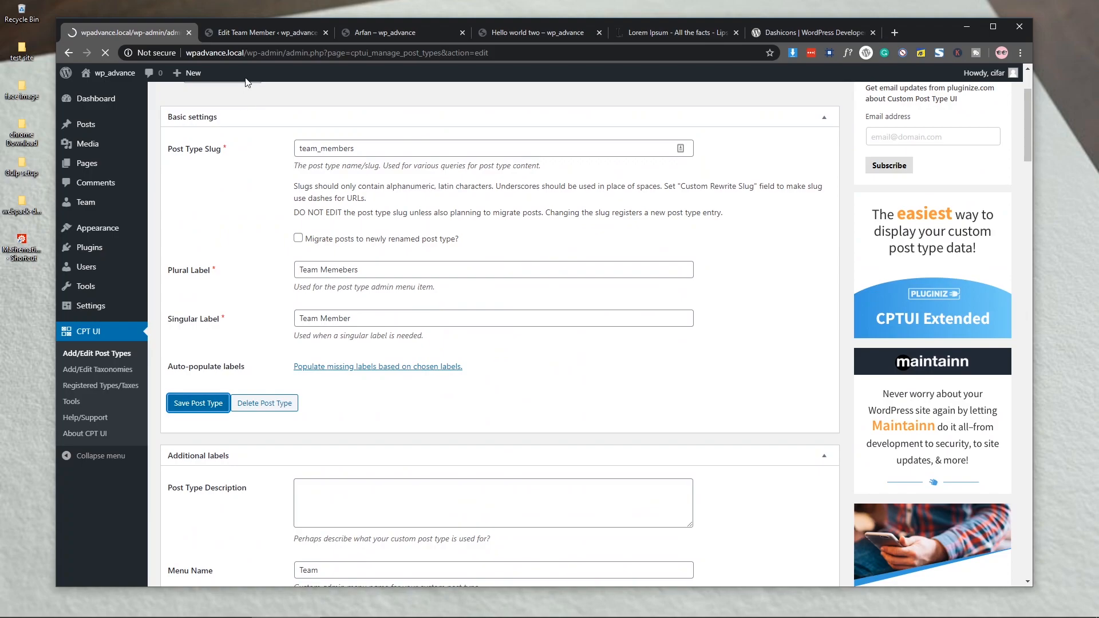
Reload the team member's edit screen and examine the labels around its featured image.
click(266, 33)
click(105, 53)
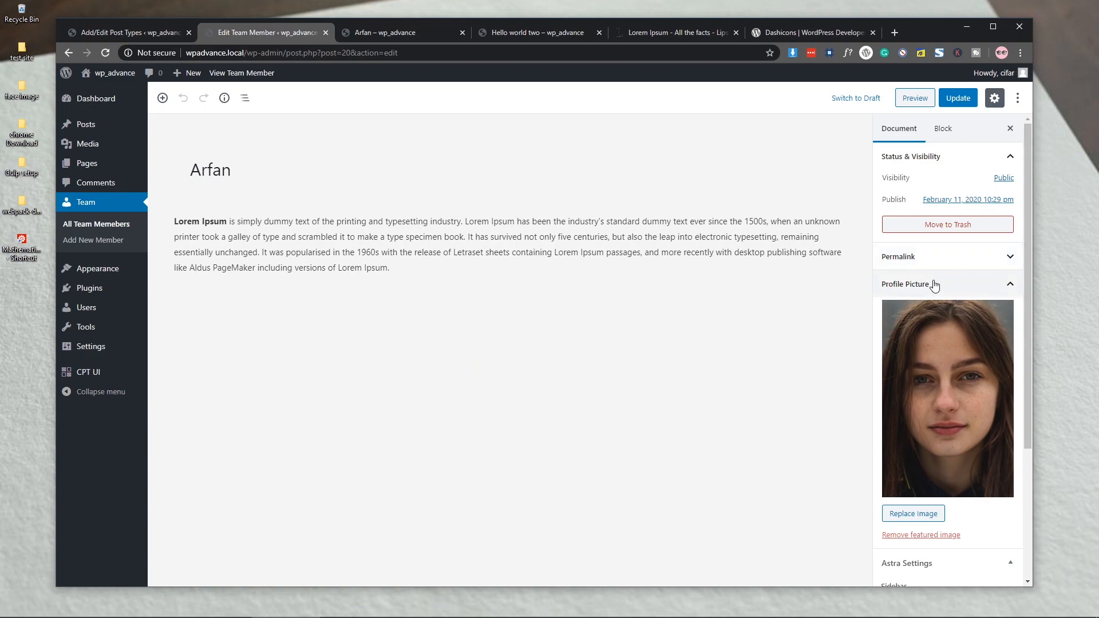
scroll(934, 285, down, 3)
scroll(968, 229, up, 2)
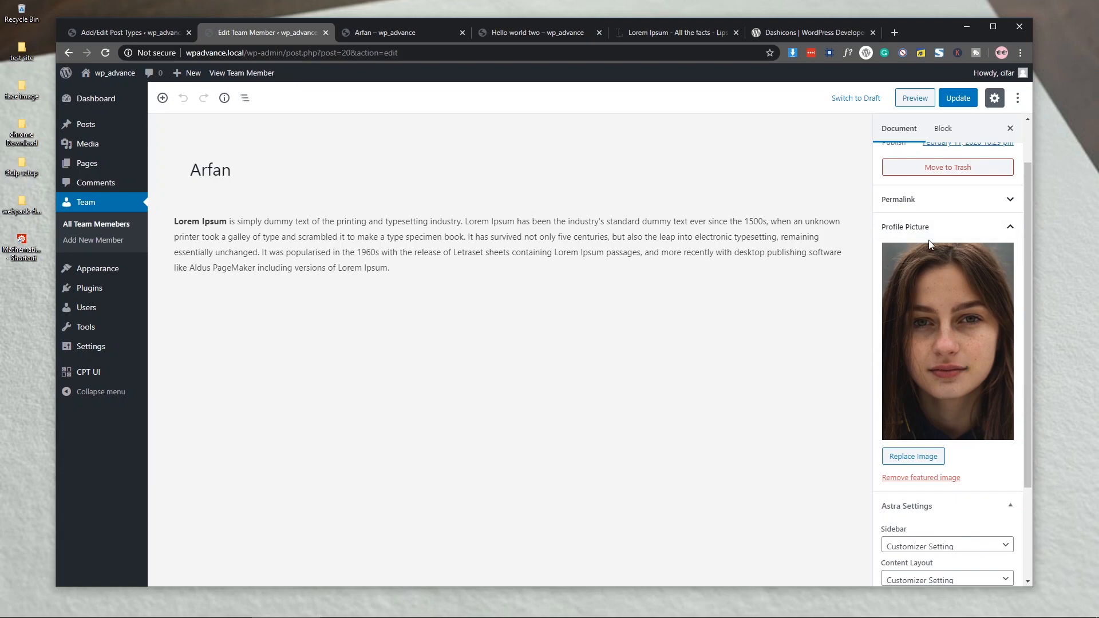
scroll(929, 239, down, 1)
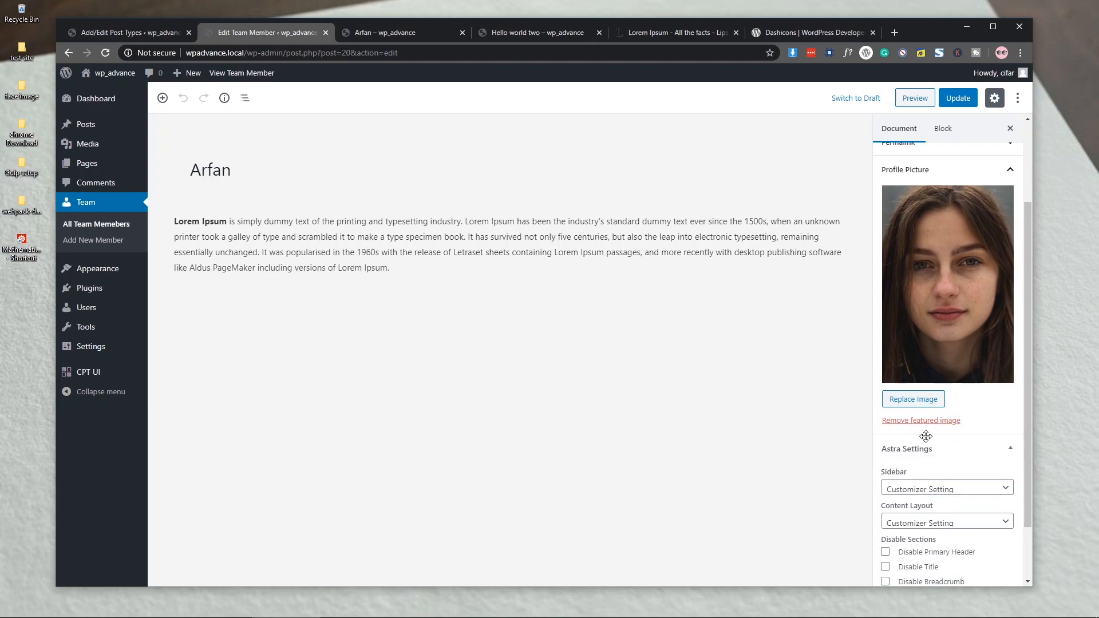
Set the post type's Remove Featured Image label to "Remove Profile Picture" and save the post type.
click(127, 32)
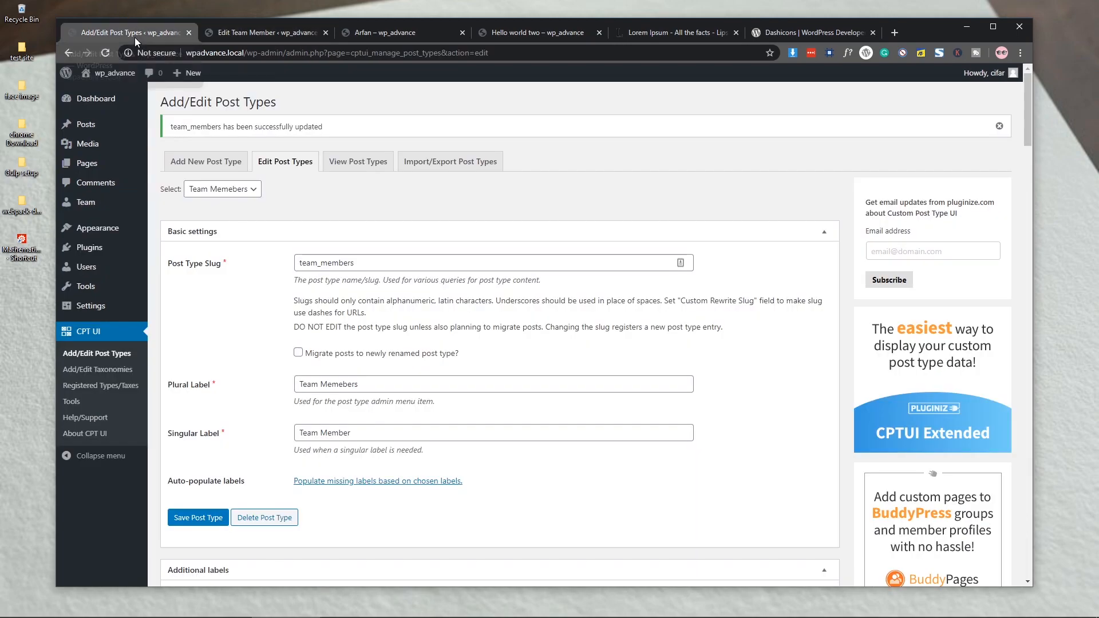
scroll(278, 381, down, 7)
scroll(278, 380, down, 7)
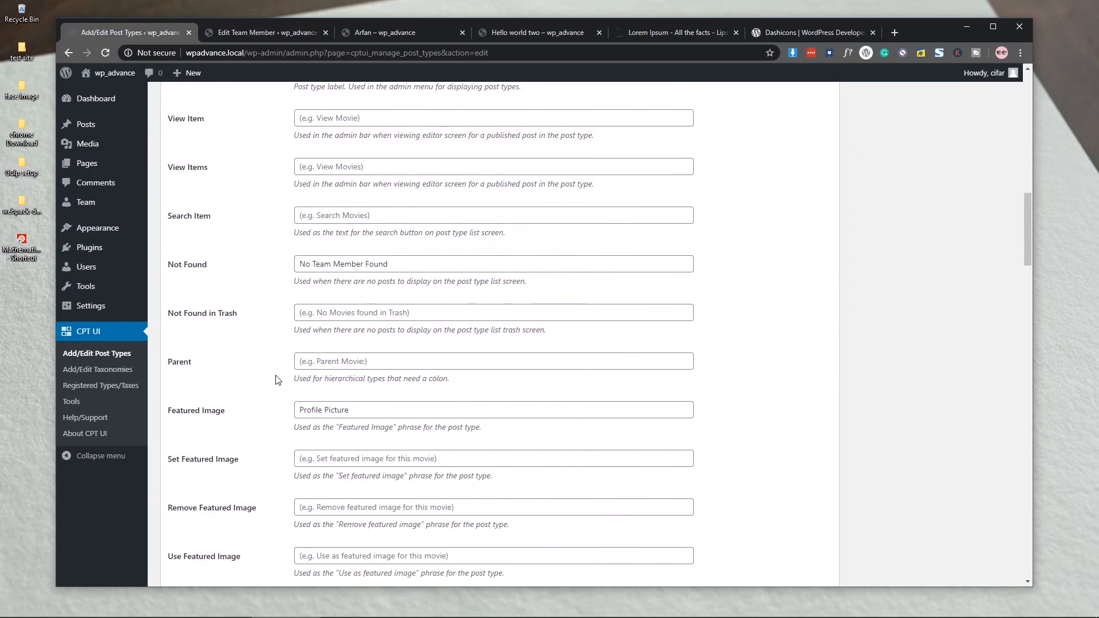
scroll(193, 296, down, 3)
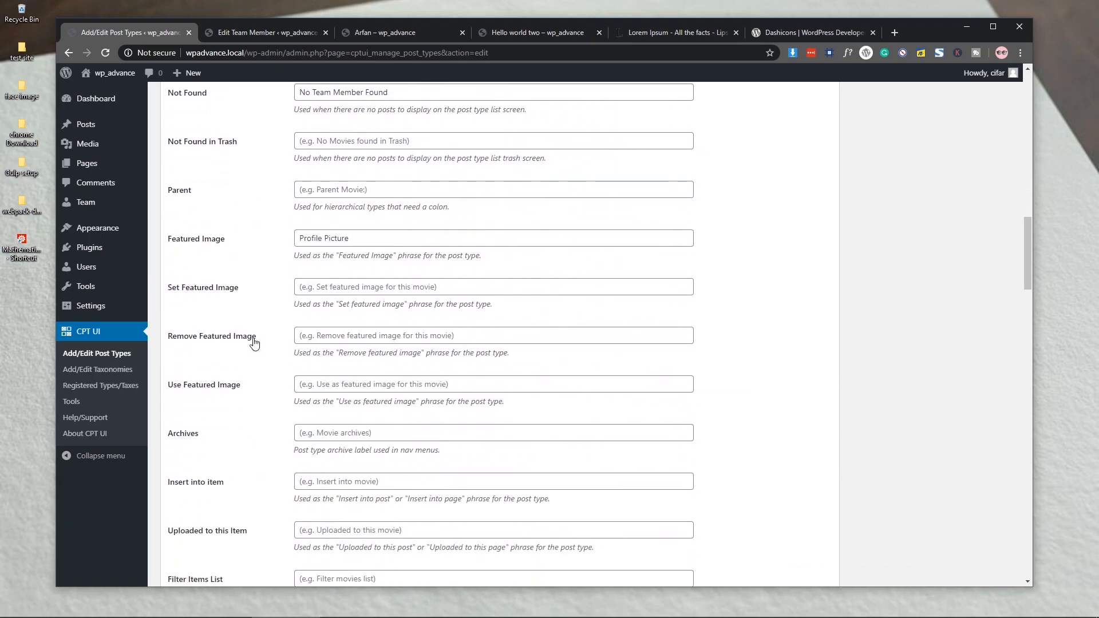
click(365, 333)
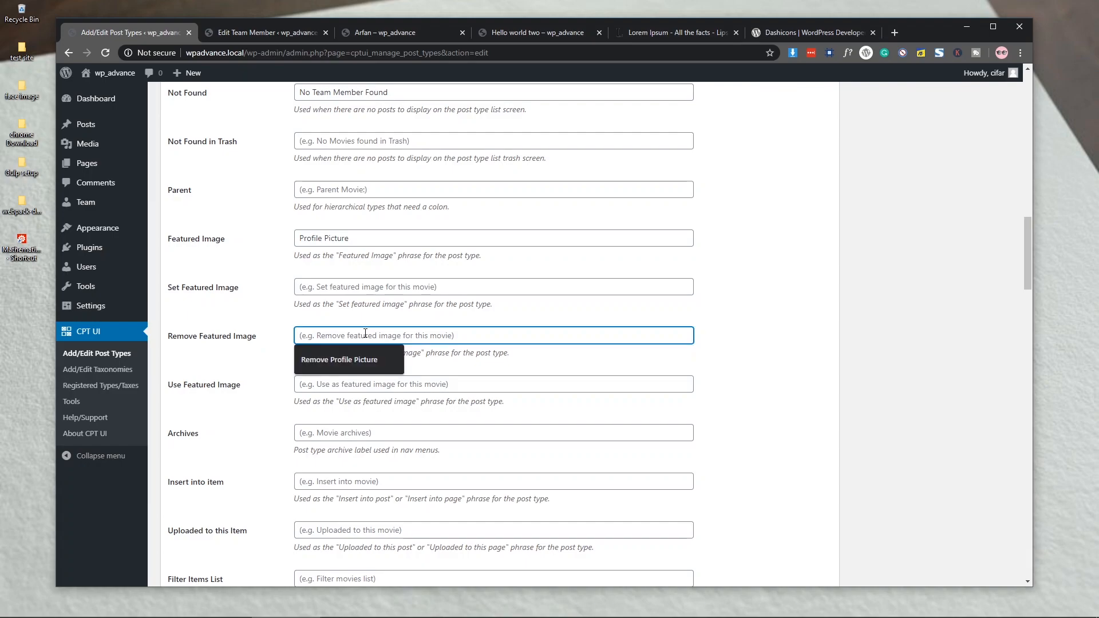
click(351, 362)
scroll(351, 297, up, 8)
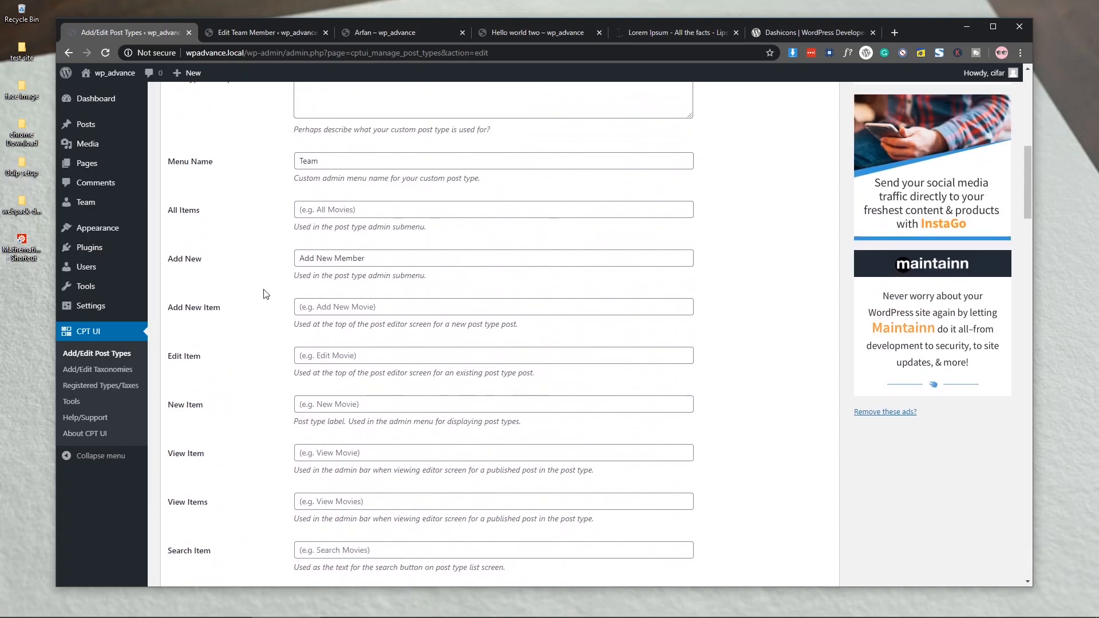
scroll(265, 294, up, 9)
click(198, 461)
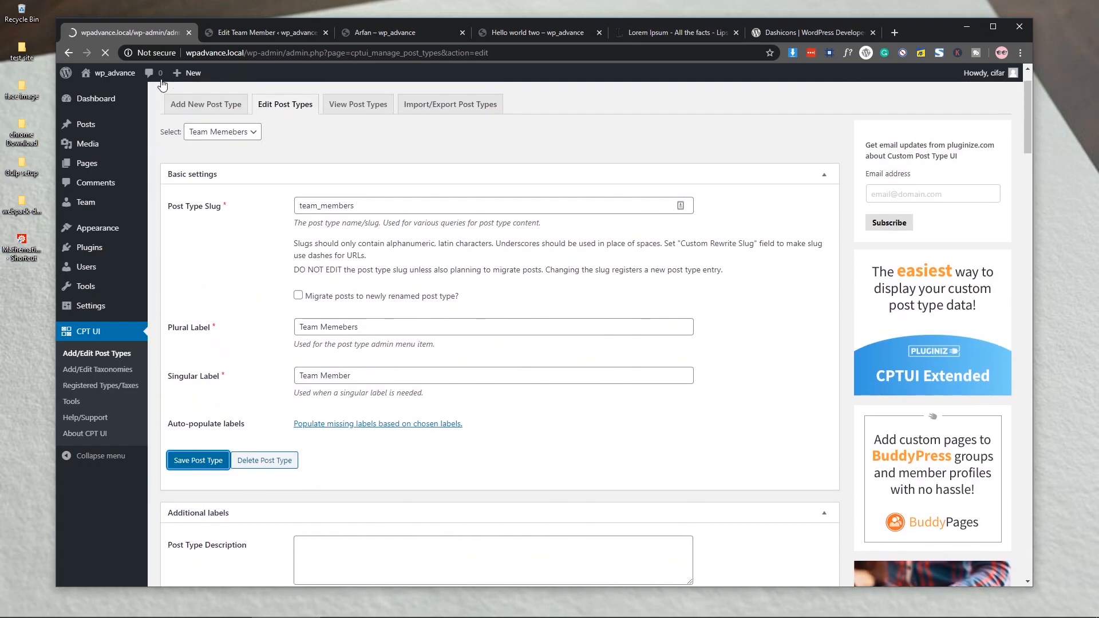
Reload the team member's edit screen to check the image removal label, and open the second listed team member for editing.
click(262, 33)
click(106, 52)
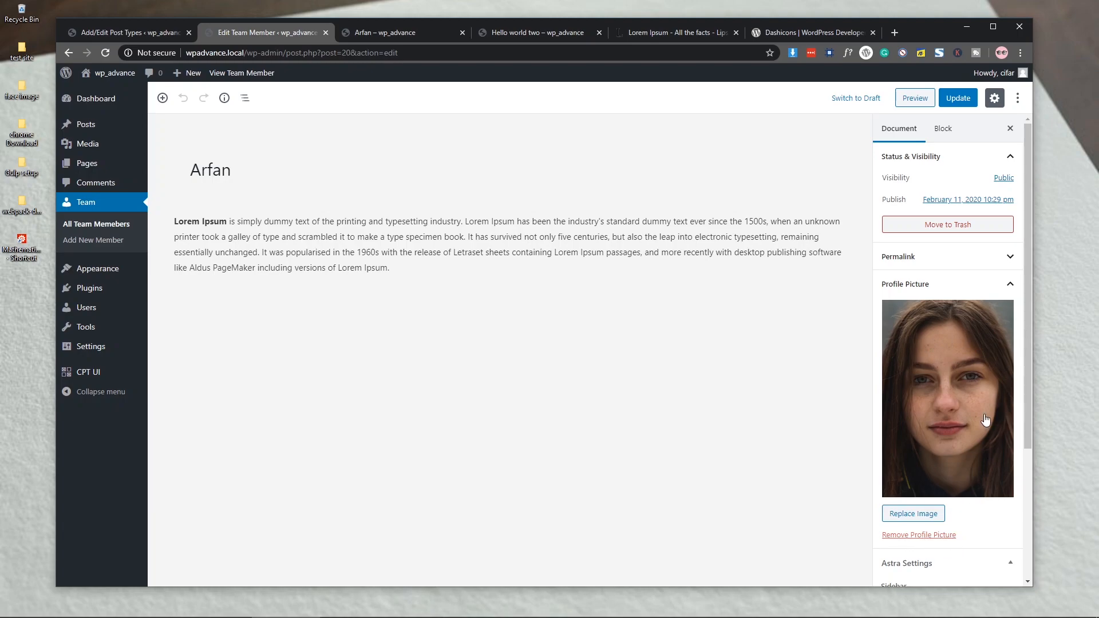
click(96, 224)
click(191, 234)
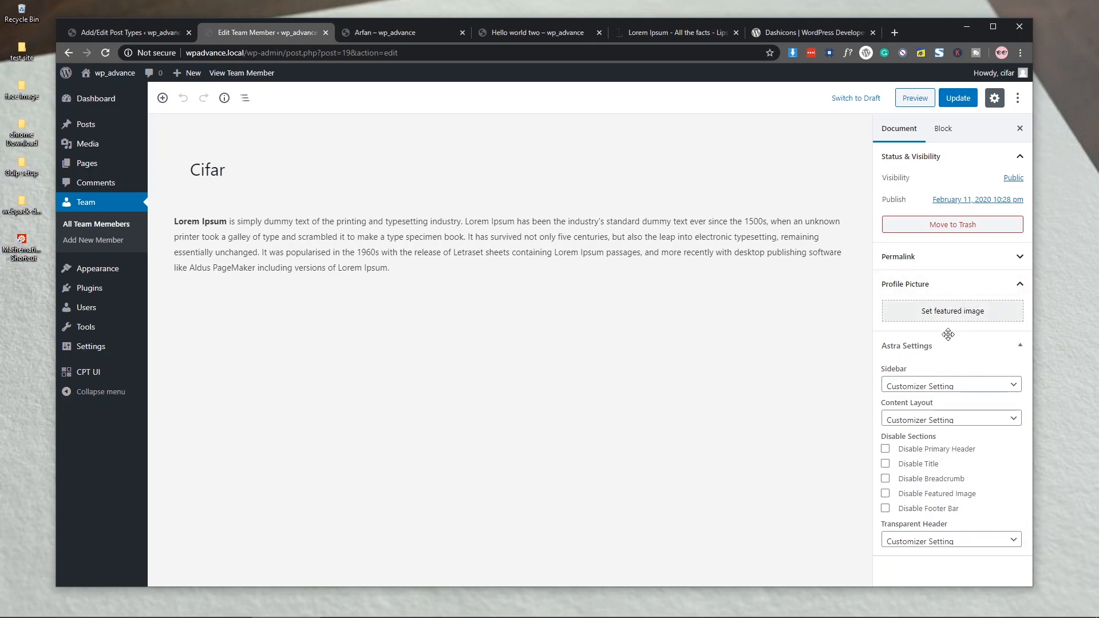
Set the post type's Set Featured Image label to "Upload Profile Picture", based on the Remove Featured Image text, and save the post type.
click(123, 33)
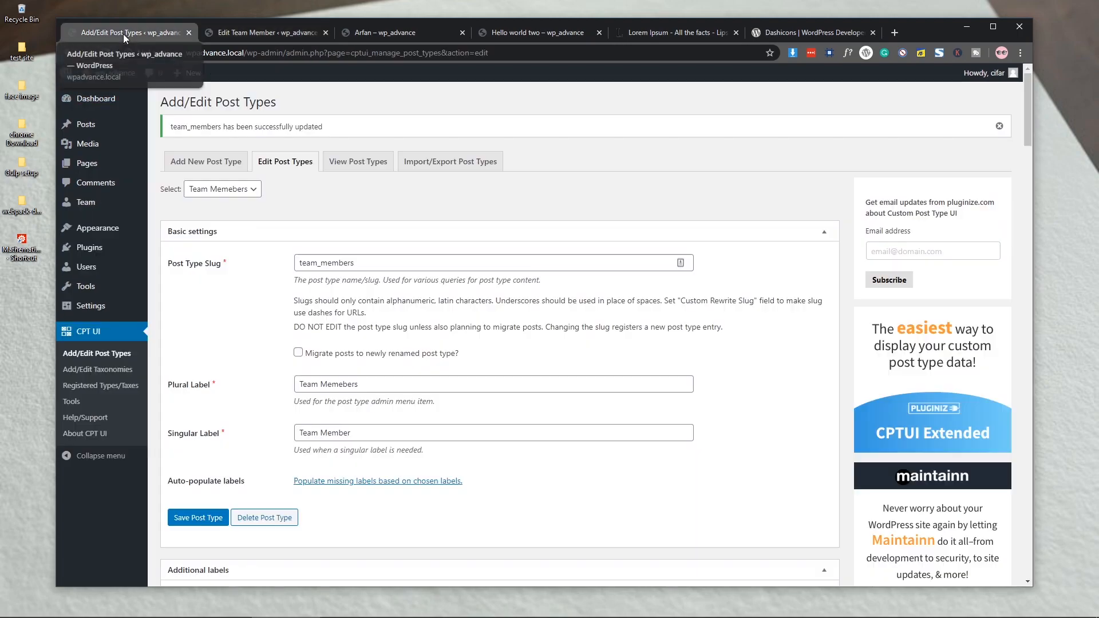
scroll(259, 306, down, 20)
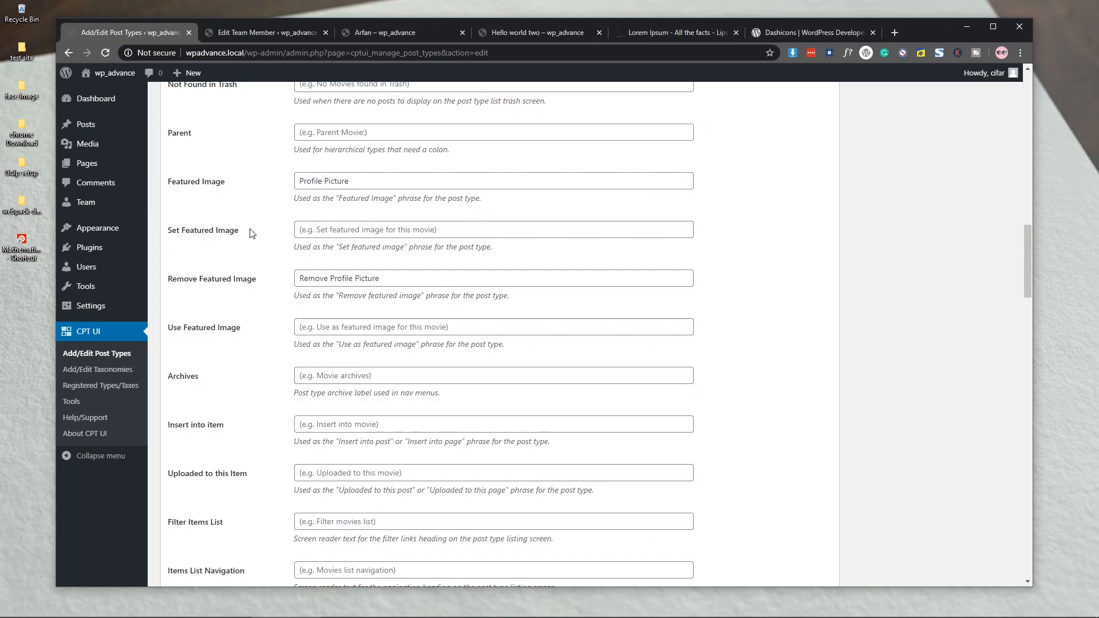
drag(385, 281, 279, 286)
key(ctrl+c)
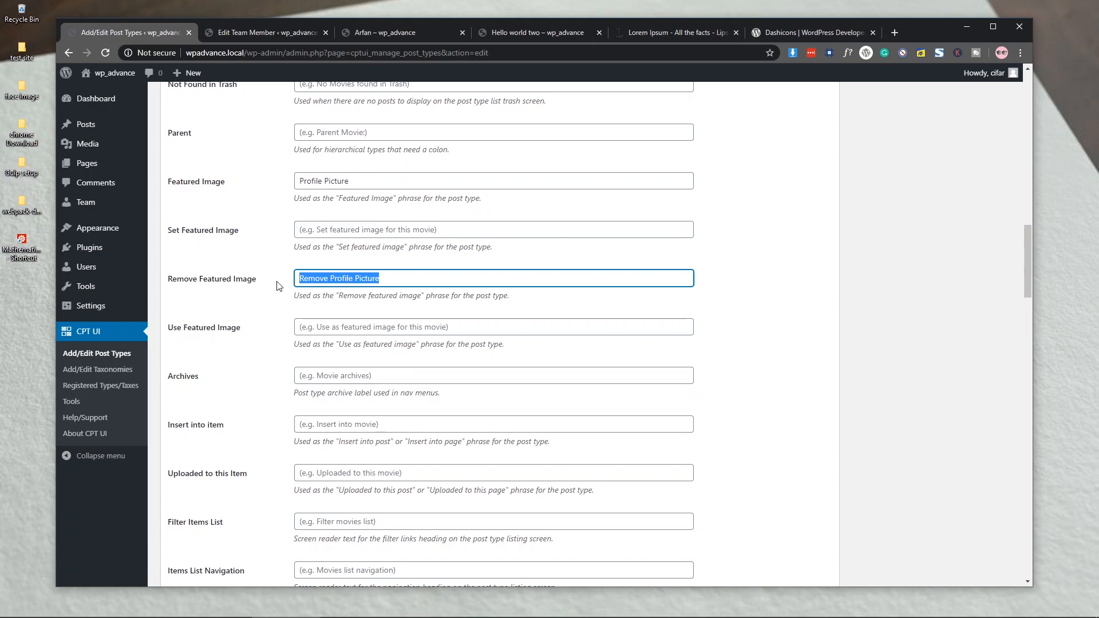
click(329, 231)
key(ctrl+v)
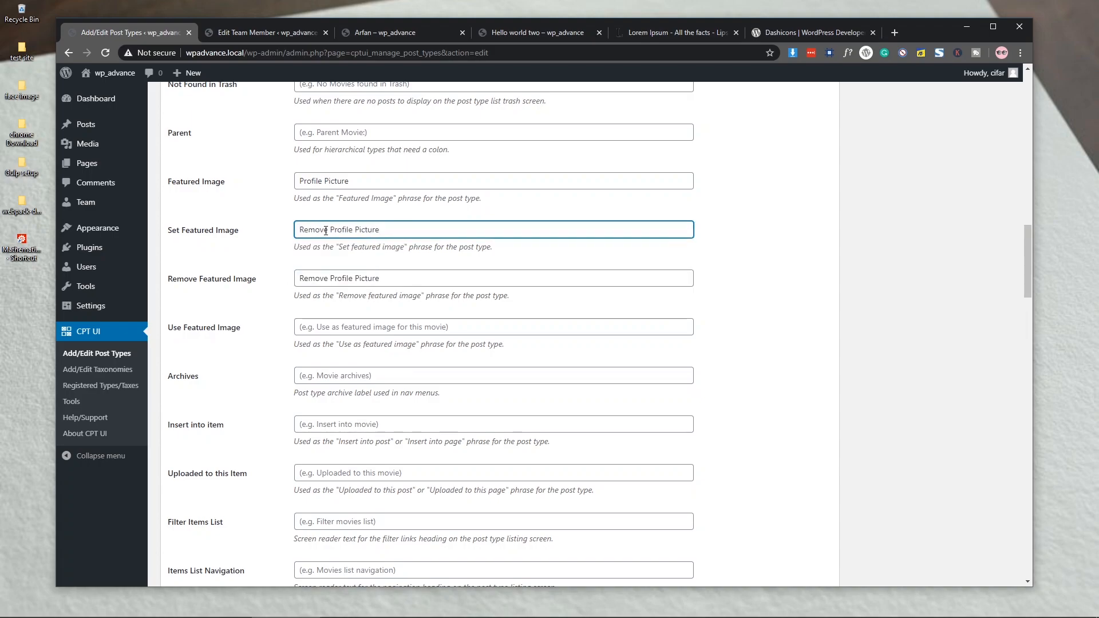
drag(318, 232, 267, 234)
text(Upload)
scroll(266, 234, up, 20)
click(213, 524)
Reload the second team member's edit screen to check the label for setting the featured image.
click(244, 40)
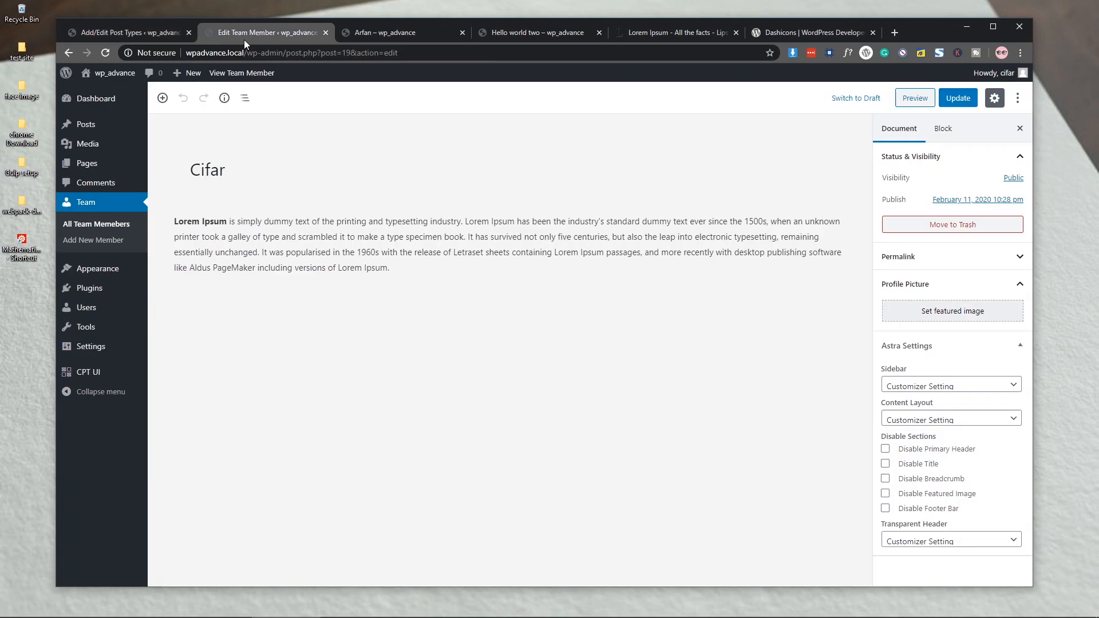
click(105, 53)
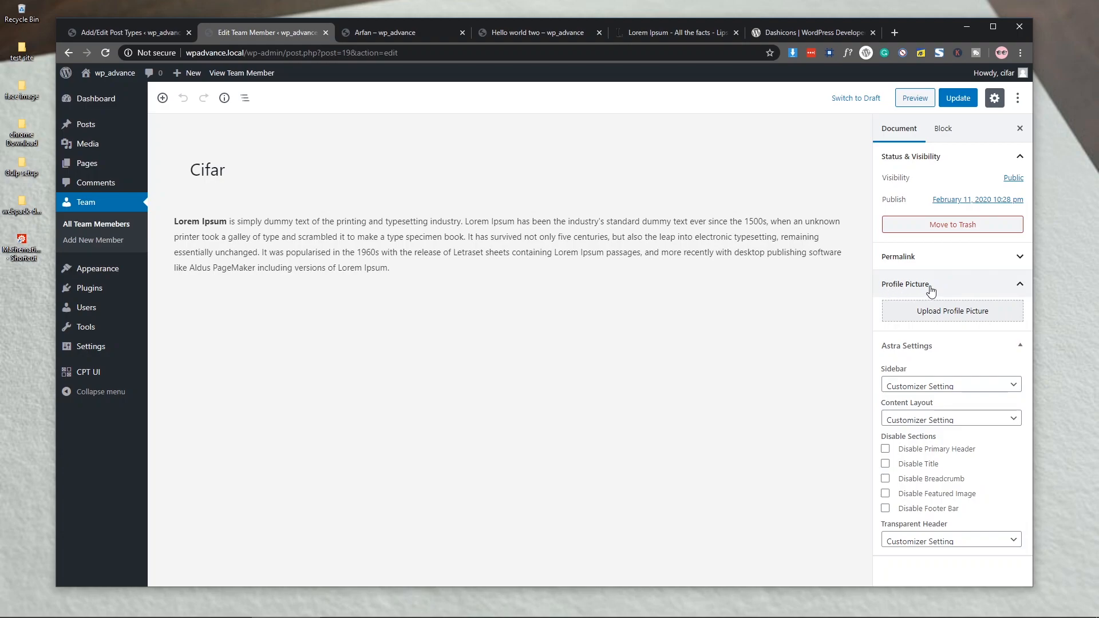
click(963, 320)
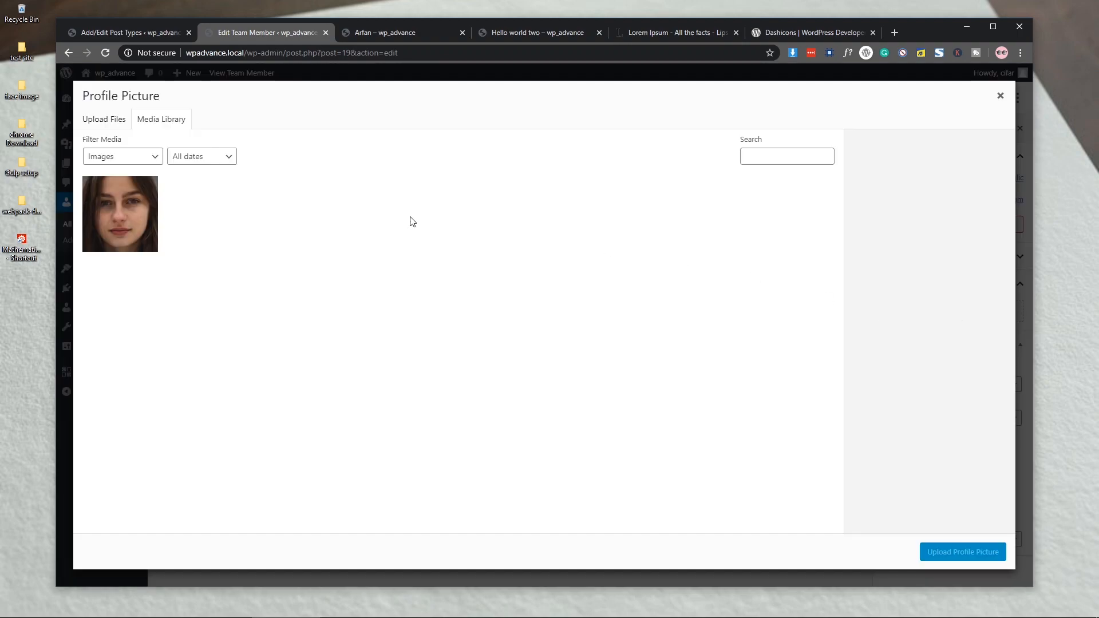
click(135, 212)
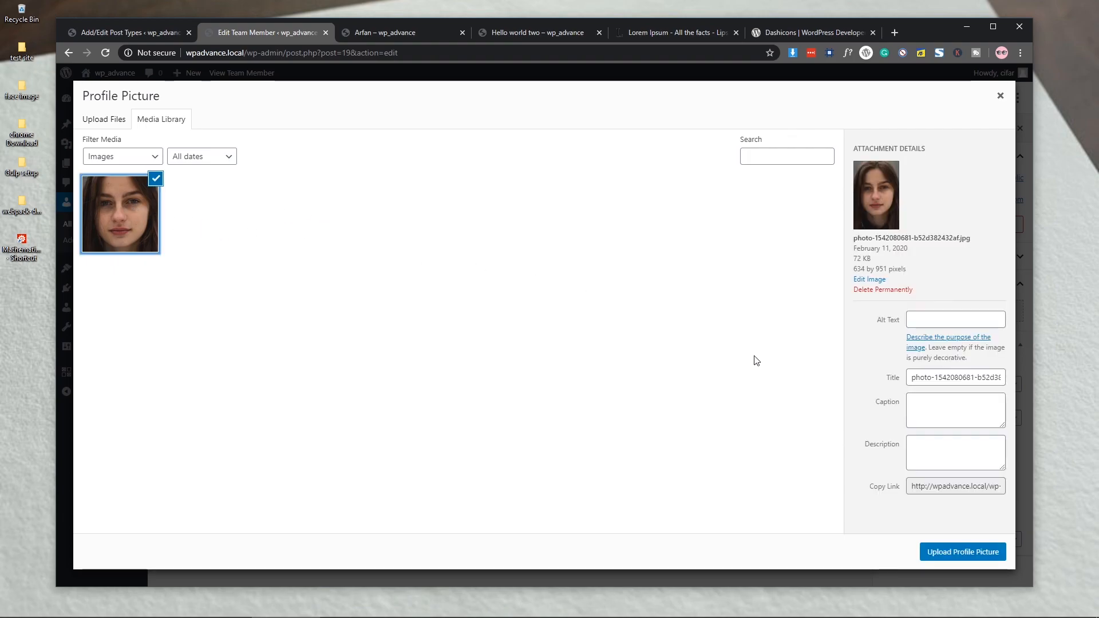
click(962, 550)
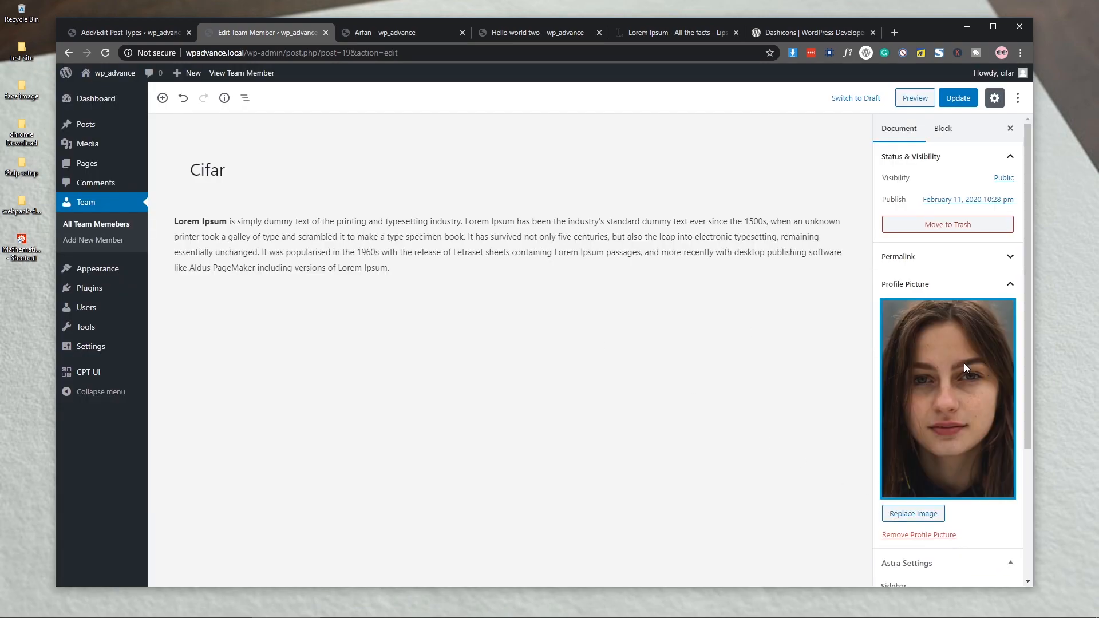
click(967, 369)
click(99, 125)
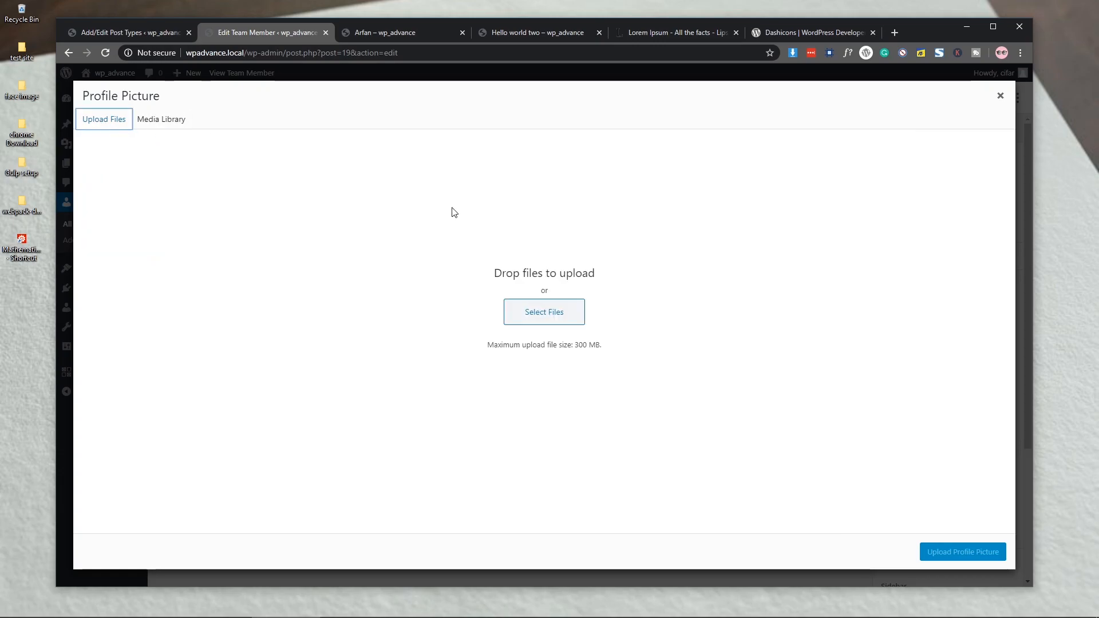
click(530, 312)
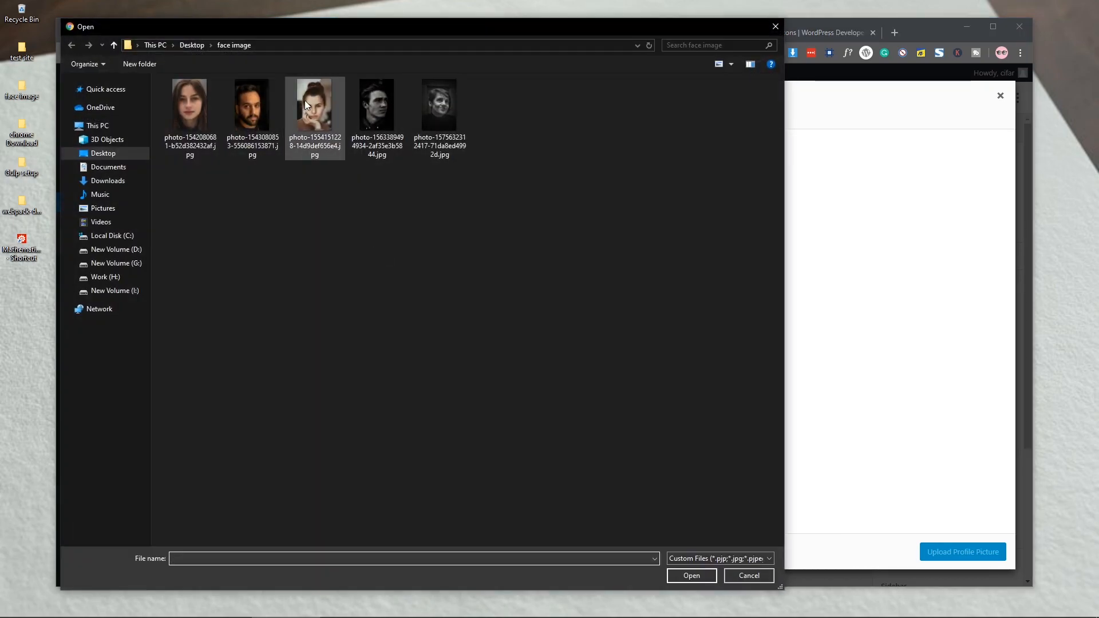
click(378, 112)
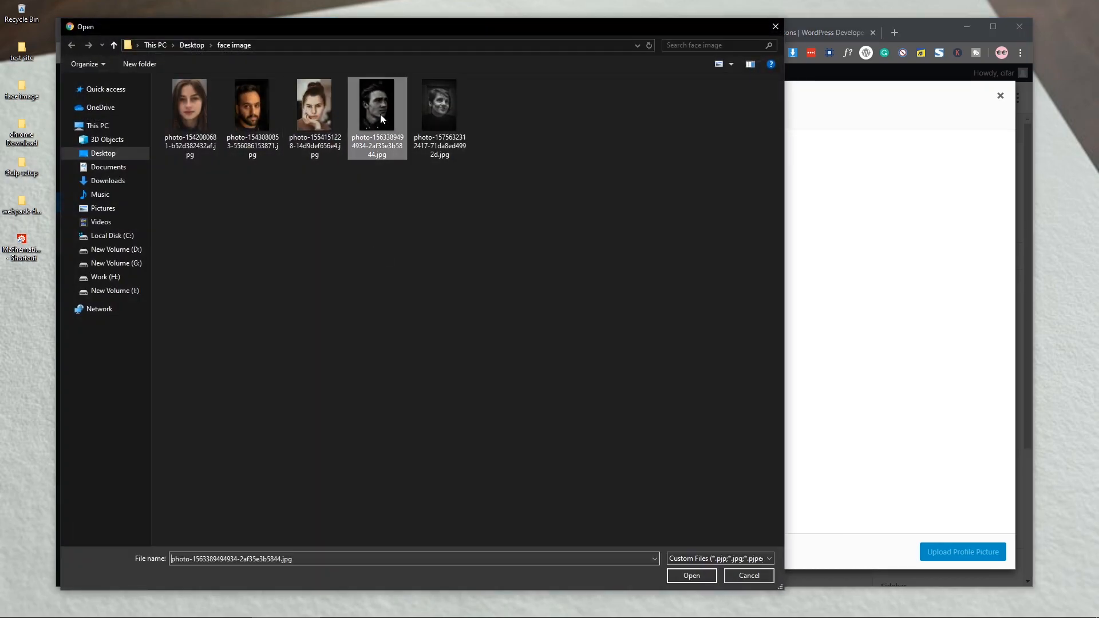
click(269, 119)
click(690, 576)
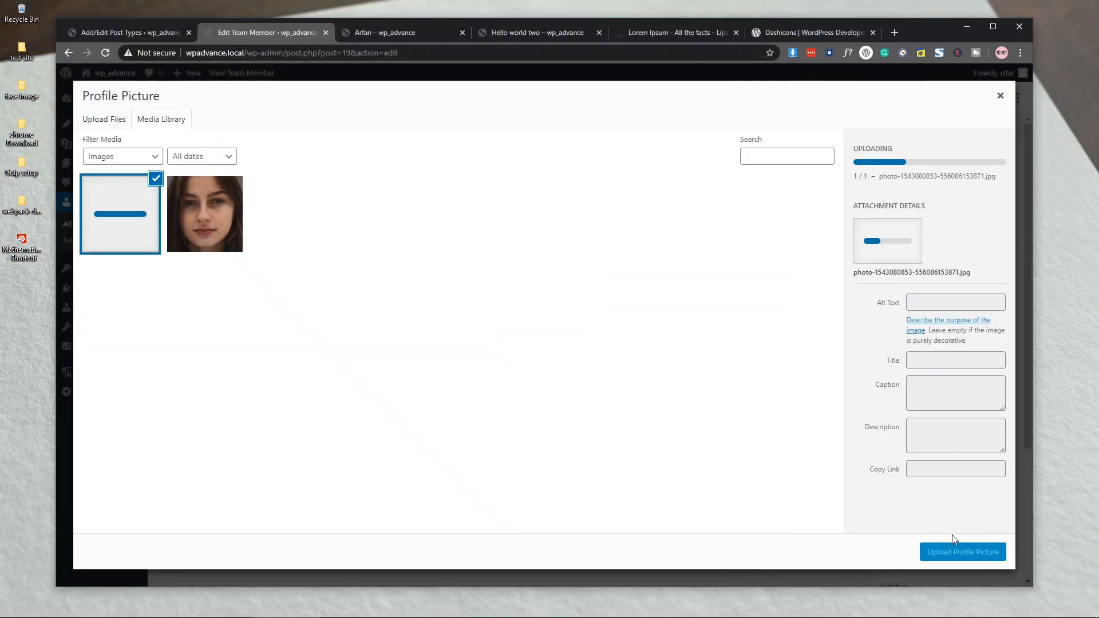
click(961, 550)
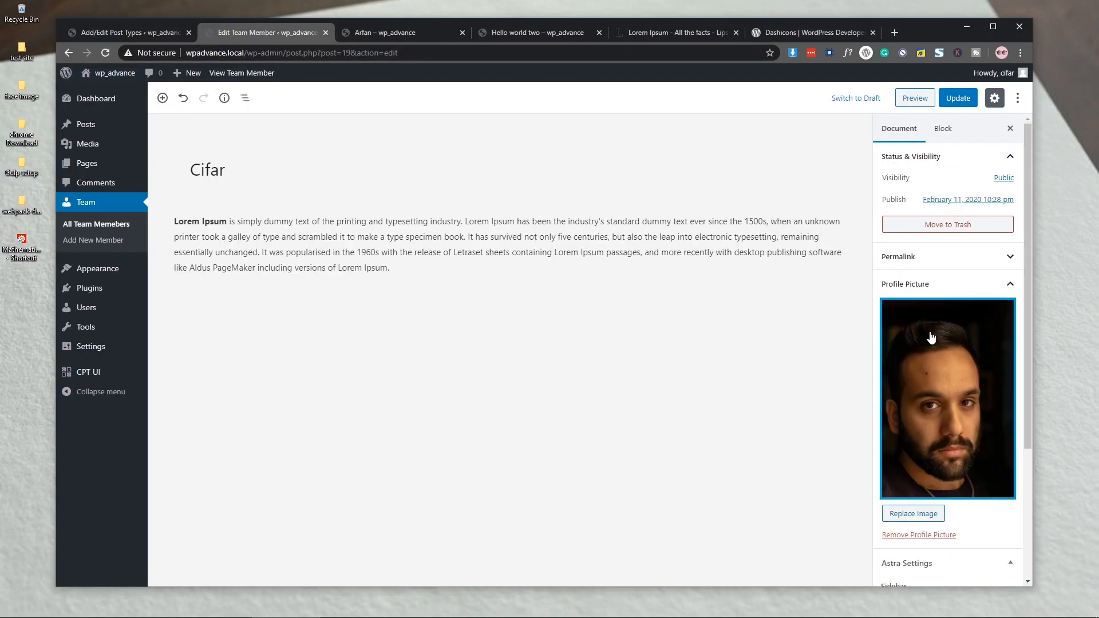
click(959, 101)
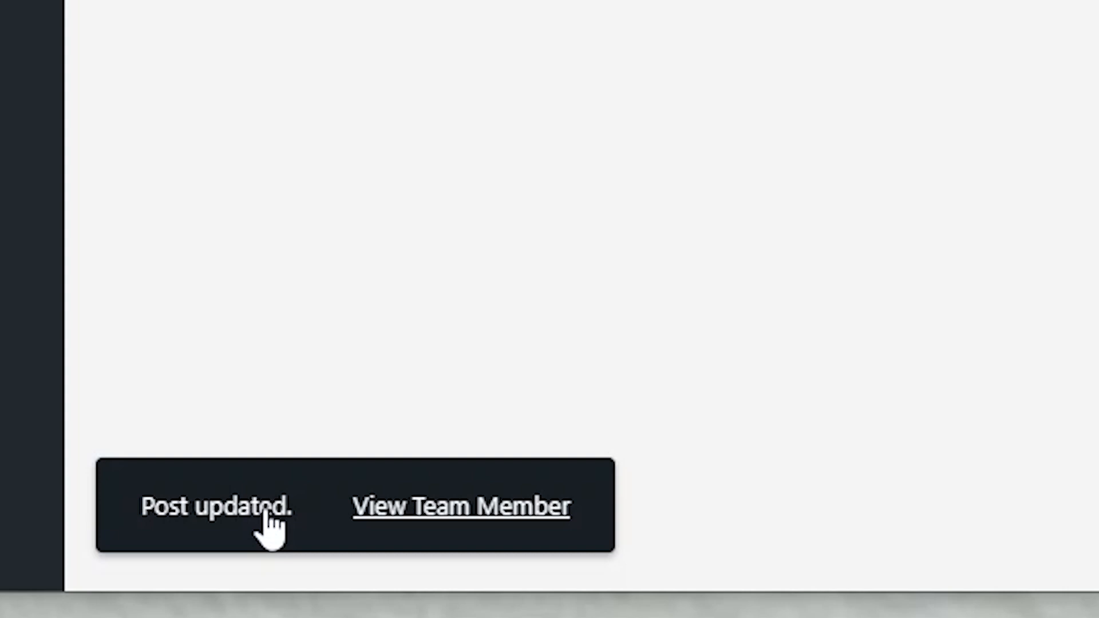
Try to set the post type's Item Updated label to "team member updated" and save the post type.
click(152, 34)
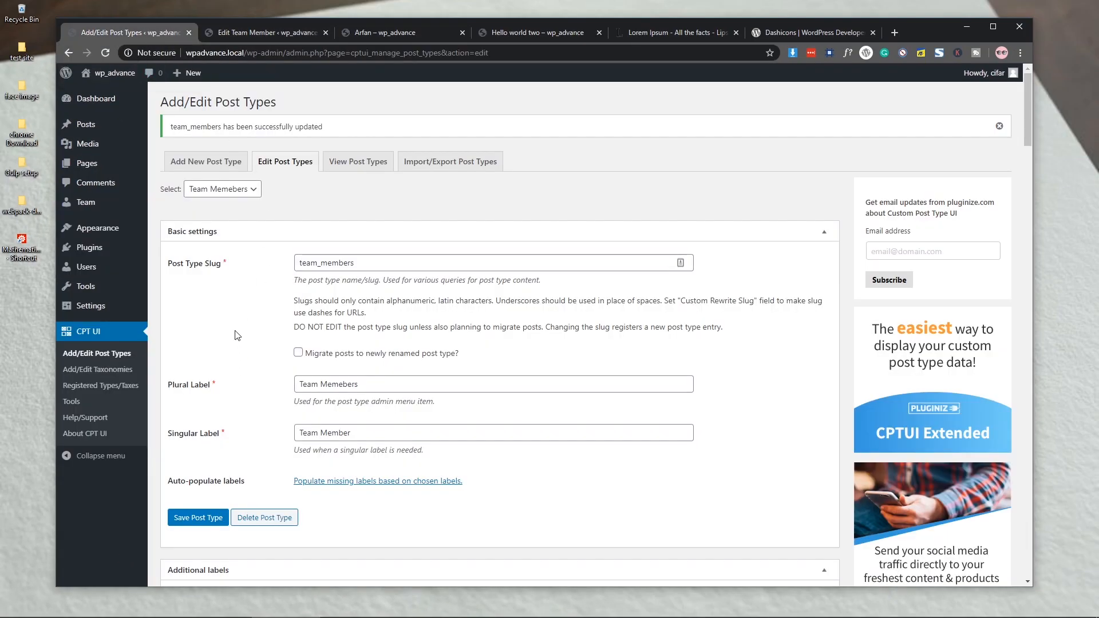
scroll(237, 335, down, 15)
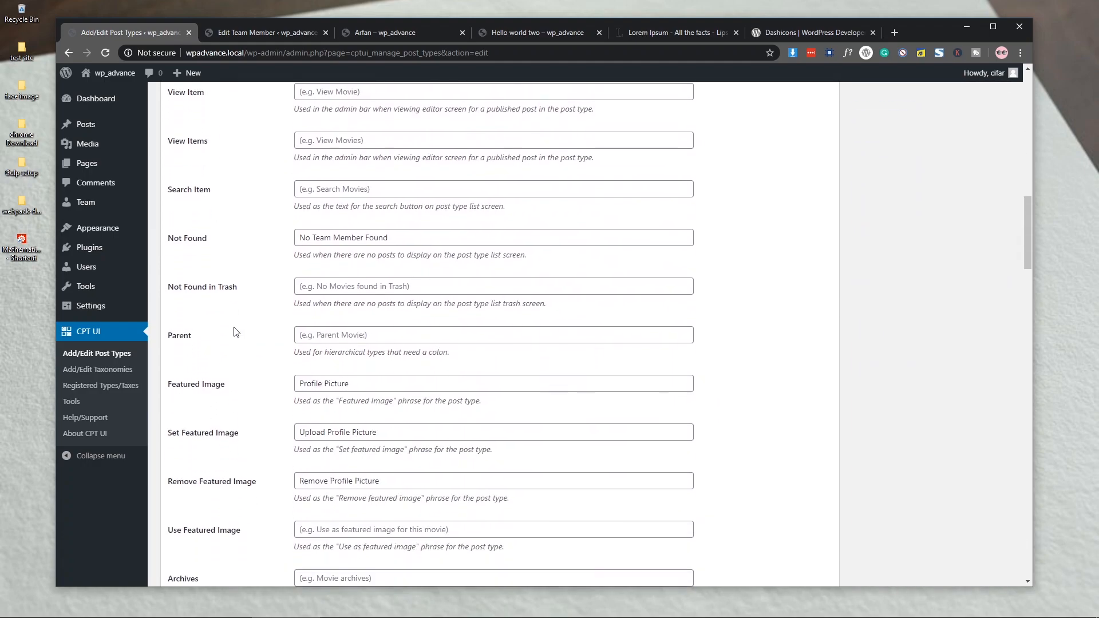
scroll(236, 331, down, 8)
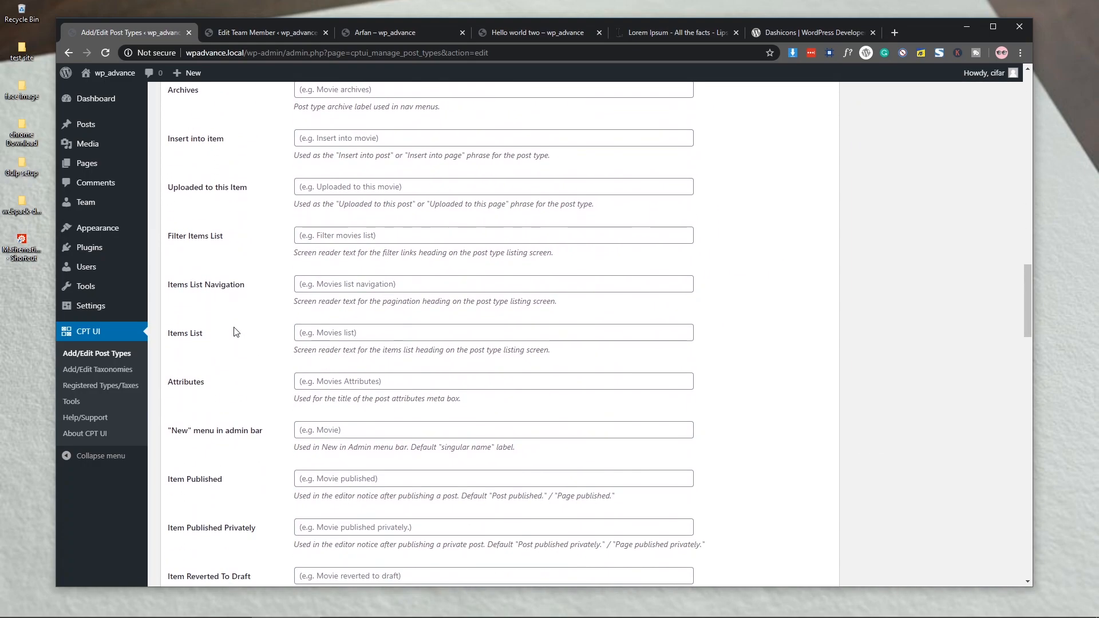
scroll(237, 332, down, 4)
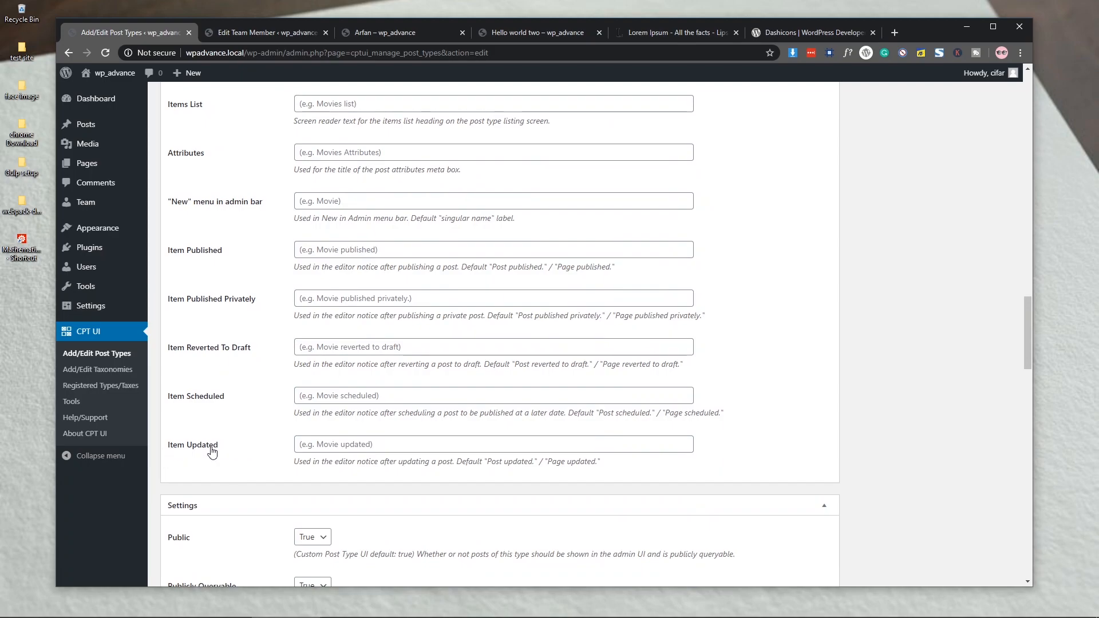
click(383, 444)
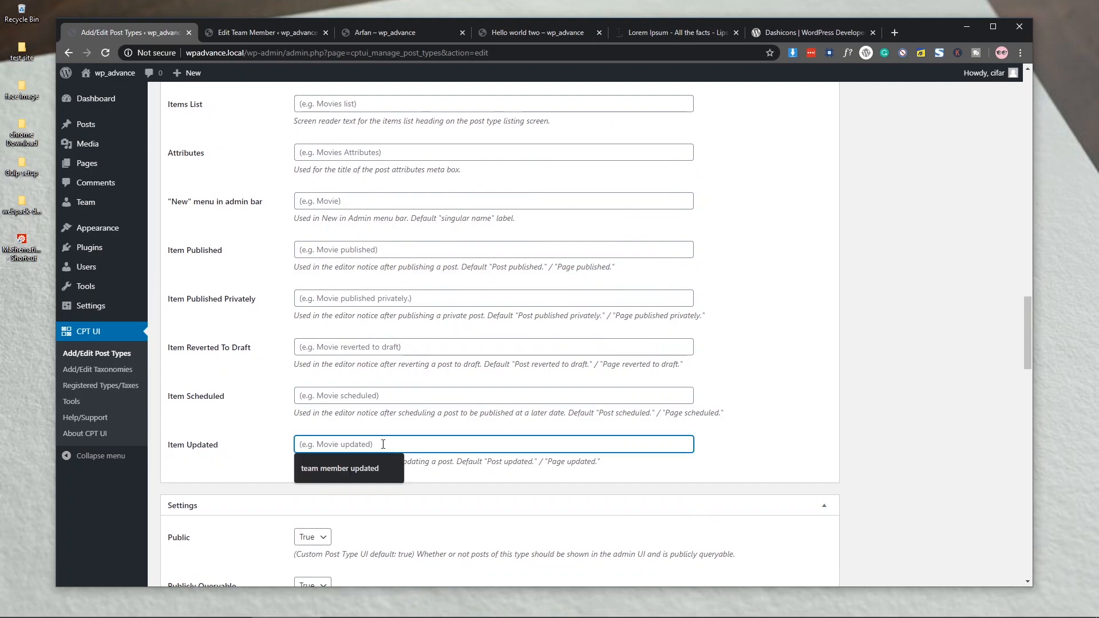
text(Team Member)
key(Down)
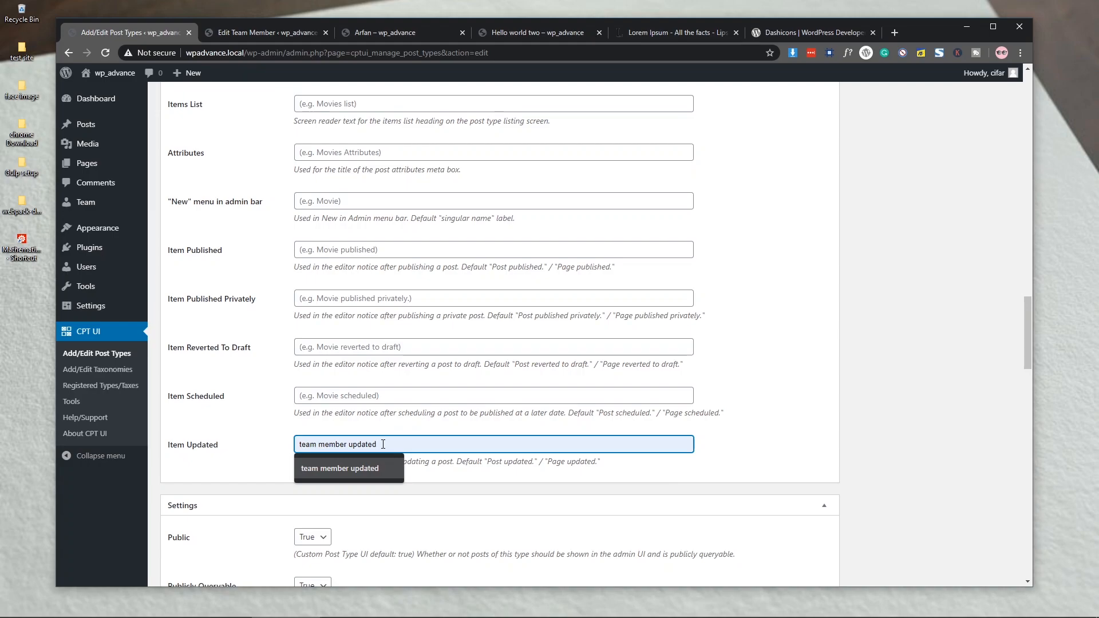
scroll(362, 492, down, 20)
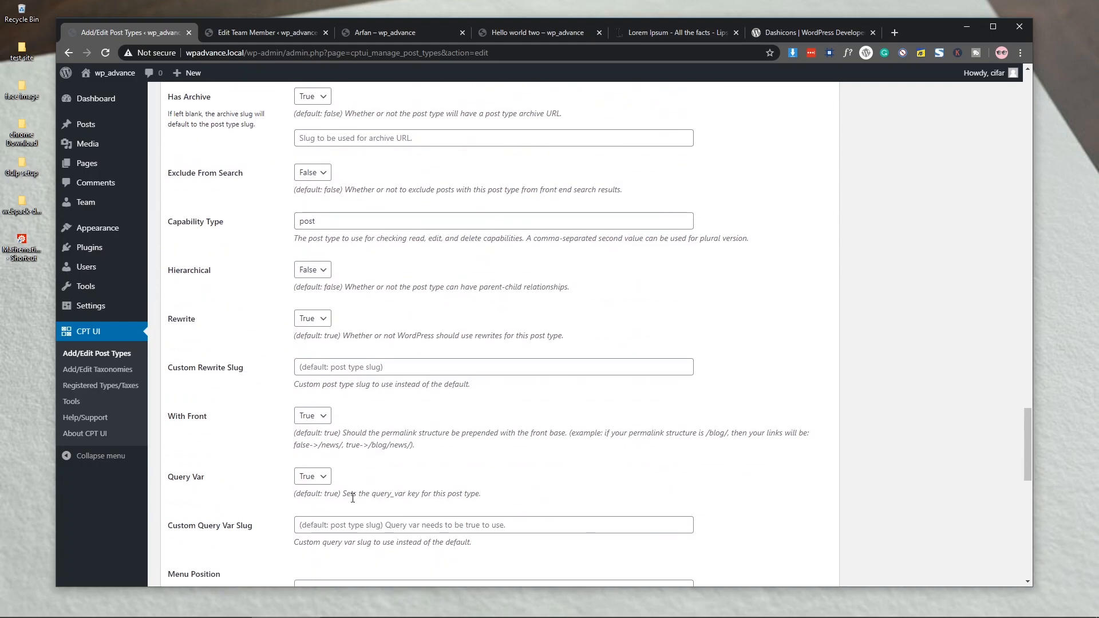
click(190, 534)
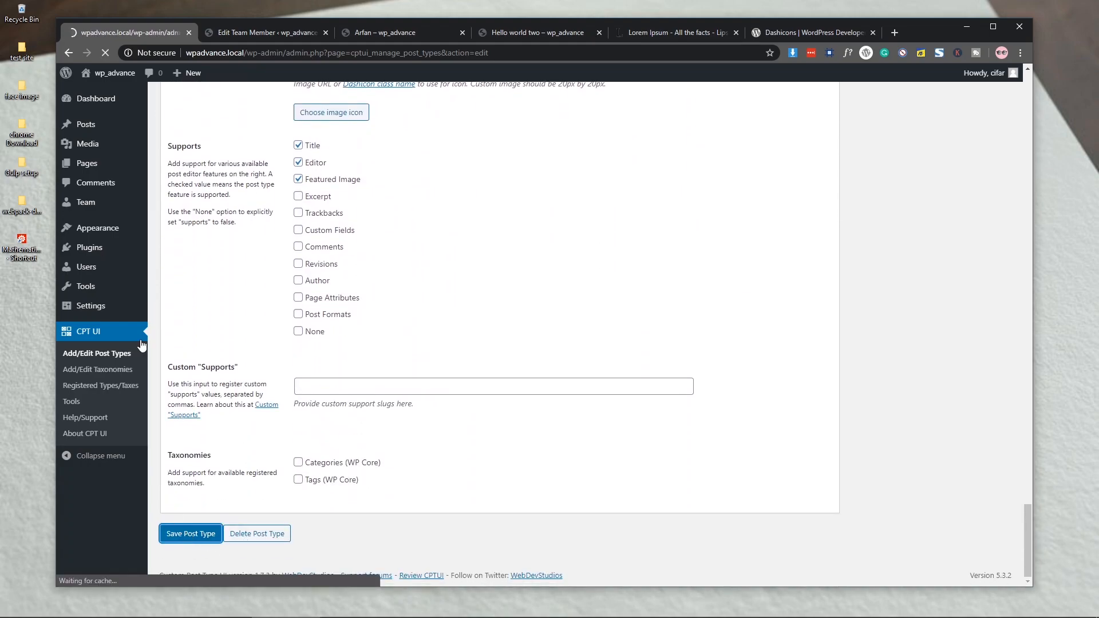
Reload the team member's edit screen and update the entry to check the wording of the update notice.
click(232, 32)
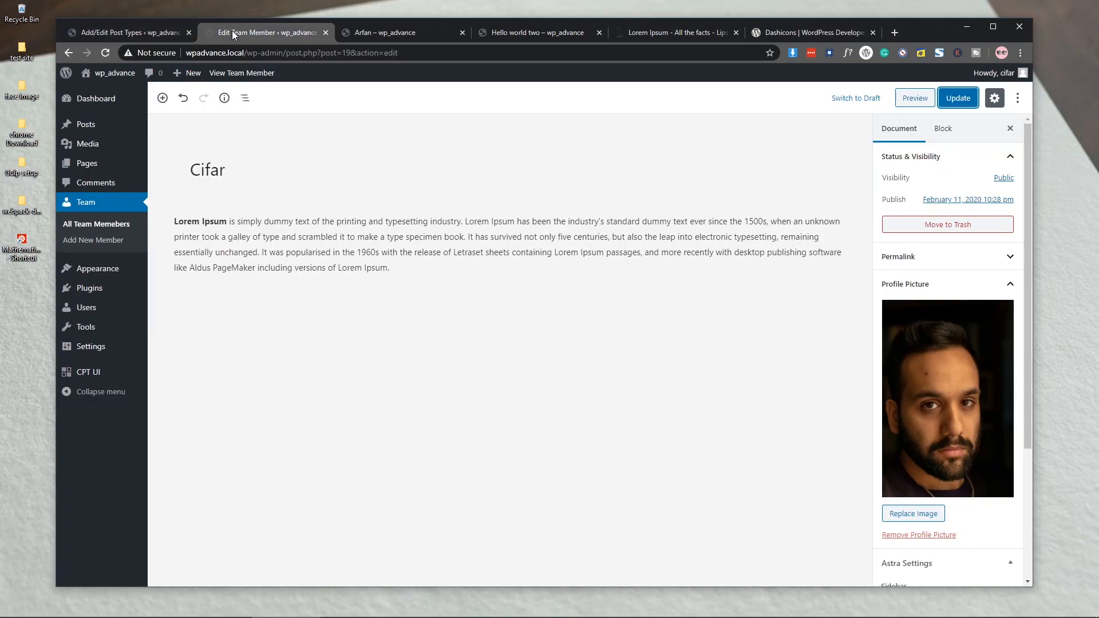
click(104, 53)
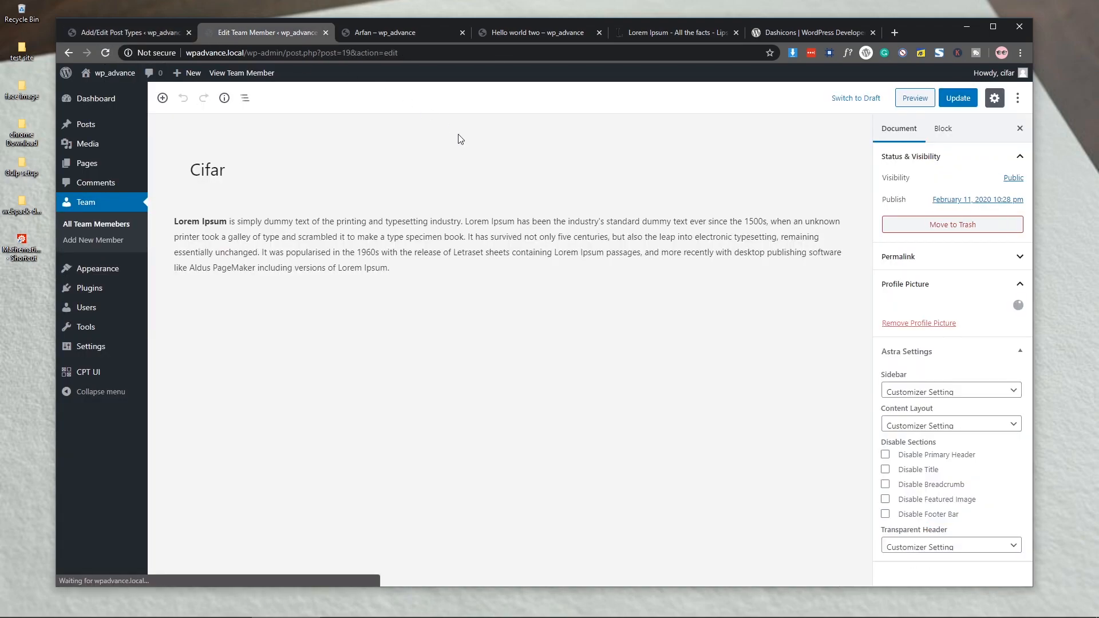
click(960, 101)
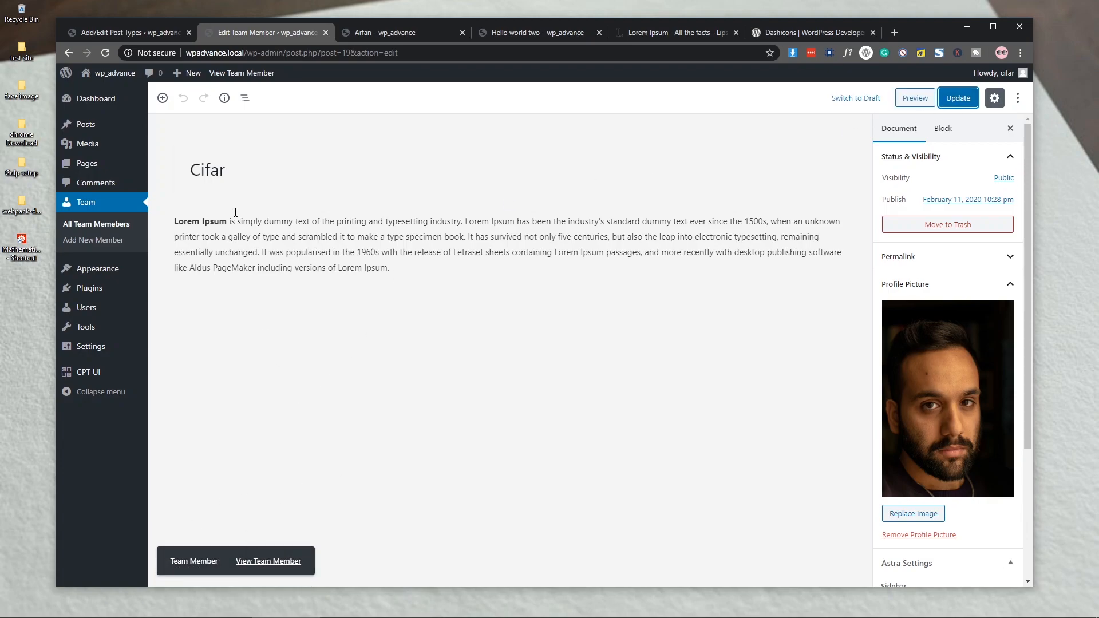
Set the post type's Item Updated label to "team member updated" and save the post type.
click(126, 33)
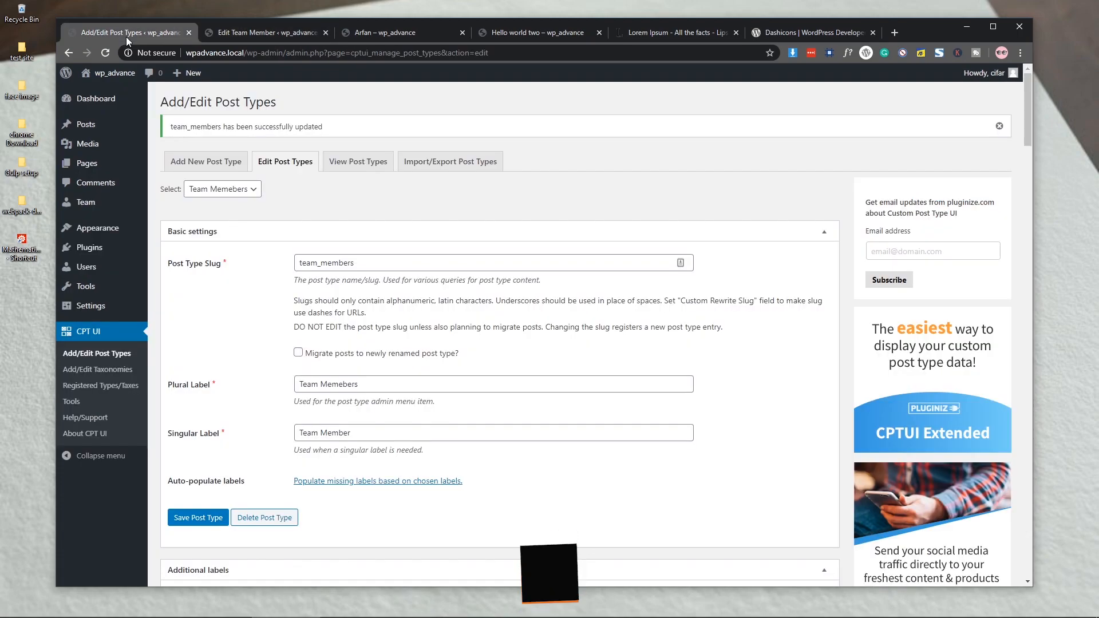
scroll(589, 355, down, 3)
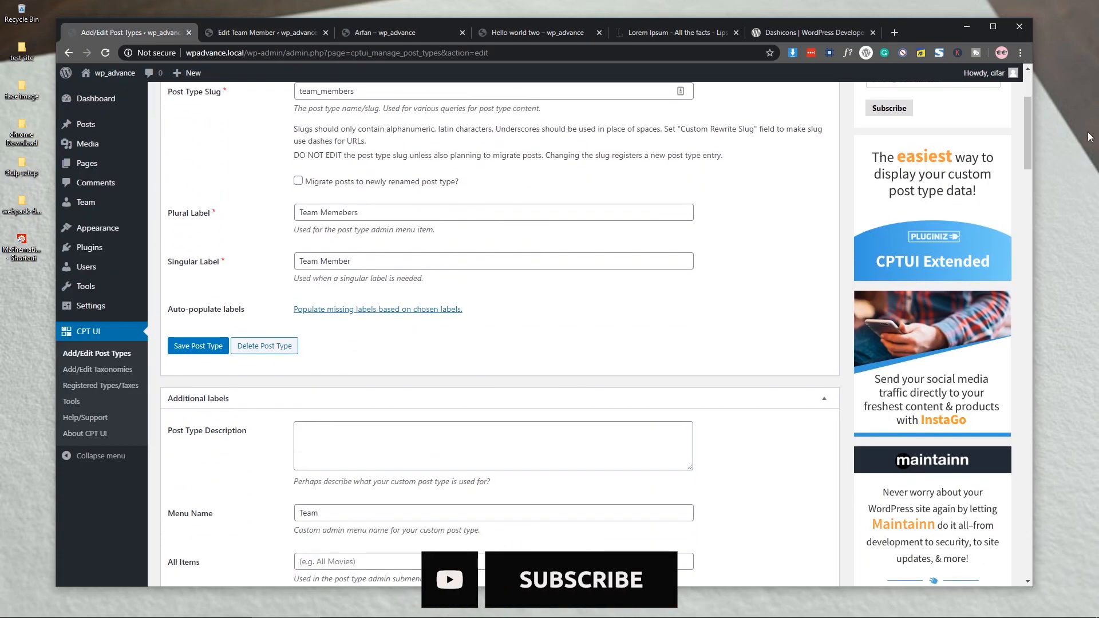
drag(1028, 155, 1031, 367)
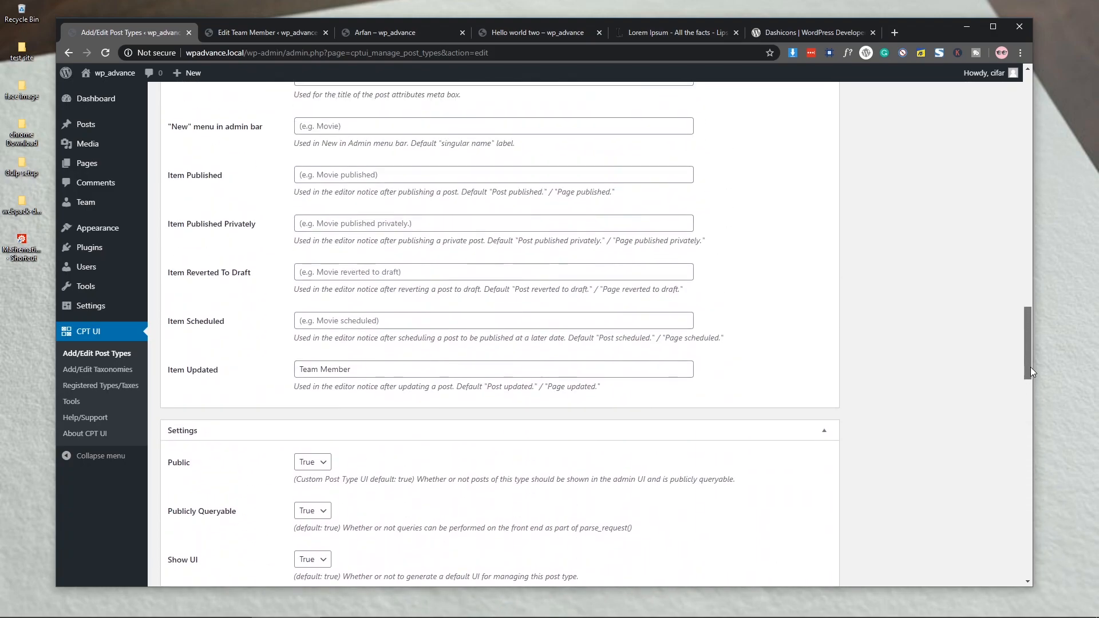
click(441, 367)
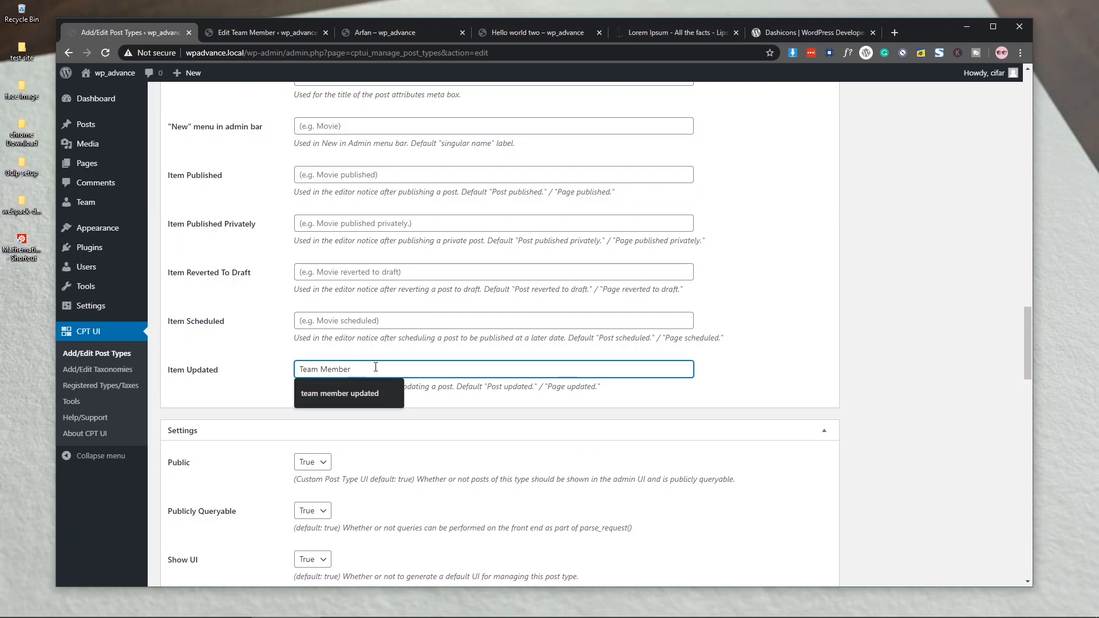
key(Down)
key(Return)
scroll(375, 367, down, 20)
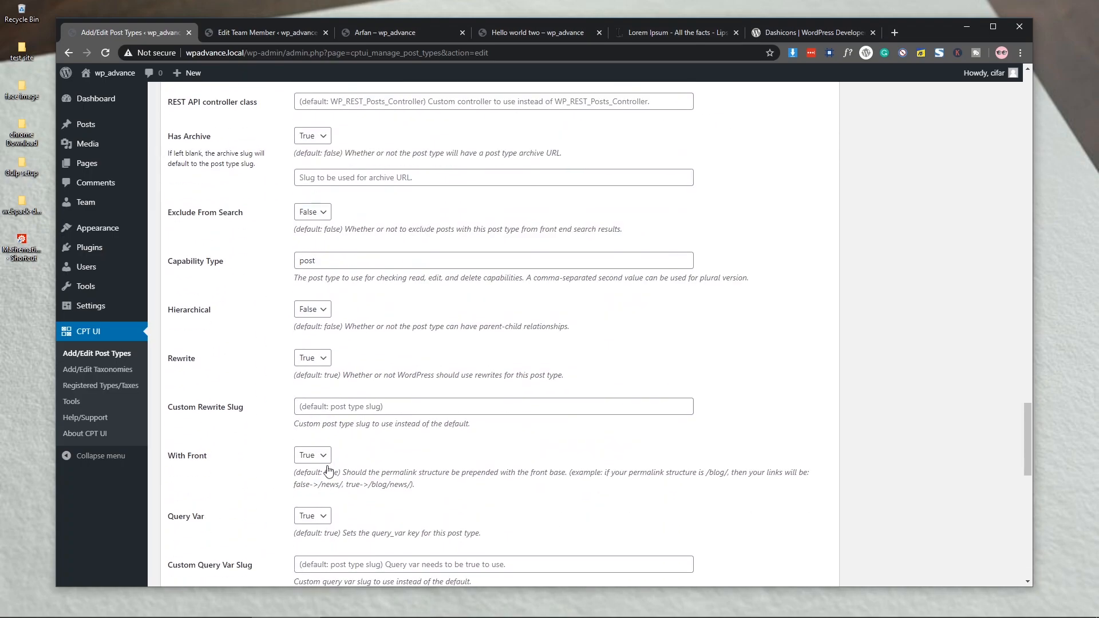
click(198, 535)
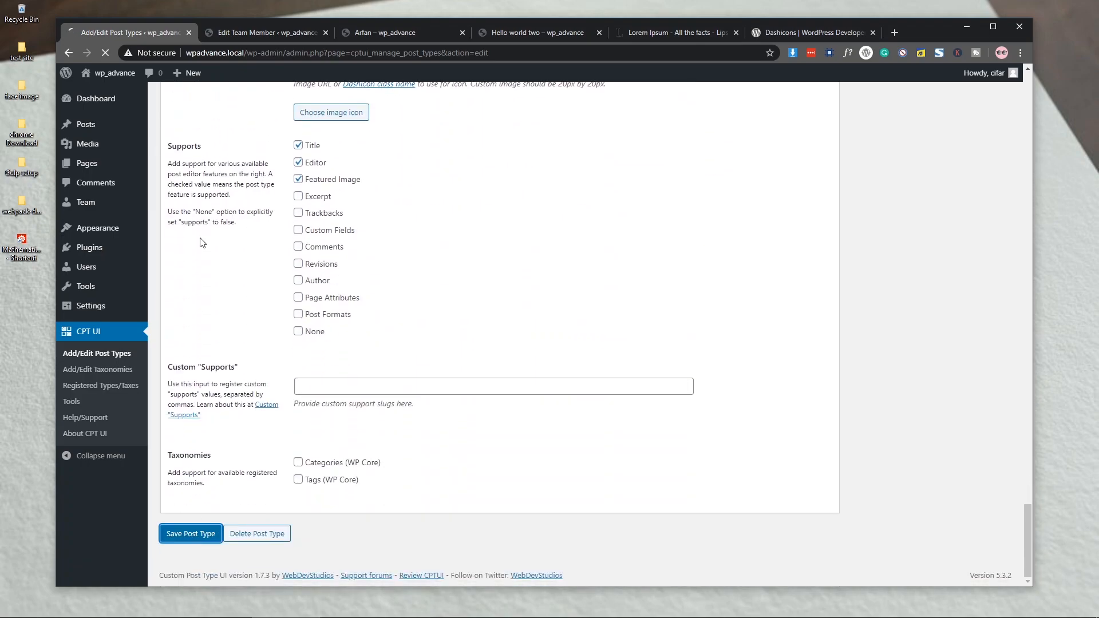
Reload the team member's edit screen and update the entry again to check the revised notice and profile picture settings.
click(245, 36)
click(106, 52)
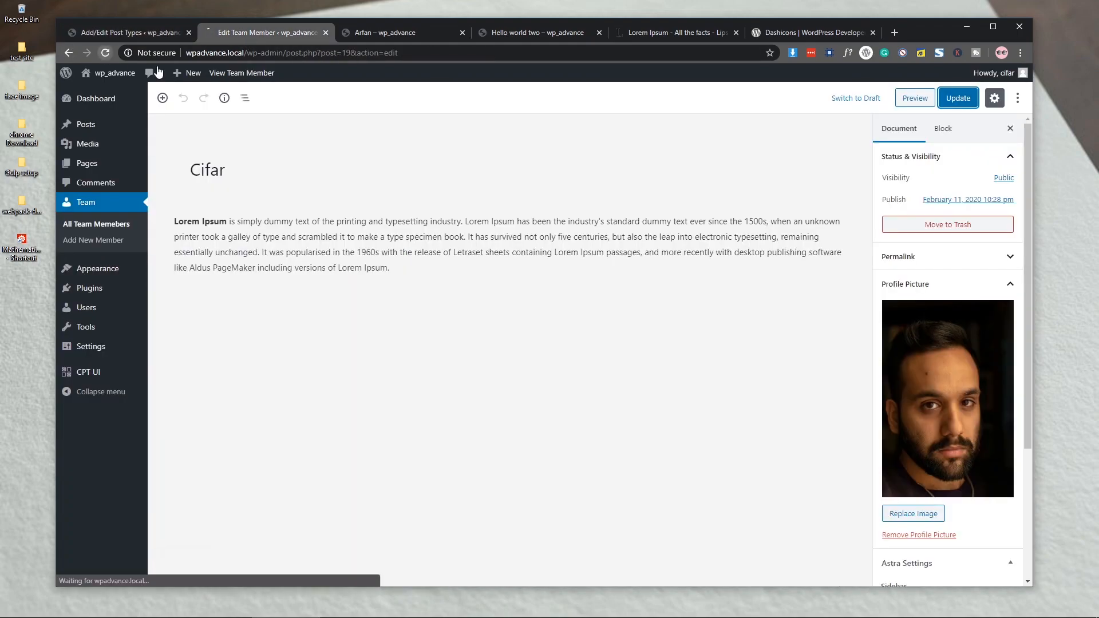
click(958, 99)
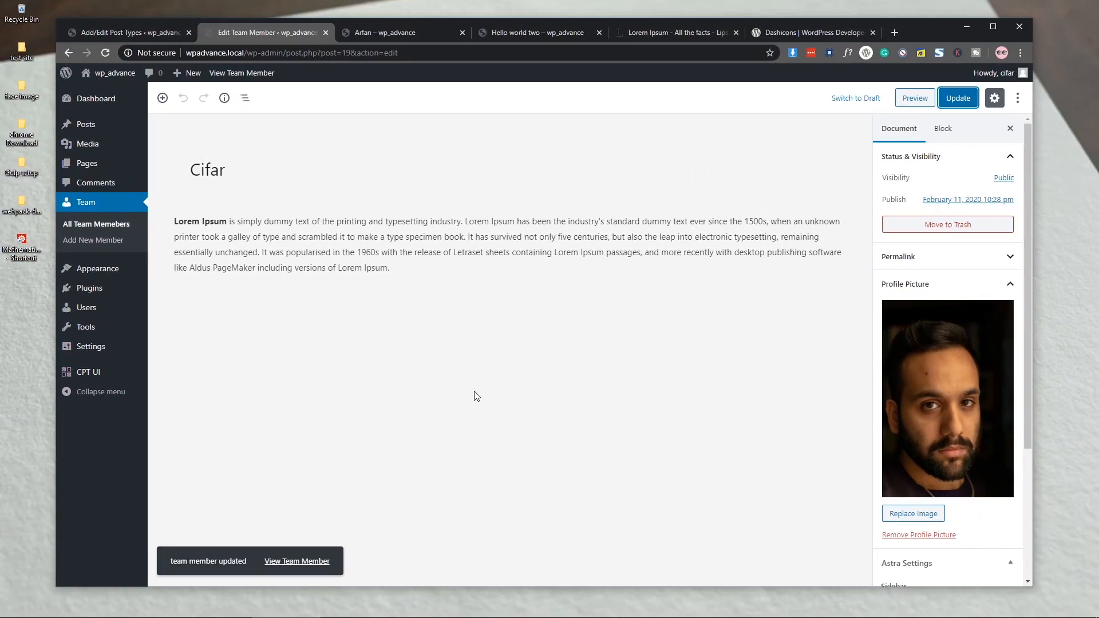
scroll(945, 344, down, 4)
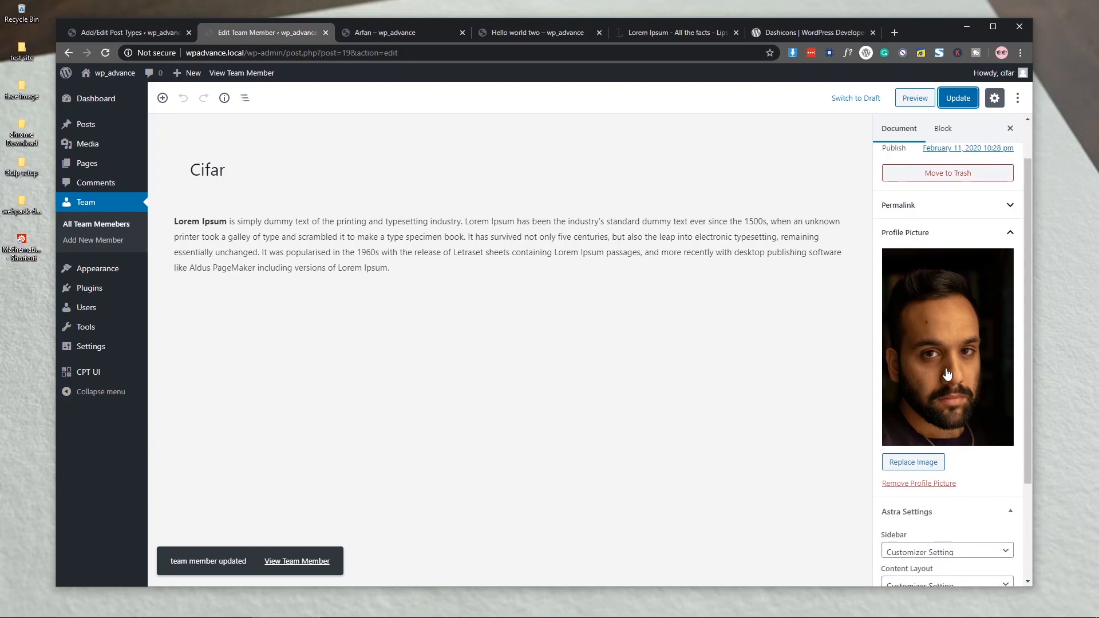
scroll(945, 368, up, 4)
scroll(946, 368, up, 1)
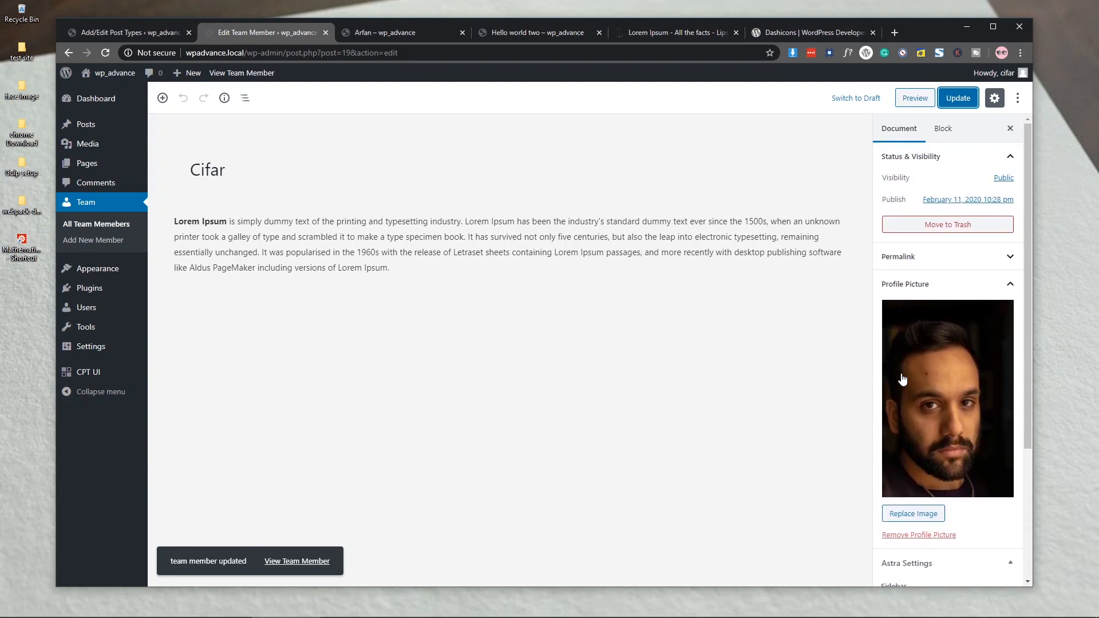
Start a new taxonomy in the custom post type plugin and set its slug to "position".
mouse_move(129, 142)
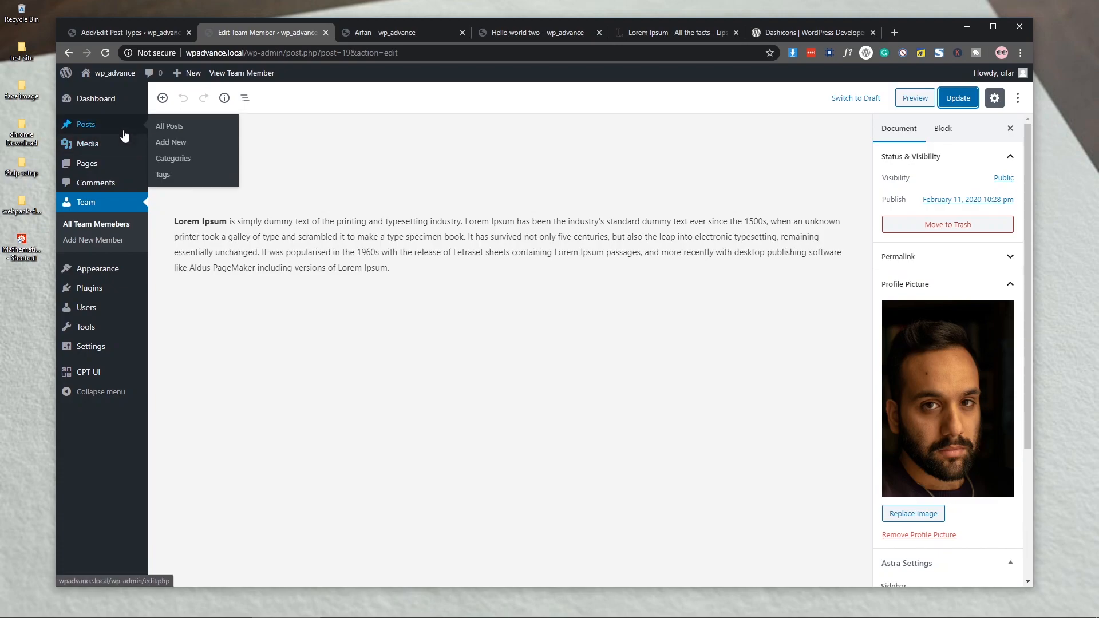
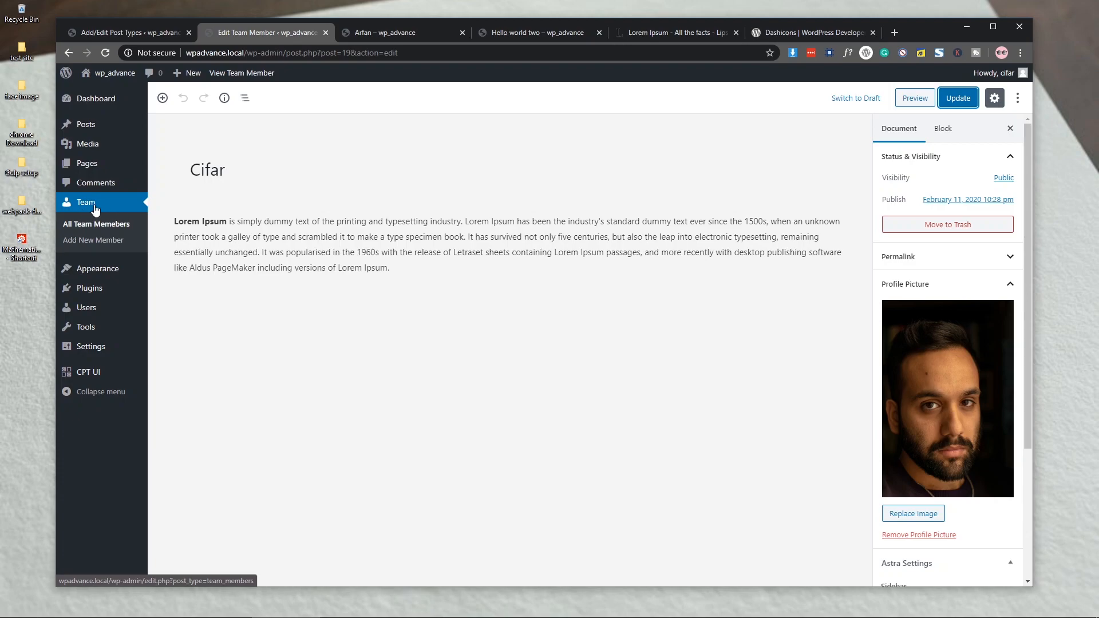
mouse_move(111, 380)
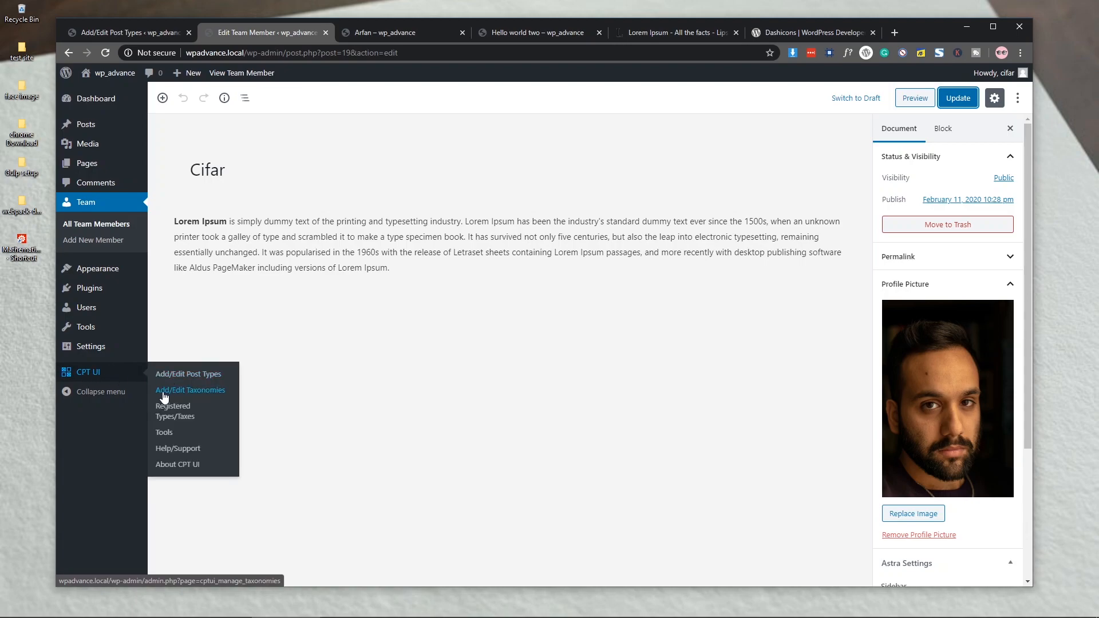
click(199, 395)
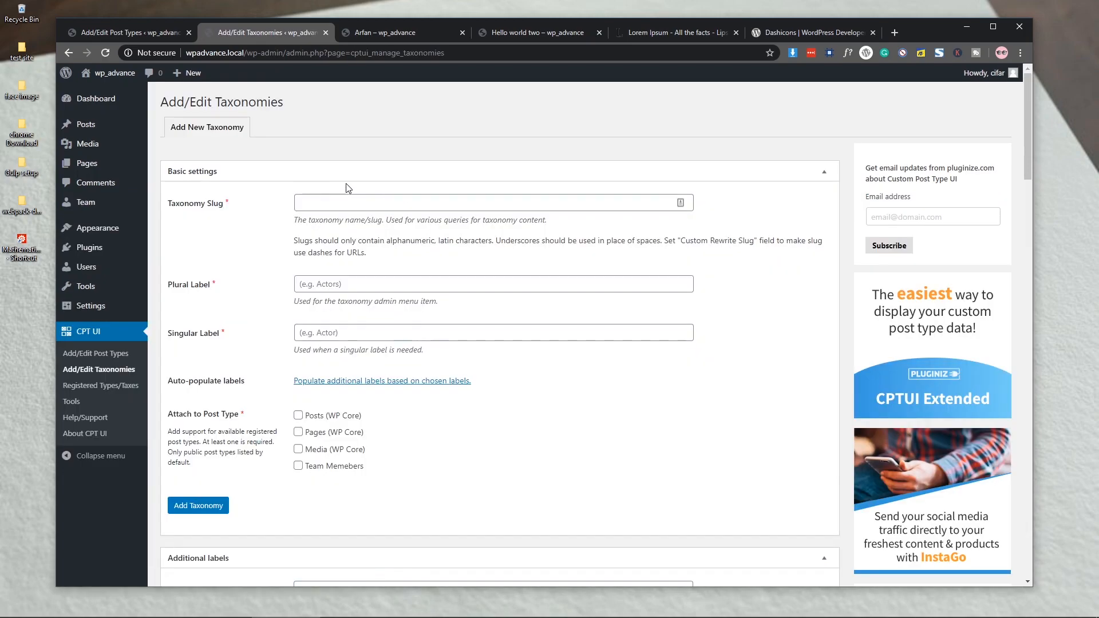
click(329, 204)
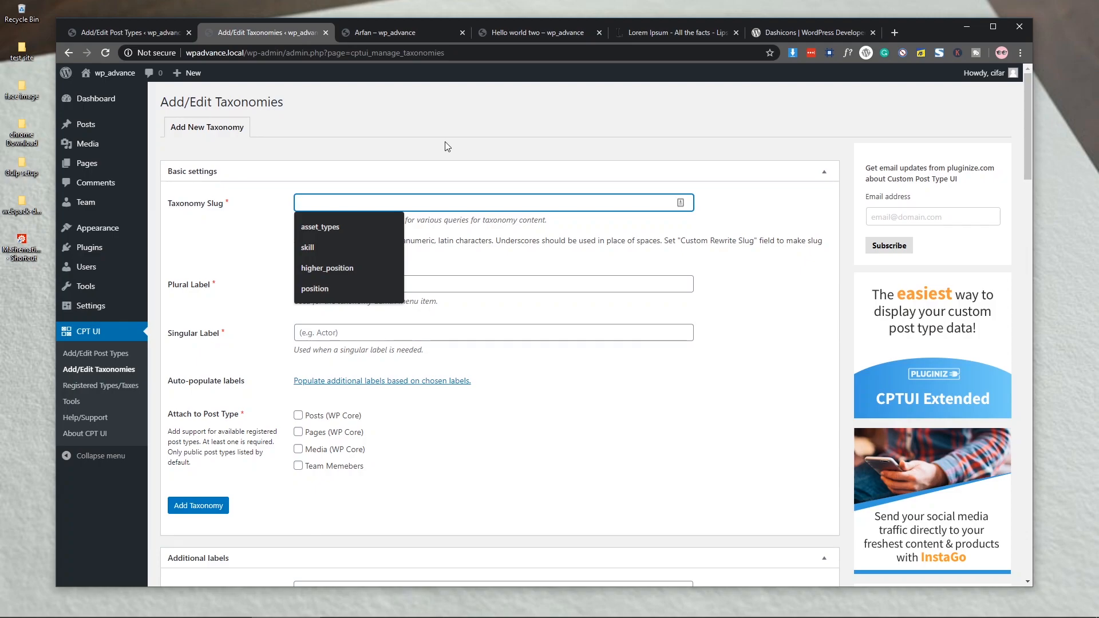
text(p)
key(Down)
key(Return)
key(ctrl+a)
key(ctrl+c)
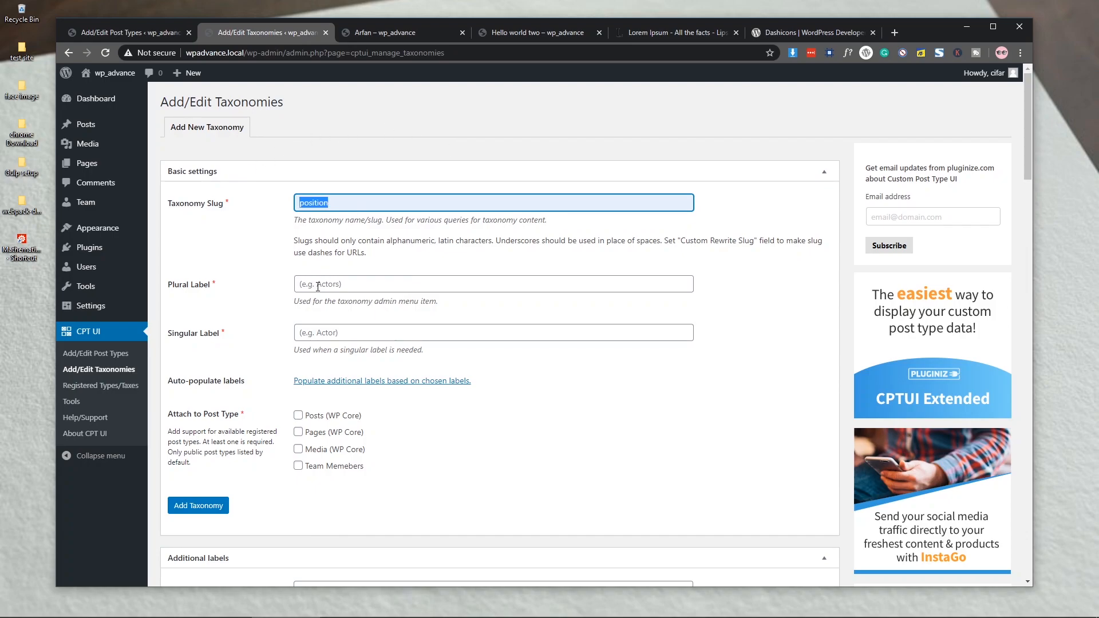
Fill in "position" as both the plural and singular label of the new taxonomy.
click(317, 286)
key(ctrl+v)
click(346, 331)
key(ctrl+v)
Attach the position taxonomy to the Team Memebers post type and add the taxonomy.
scroll(250, 332, down, 2)
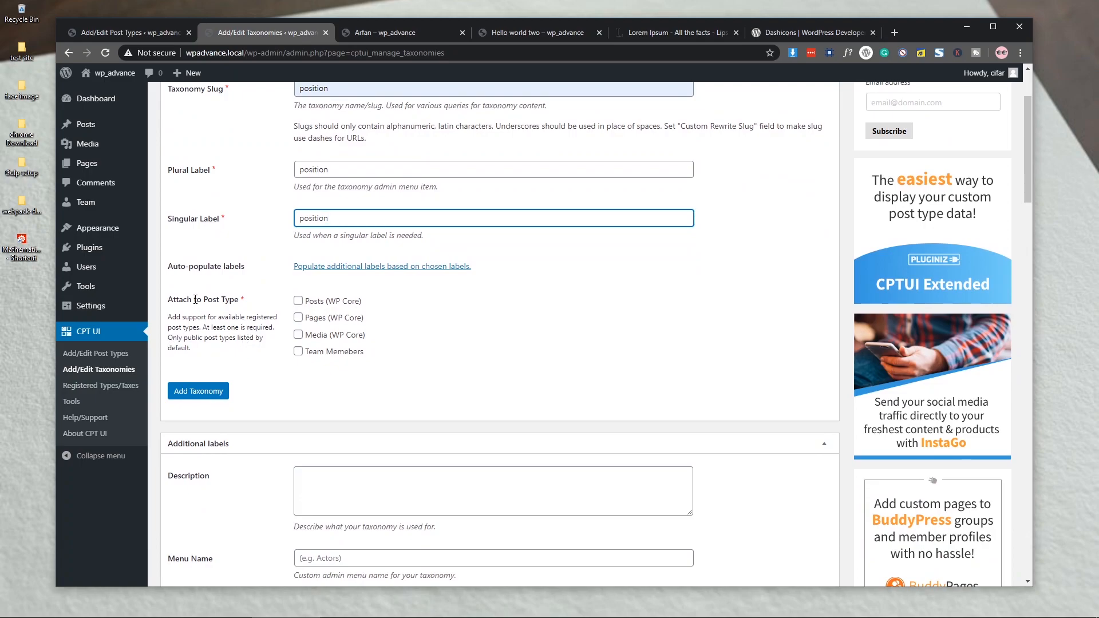
drag(171, 299, 234, 301)
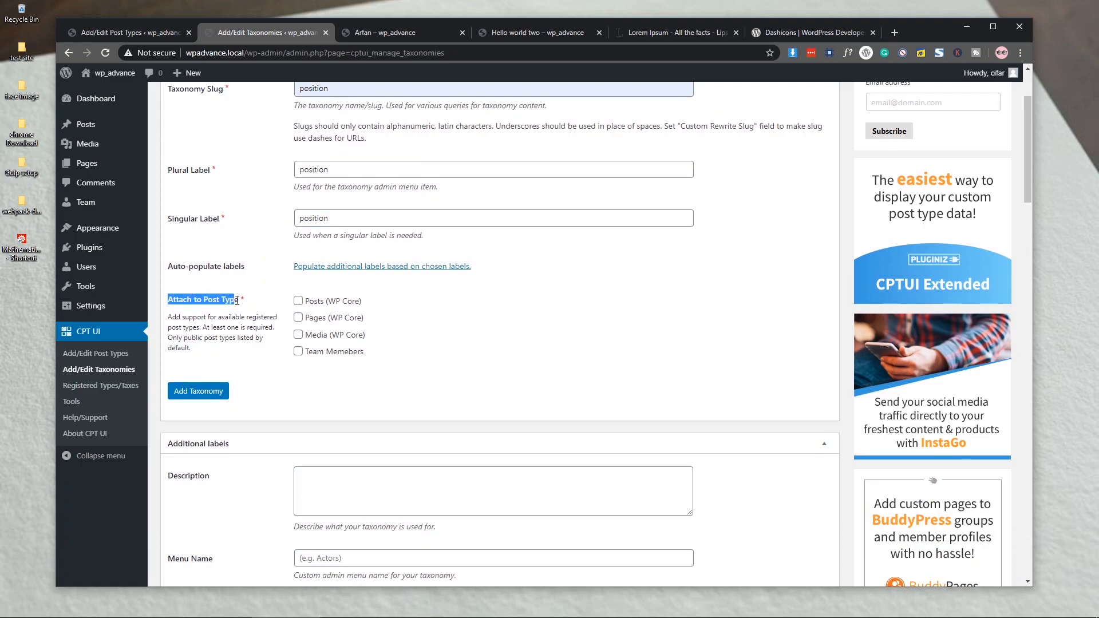
click(219, 299)
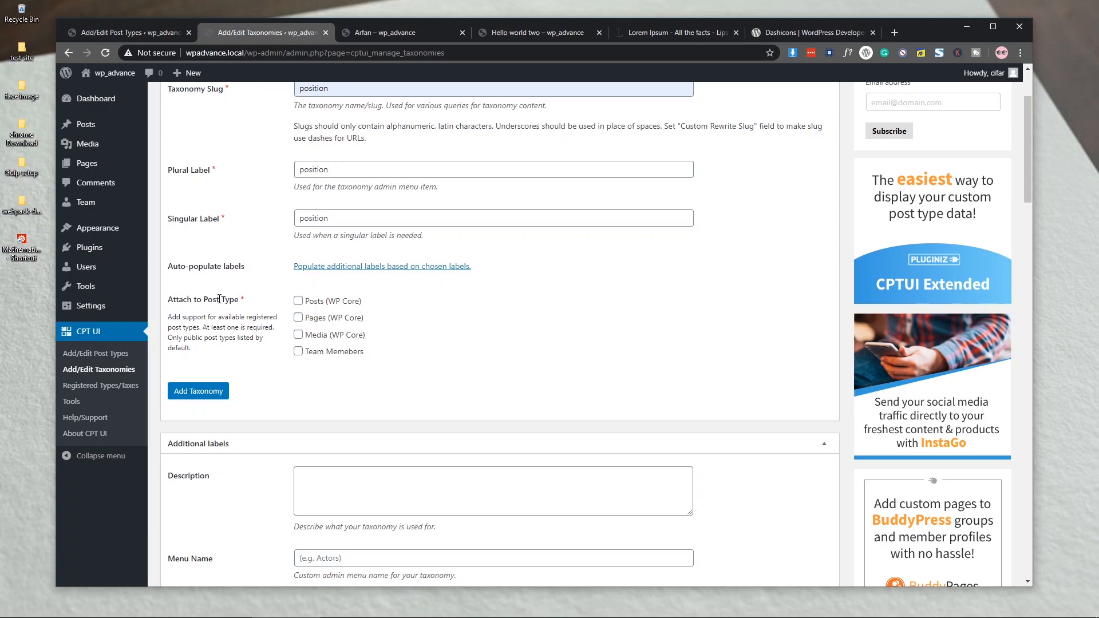
click(298, 353)
scroll(455, 353, up, 2)
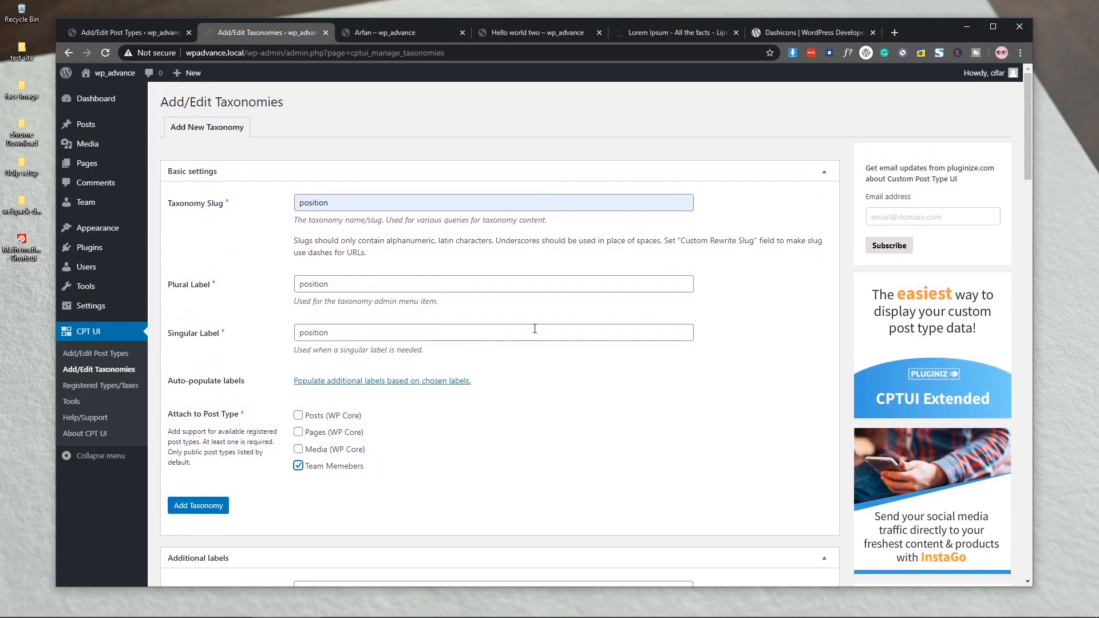
click(300, 206)
double_click(299, 205)
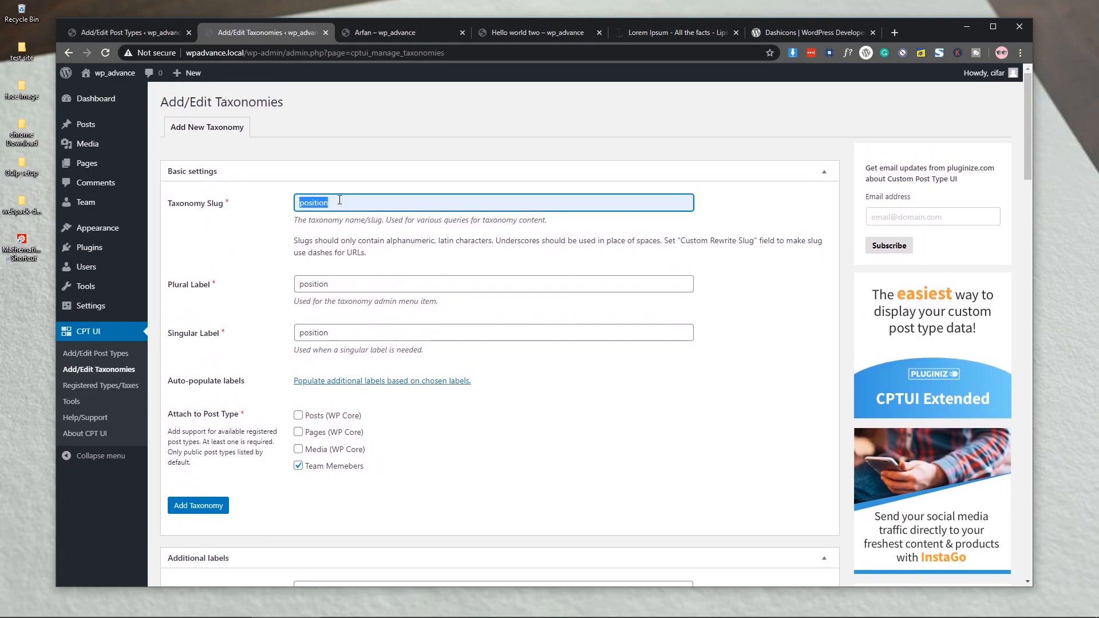
click(344, 171)
click(345, 170)
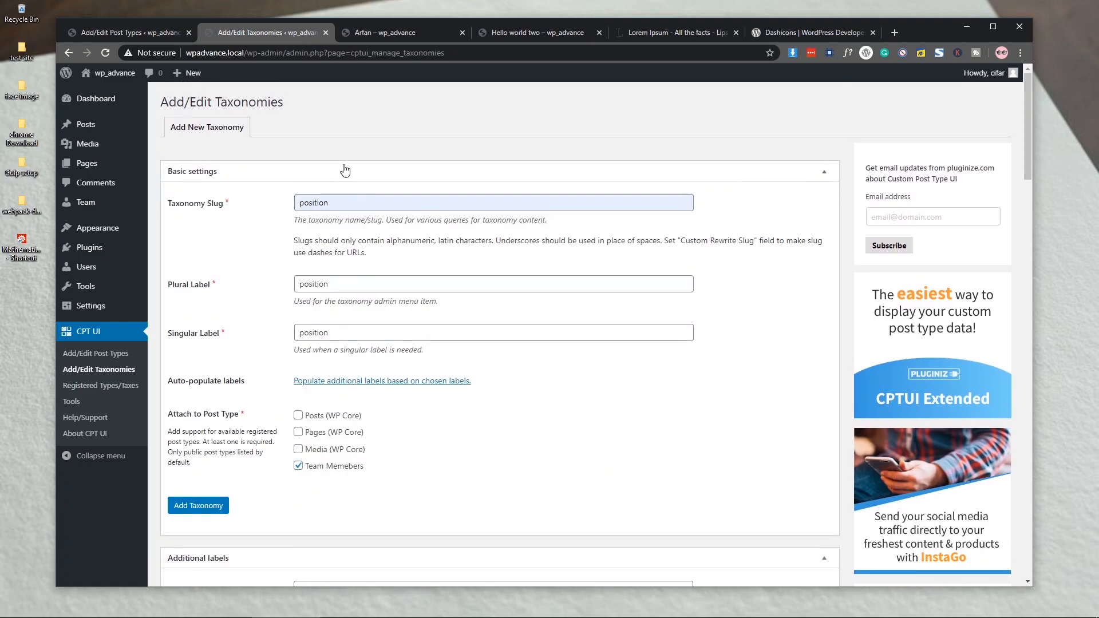
click(198, 505)
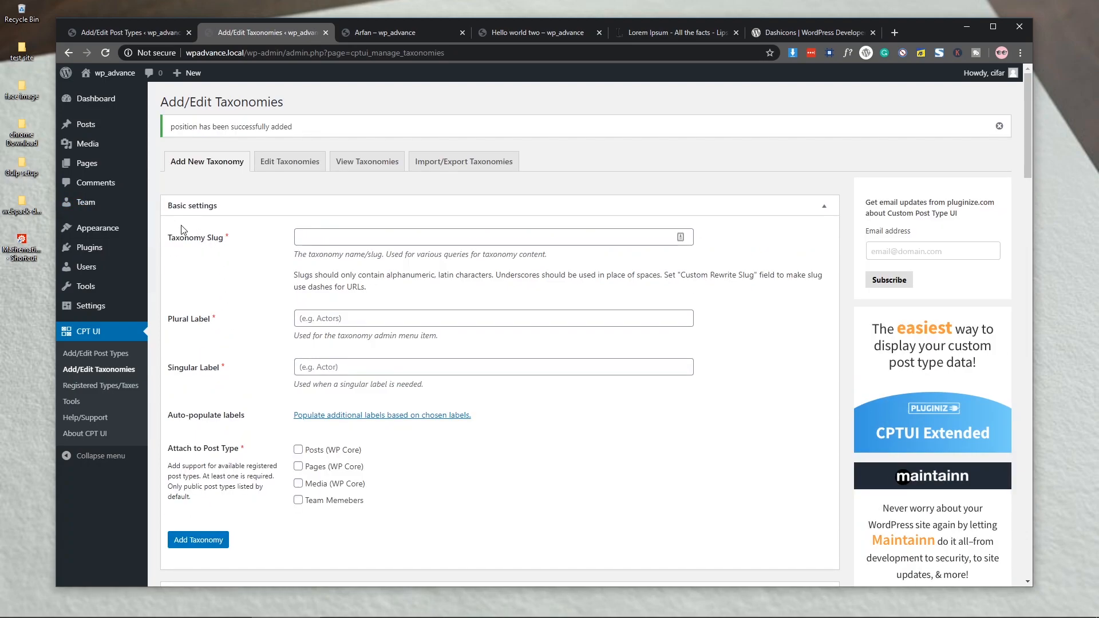
Add the terms "High Position" and "Low Position" to the team's position taxonomy.
mouse_move(115, 207)
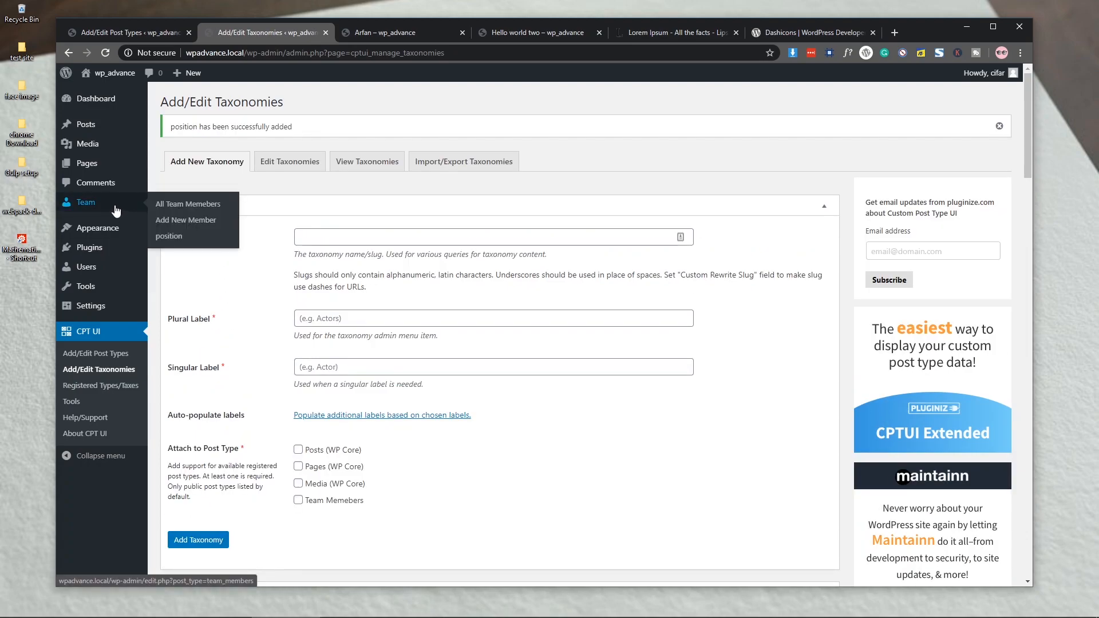
click(170, 238)
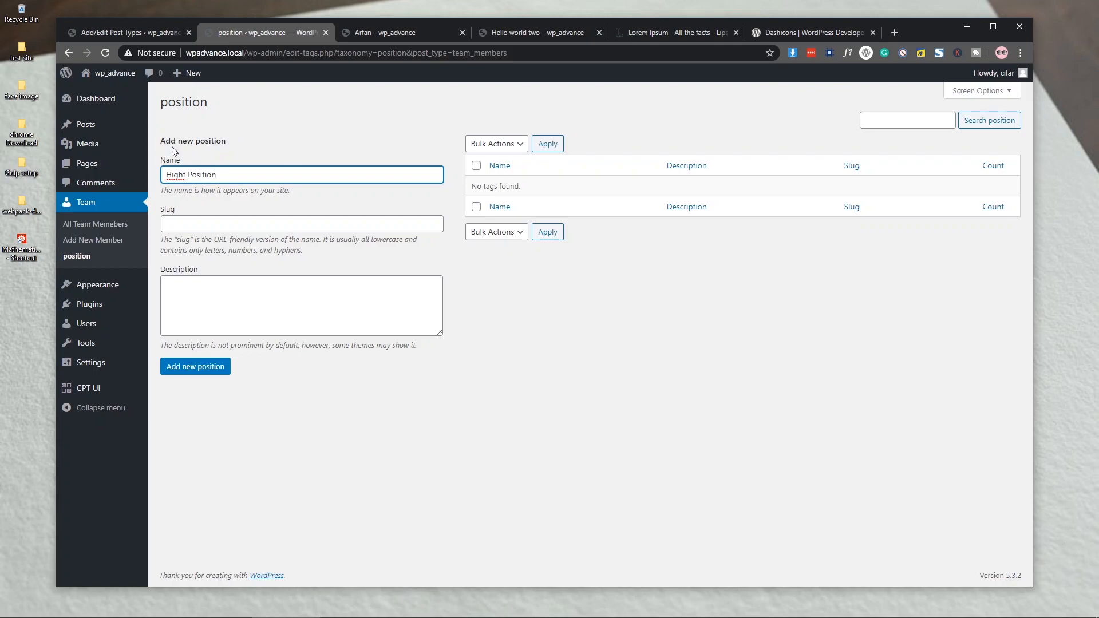
key(BackSpace)
click(201, 369)
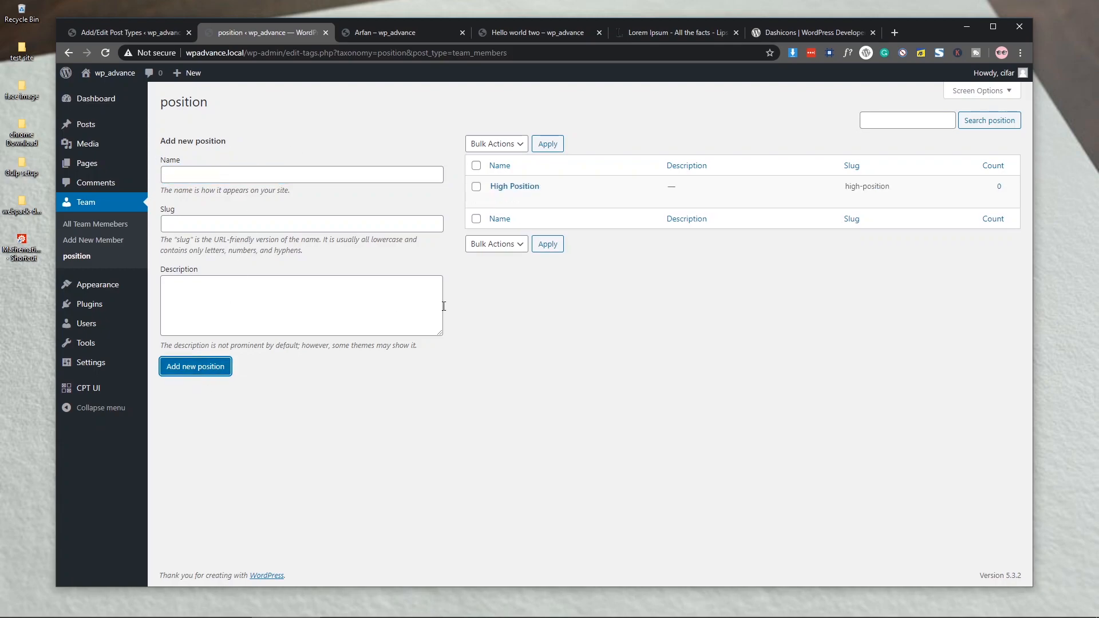
click(246, 177)
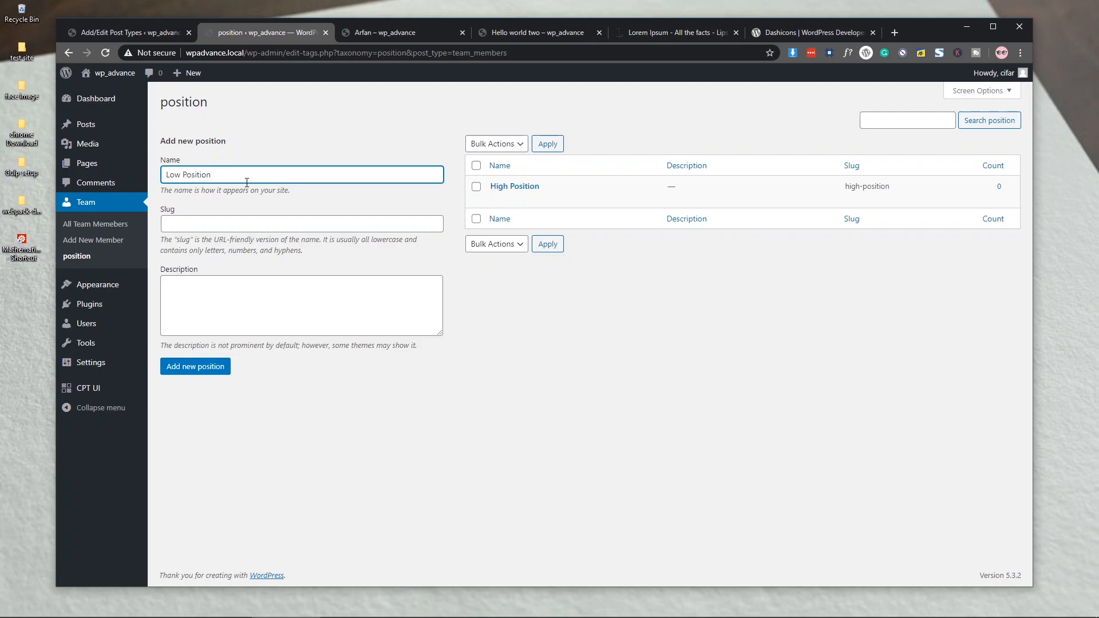
click(189, 369)
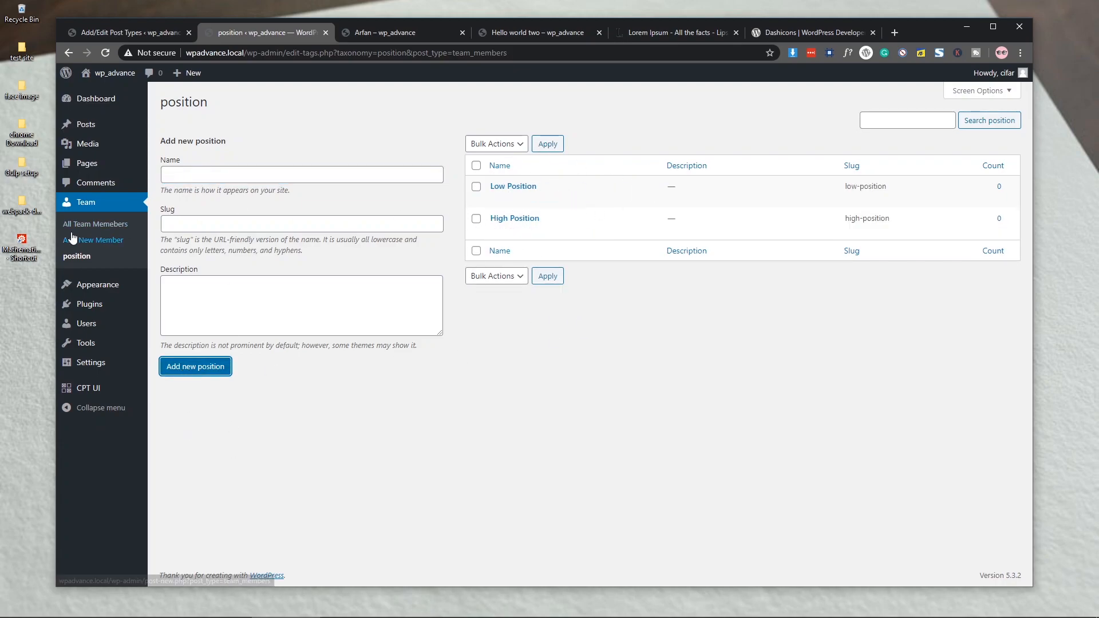
Assign the High Position term to the first team member in the list and update the entry.
click(91, 224)
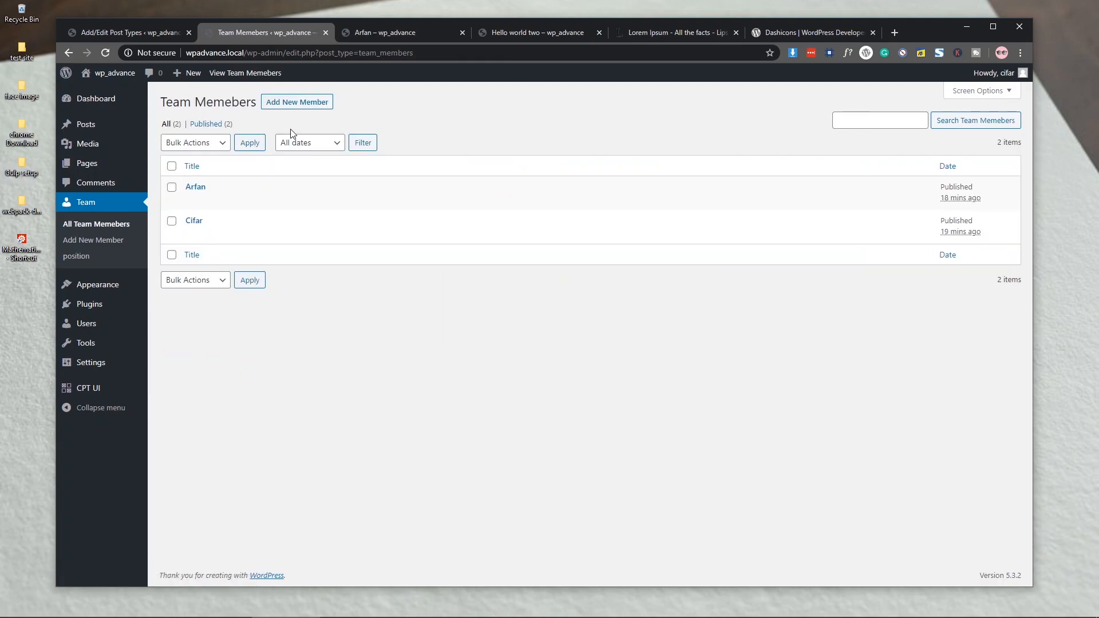
click(191, 201)
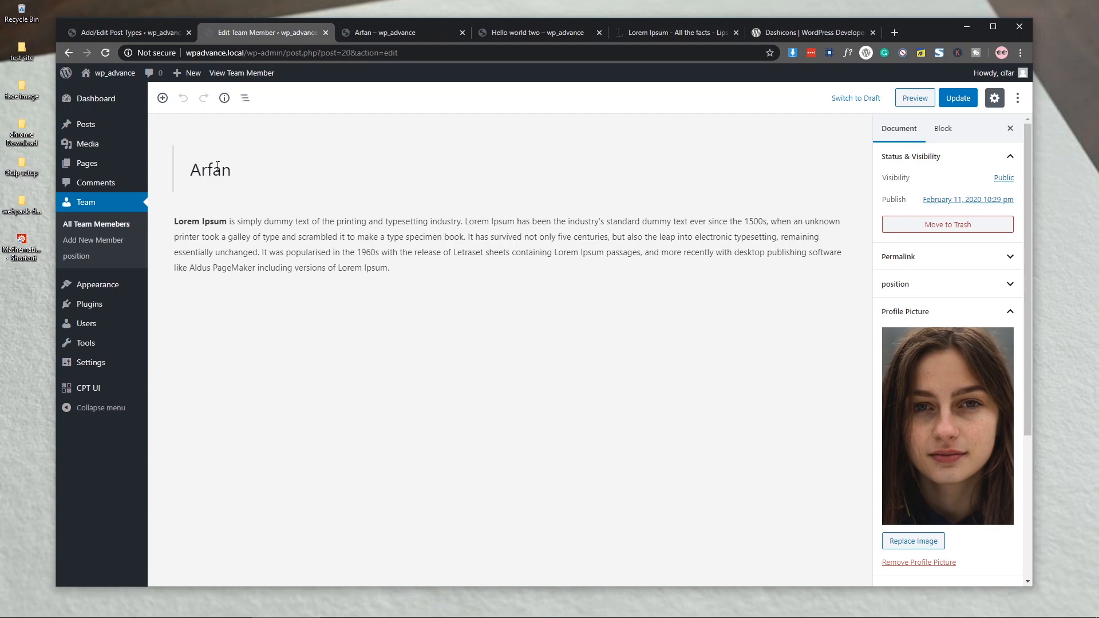
click(915, 292)
click(915, 325)
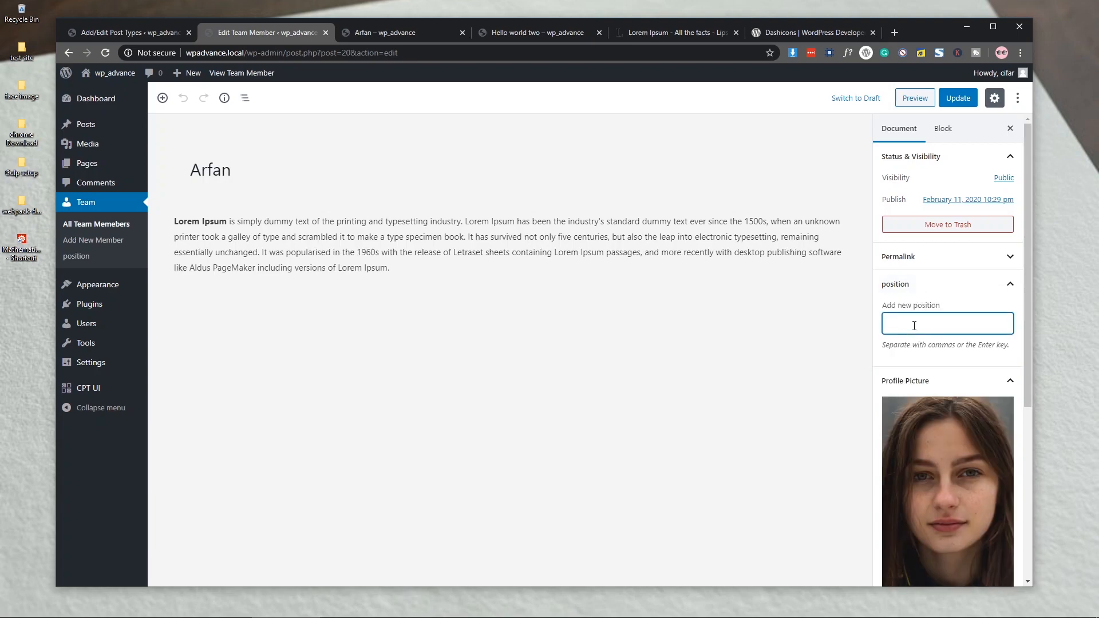
text(hi)
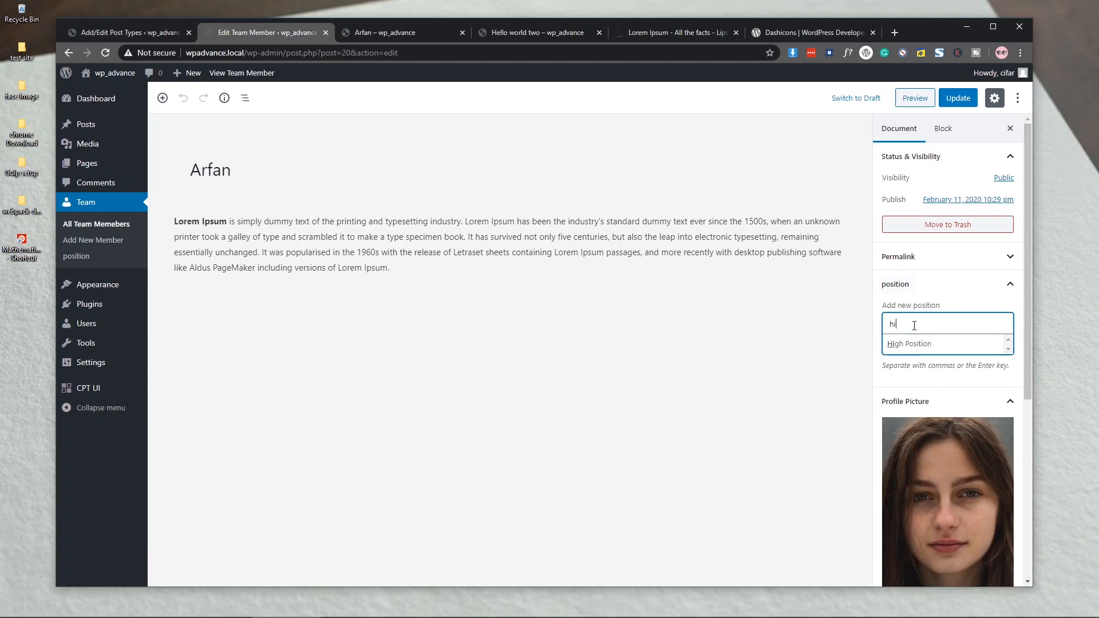
click(934, 346)
click(957, 98)
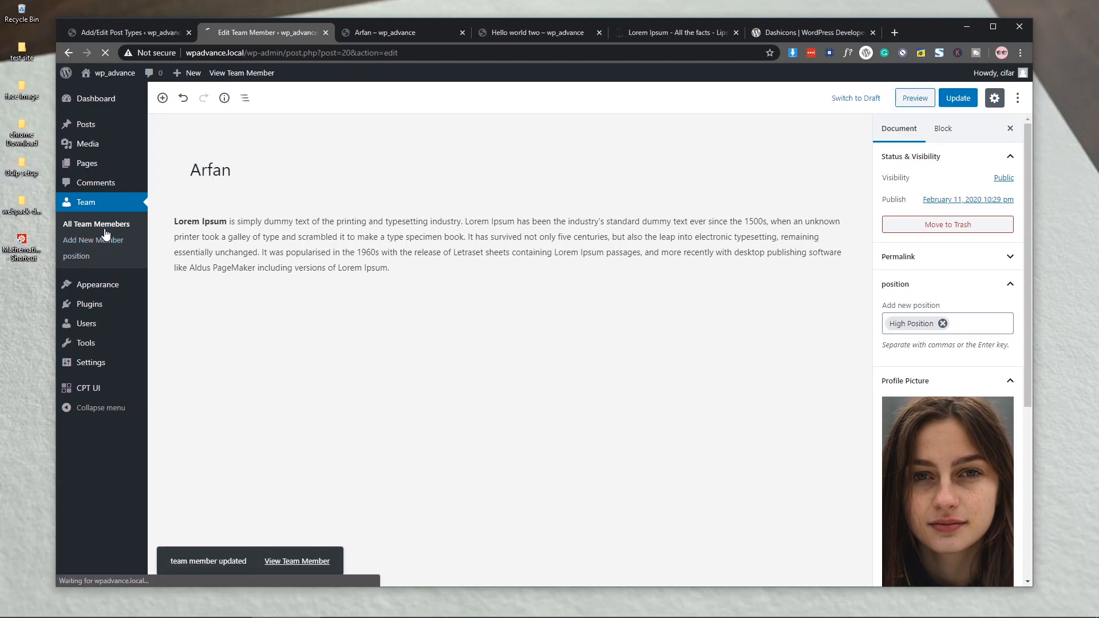
Assign the Low Position term to the second team member, update the entry, and go back to the position terms list.
click(119, 224)
click(191, 234)
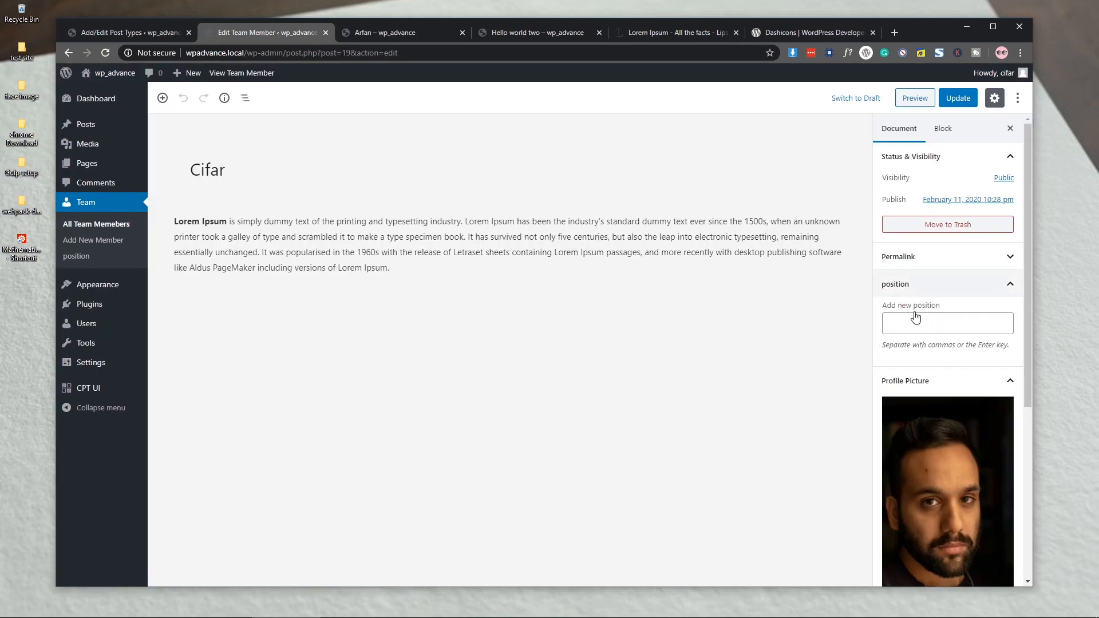
click(909, 322)
text(lo)
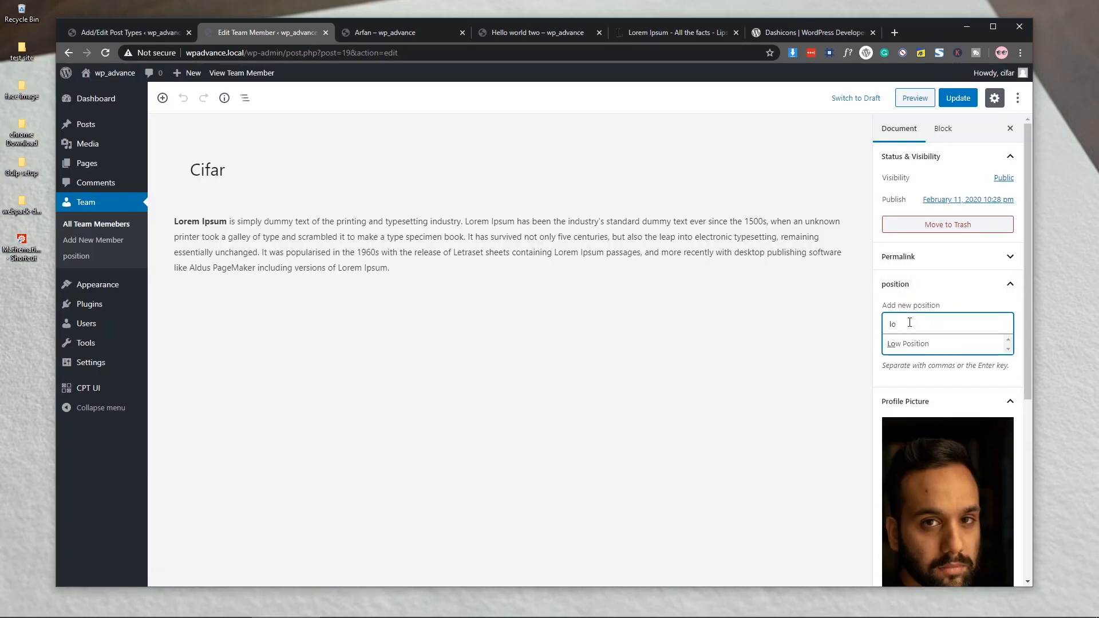
click(911, 343)
click(959, 103)
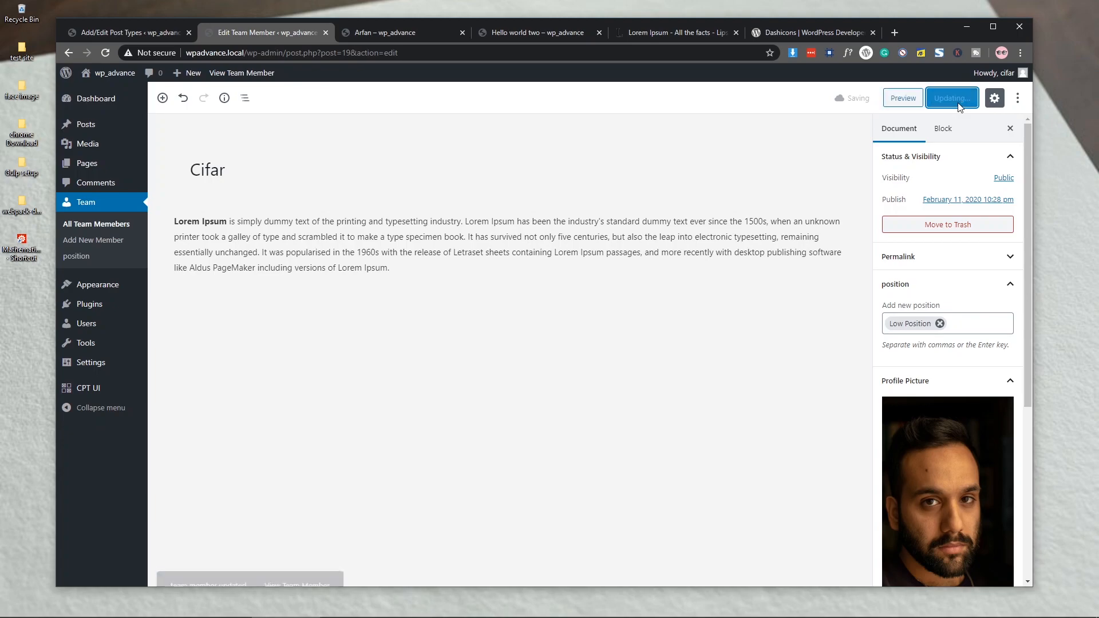
click(76, 256)
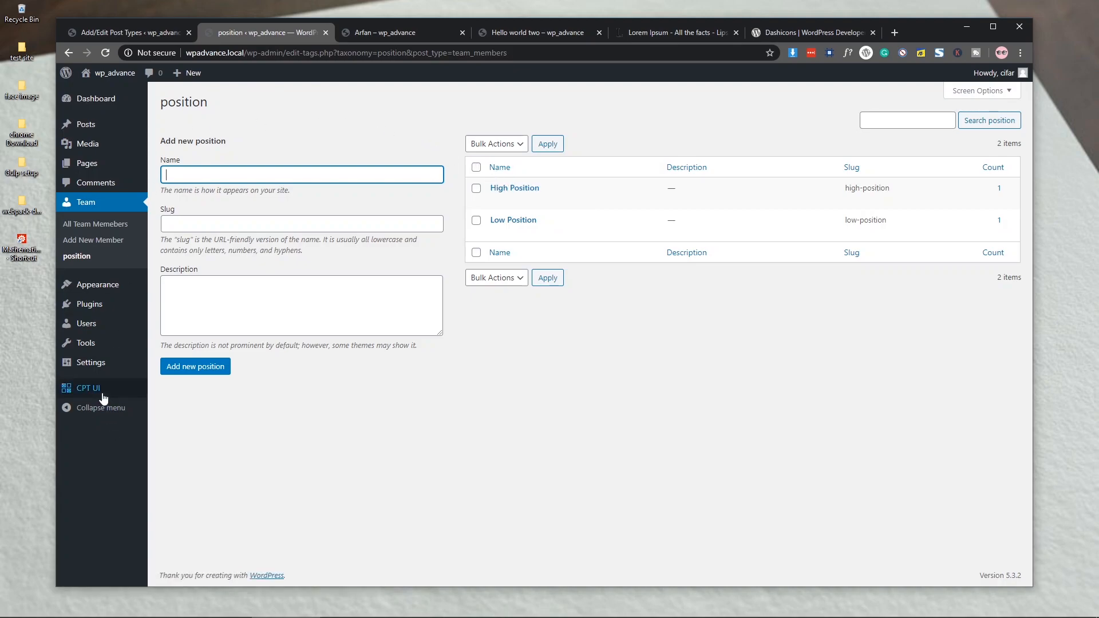
Edit the existing position taxonomy to set its Menu Name label to "Member Position" and save the taxonomy.
mouse_move(86, 388)
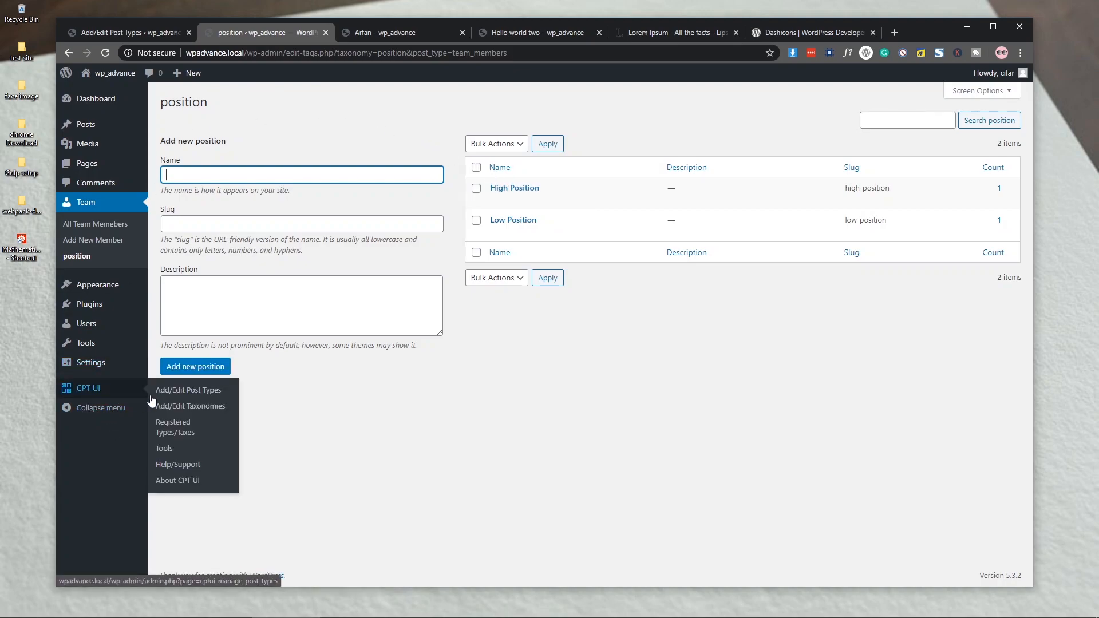
click(172, 410)
click(290, 128)
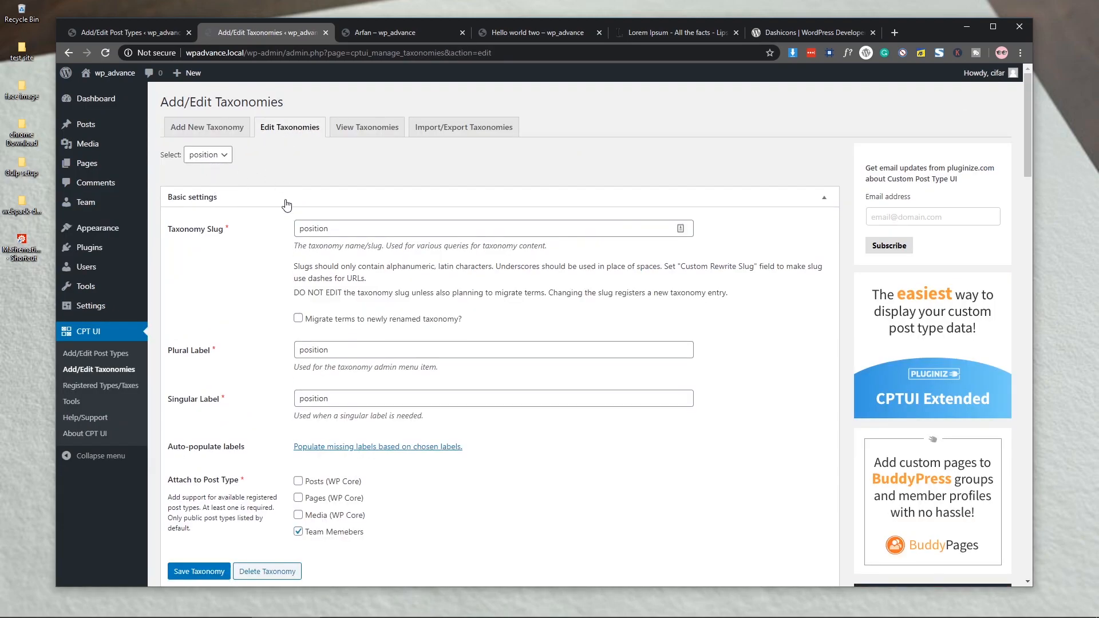
scroll(286, 206, down, 5)
scroll(286, 204, down, 3)
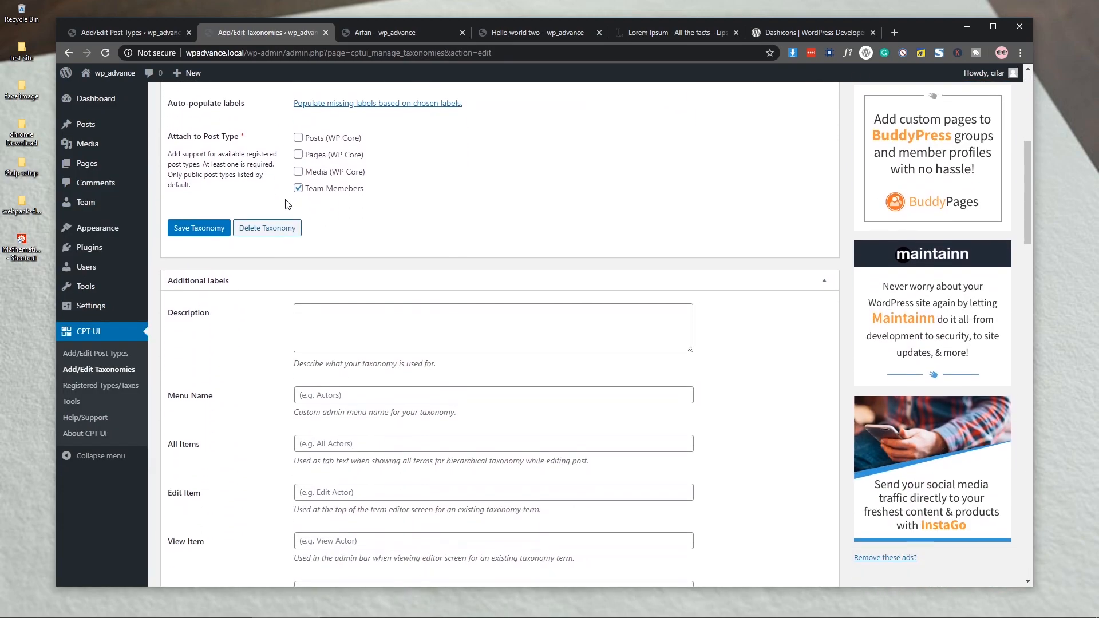
mouse_move(85, 206)
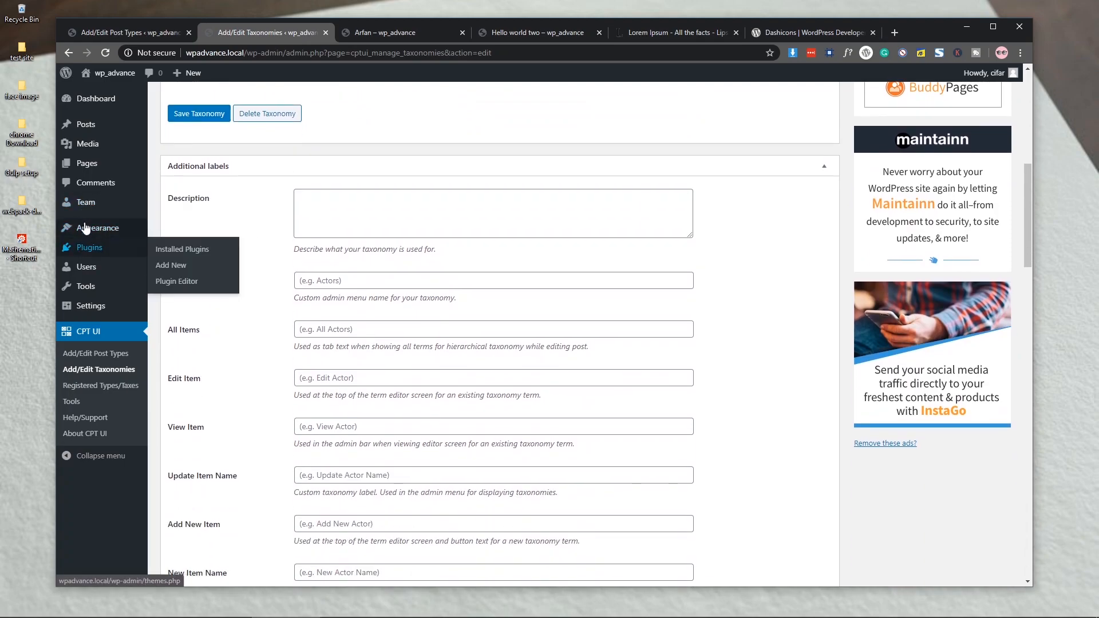
mouse_move(175, 204)
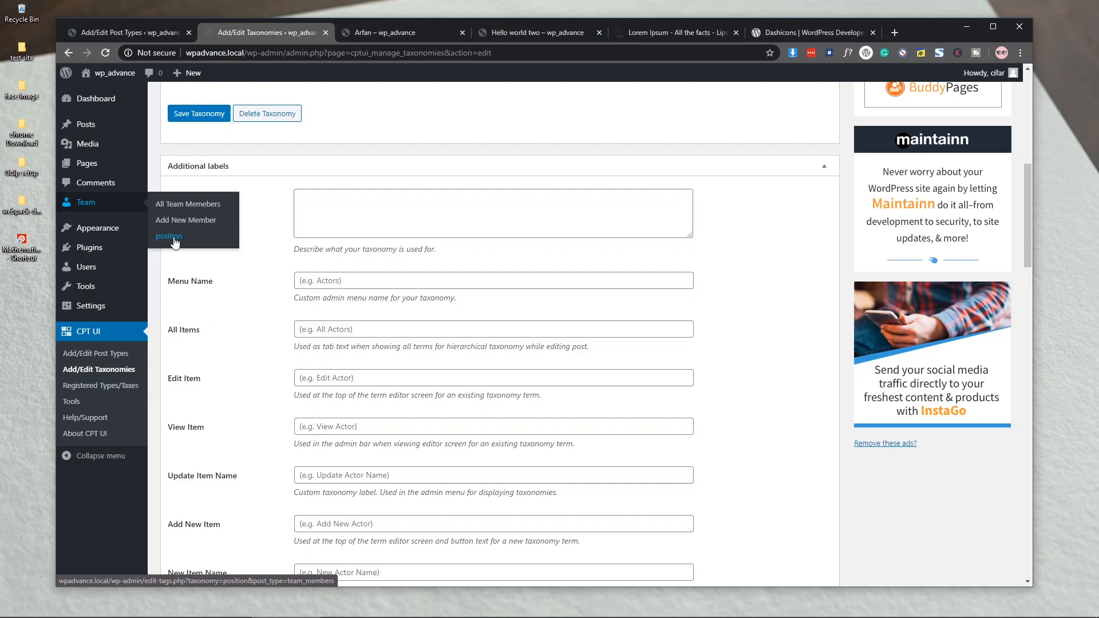
scroll(224, 254, down, 3)
scroll(218, 171, up, 2)
click(362, 223)
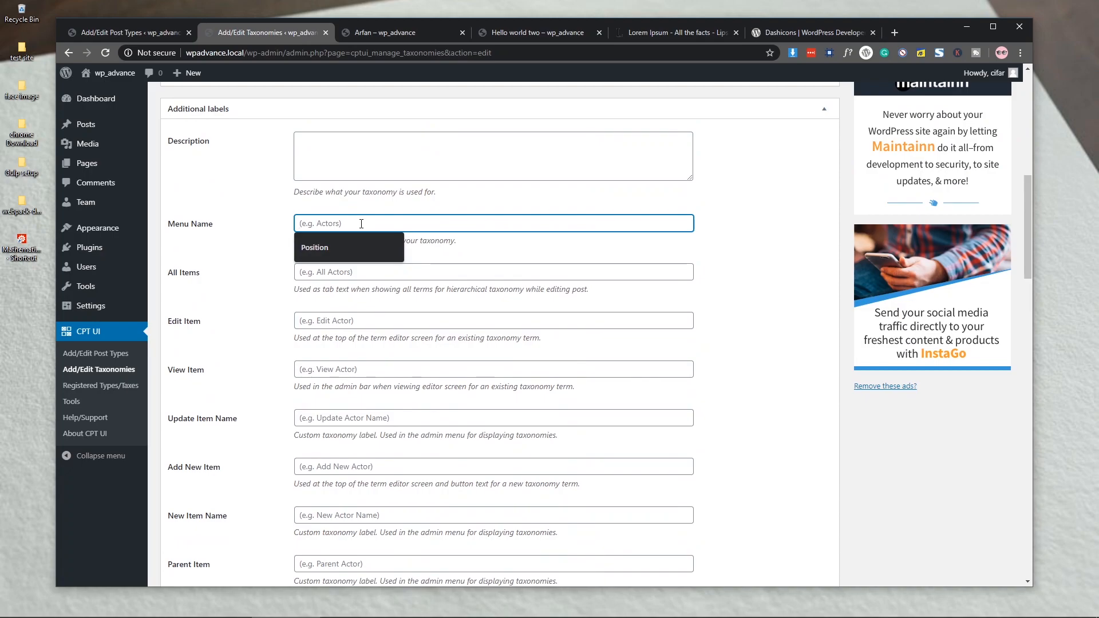
text(Member Position)
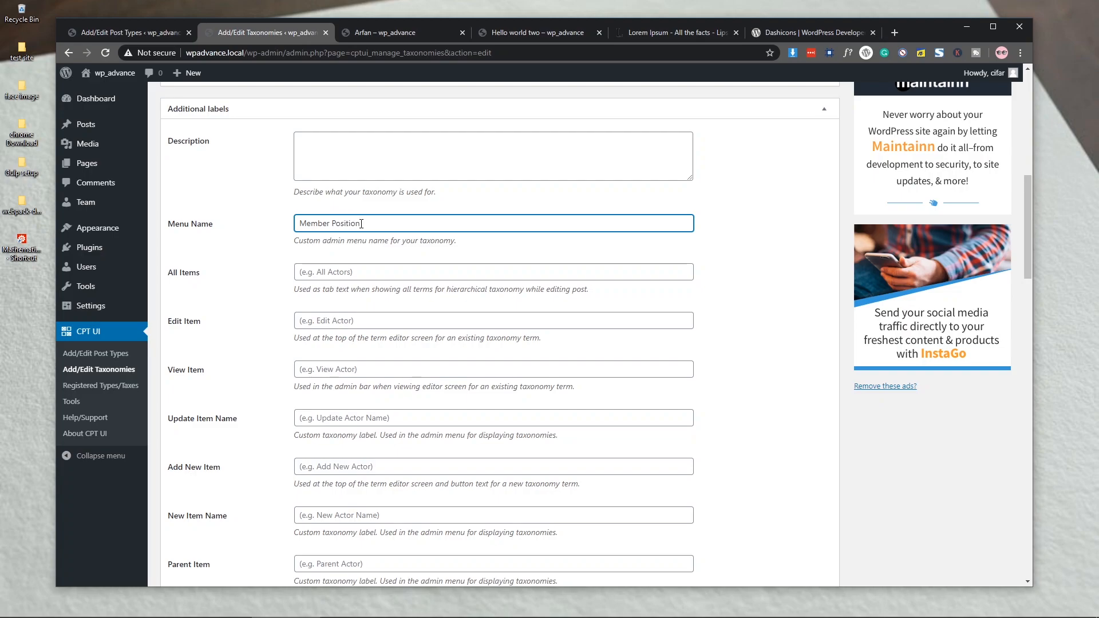
scroll(361, 223, up, 4)
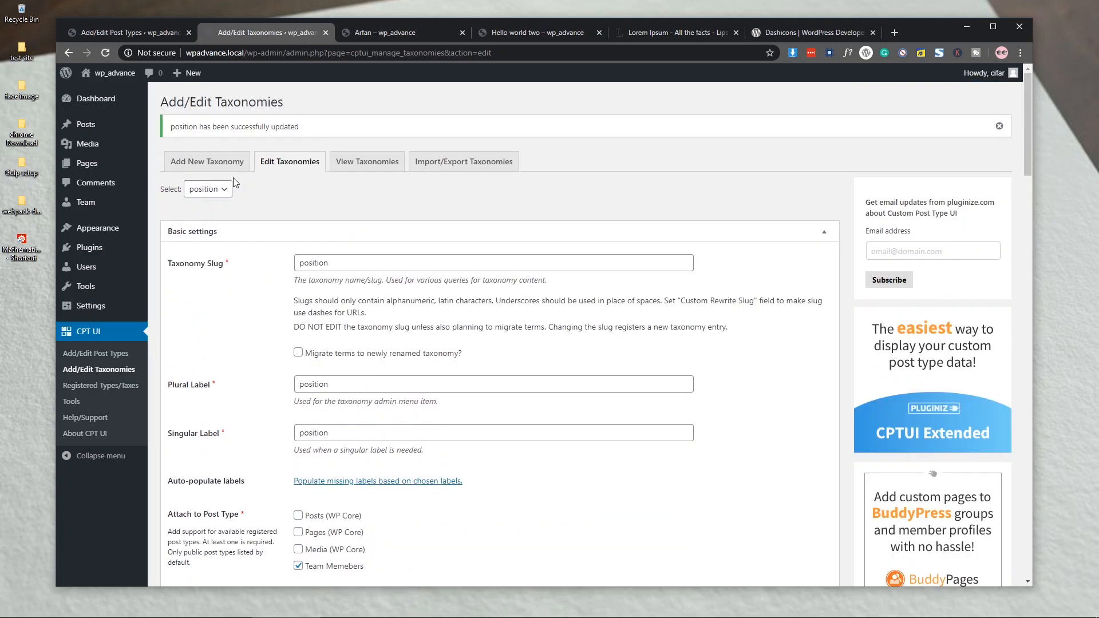
Check the Team submenu for the position taxonomy's menu name and review the taxonomy's remaining additional label fields.
mouse_move(105, 202)
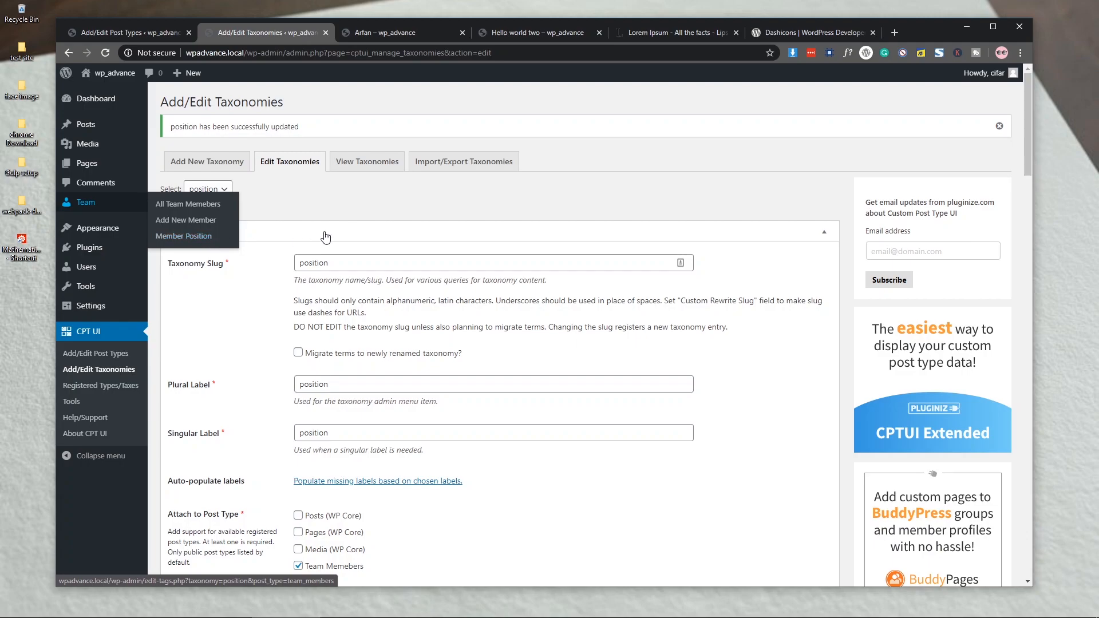
scroll(271, 240, down, 4)
scroll(271, 240, down, 7)
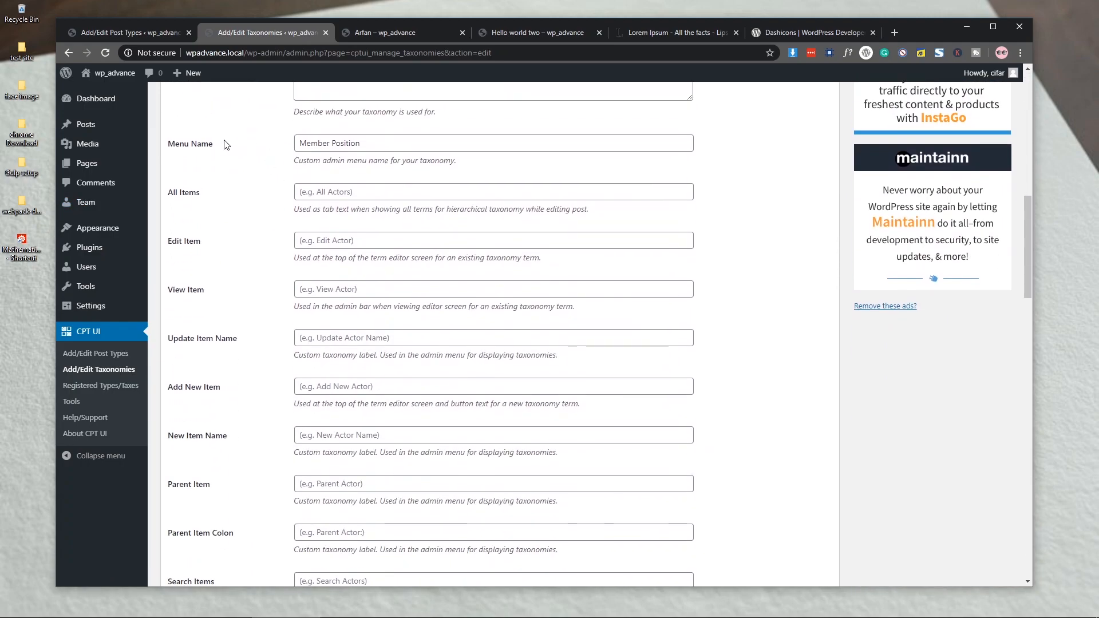
scroll(255, 291, down, 7)
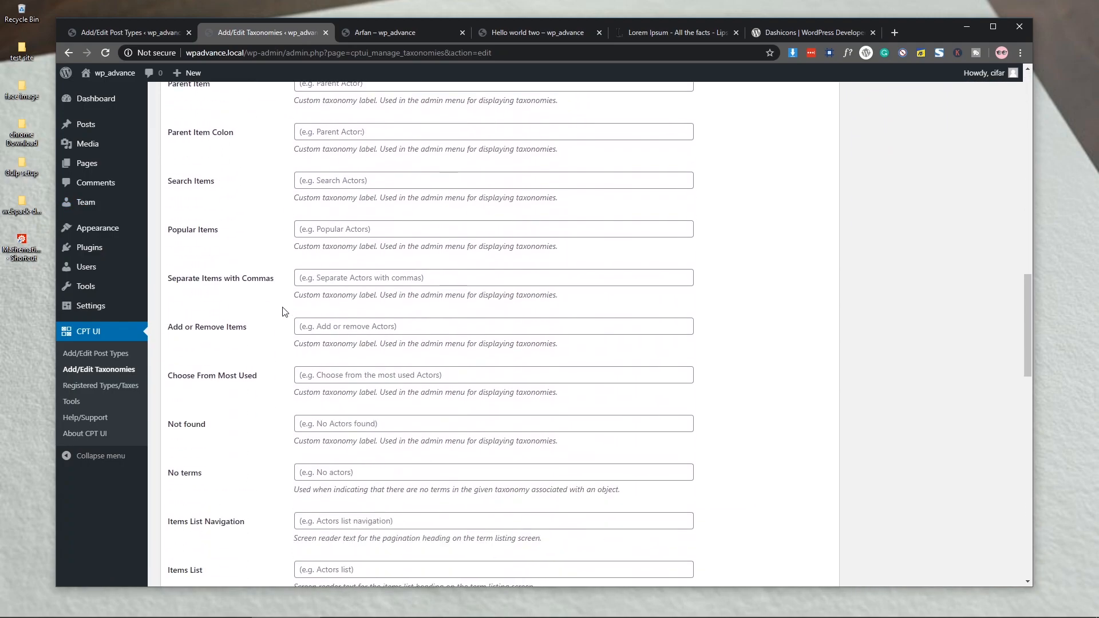
scroll(195, 338, down, 3)
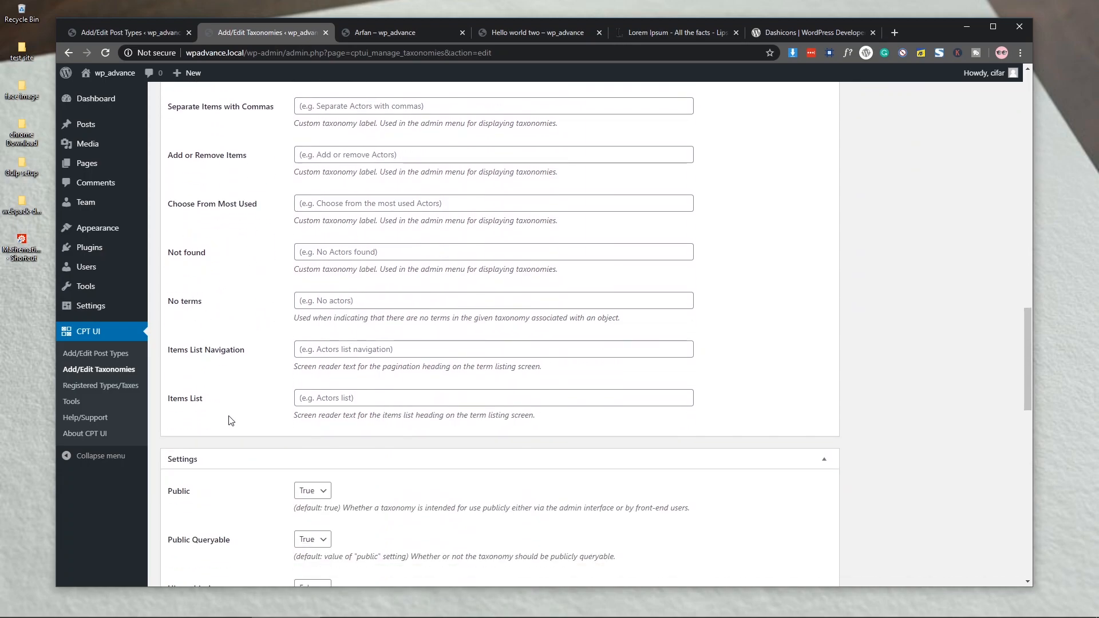
scroll(276, 378, up, 5)
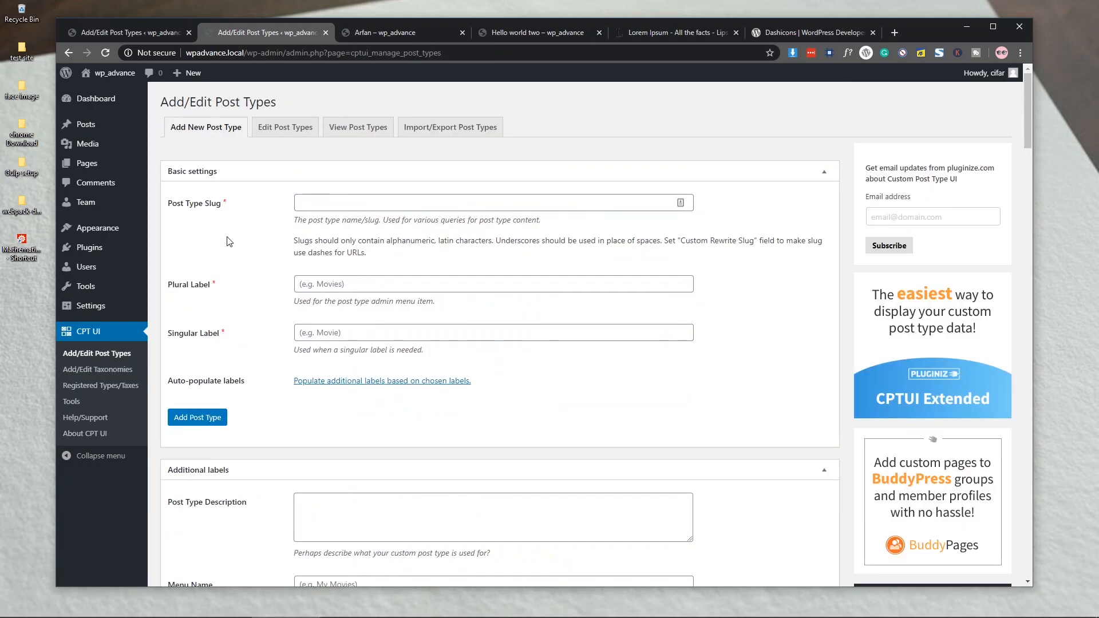
Edit the Team Memebers post type in CPT UI and set its Item Published label to "team member published".
click(270, 136)
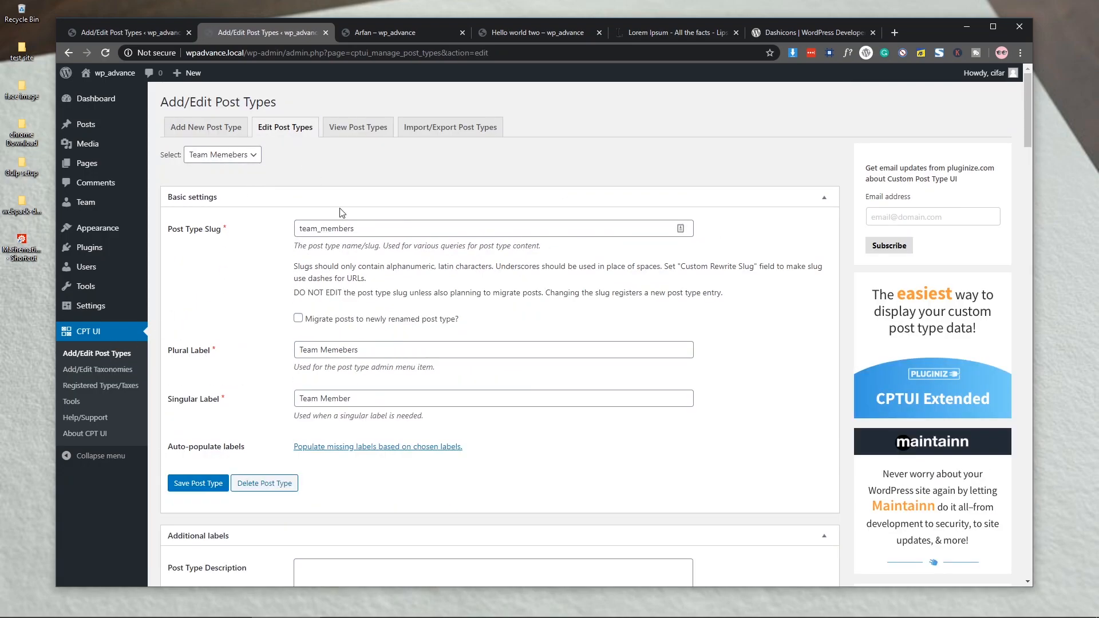
scroll(341, 213, down, 3)
scroll(341, 213, down, 20)
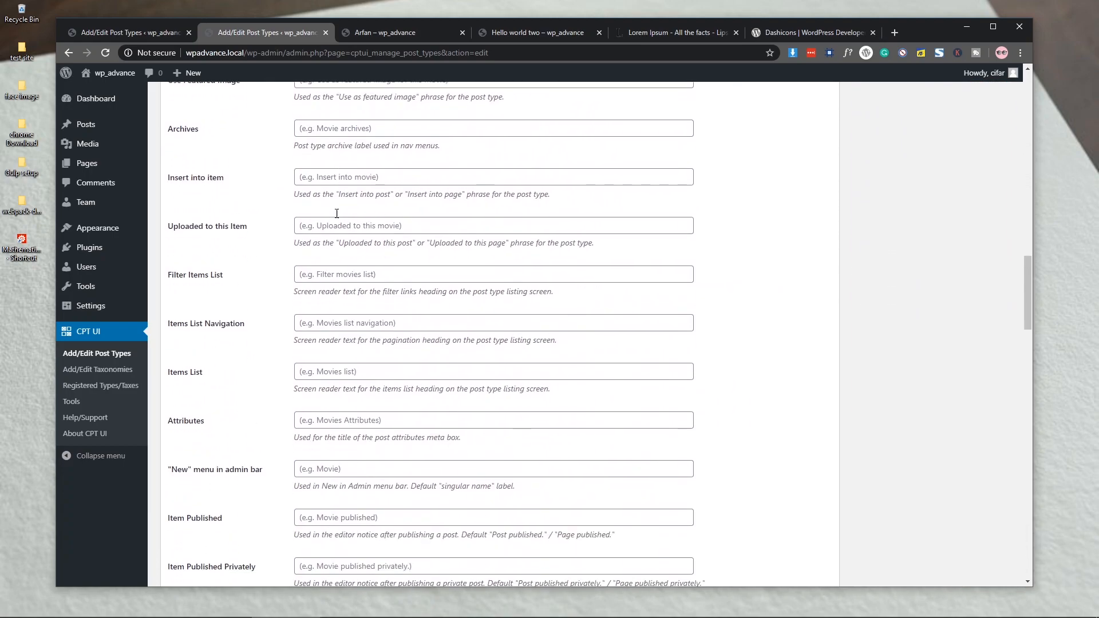
scroll(337, 213, down, 2)
scroll(258, 311, up, 1)
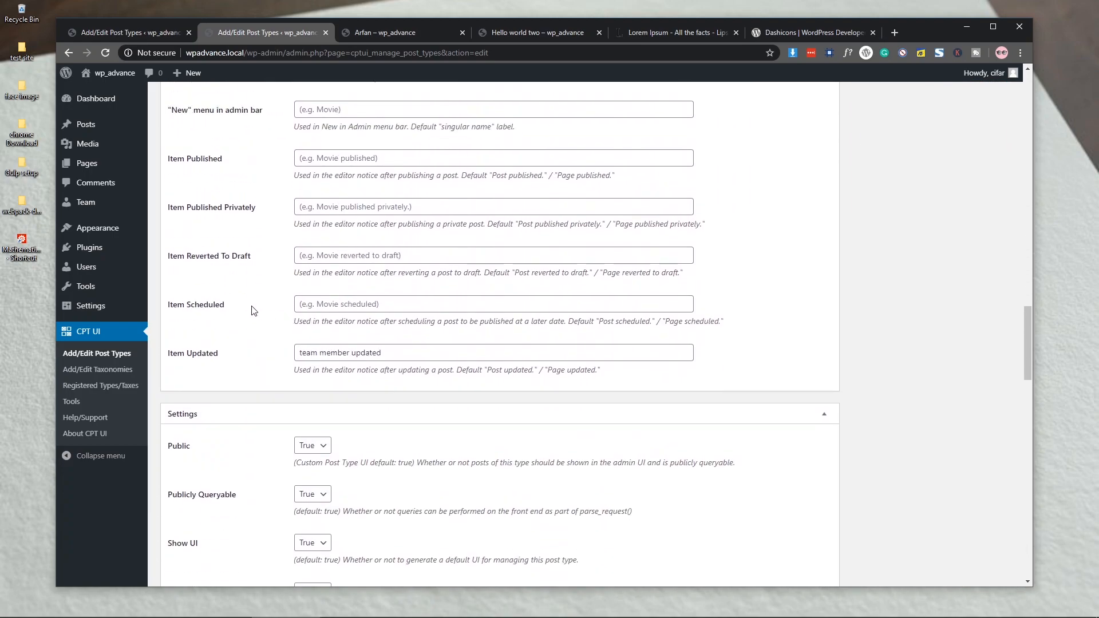
scroll(216, 275, up, 2)
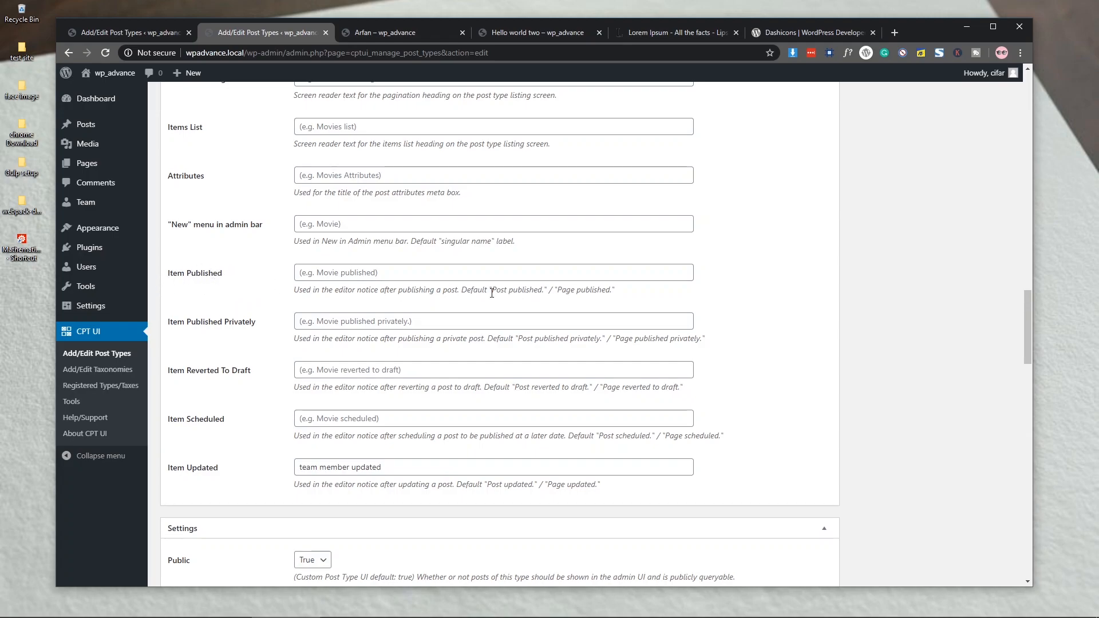
drag(492, 292, 539, 291)
click(378, 284)
click(368, 275)
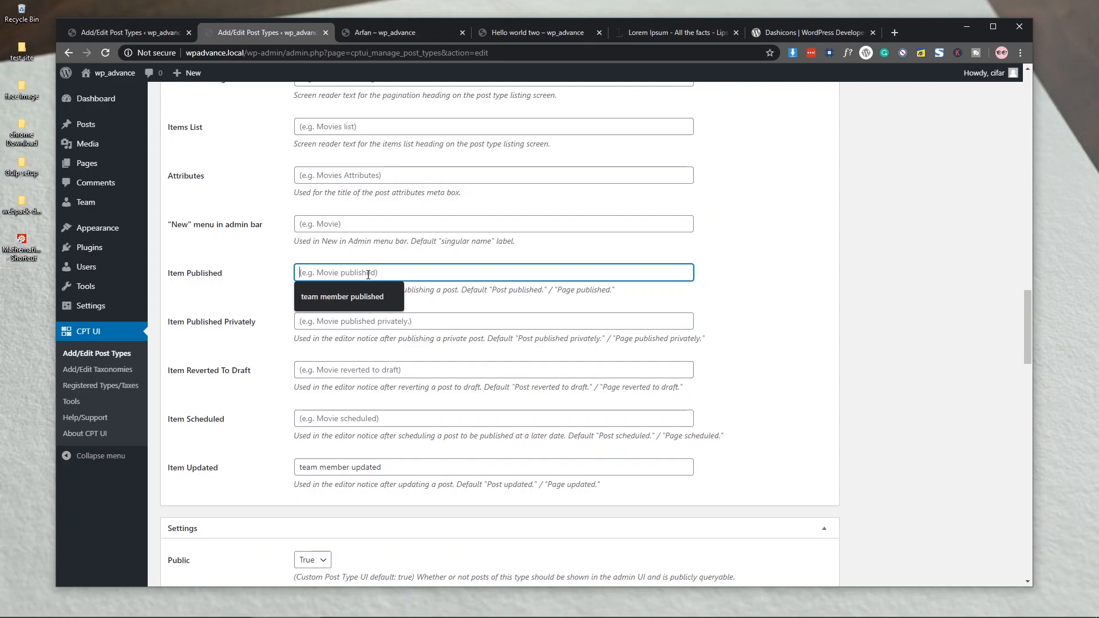
click(367, 296)
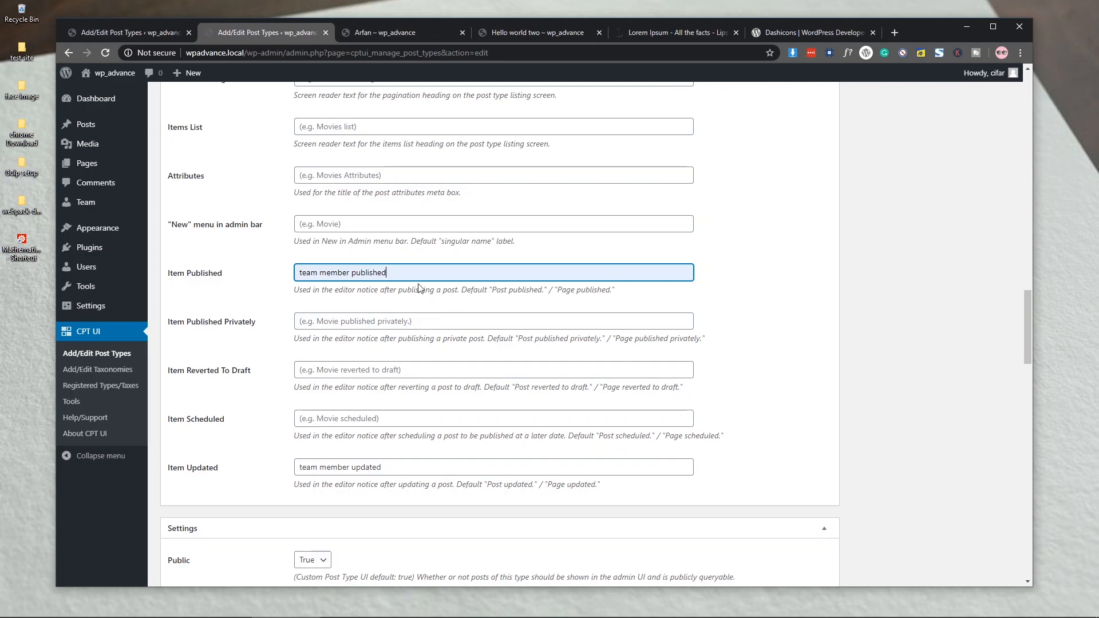
Review the post type's additional labels, from the Item Published label back up to the post type description.
scroll(384, 280, up, 4)
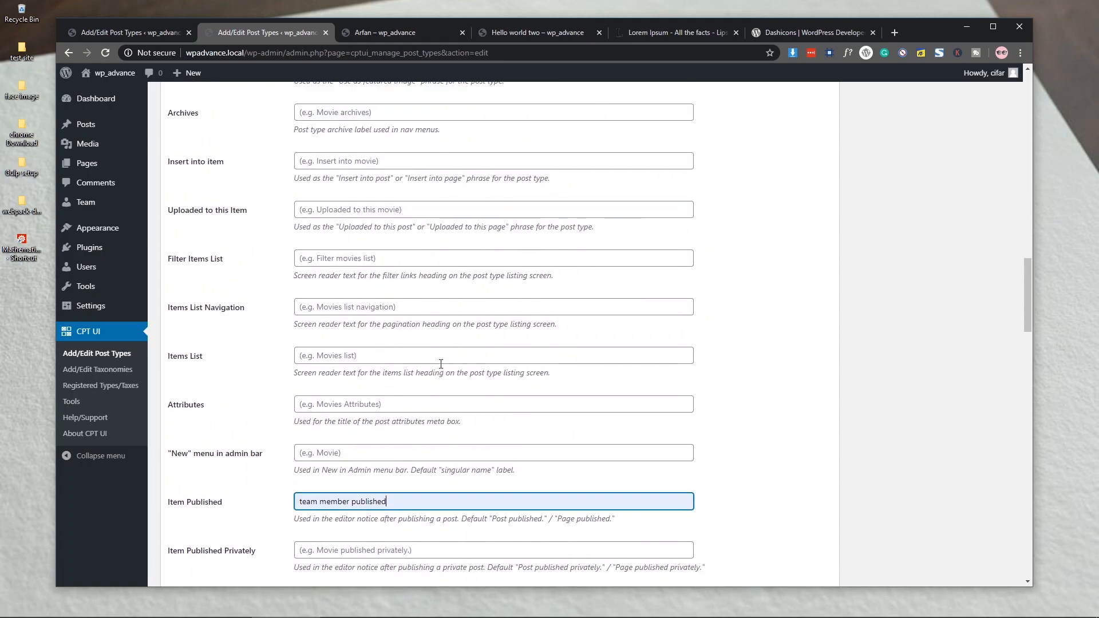
scroll(441, 364, up, 3)
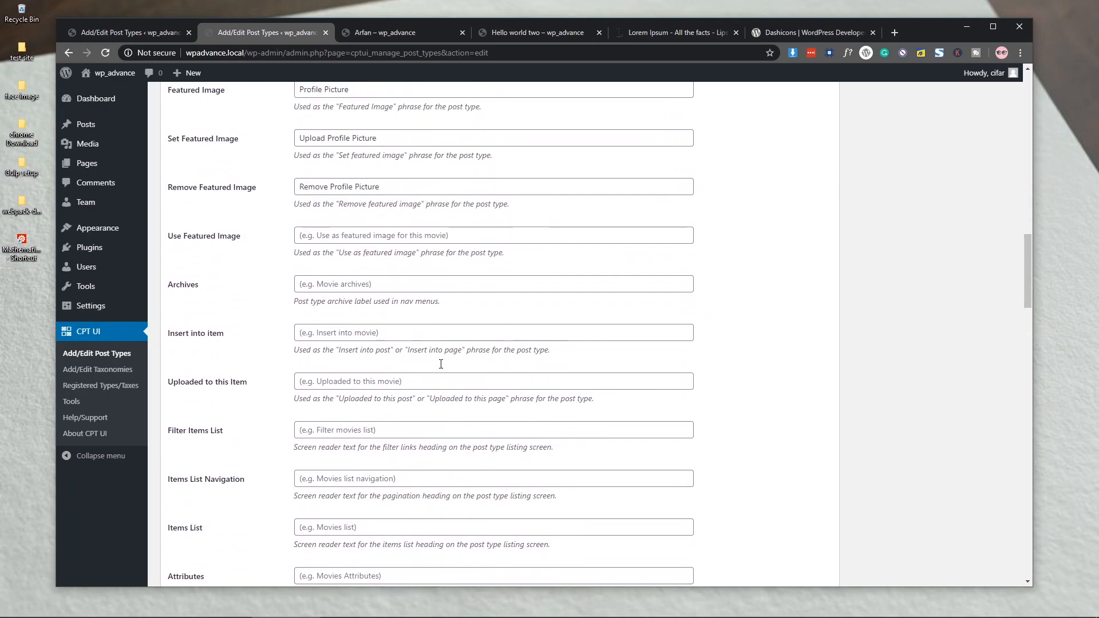
scroll(429, 366, up, 18)
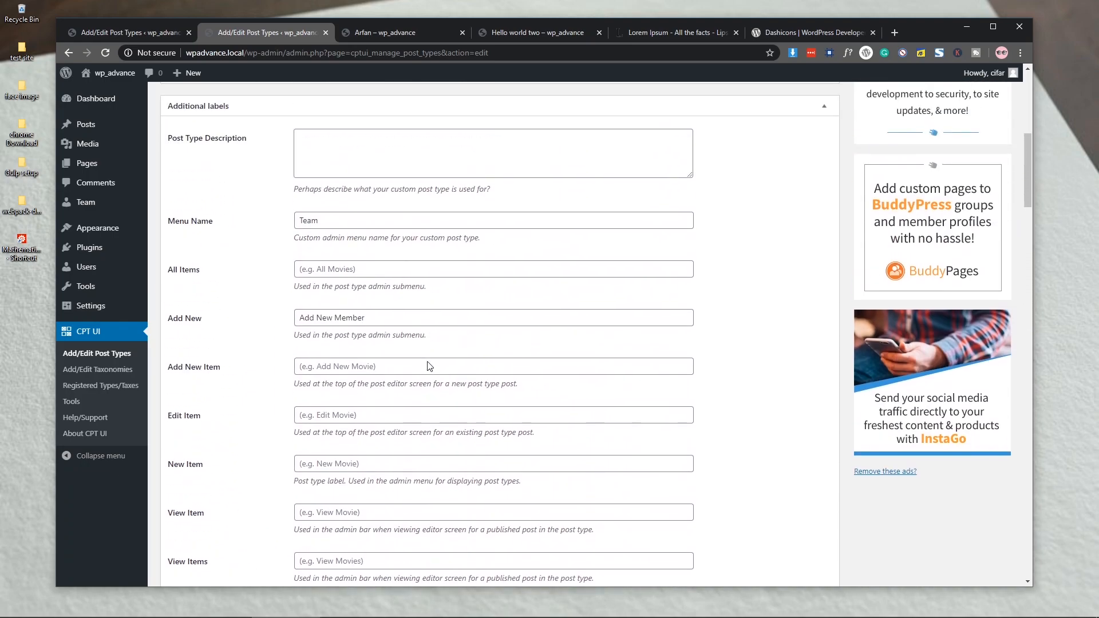
scroll(344, 372, down, 2)
click(322, 350)
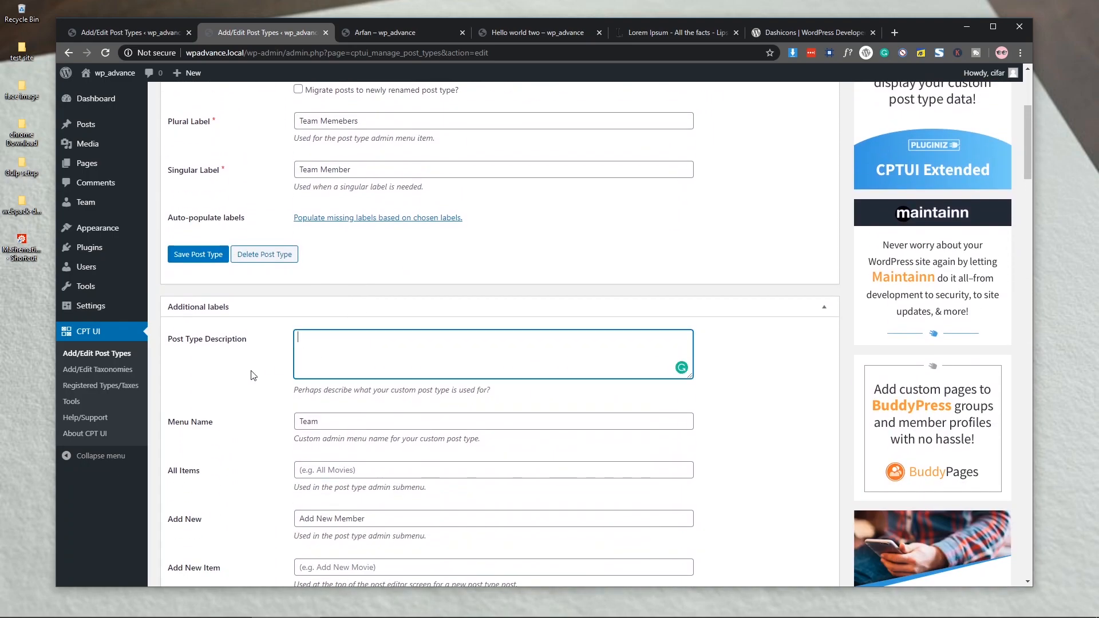
Review the post type's settings, including the Public options, REST API, archive, rewrite, menu and supported editor features.
drag(1027, 171, 1067, 399)
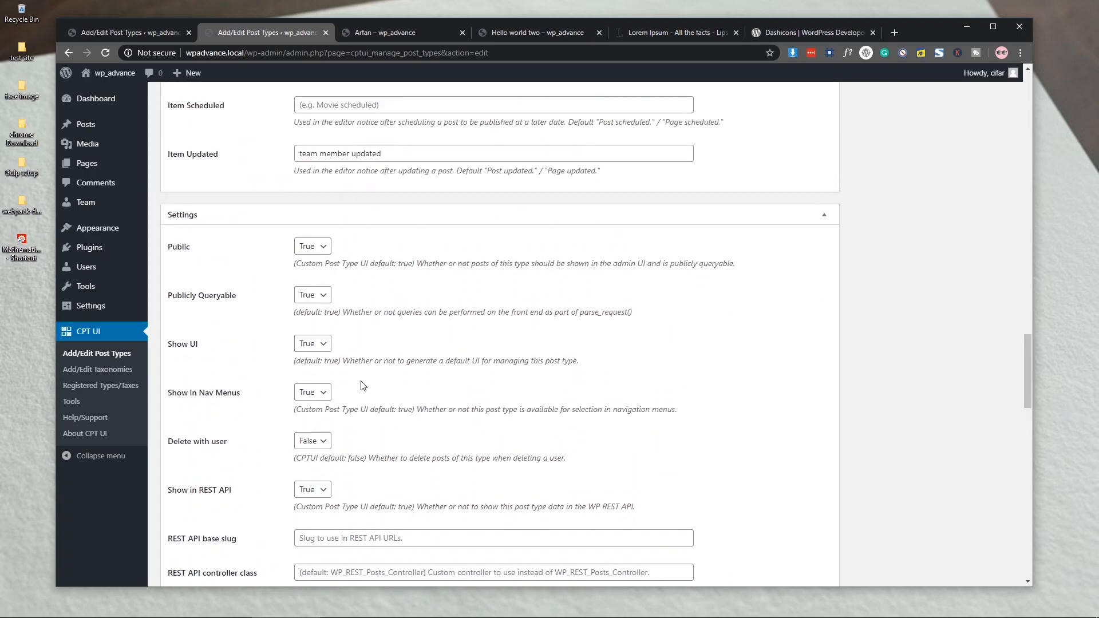
scroll(729, 351, down, 2)
scroll(729, 366, up, 1)
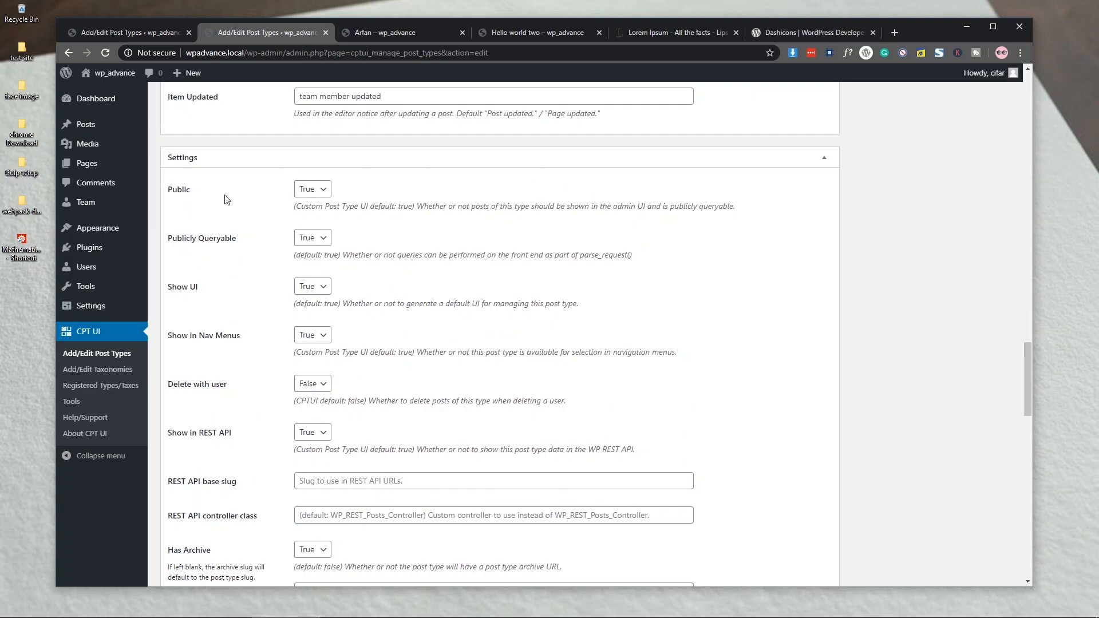
click(308, 193)
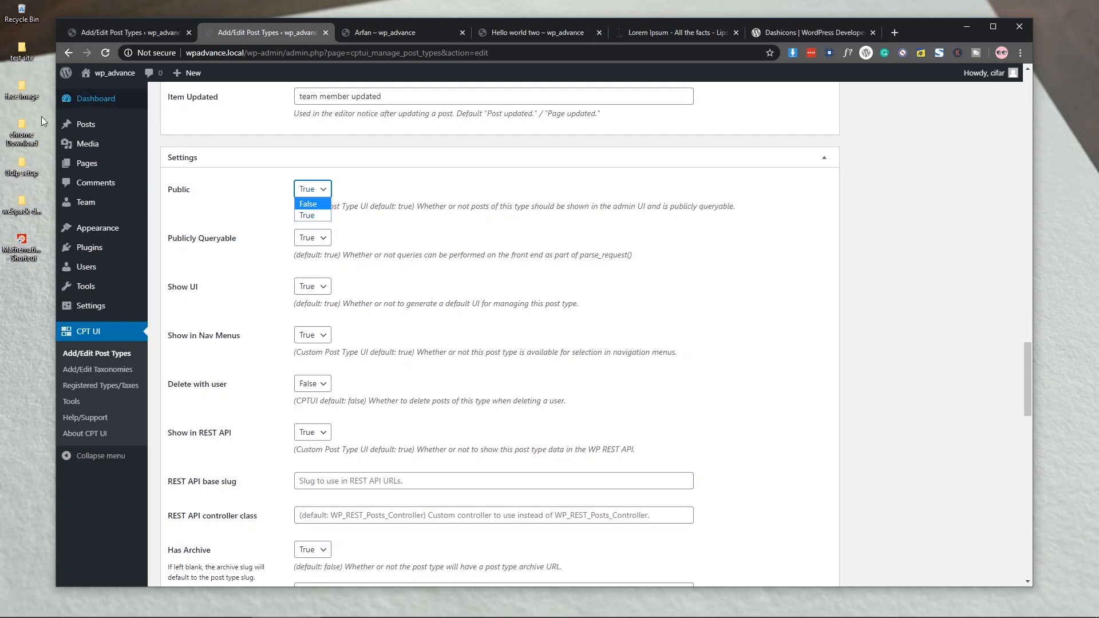
click(431, 211)
scroll(580, 211, down, 2)
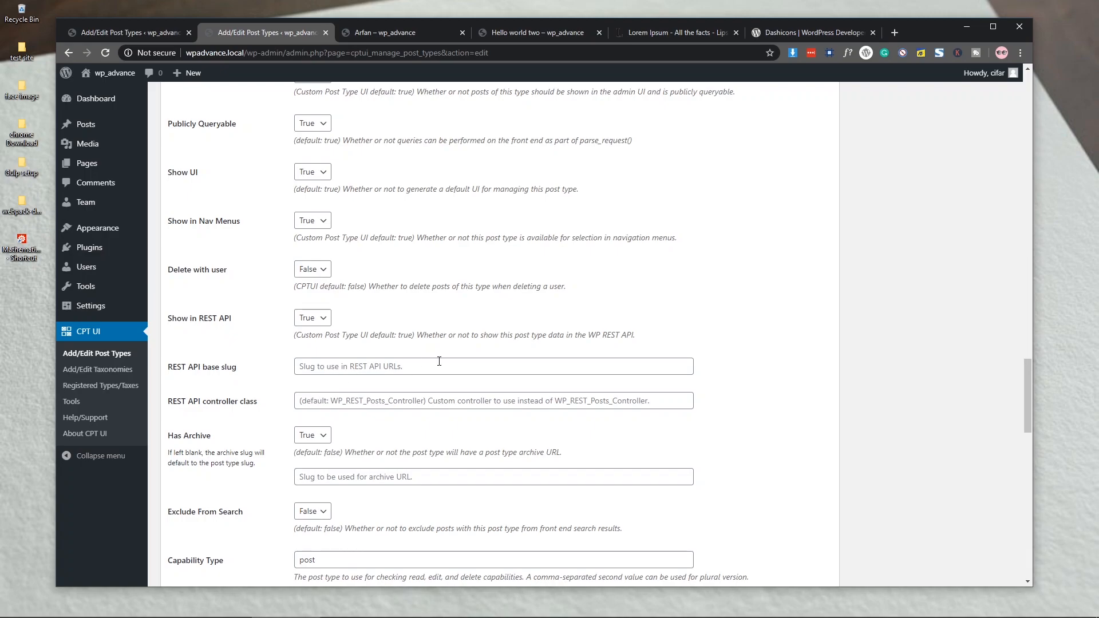
scroll(439, 362, down, 3)
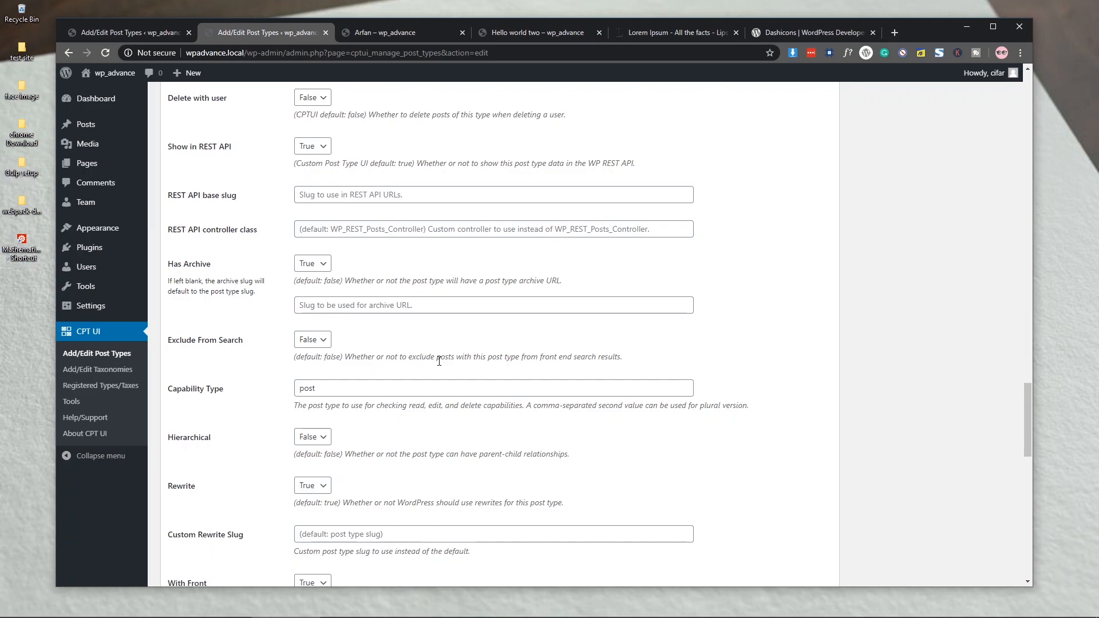
scroll(439, 361, up, 2)
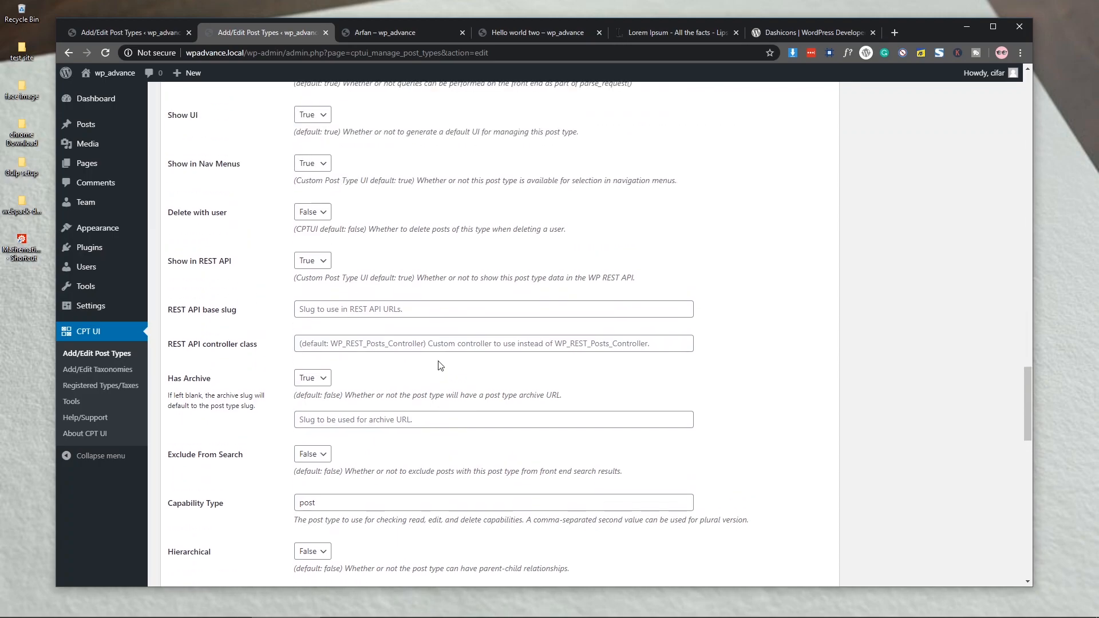
scroll(440, 365, down, 8)
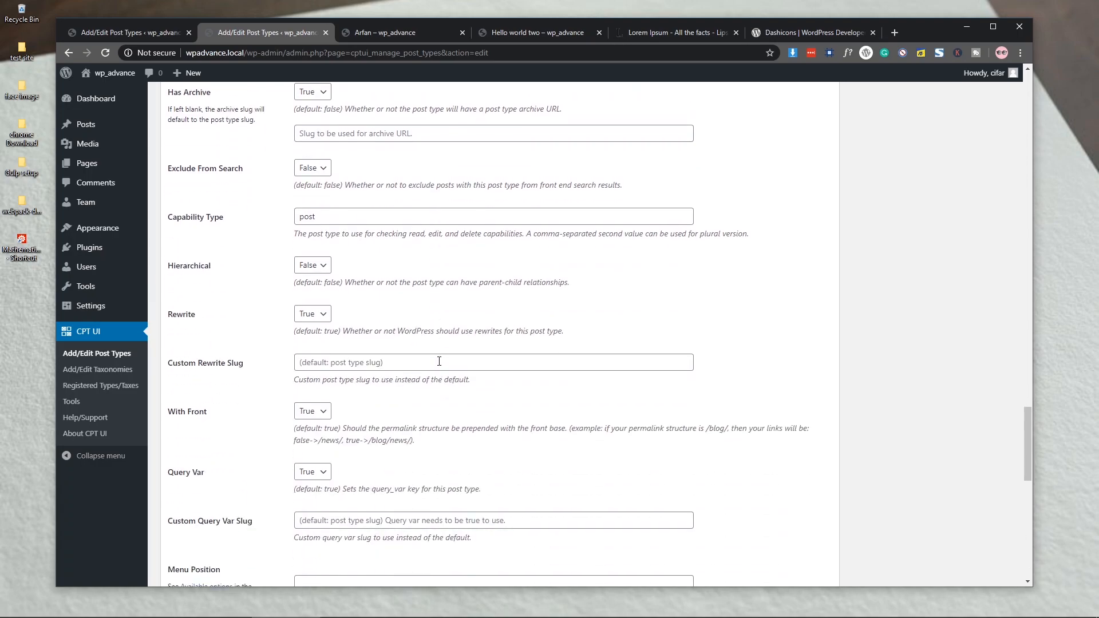
scroll(439, 364, down, 3)
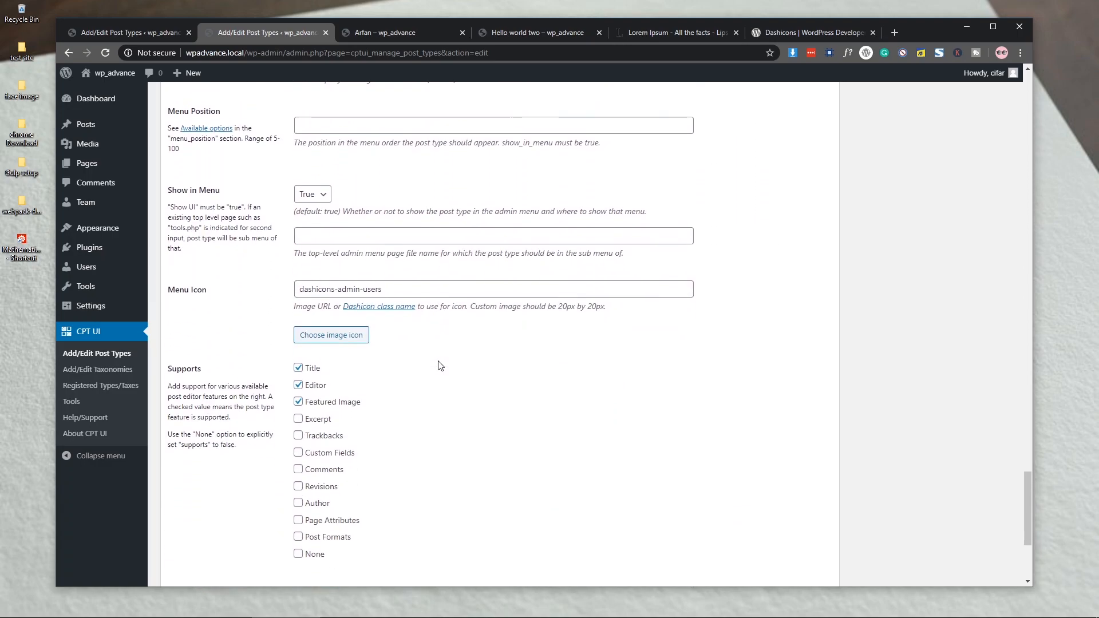
scroll(439, 364, up, 4)
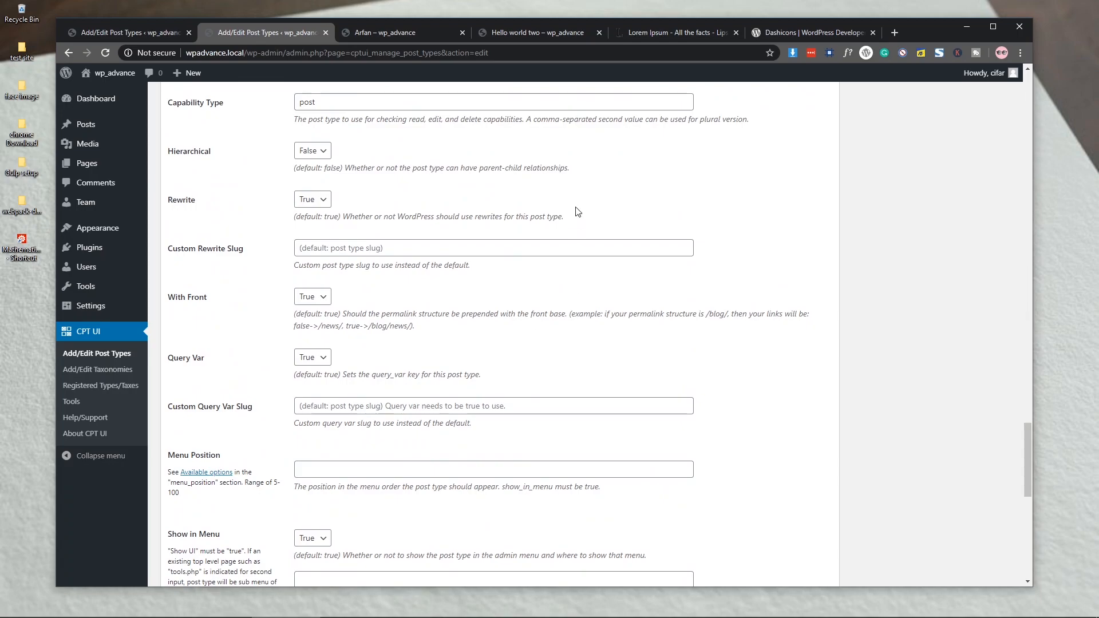
scroll(506, 364, down, 10)
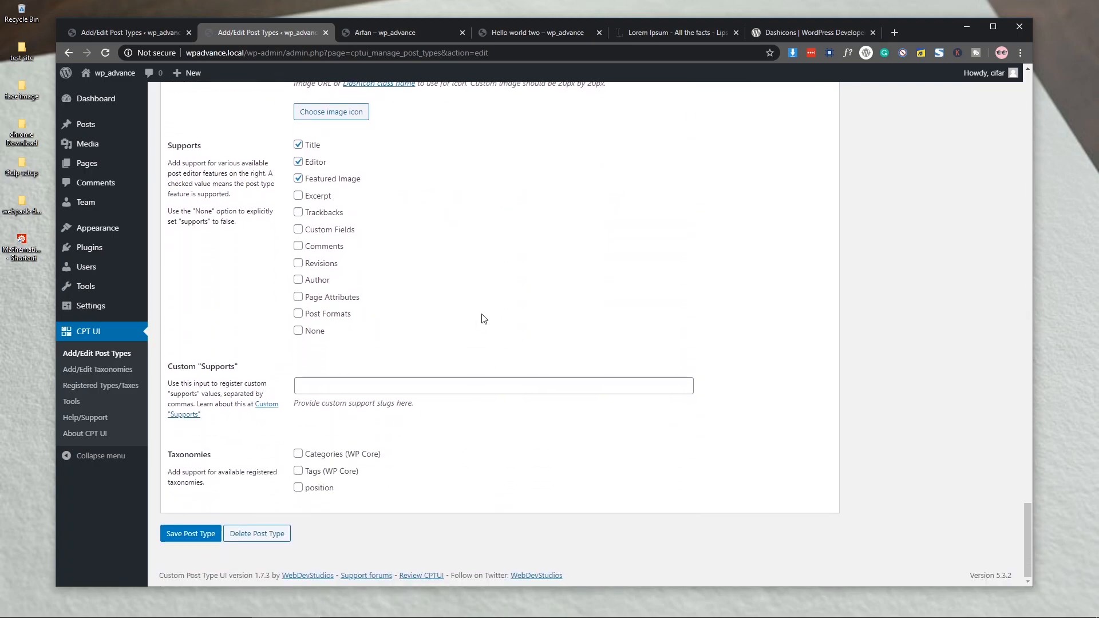
scroll(483, 316, up, 7)
scroll(483, 315, up, 8)
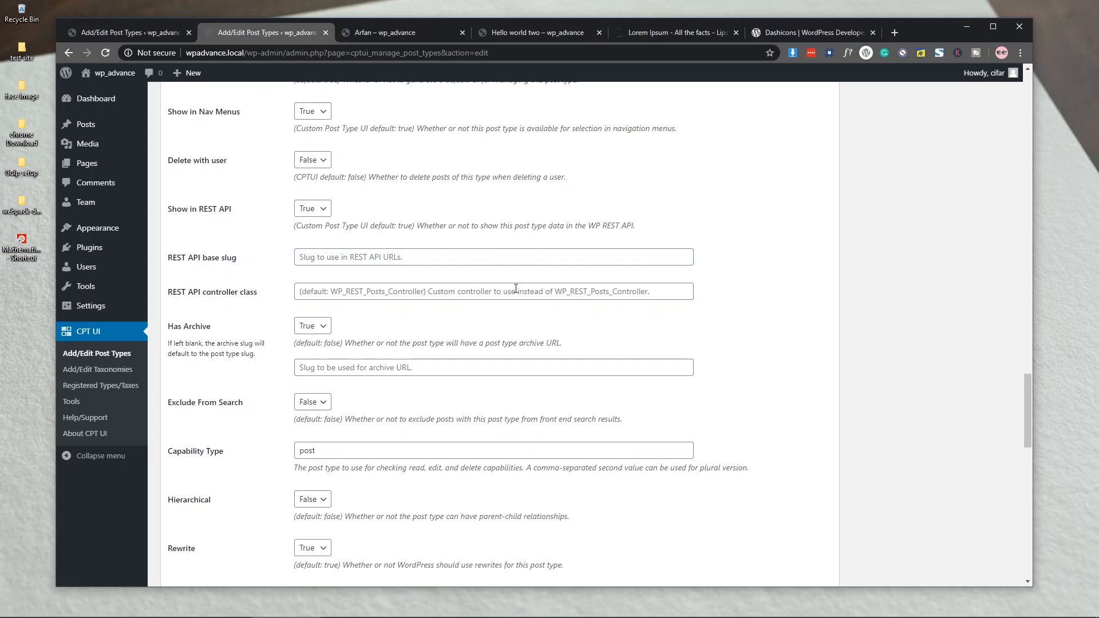
Enable the position, Categories (WP Core) and Tags (WP Core) taxonomies for the post type and save it.
scroll(468, 328, down, 8)
scroll(467, 328, down, 7)
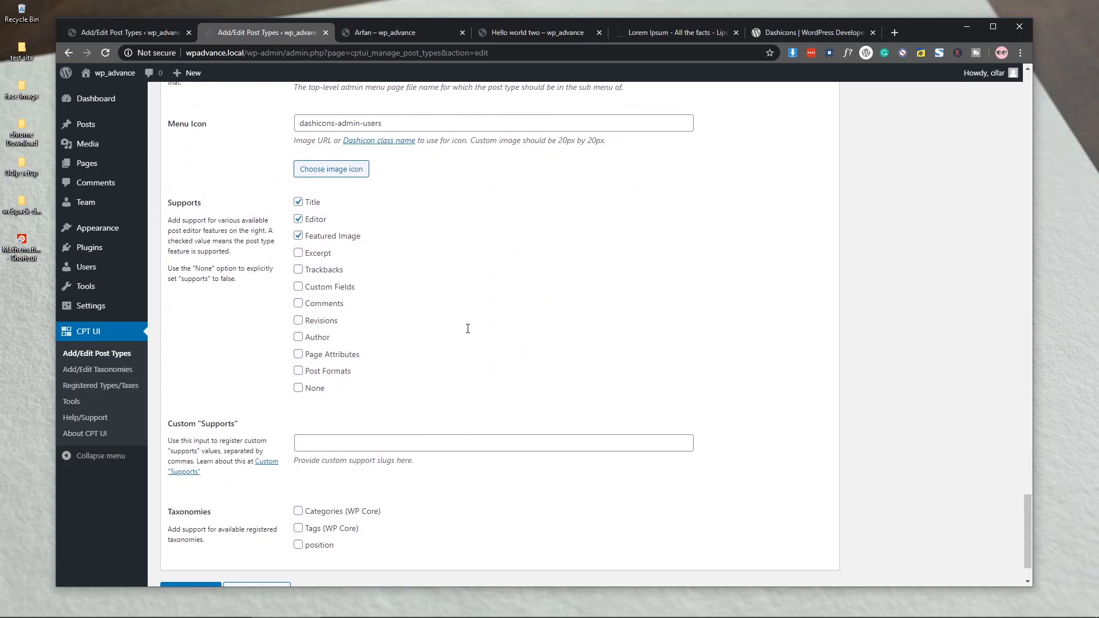
scroll(468, 333, down, 1)
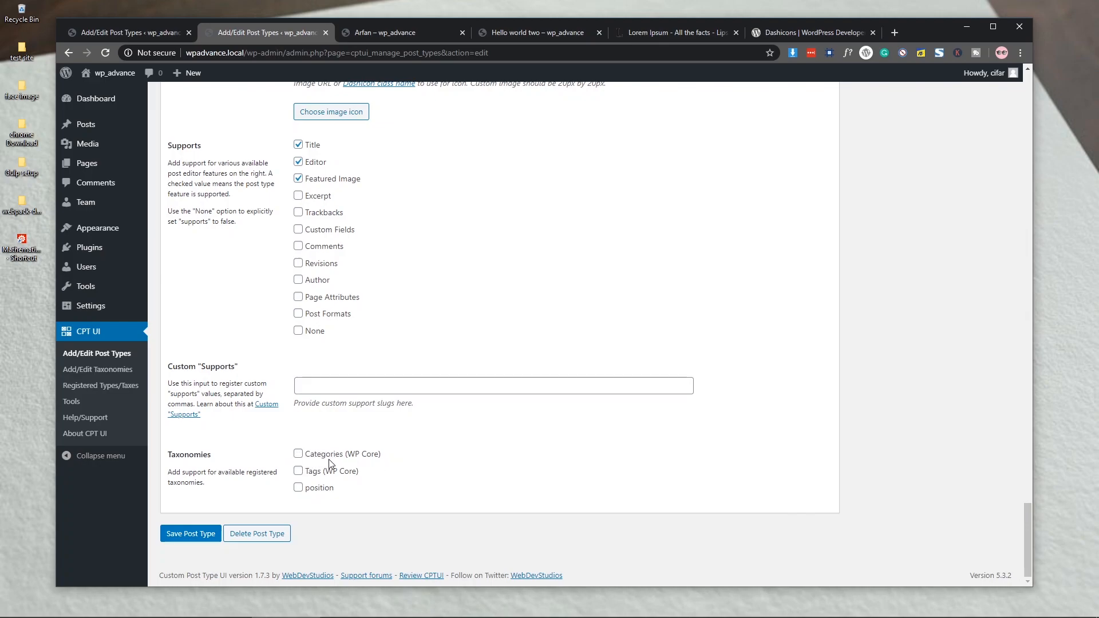
click(299, 490)
click(312, 459)
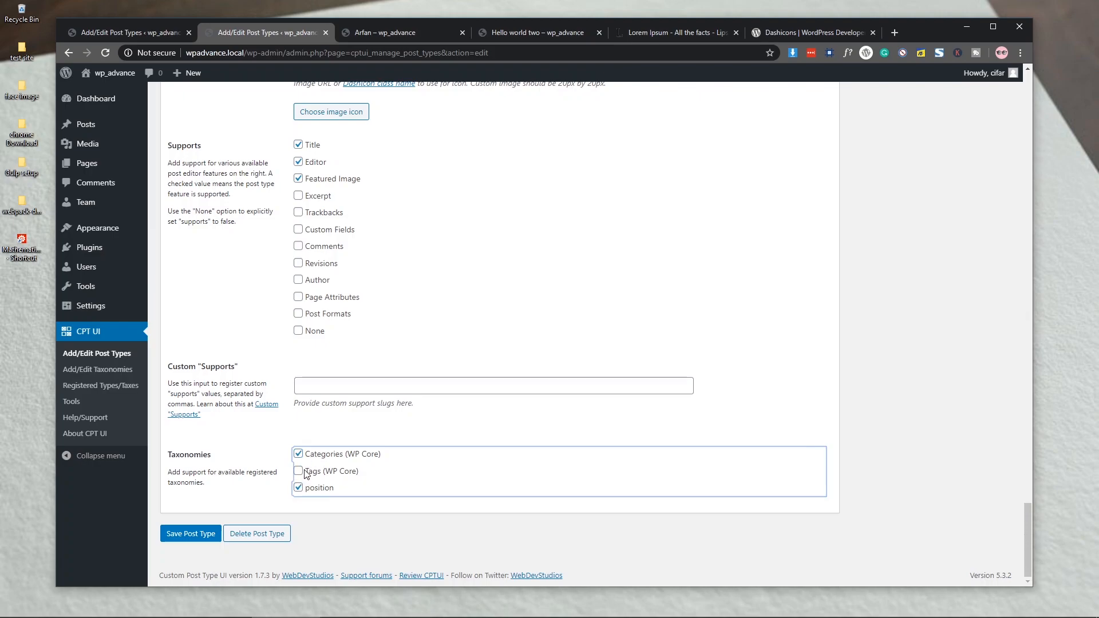
click(300, 472)
click(197, 532)
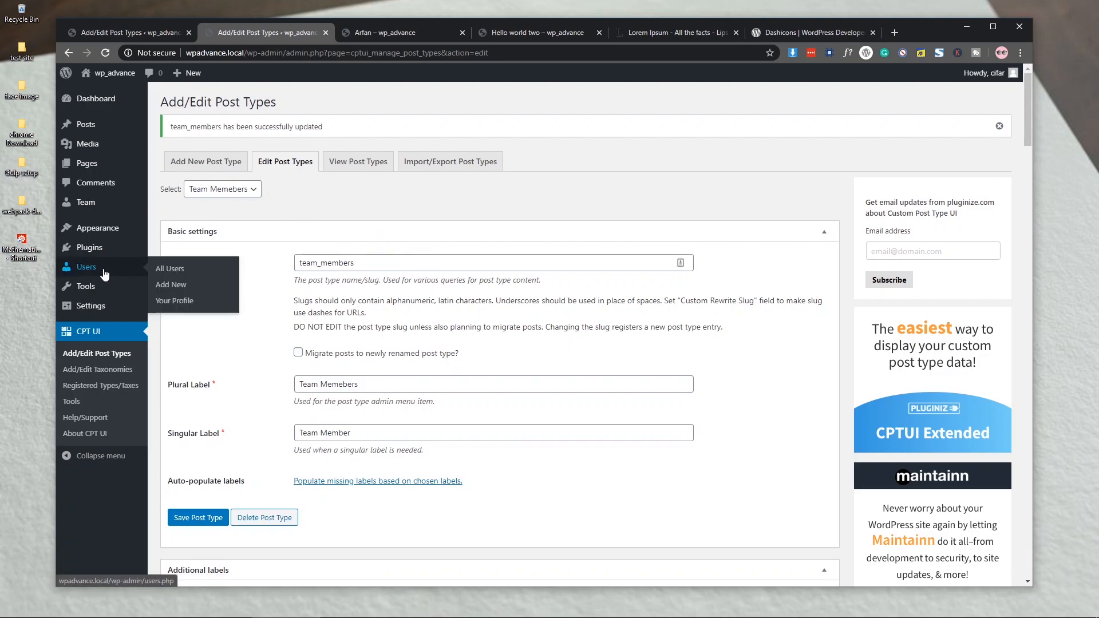
Check the team members list in the admin and browse the Team archive page on the site's front end.
mouse_move(88, 212)
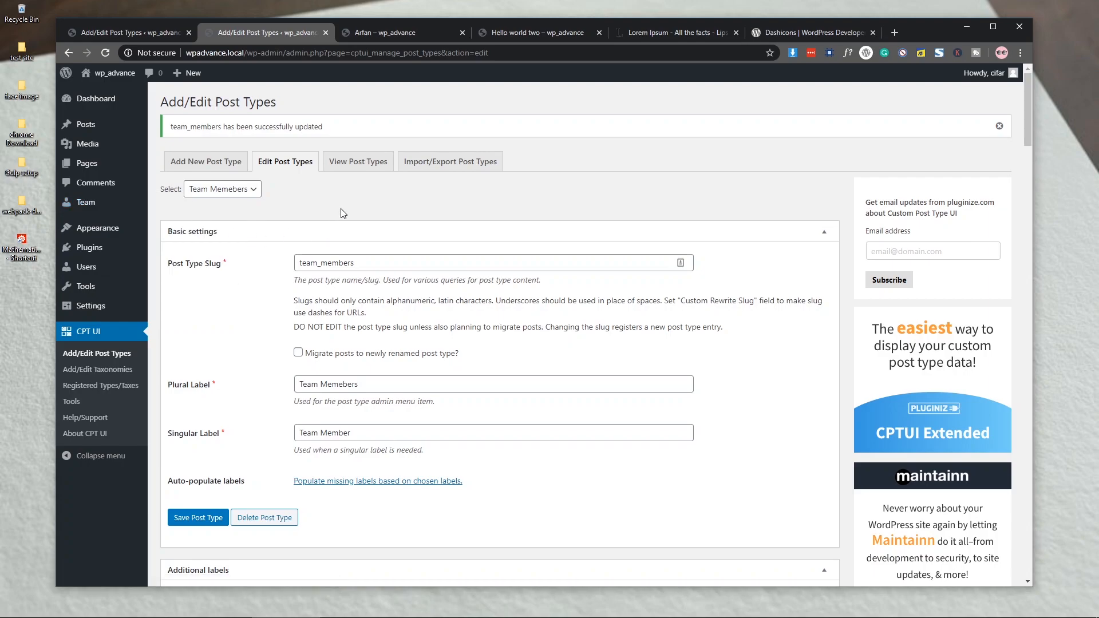
click(118, 208)
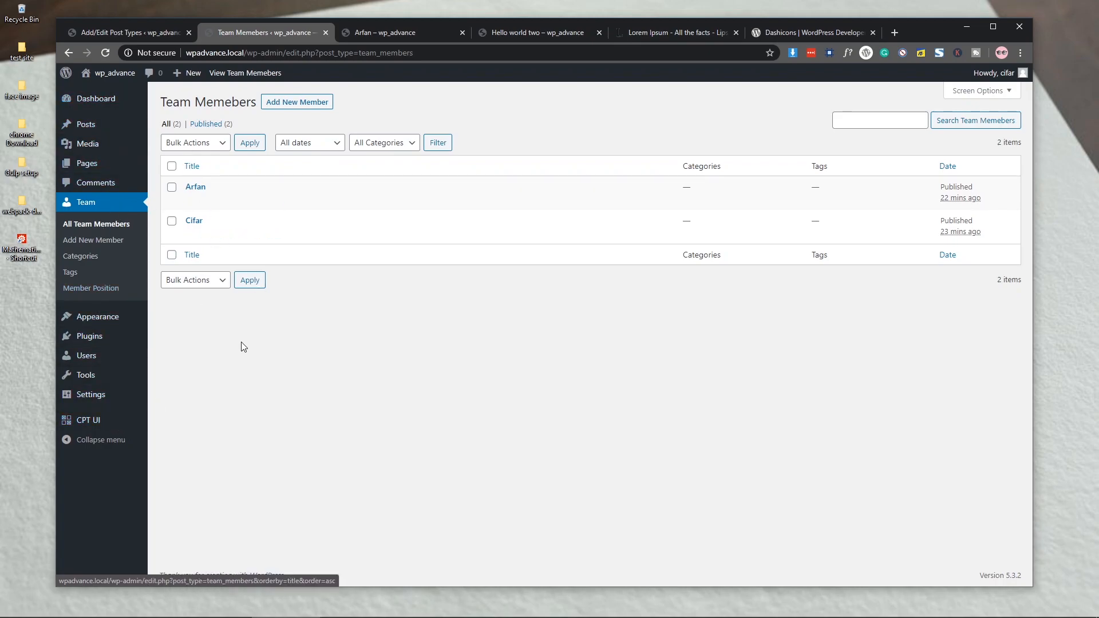
click(389, 34)
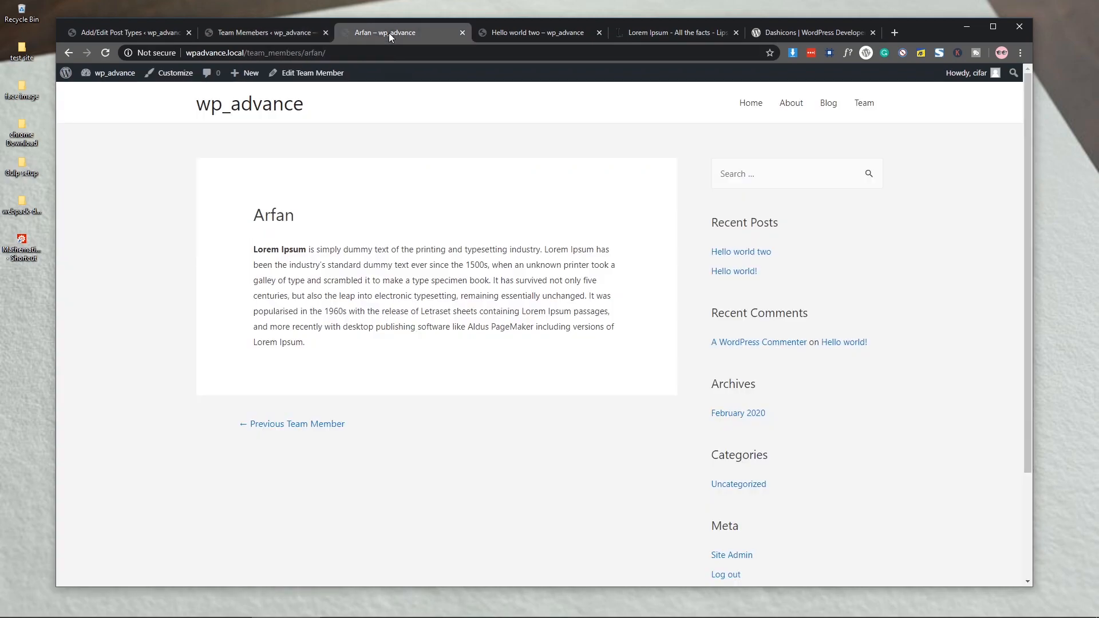
click(870, 106)
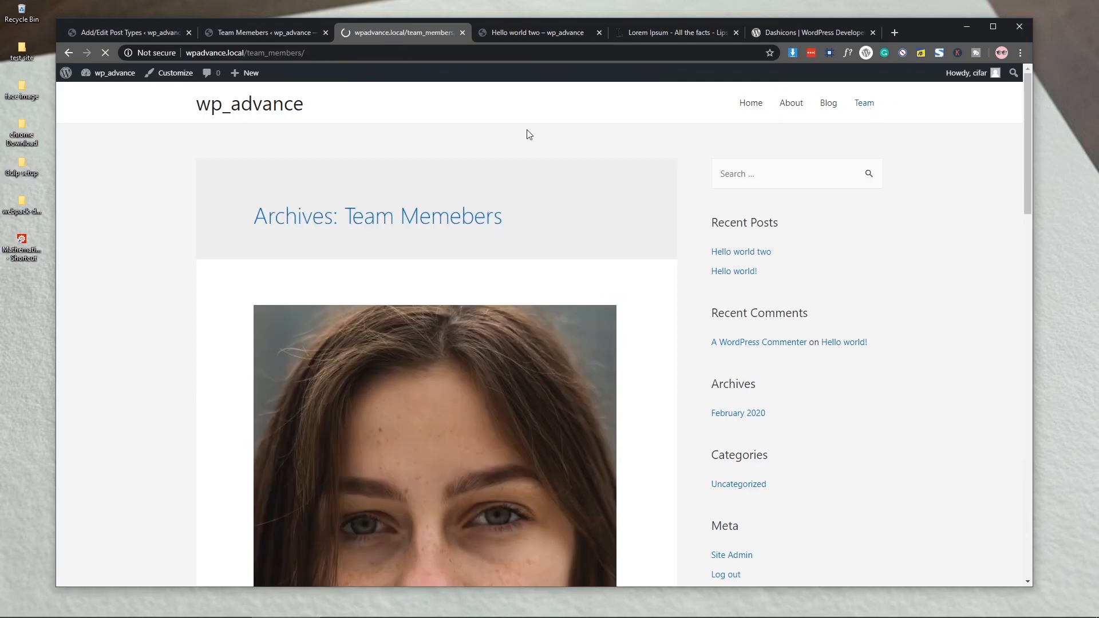
scroll(488, 257, down, 20)
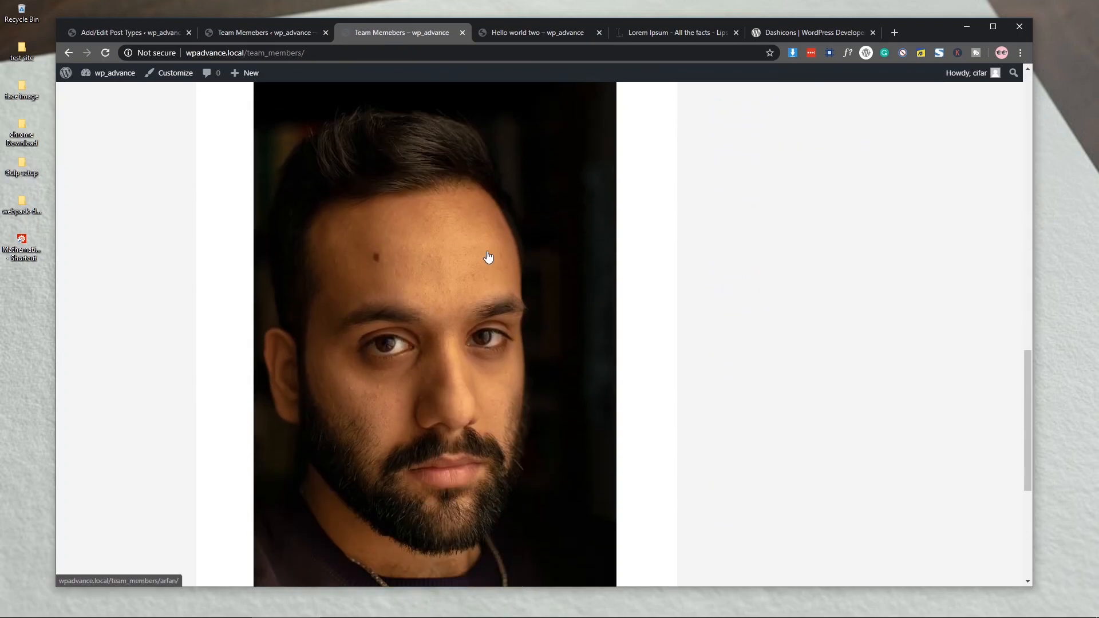
Look through the team member entries on the archive page, checking each photo, name and excerpt.
scroll(488, 258, up, 15)
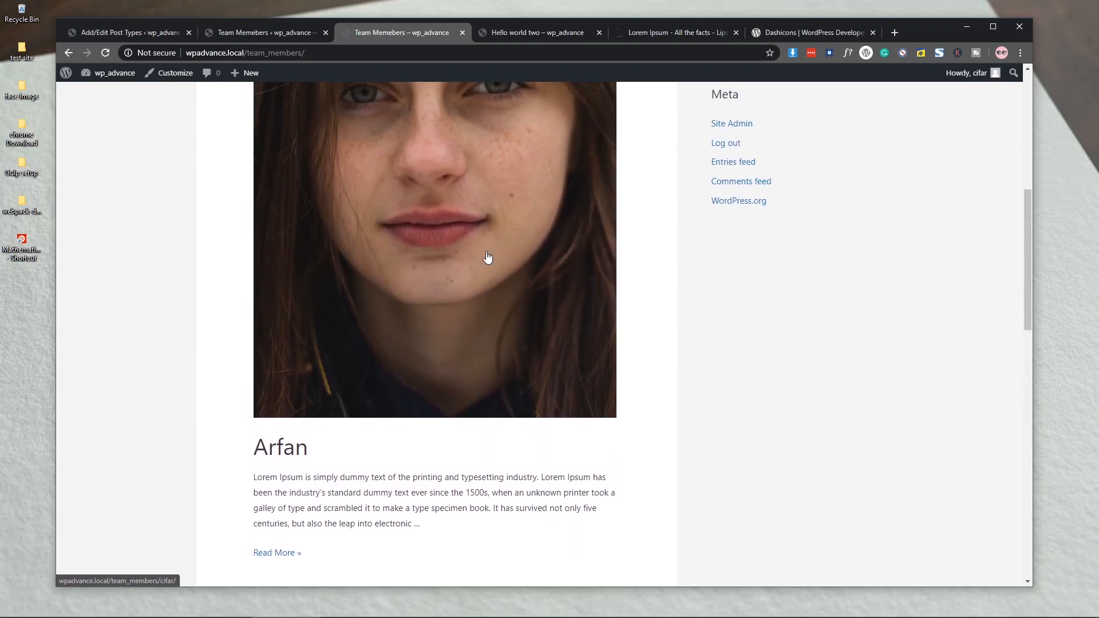
scroll(487, 256, up, 5)
scroll(487, 257, down, 10)
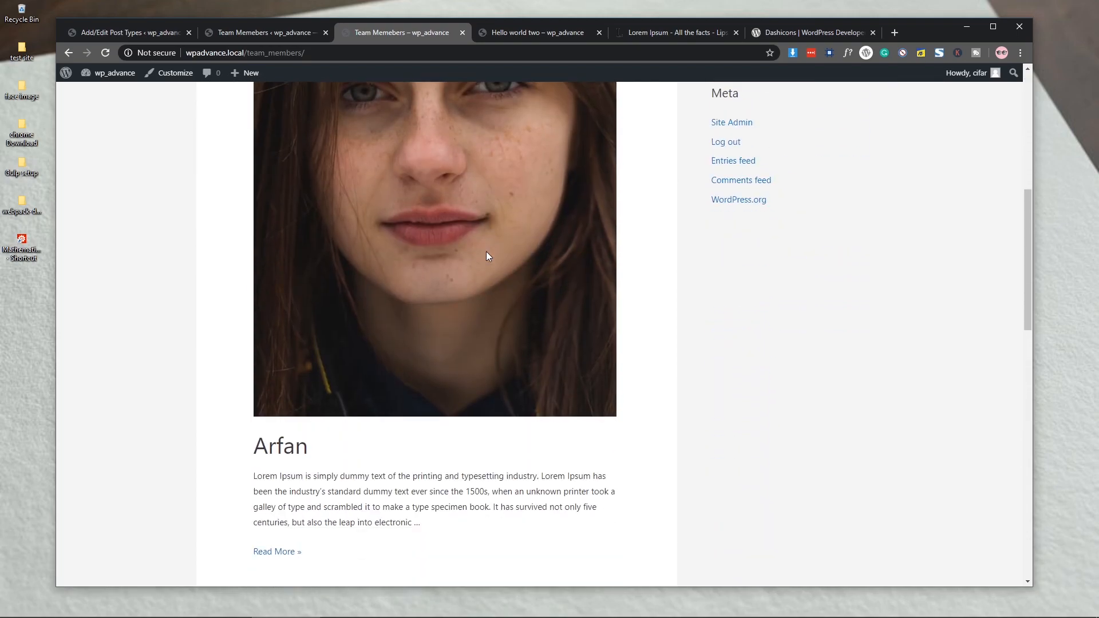
scroll(487, 252, down, 1)
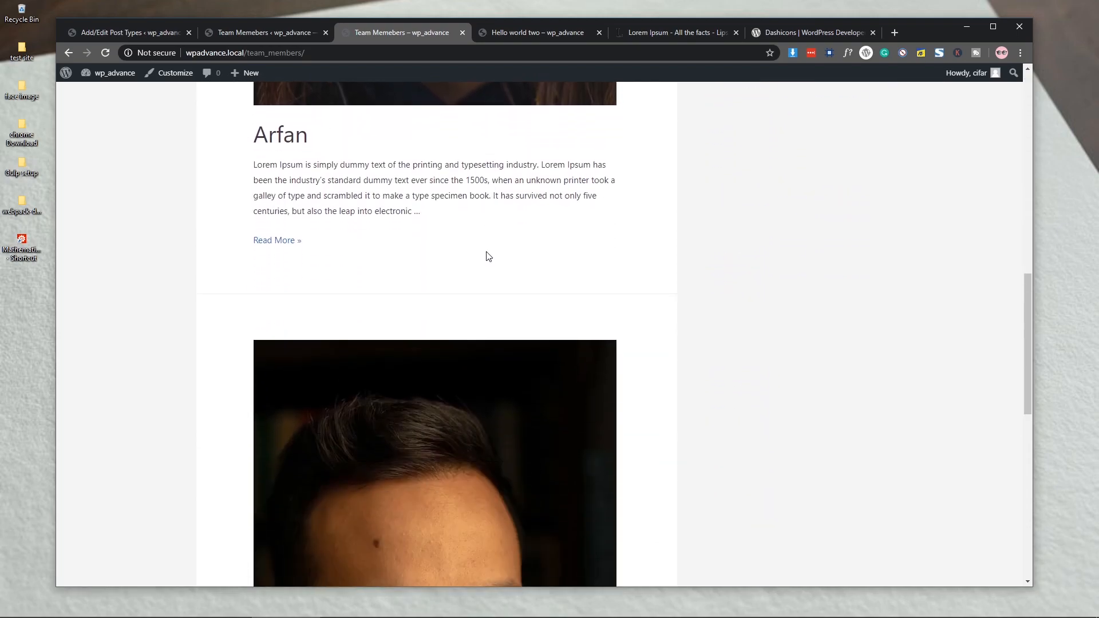
scroll(487, 256, down, 10)
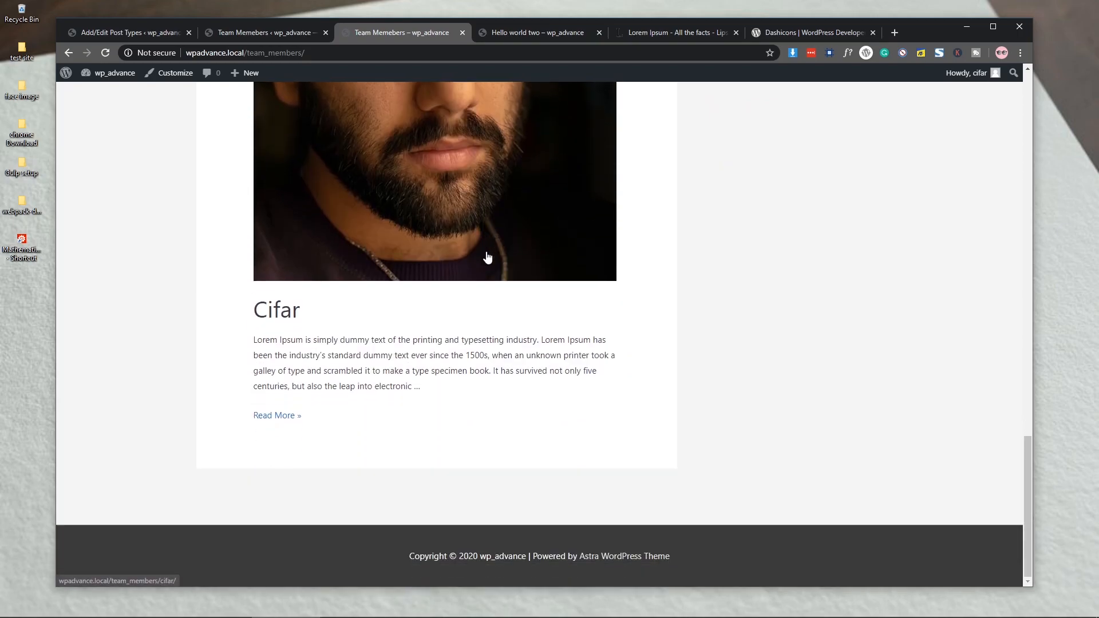
scroll(487, 256, up, 20)
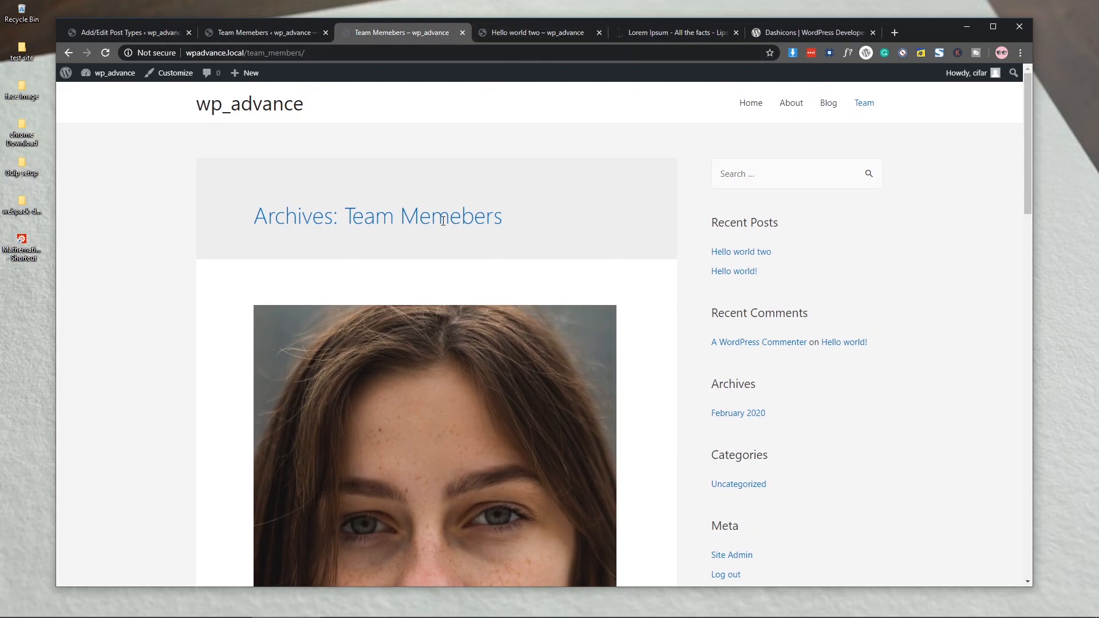
View the first listed team member's single page down to its full description, and return to the post type editing page.
scroll(429, 258, down, 10)
click(269, 299)
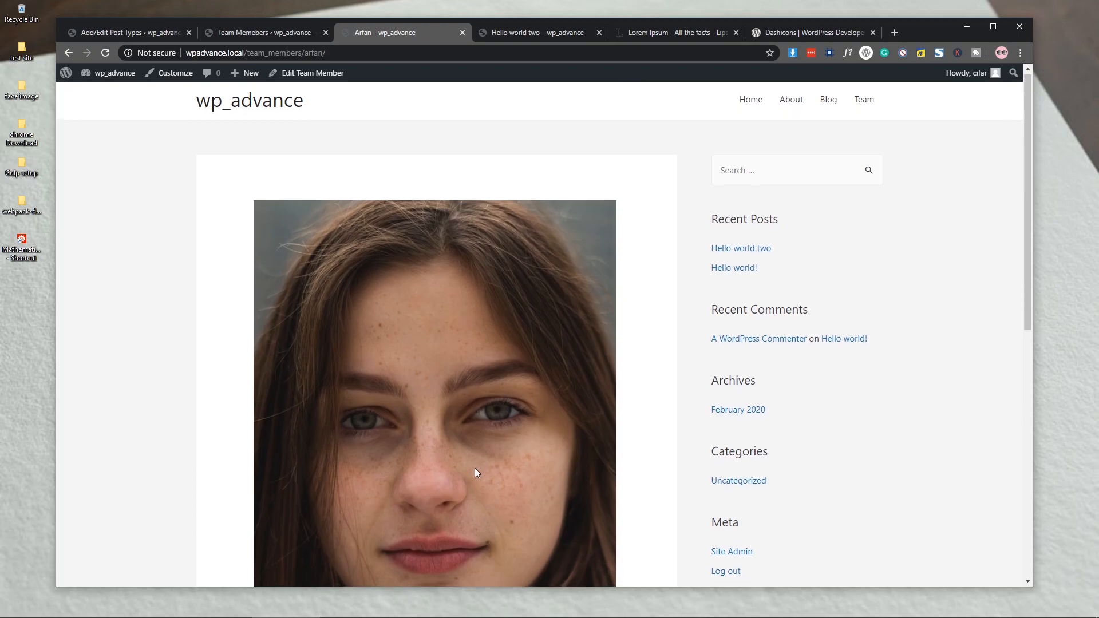
scroll(479, 471, down, 9)
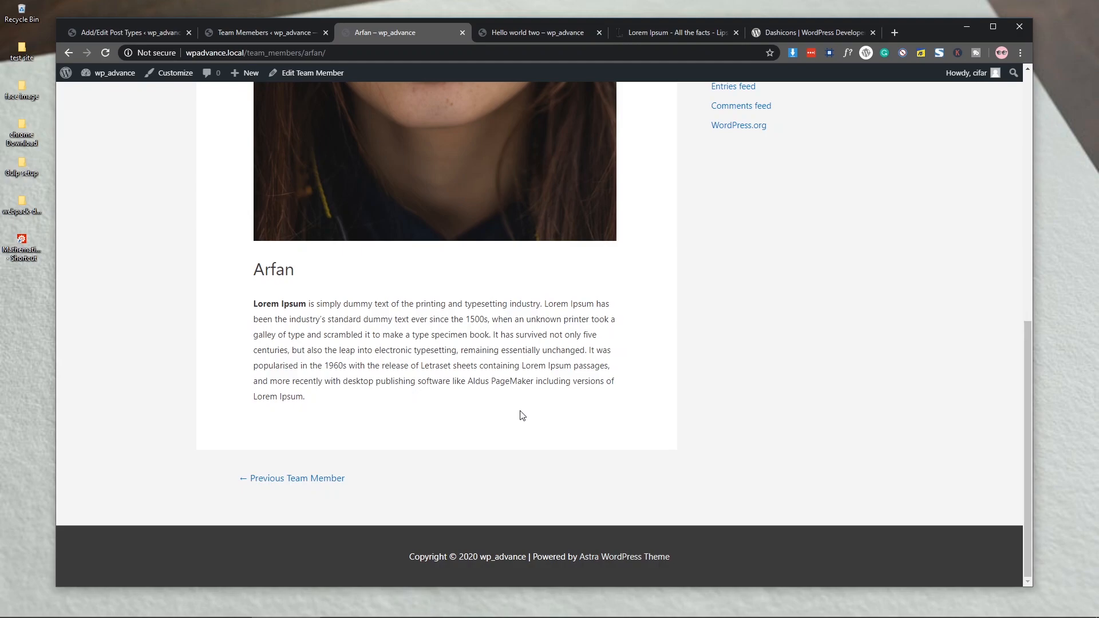
click(135, 35)
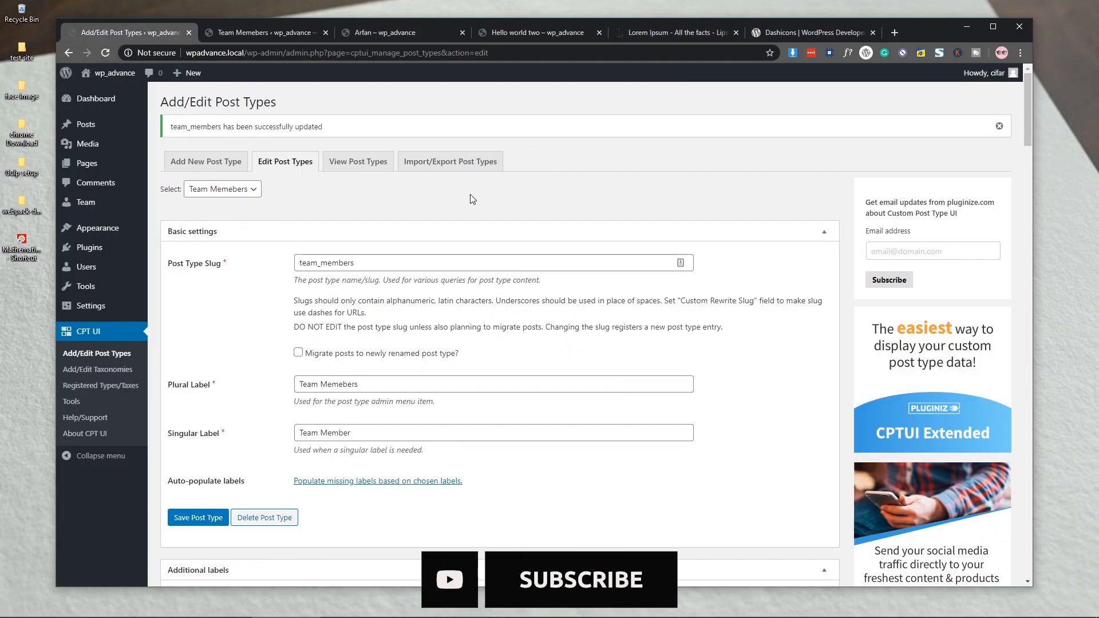